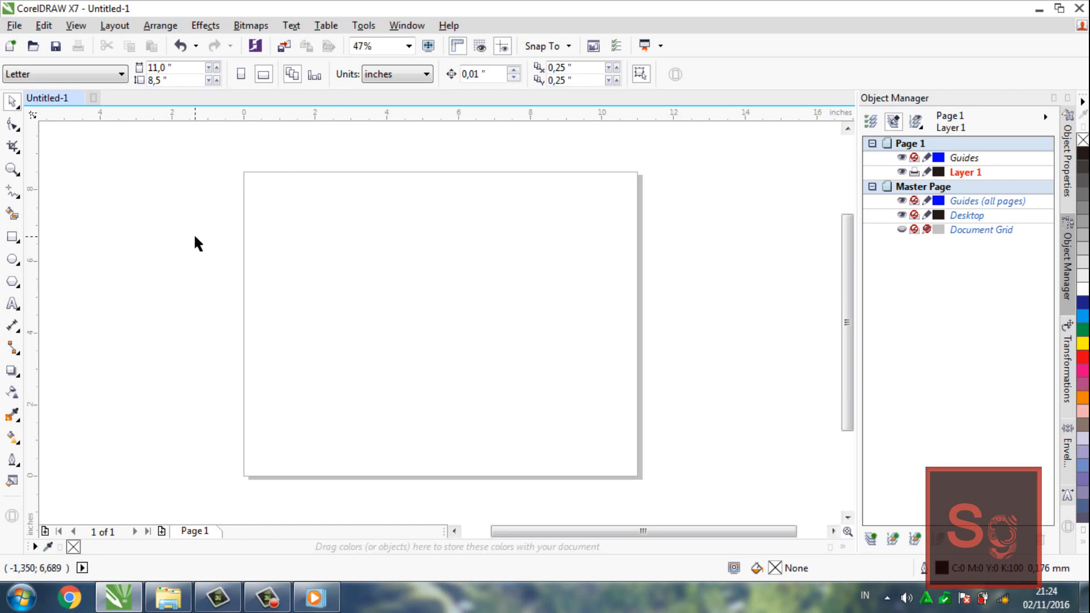
Add the artistic text "ketan-kun" inside the page
click(13, 238)
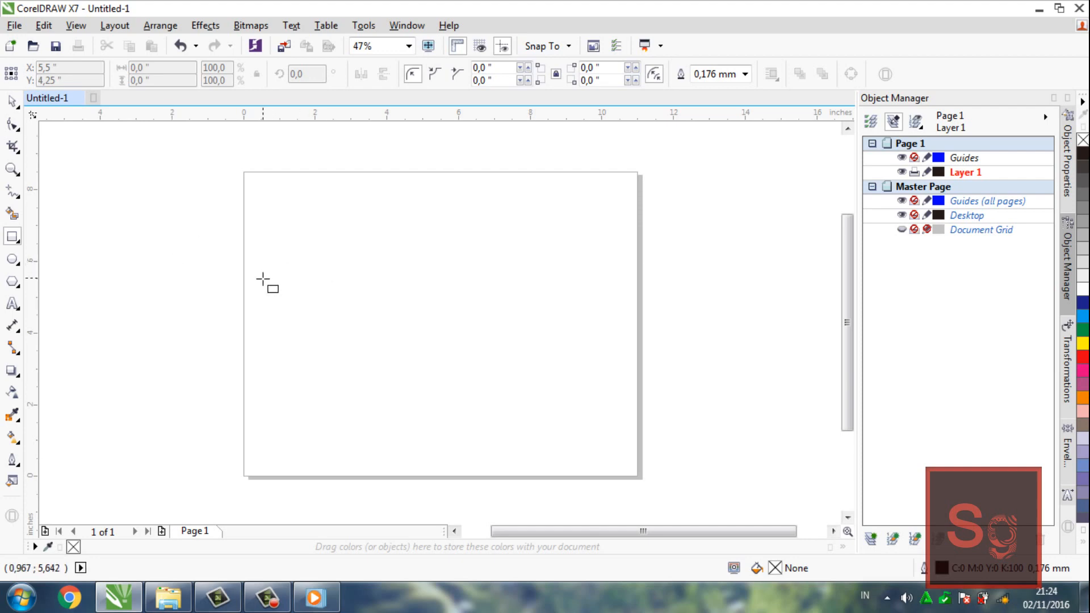
key(F8)
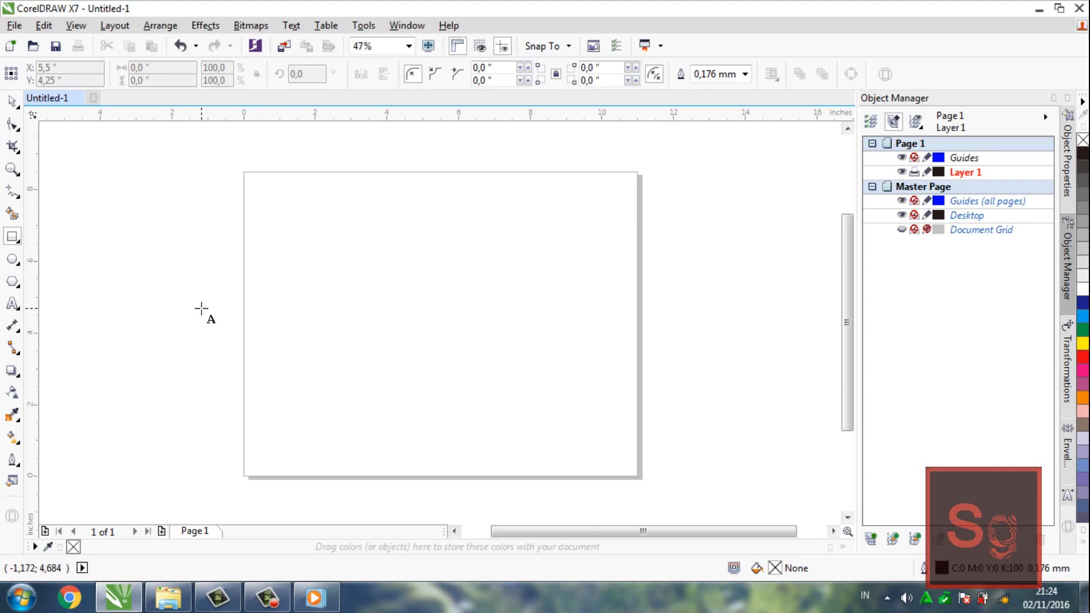
click(316, 310)
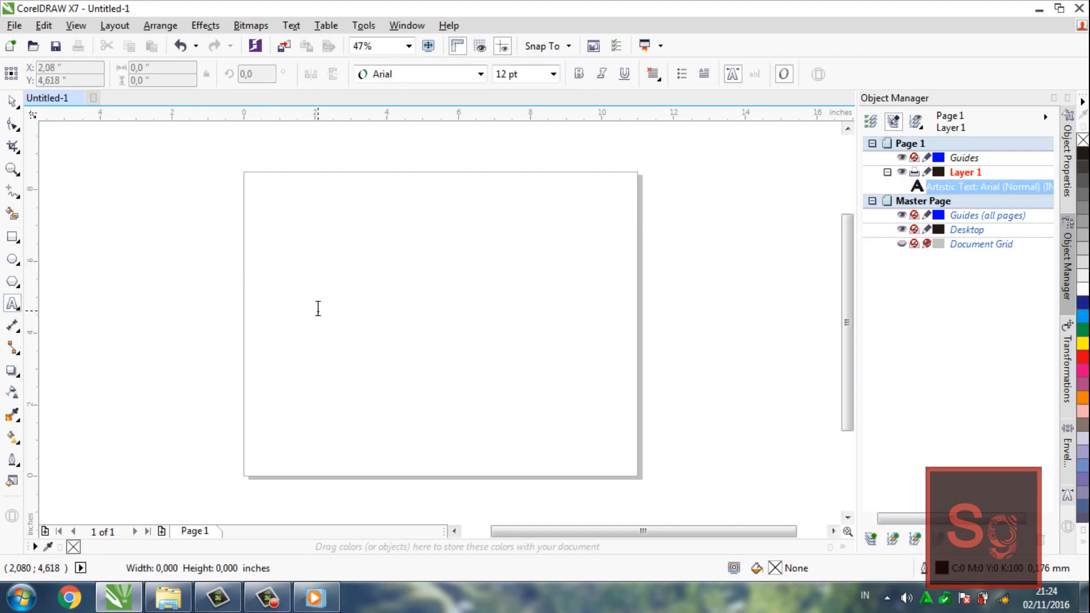
text(ke)
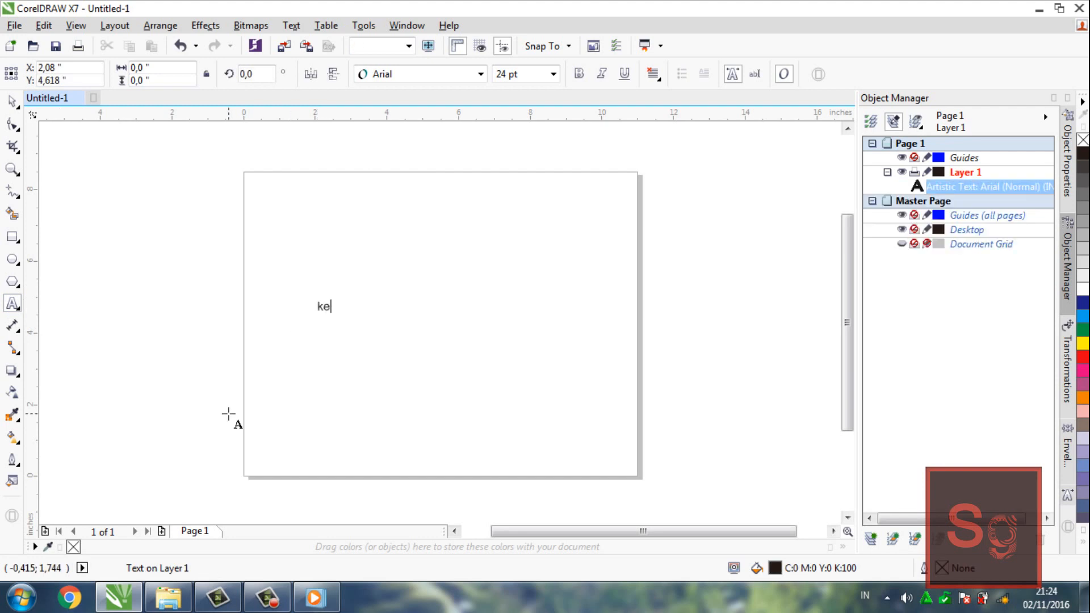
text(tan-kun)
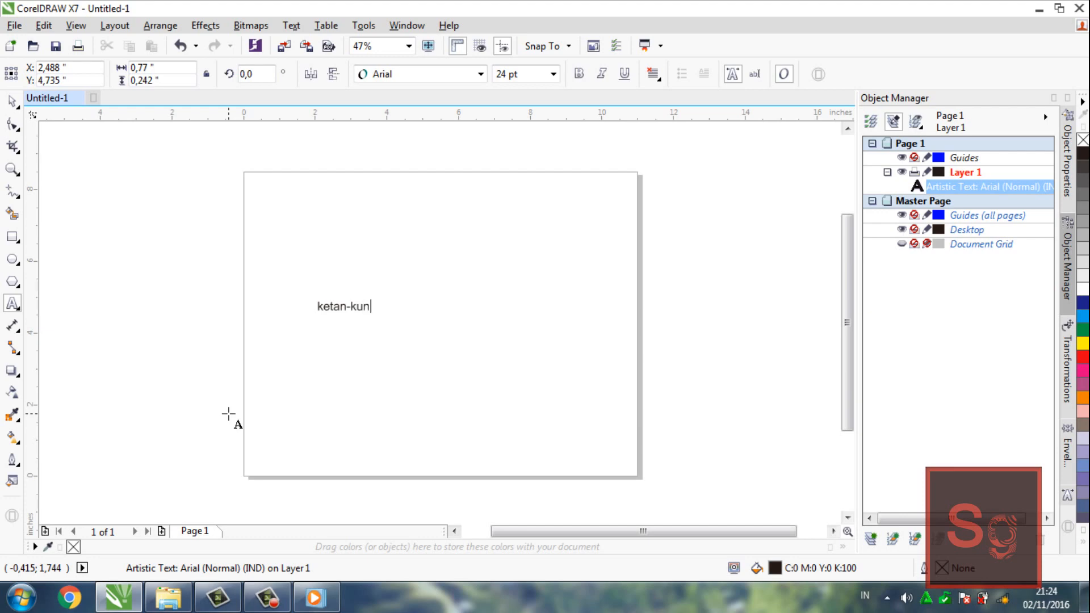
key(Escape)
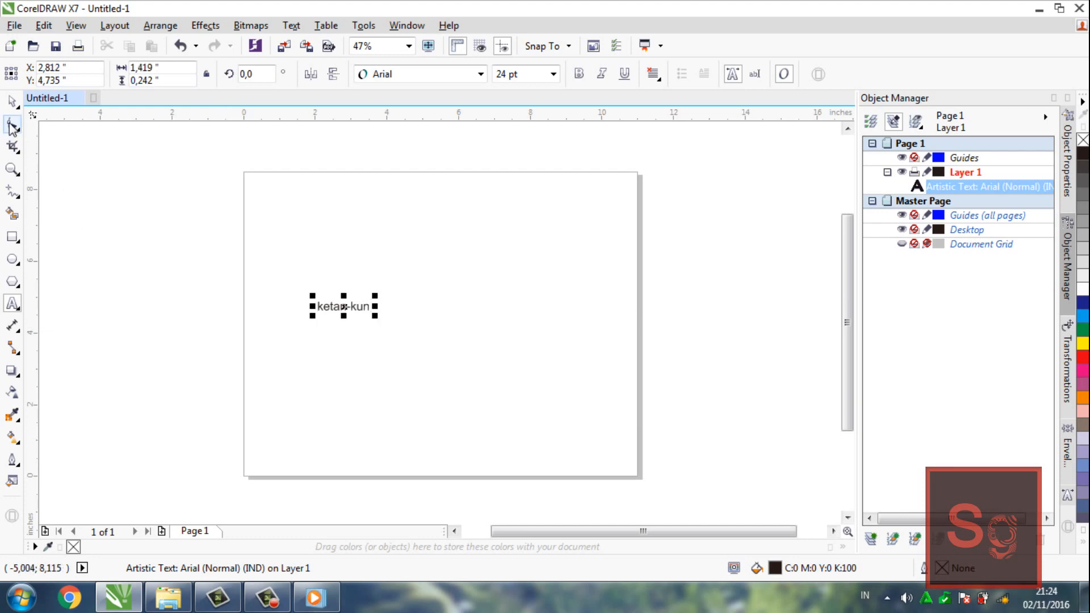
Move the text beside the page and format it in A25-SQUANOVA at 100 pt
click(12, 102)
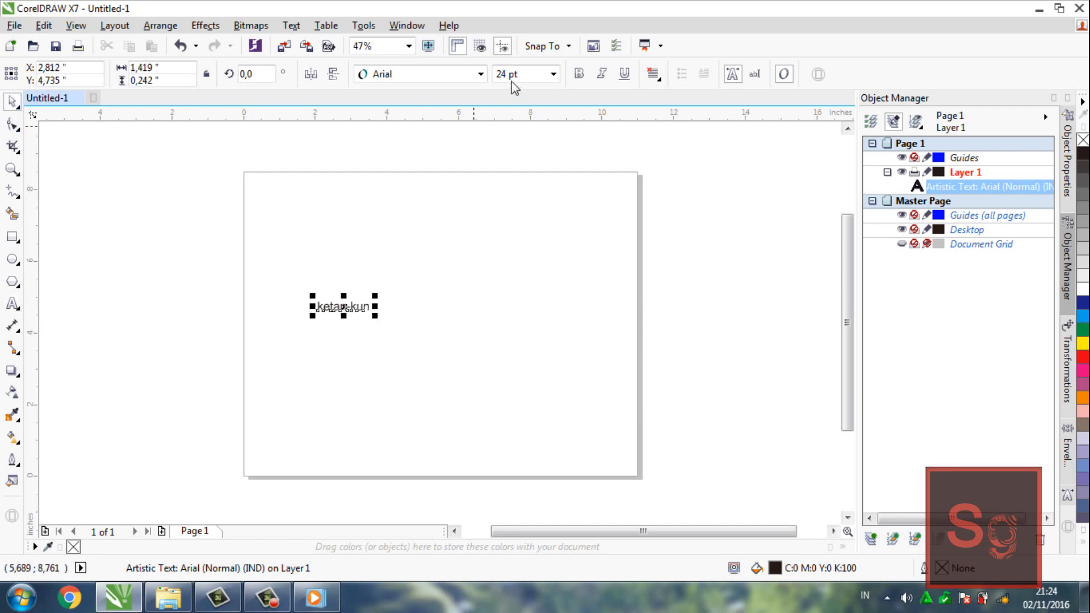
drag(344, 305, 189, 280)
click(480, 74)
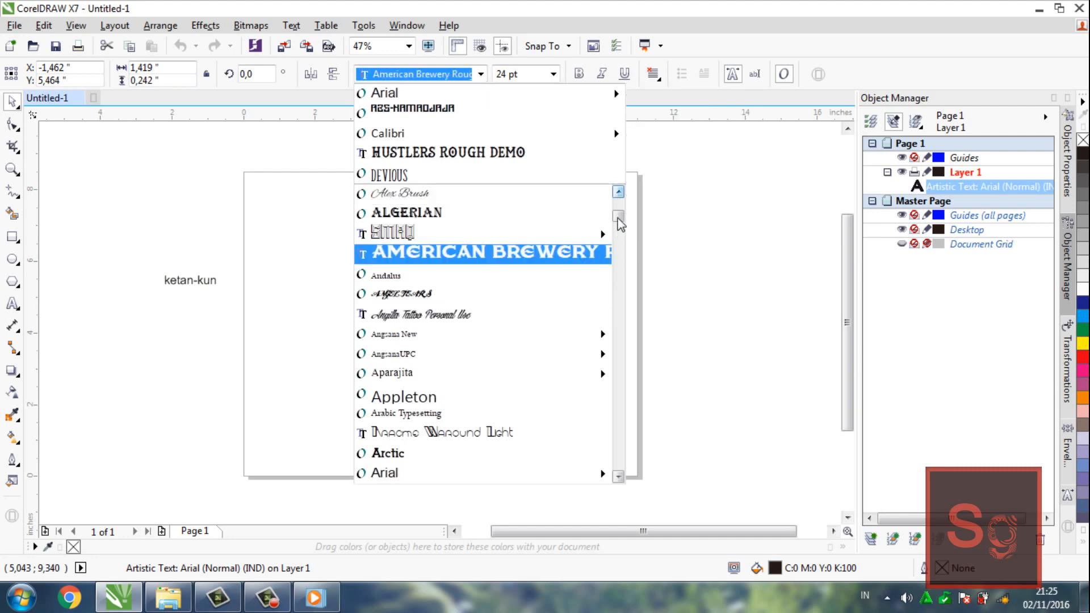
drag(618, 217, 618, 204)
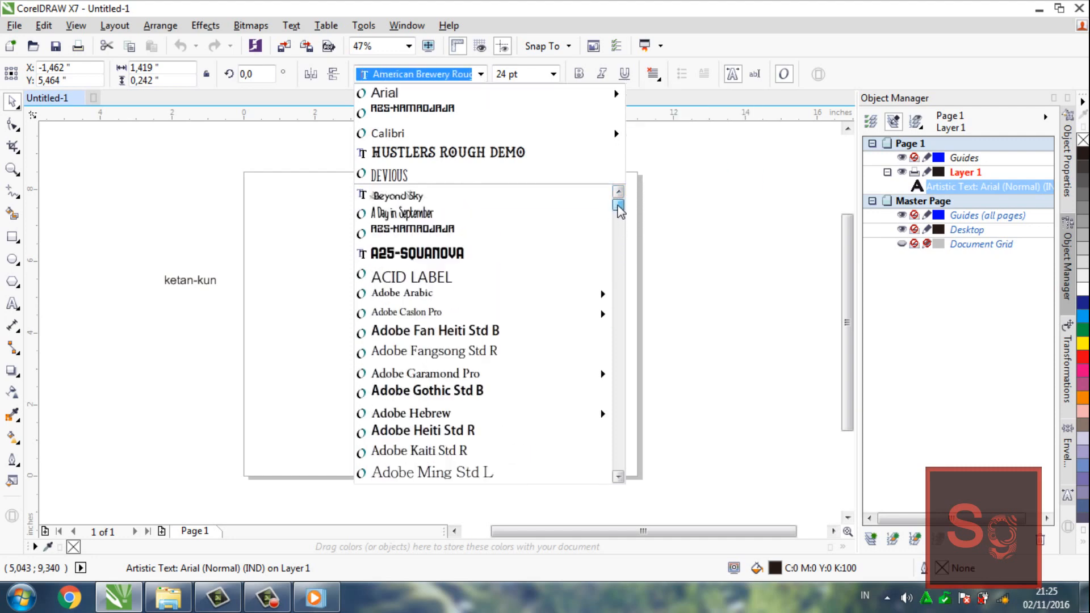
click(528, 259)
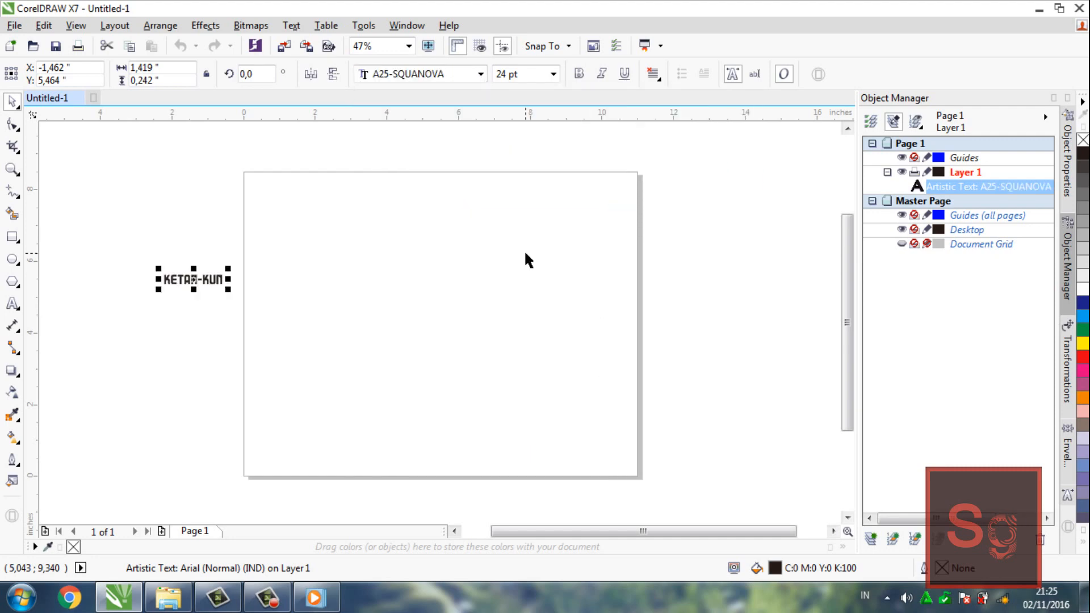
click(554, 74)
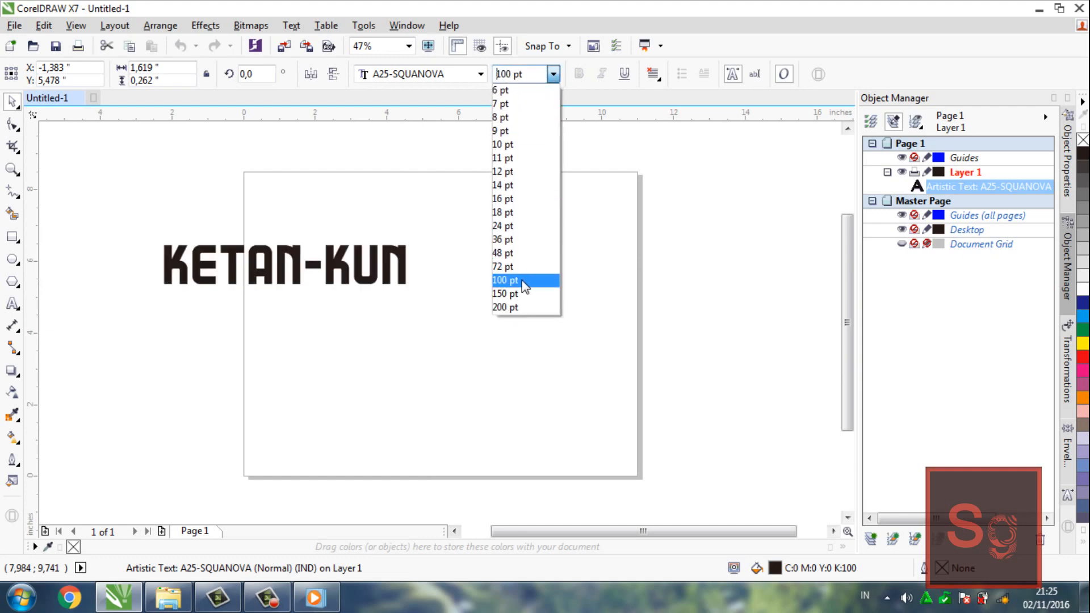
click(523, 281)
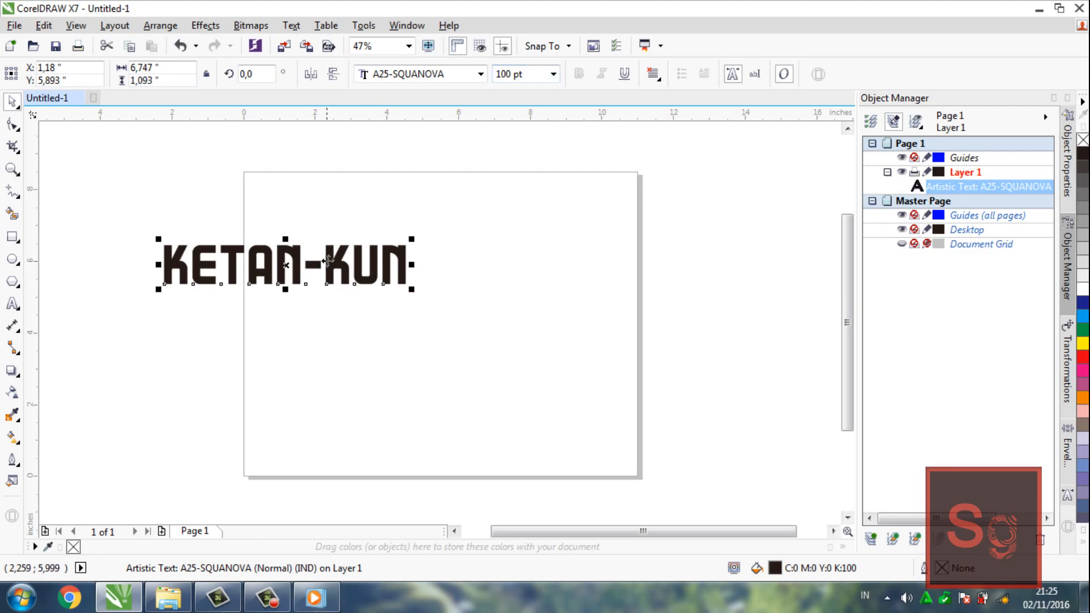
Move the enlarged text onto the page and convert it to curves
drag(391, 295, 424, 301)
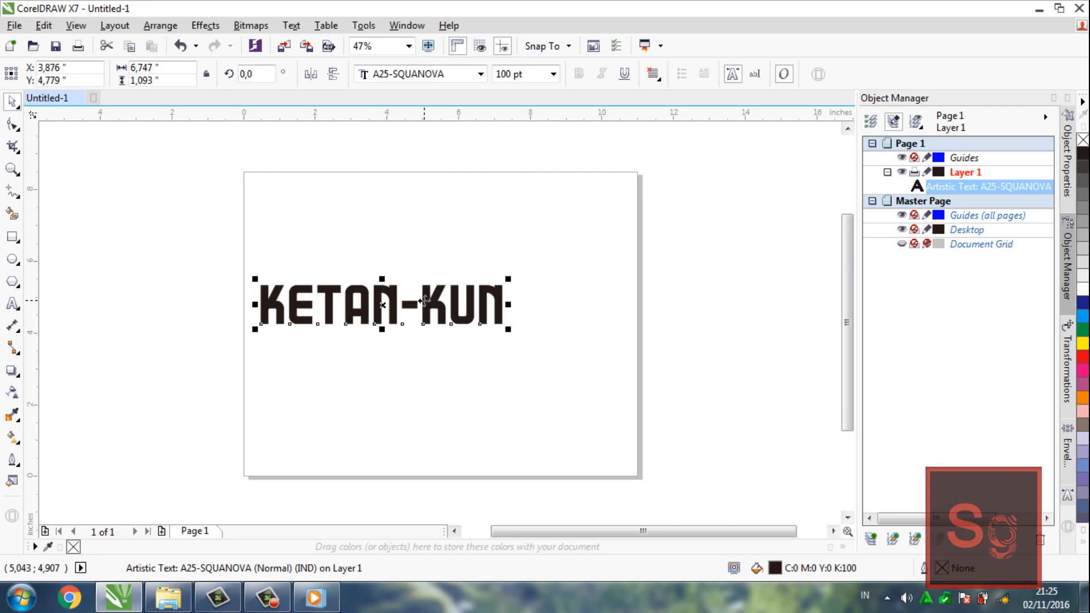
right_click(425, 301)
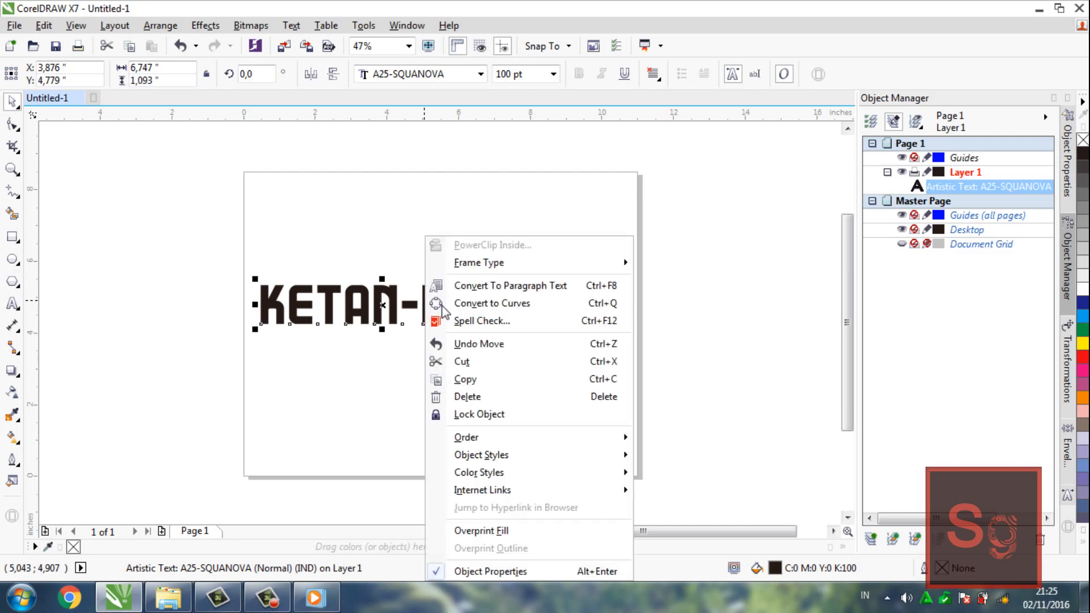
click(485, 304)
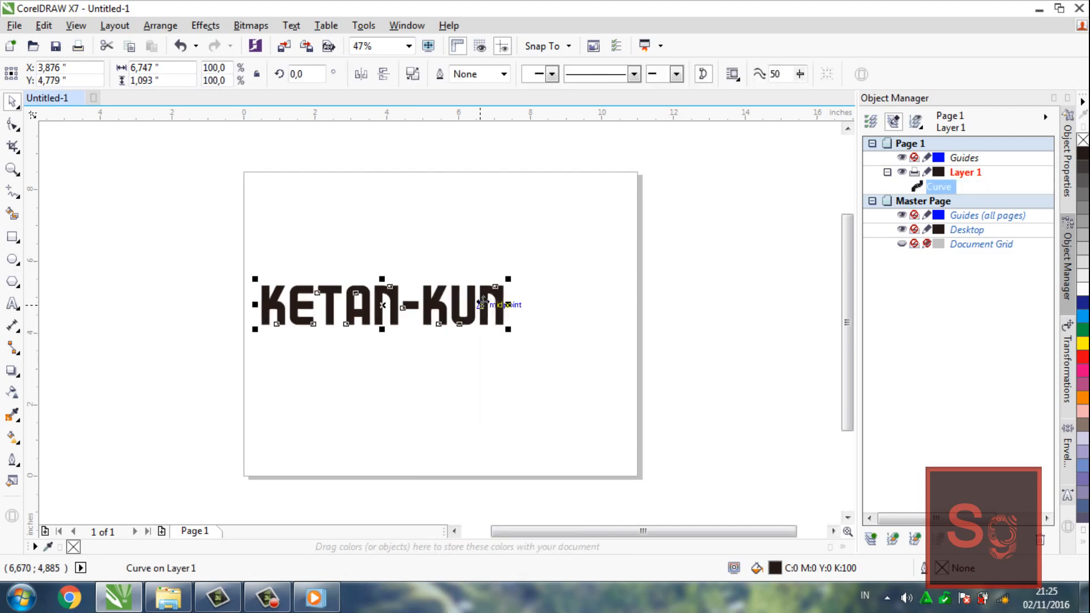
Apply an outside contour to the lettering with one step, a 0.14-inch offset and a green fill
click(19, 375)
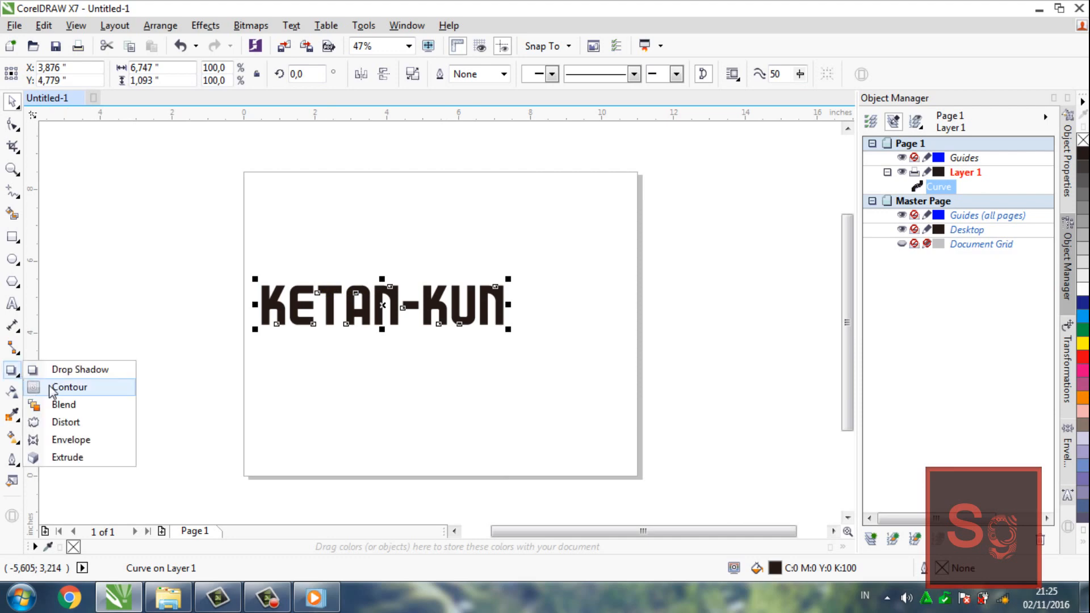
click(47, 386)
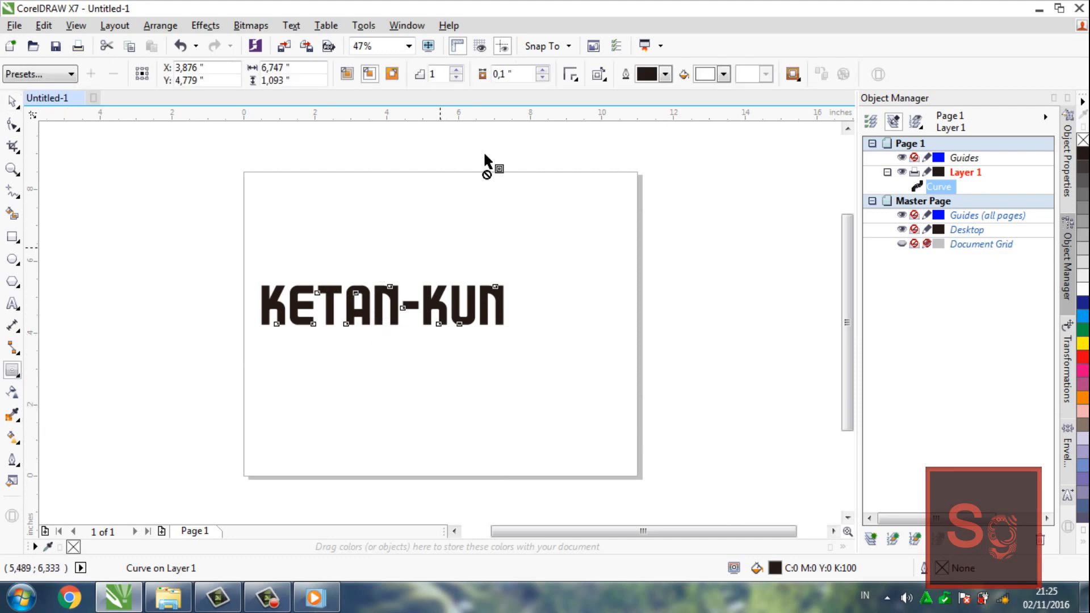
click(543, 70)
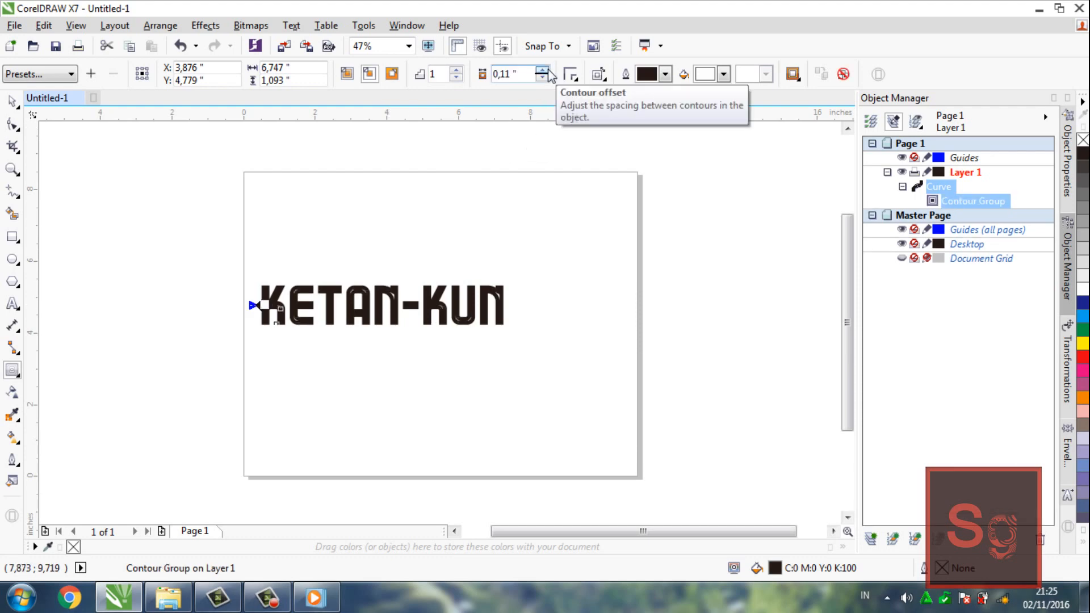
click(391, 74)
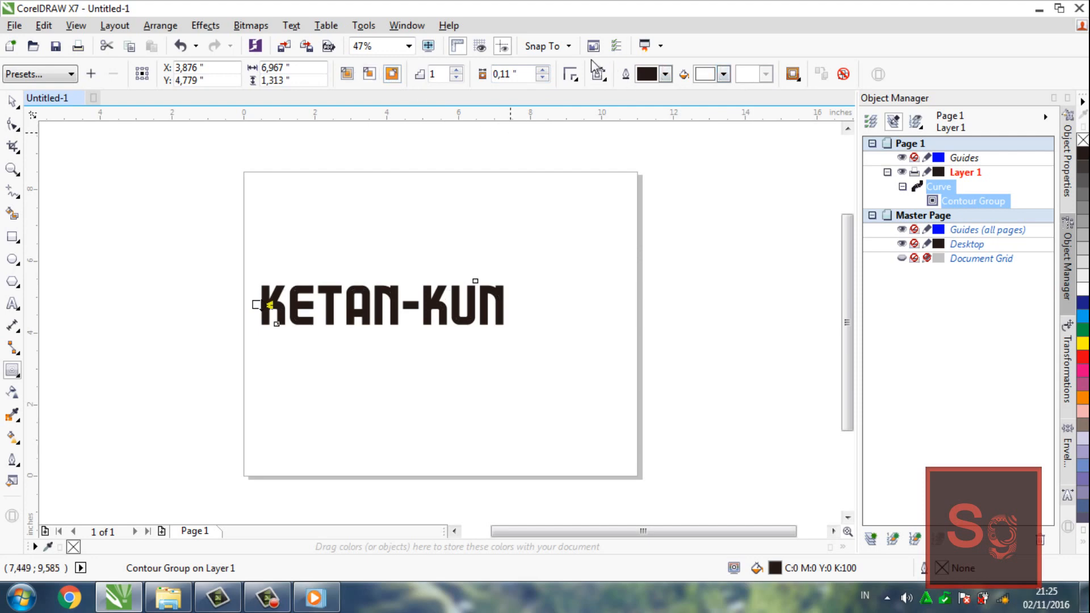
click(543, 70)
click(543, 71)
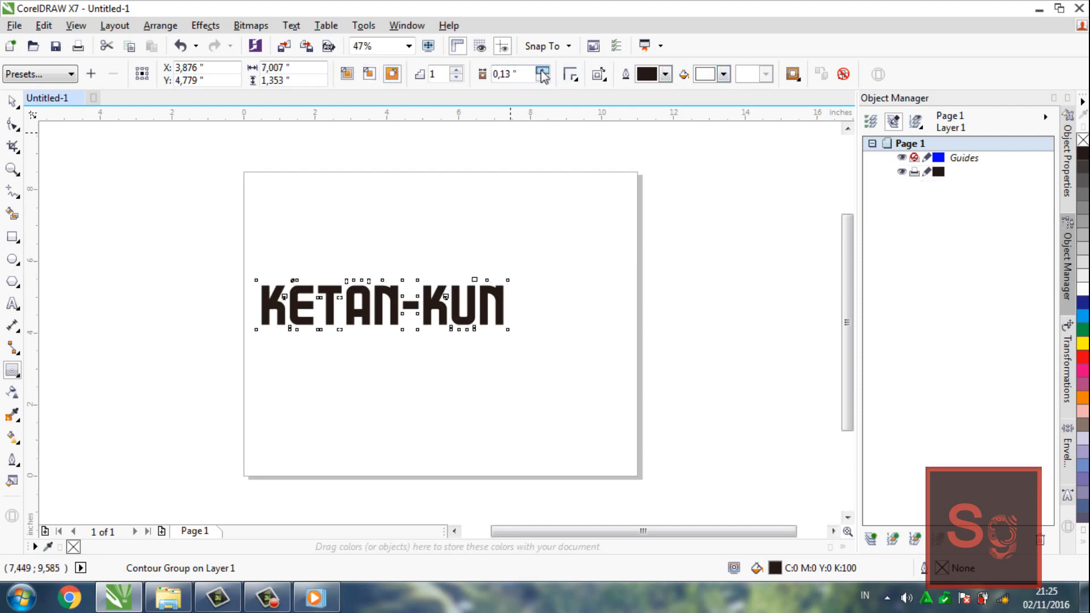
click(543, 70)
click(725, 74)
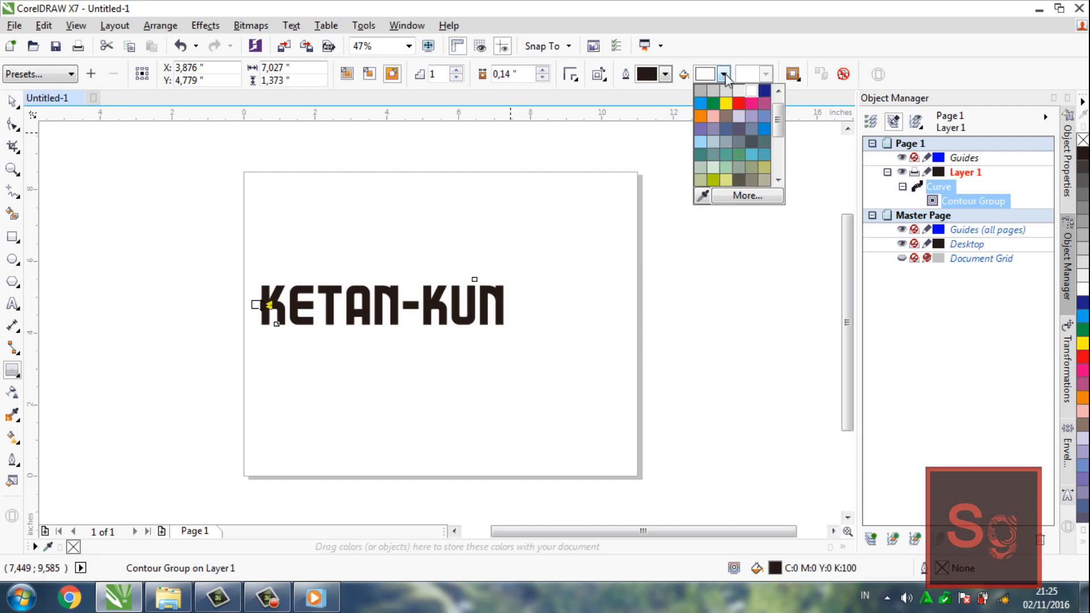
click(710, 102)
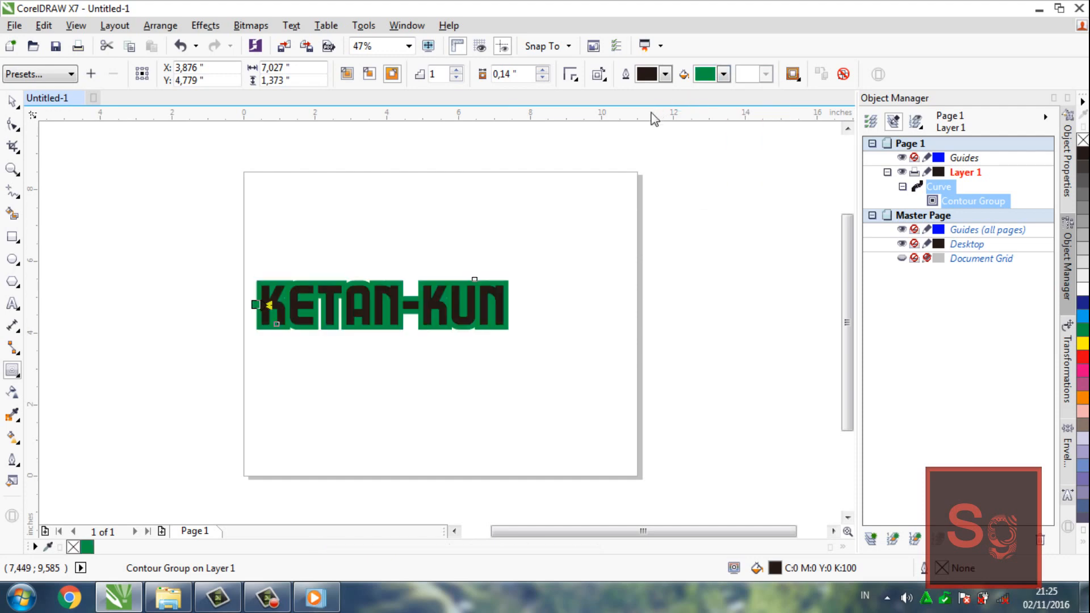
click(544, 78)
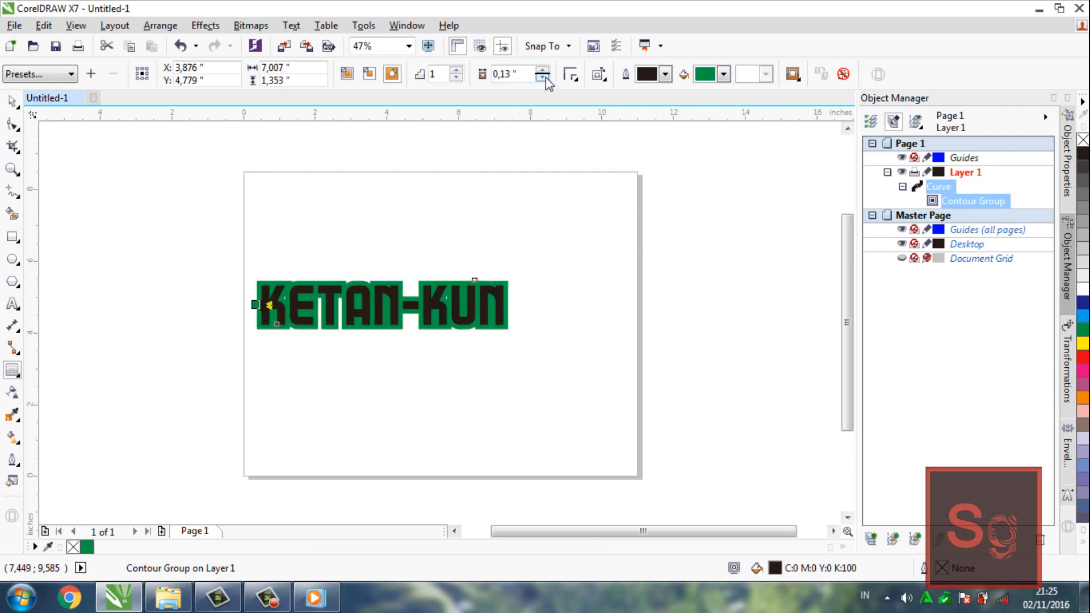
click(544, 71)
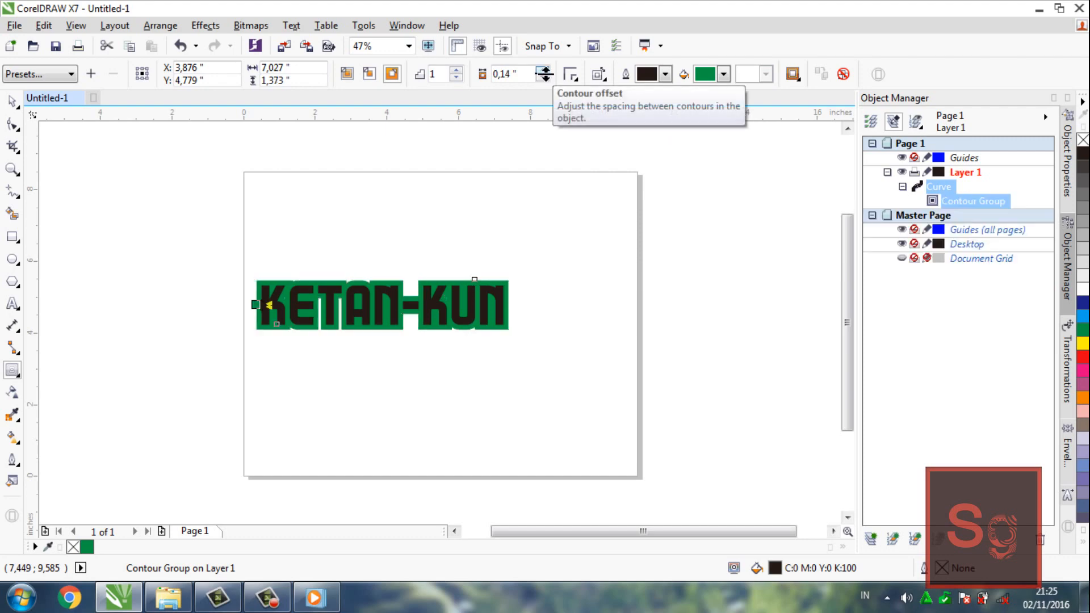
Enlarge the contoured lettering about its centre to about 8.77 inches wide and set the contour offset to 0.12 inches
key(space)
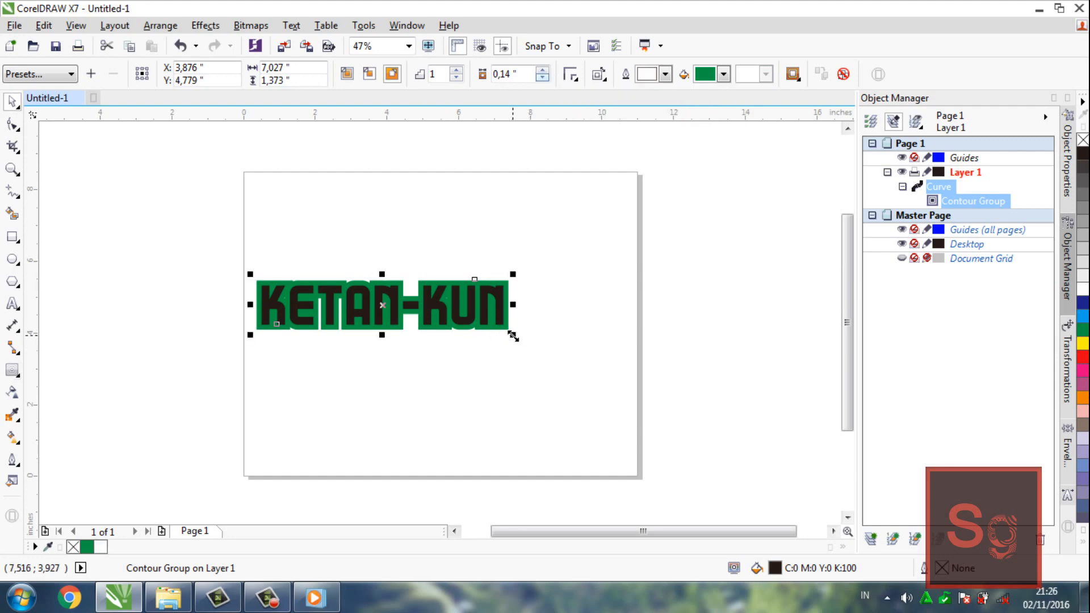
drag(513, 336, 545, 368)
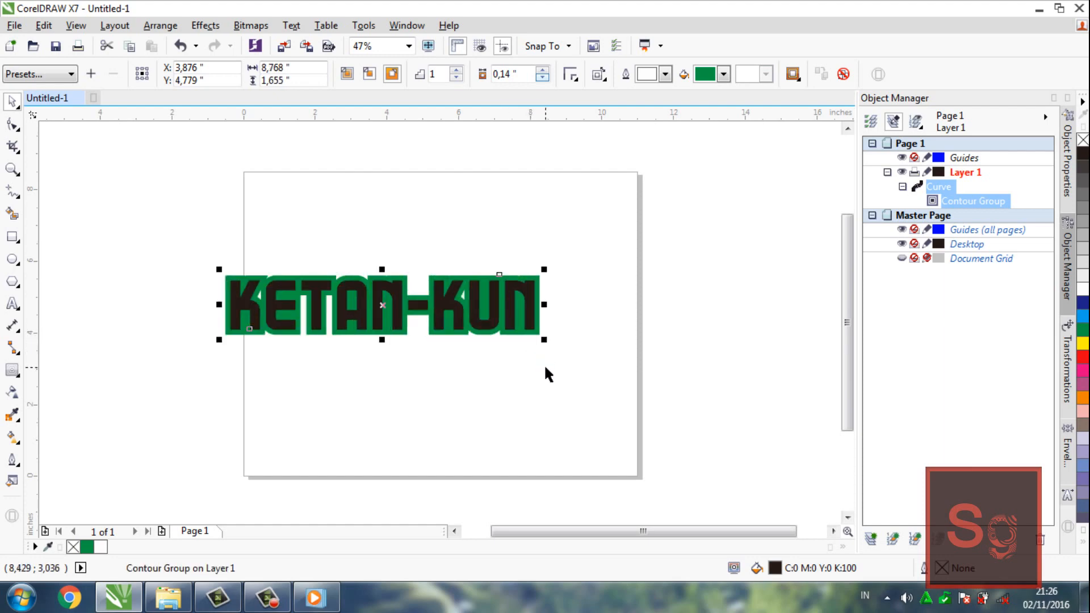
click(543, 78)
click(543, 78)
click(543, 78)
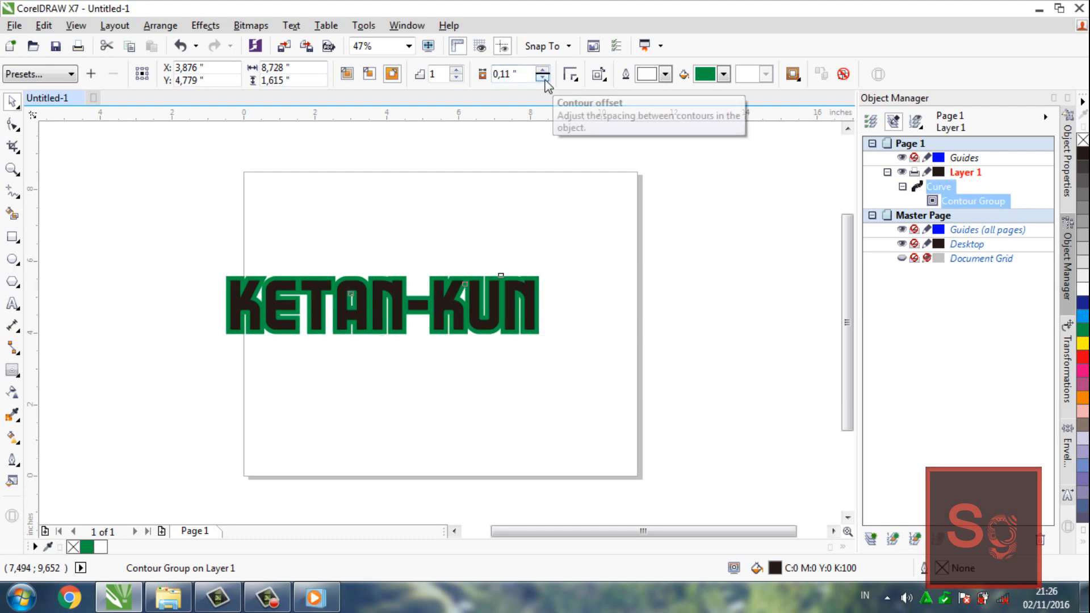
click(543, 71)
click(543, 70)
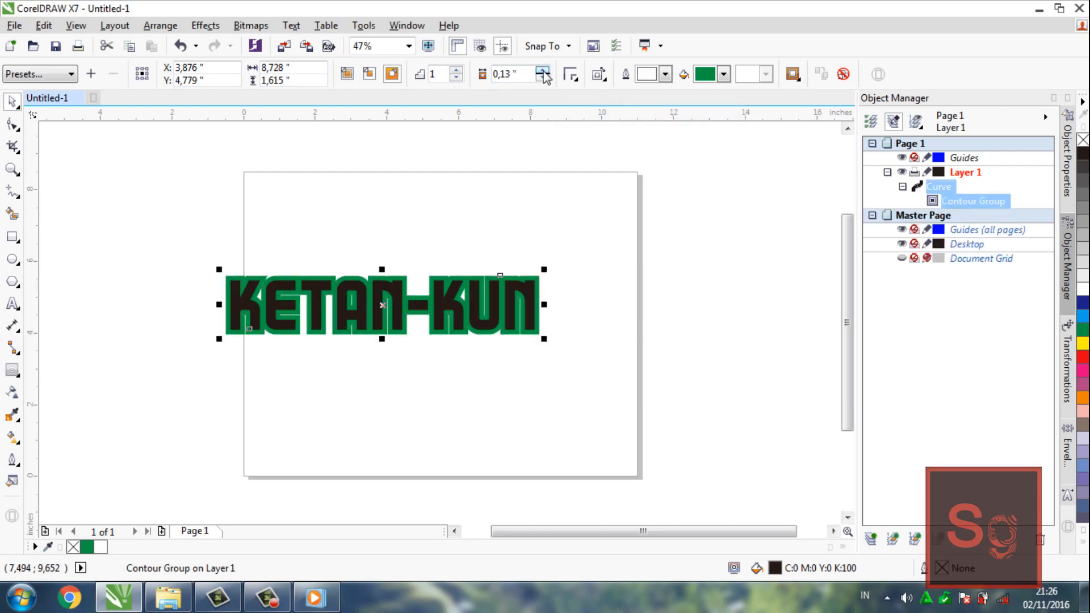
click(543, 70)
click(543, 70)
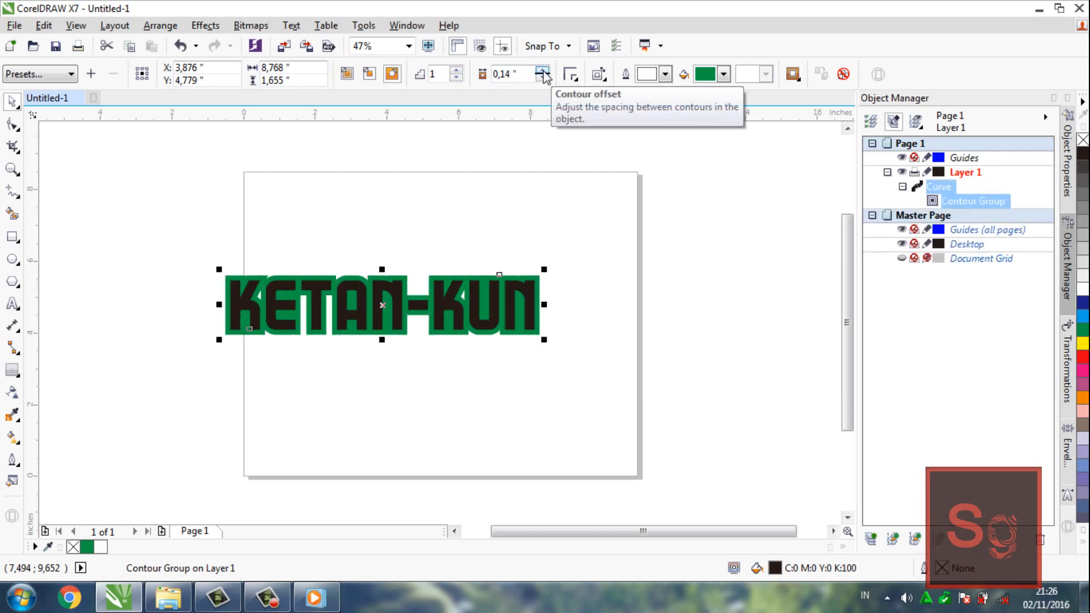
click(544, 79)
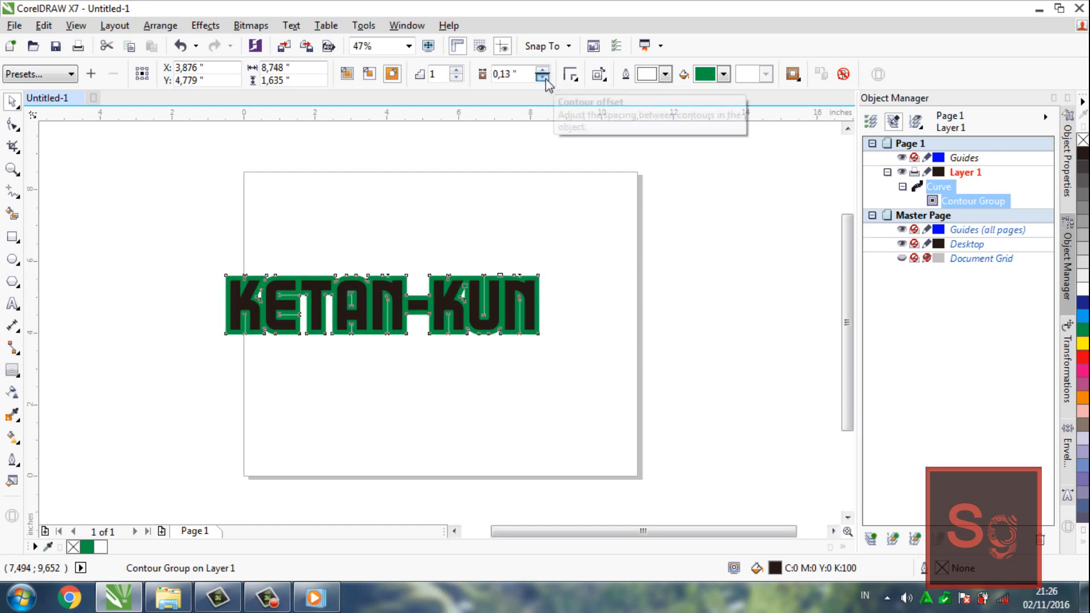
click(544, 78)
click(588, 199)
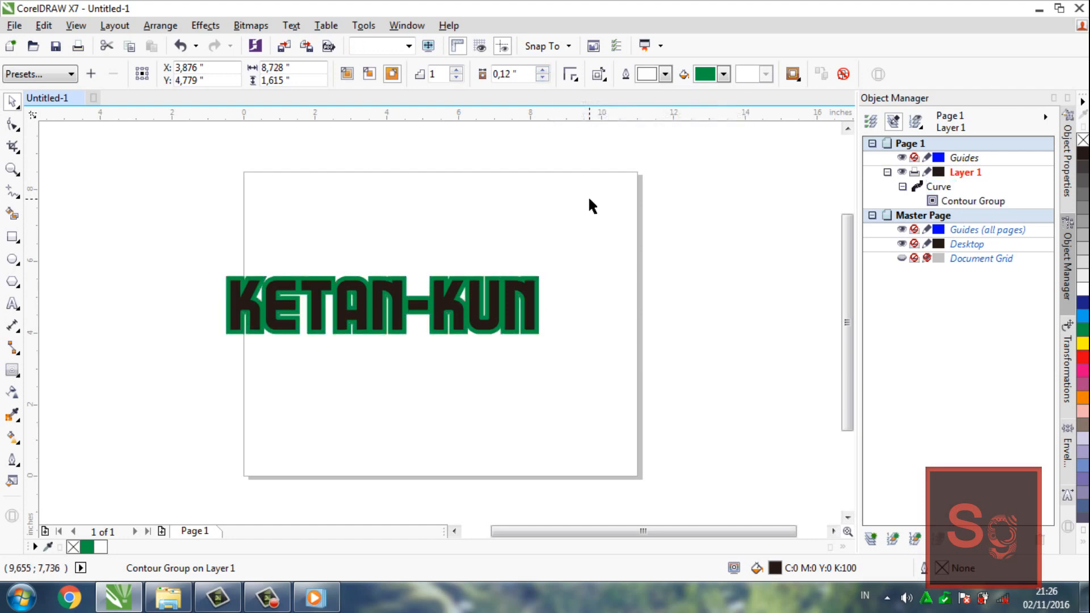
click(507, 301)
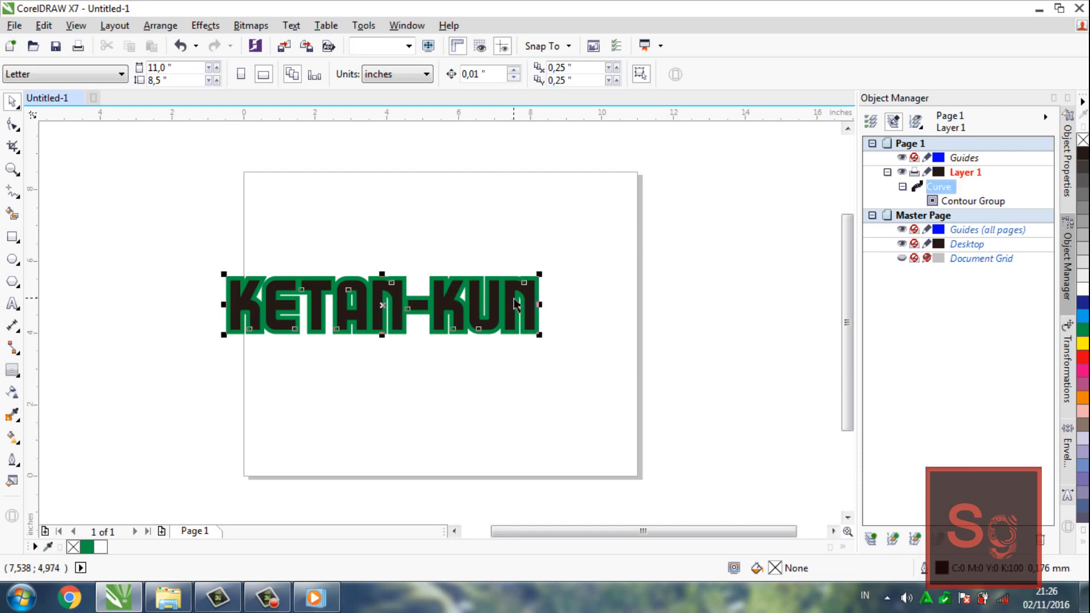
right_click(514, 300)
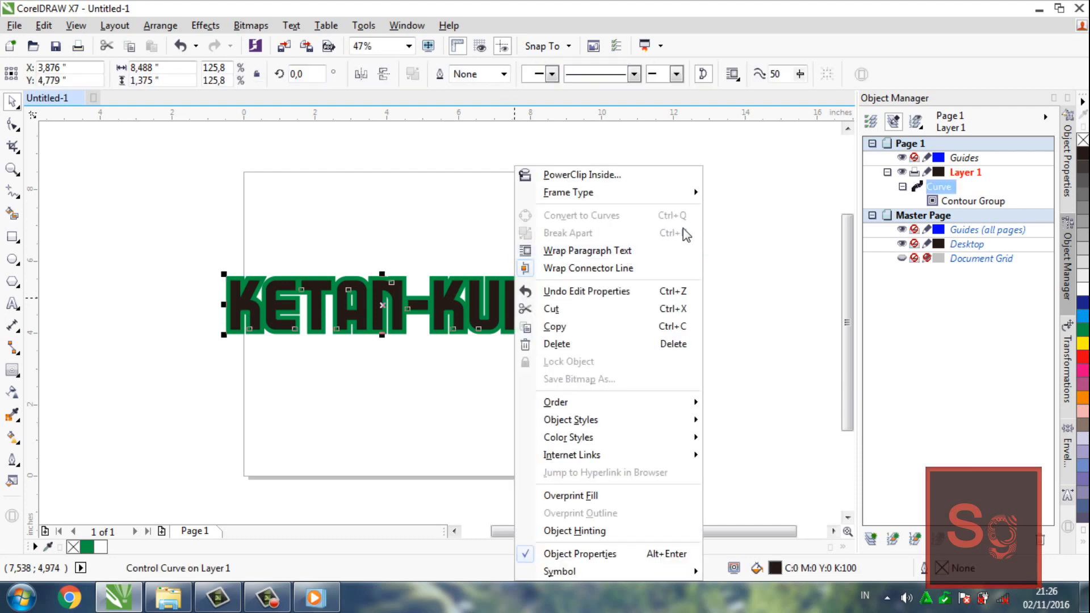
click(779, 211)
Break the contour group apart from the lettering and select the separate green contour curve
click(961, 202)
right_click(961, 203)
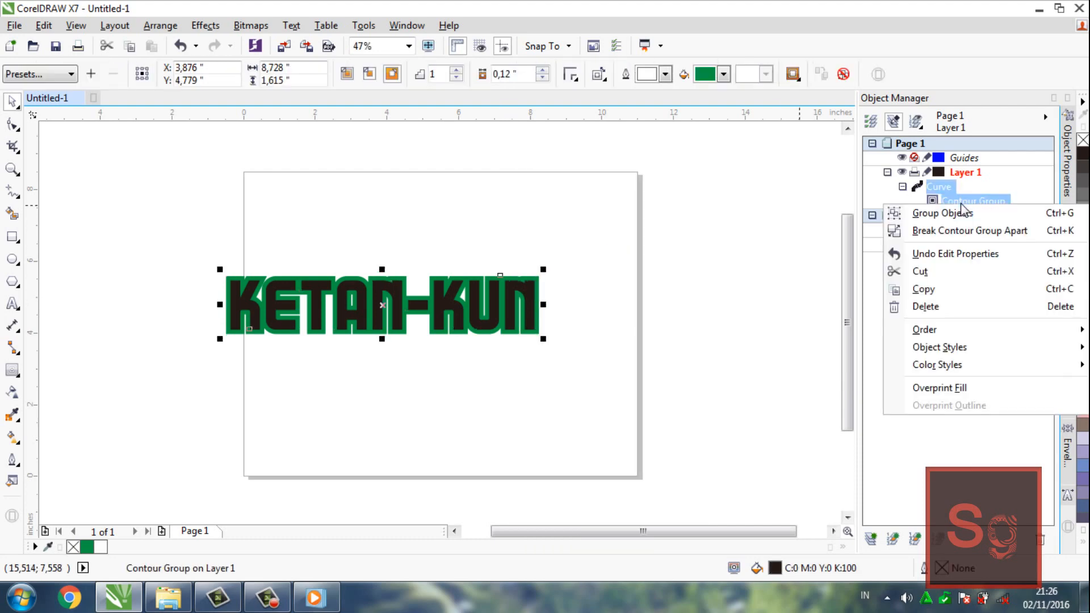
click(931, 232)
click(938, 201)
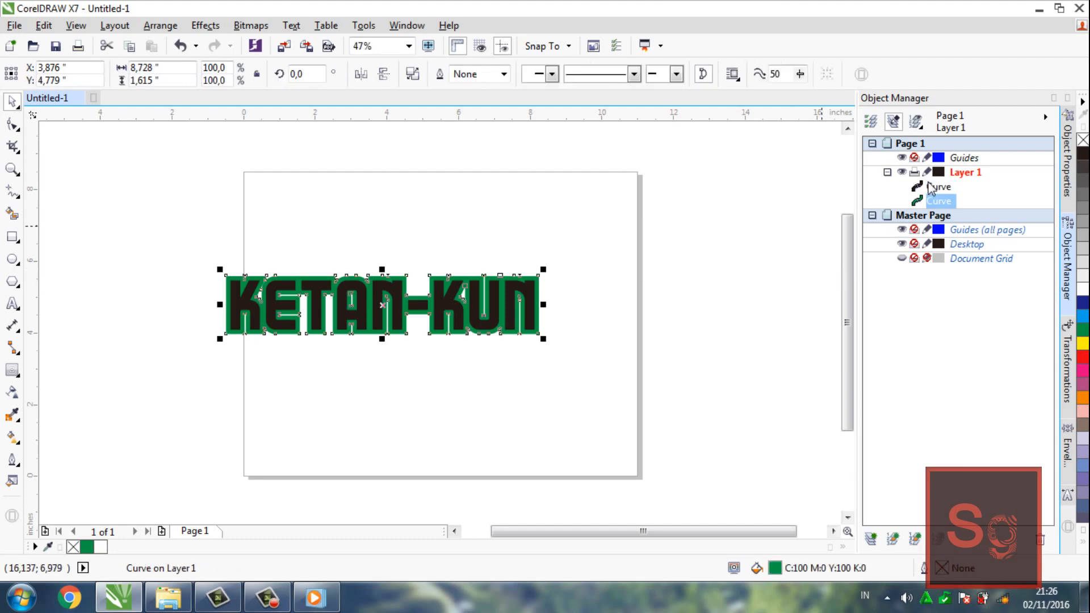
Give the lettering curve an outline 0.25 mm wide
click(935, 187)
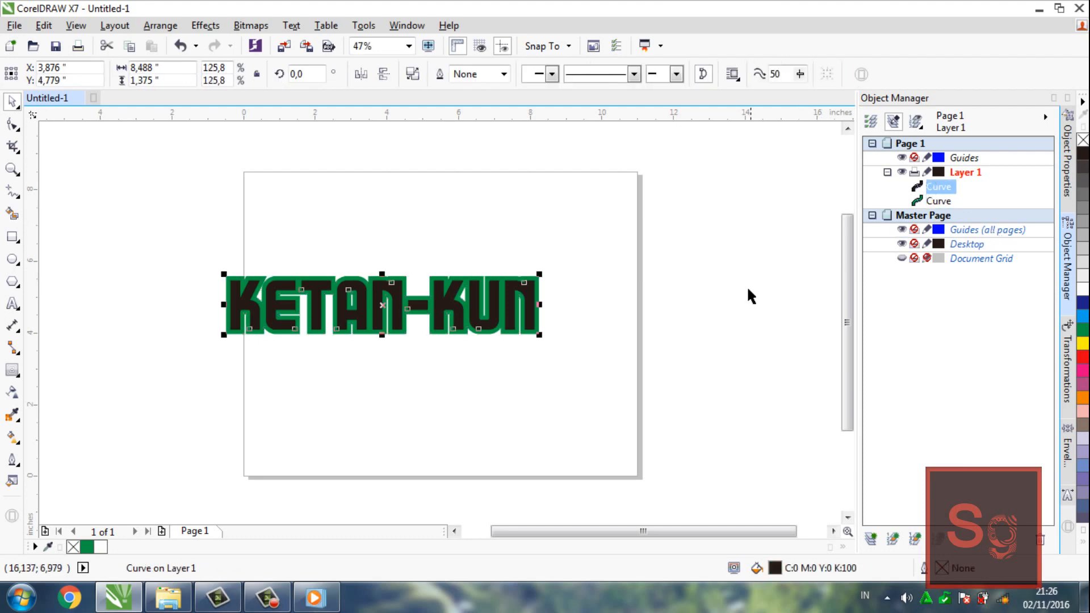
click(504, 74)
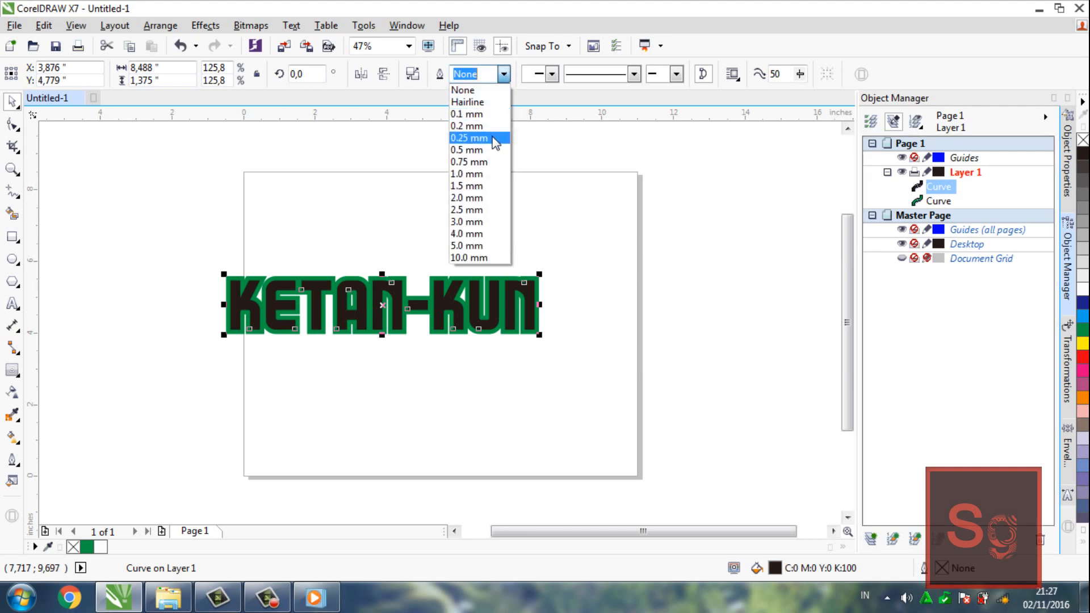
click(495, 139)
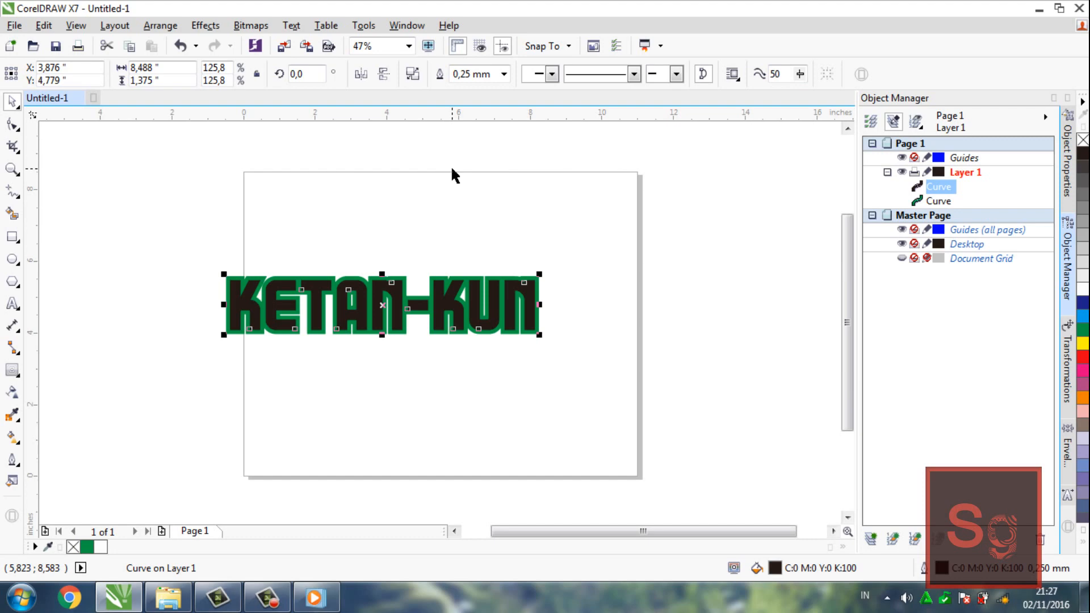
Import the COLOURlovers.com mystery_machine and Typography palette images and place both near the page's upper right
click(10, 24)
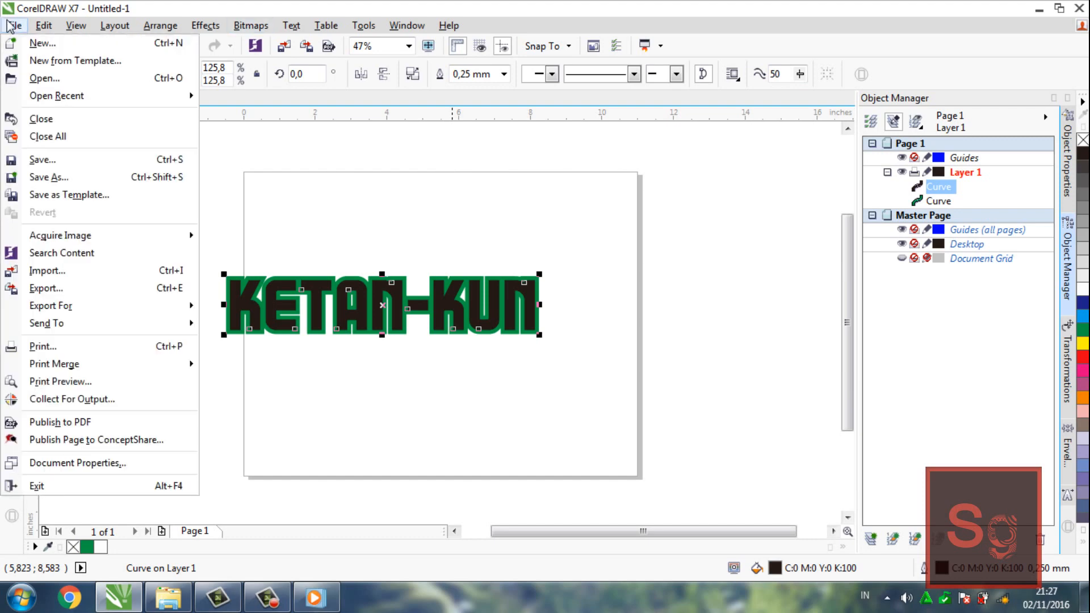
click(128, 272)
drag(814, 354, 813, 280)
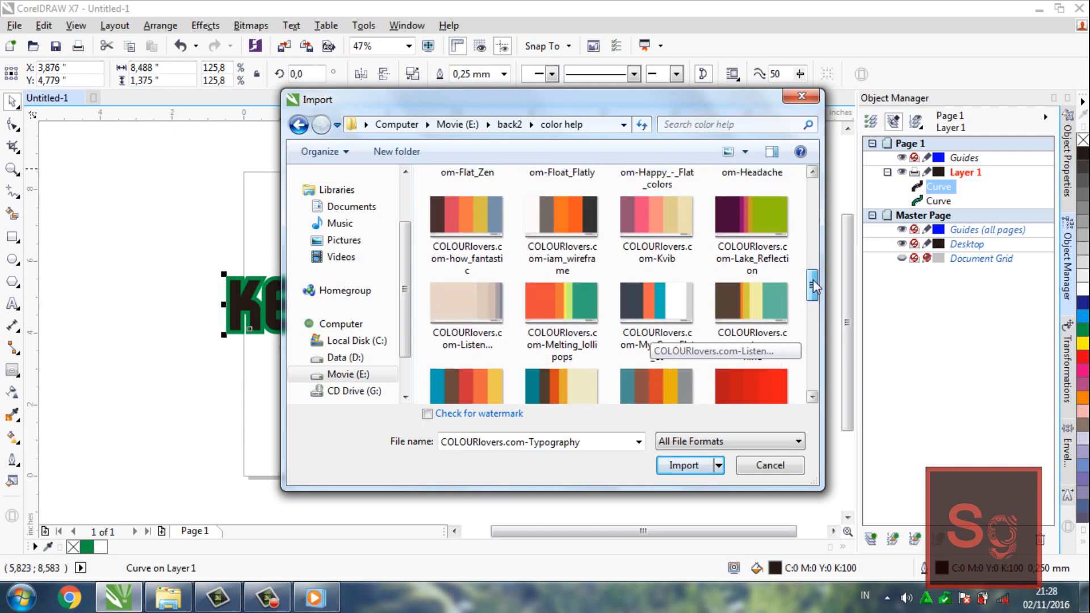
double_click(762, 295)
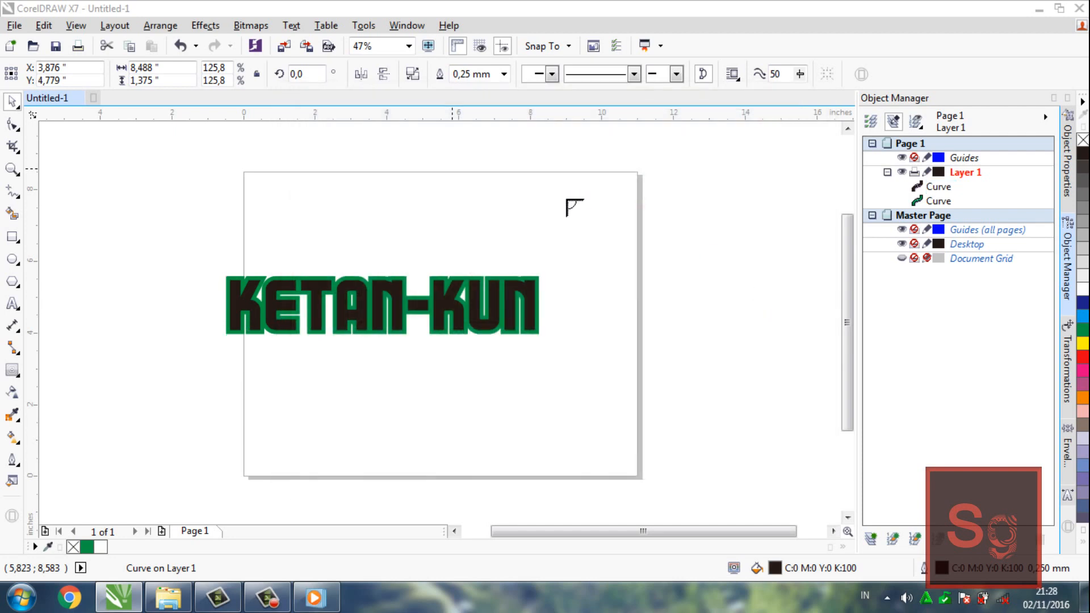
click(617, 176)
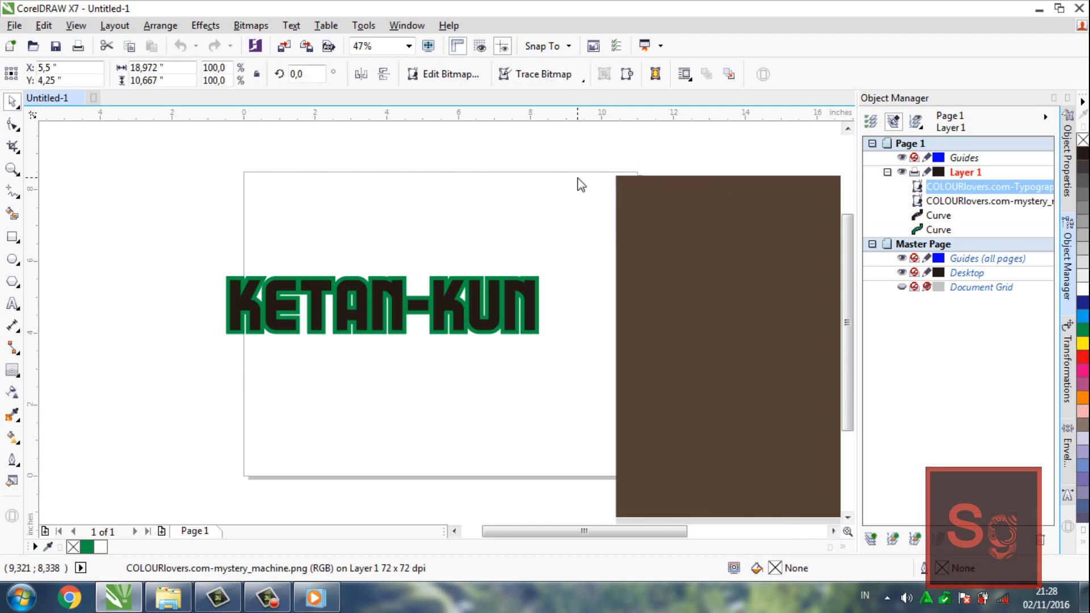
click(579, 178)
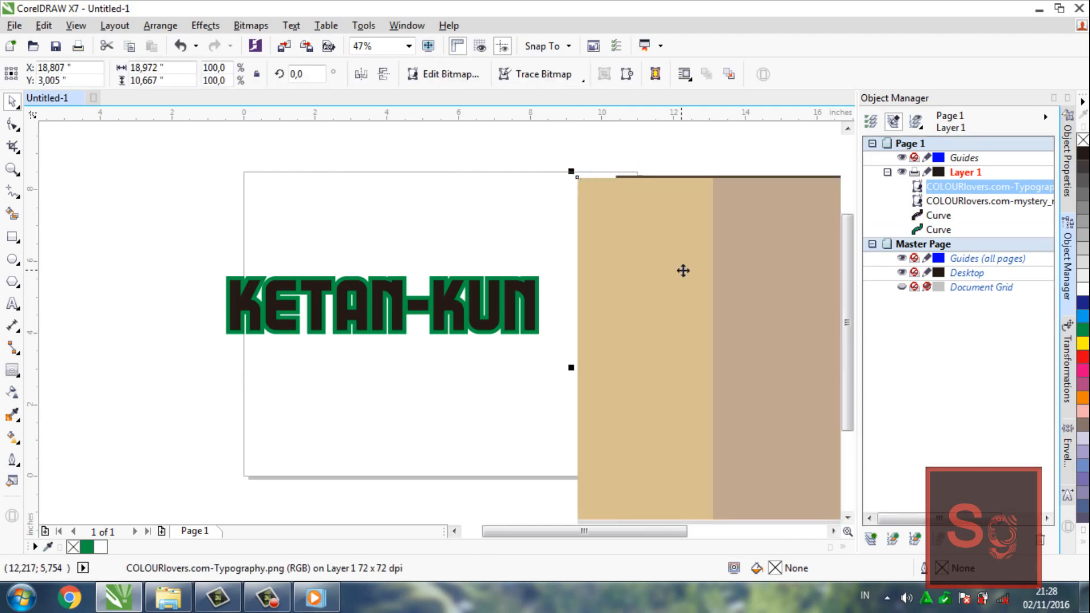
Create a layer named "color" above Layer 1 and move both palette images into it
click(873, 541)
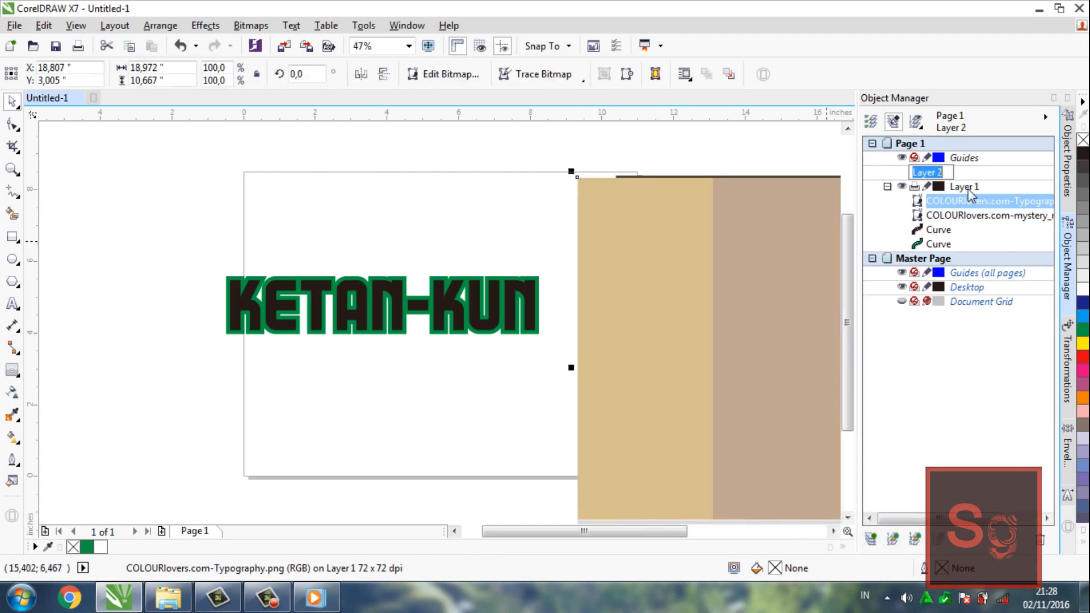
text(color)
key(Return)
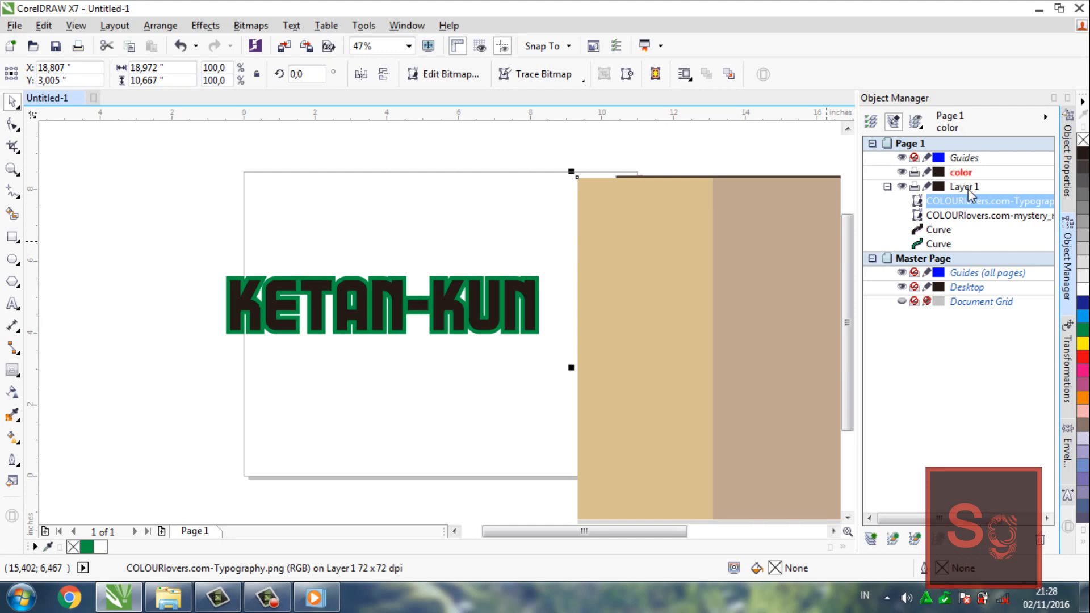
shift+click(950, 217)
drag(950, 217, 947, 179)
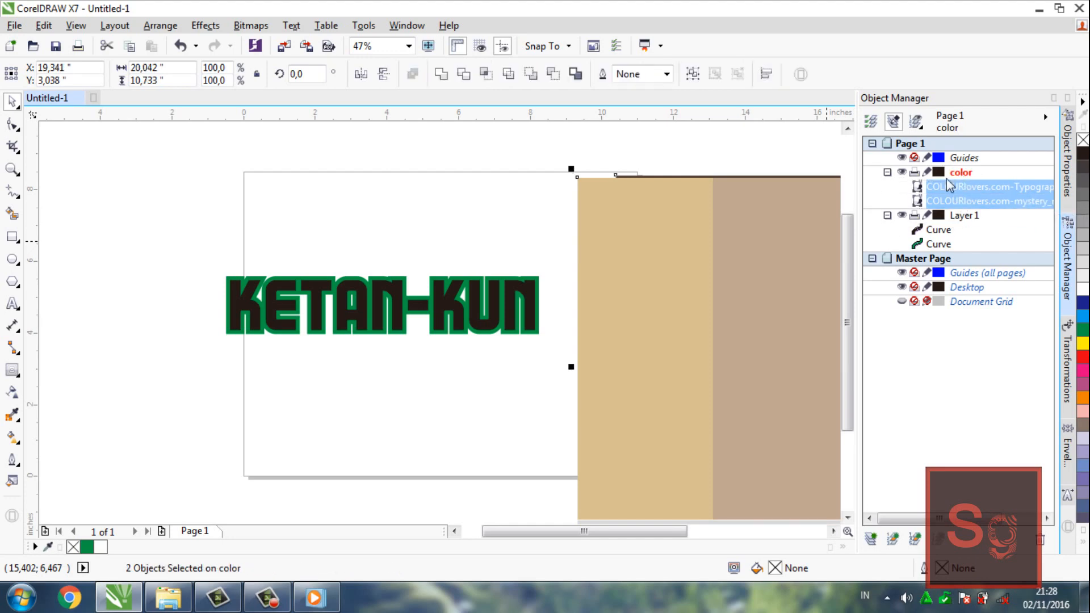
click(887, 216)
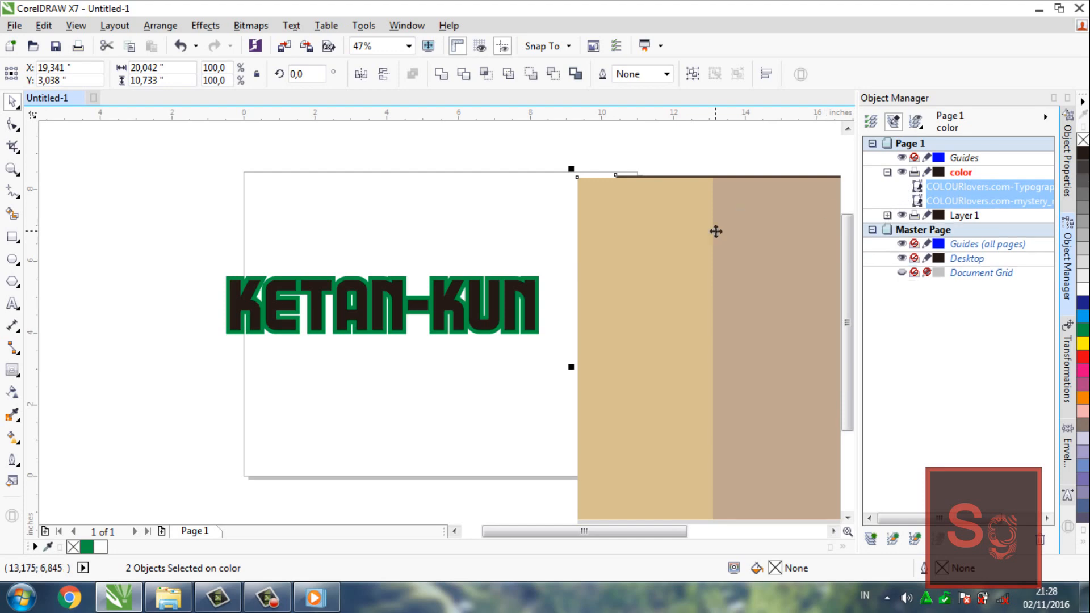
Scale both palette images down to 30%, about 5.69 inches wide, and place the Typography palette above the lettering, separate from the other
drag(575, 168, 770, 275)
drag(781, 312, 625, 170)
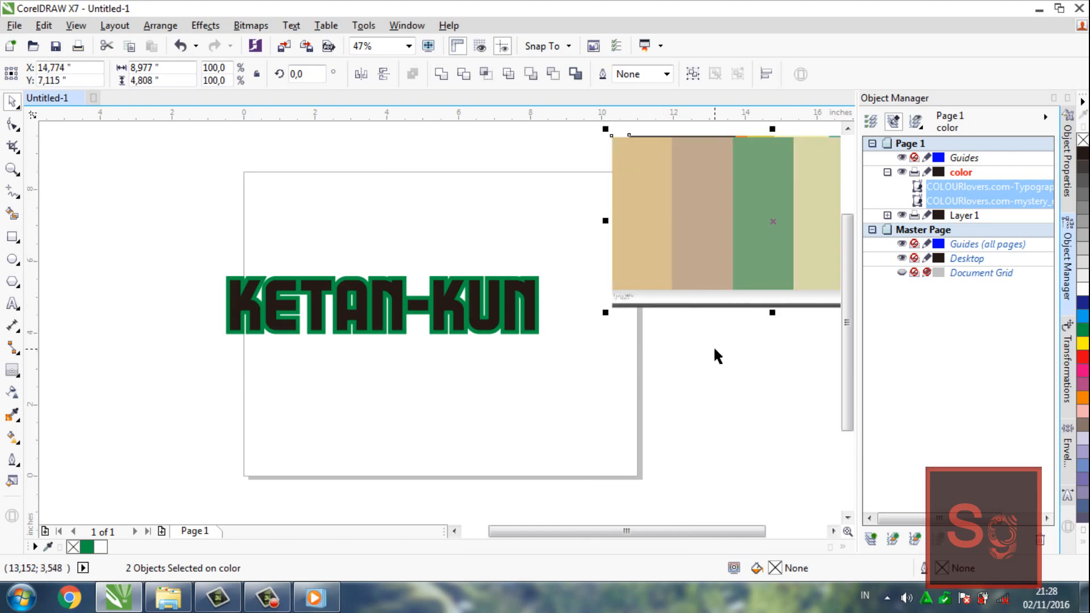
drag(606, 313, 661, 287)
mouse_move(729, 227)
mouse_down()
mouse_move(579, 197)
mouse_move(460, 207)
mouse_up()
click(772, 332)
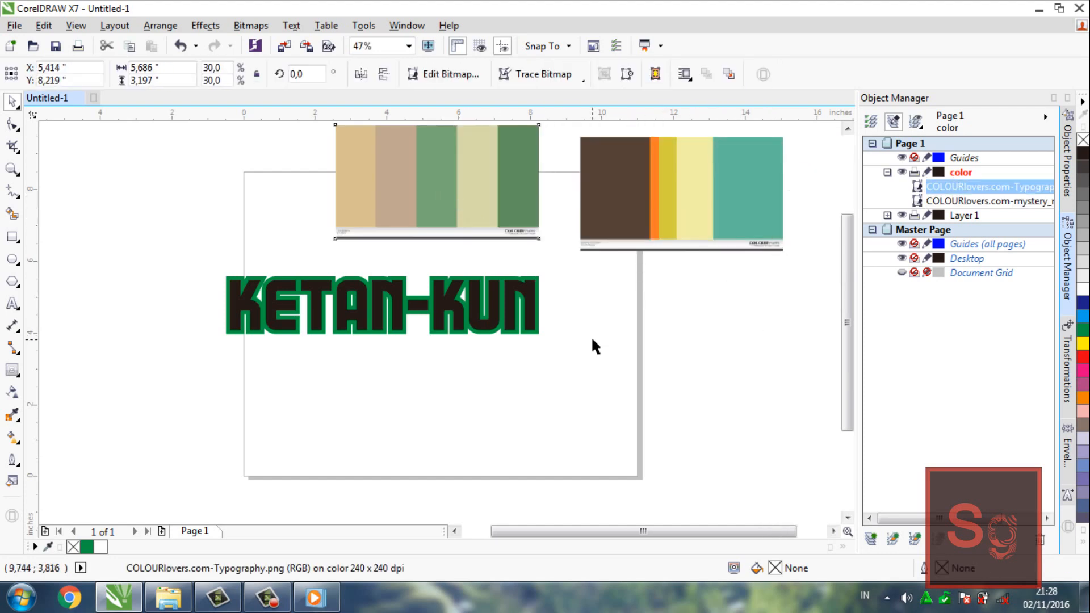
click(591, 336)
Sample the medium green (#78A878) from the Typography palette and apply it to the lettering's fill and outline
click(531, 302)
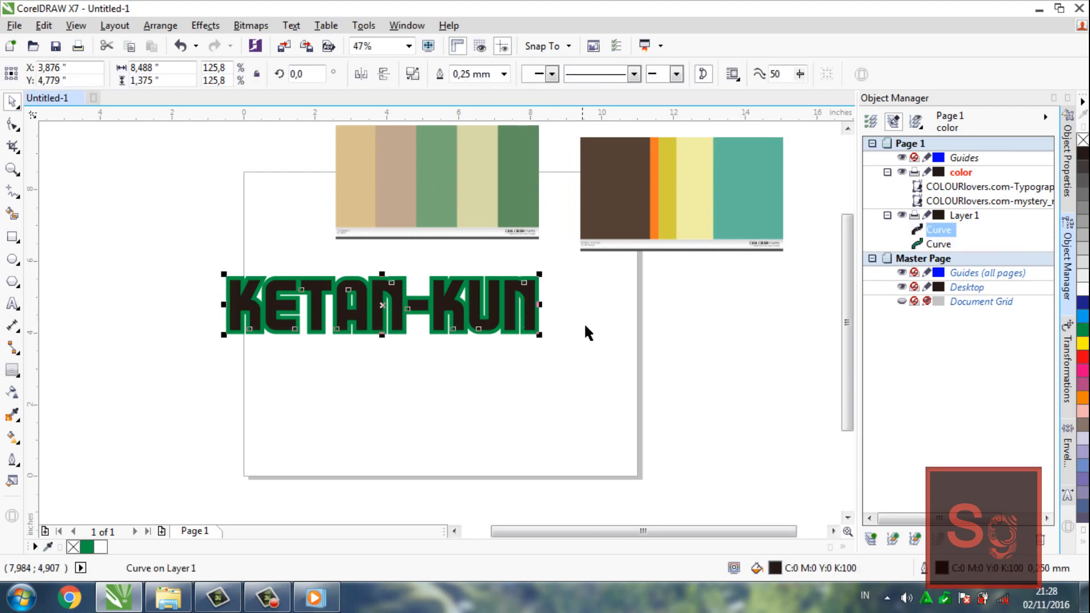
key(i)
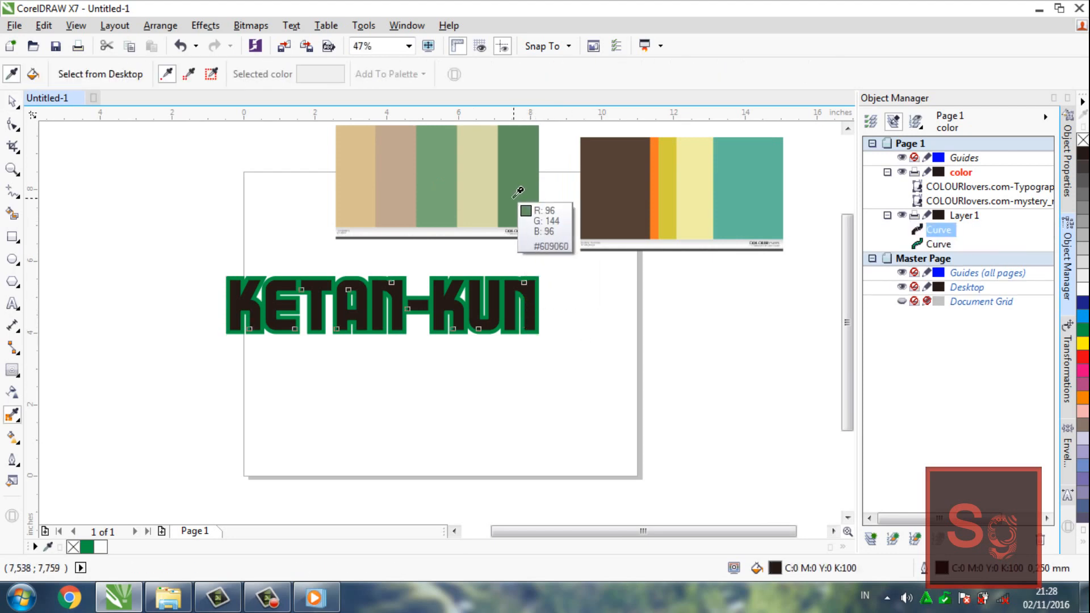
click(452, 194)
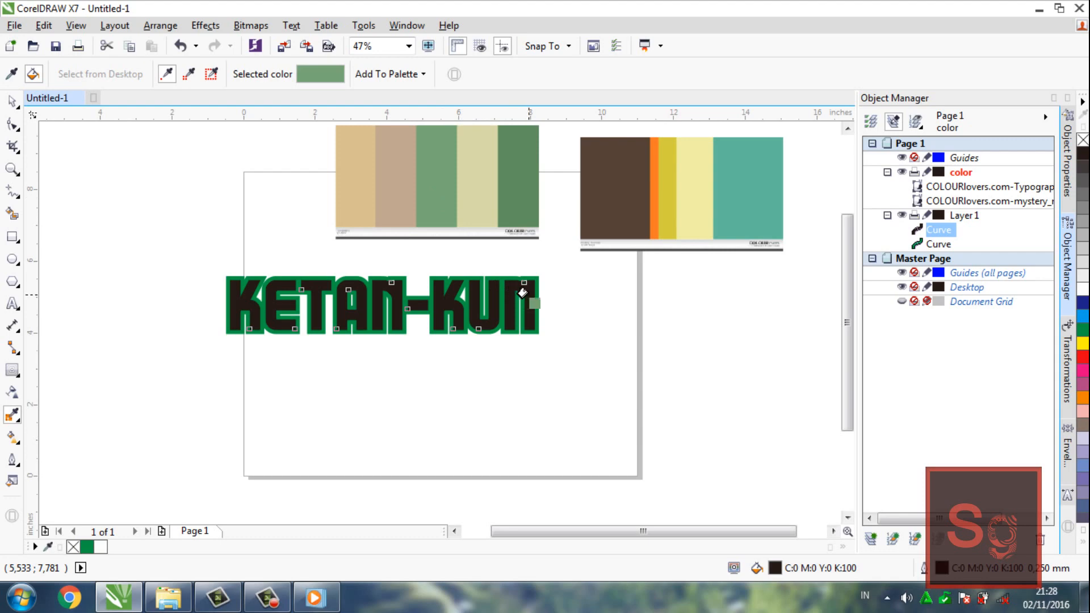
click(523, 293)
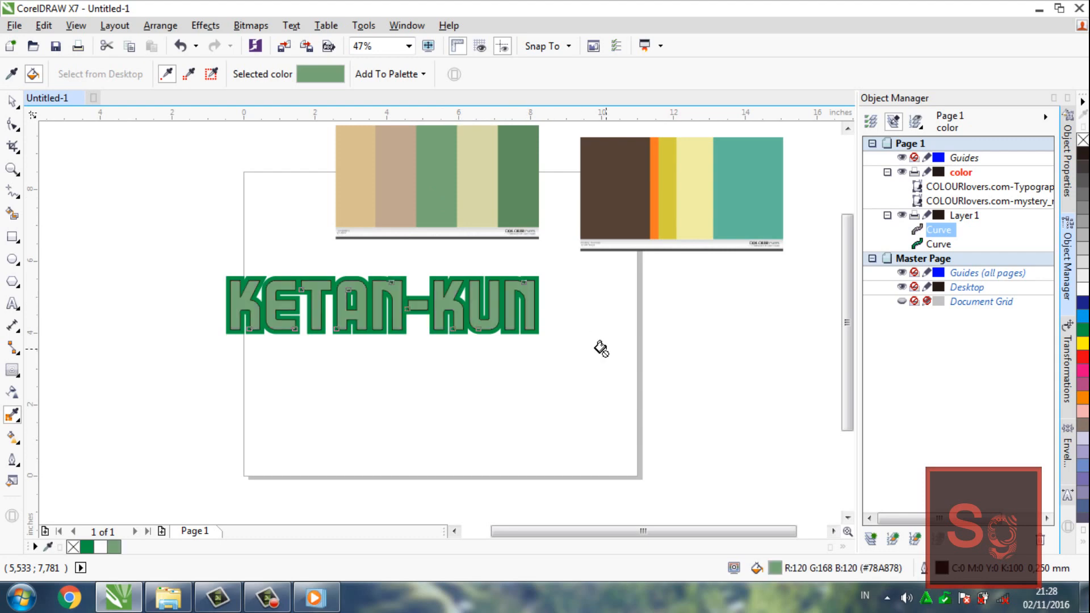
click(523, 296)
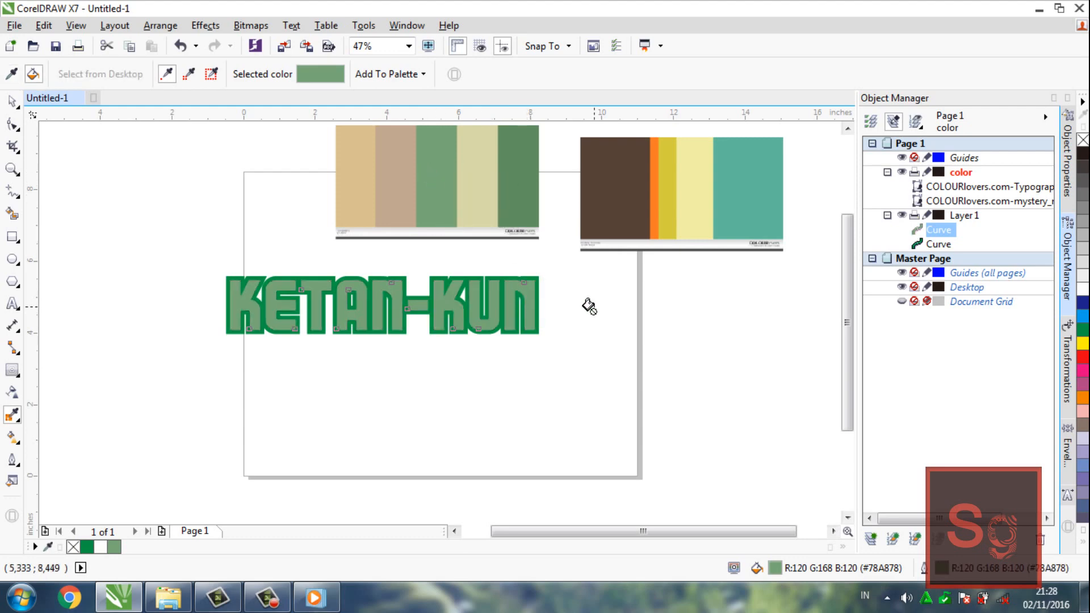
Recolour the lettering's outline with the dark green (#609060) sampled from the Typography palette
shift+click(528, 224)
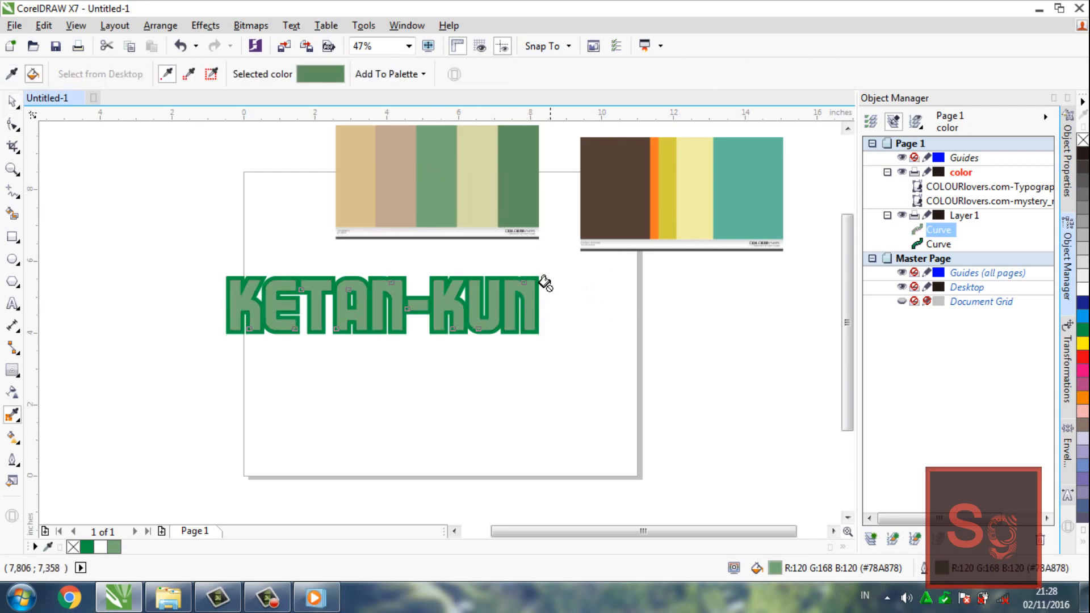
click(526, 282)
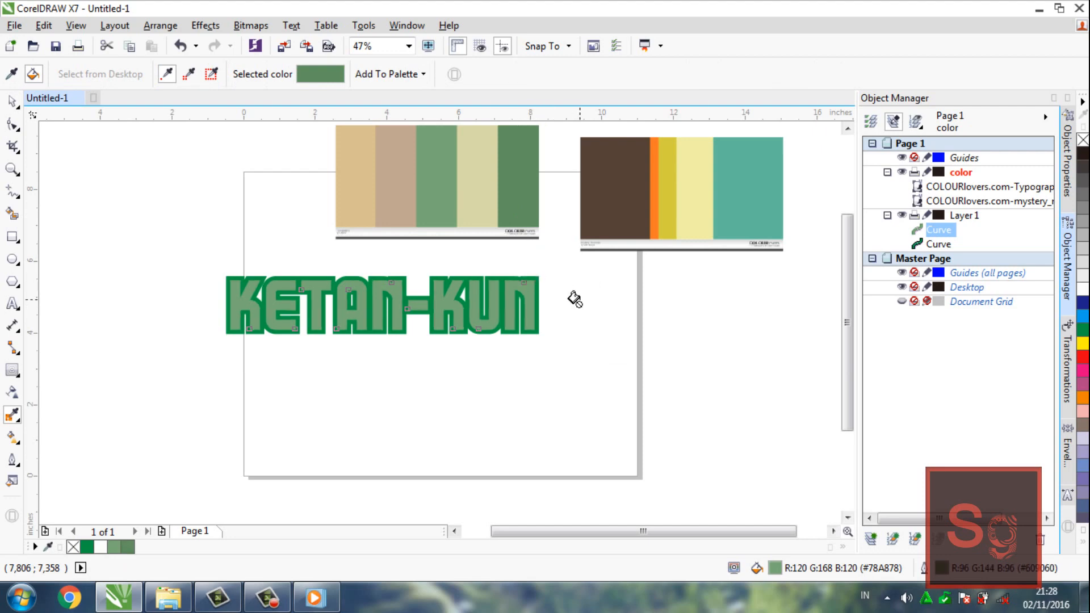
key(space)
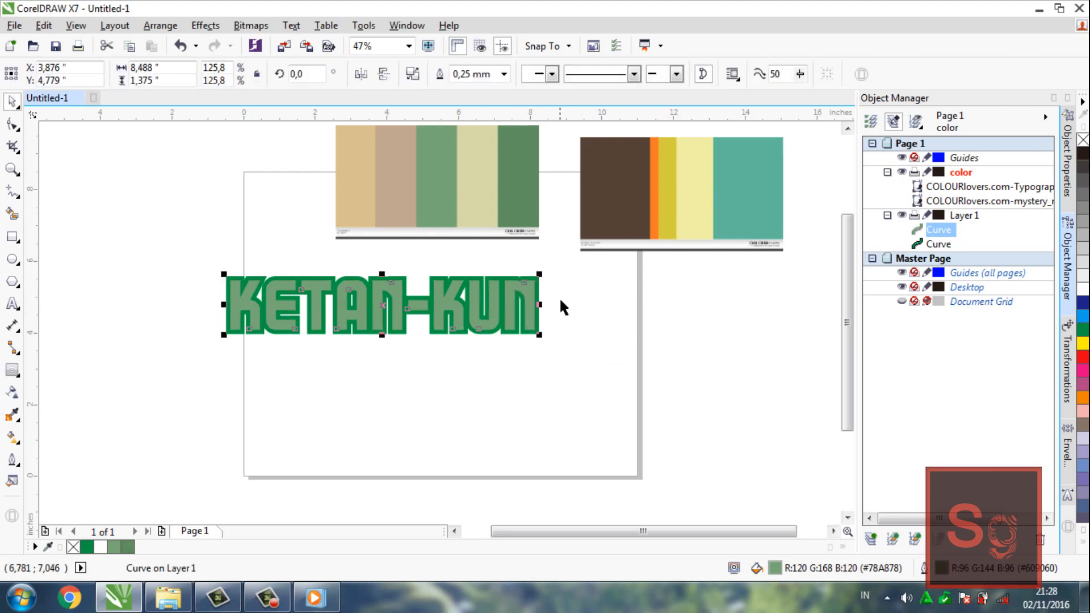
Thicken the lettering's outline, trying 2.0 mm and settling on 3.0 mm
click(505, 74)
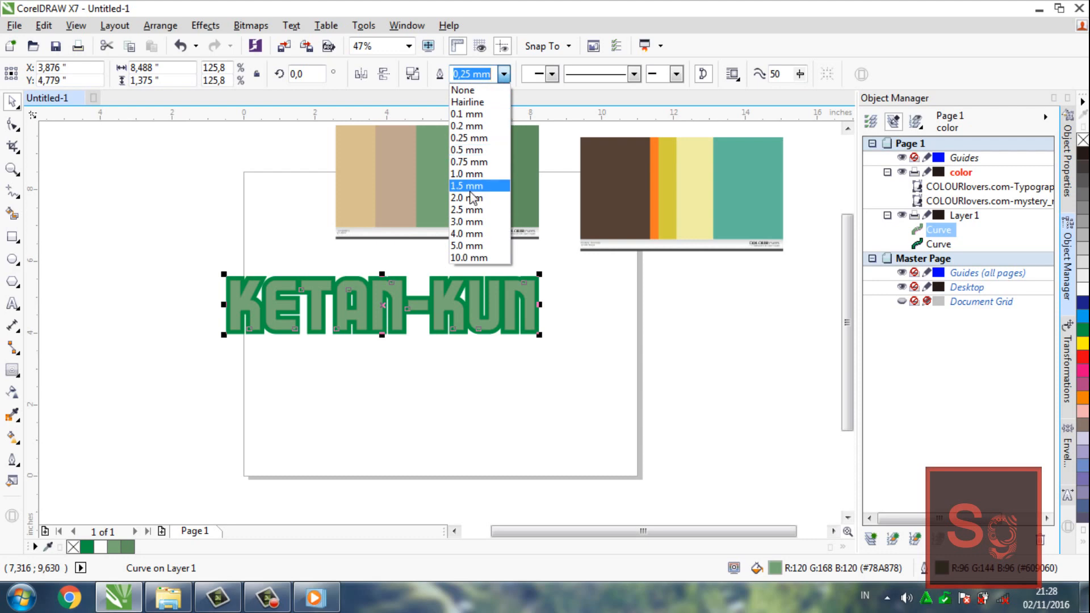
click(468, 195)
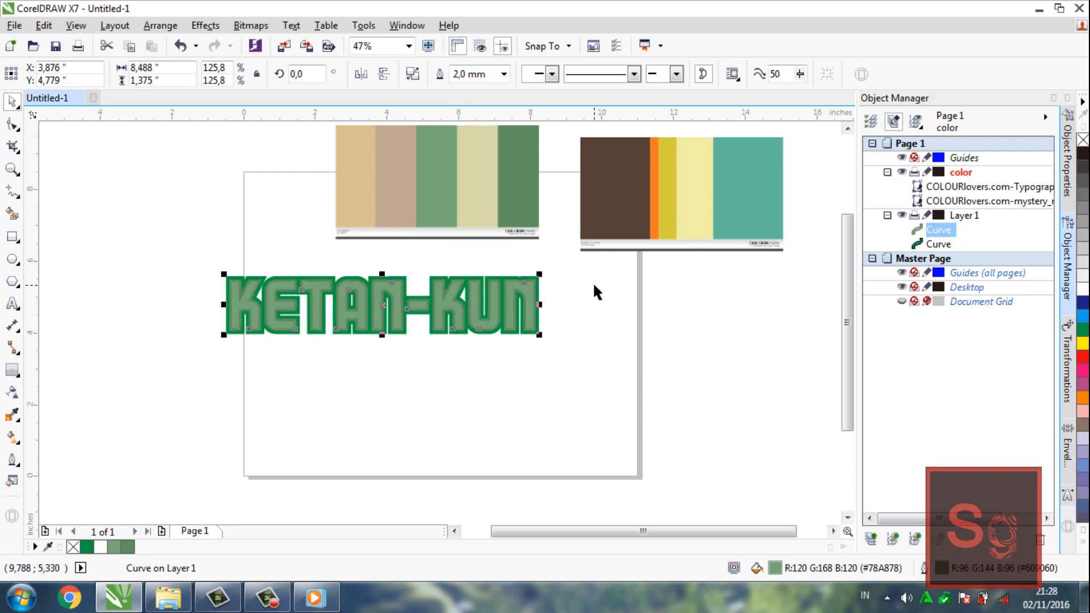
click(504, 74)
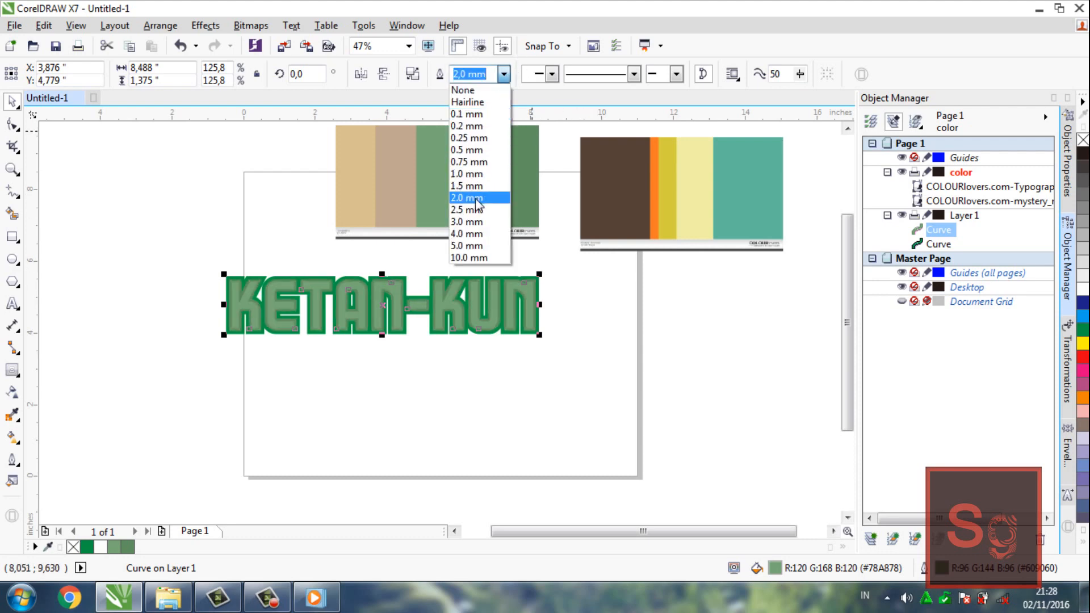
click(462, 221)
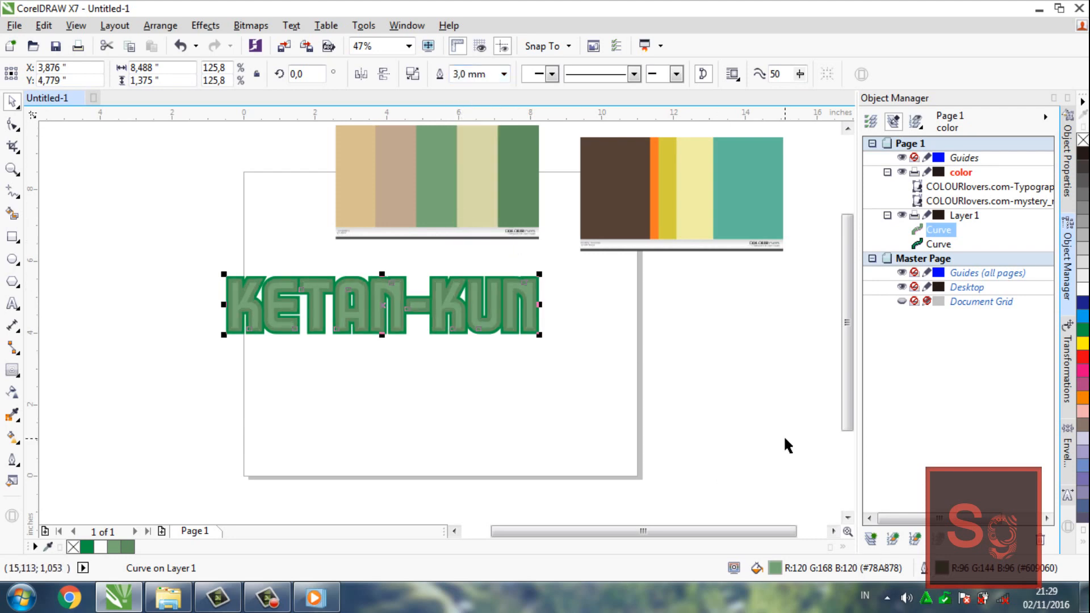
click(683, 361)
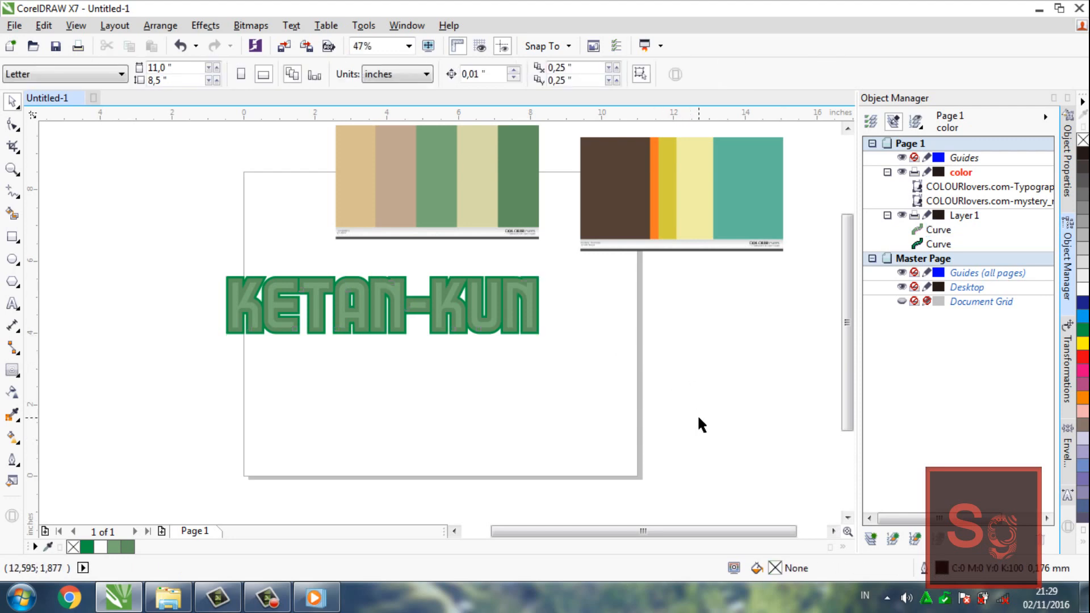
click(537, 317)
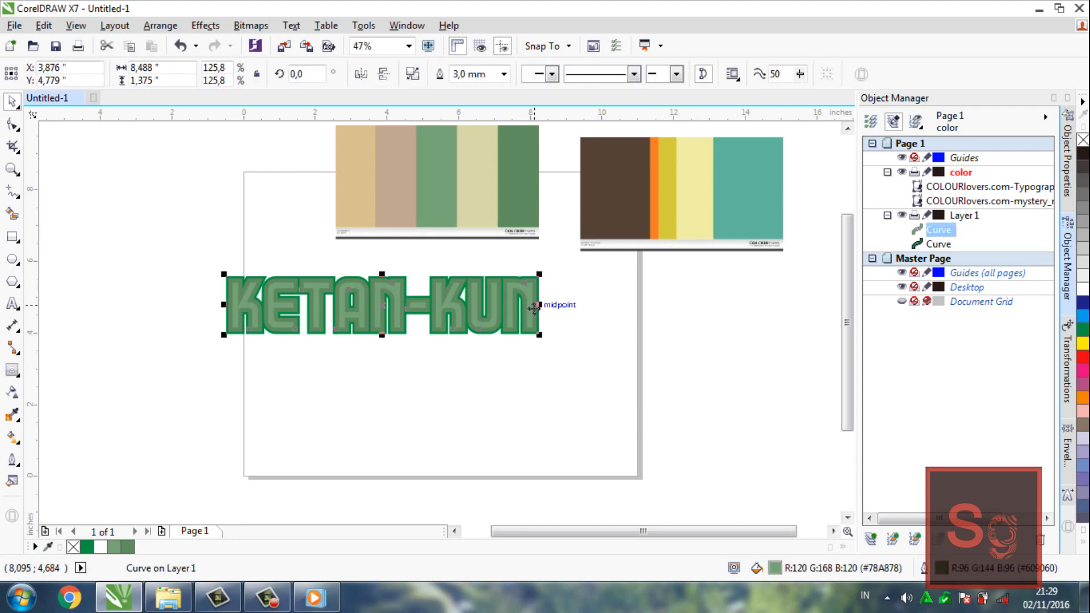
key(z)
click(489, 307)
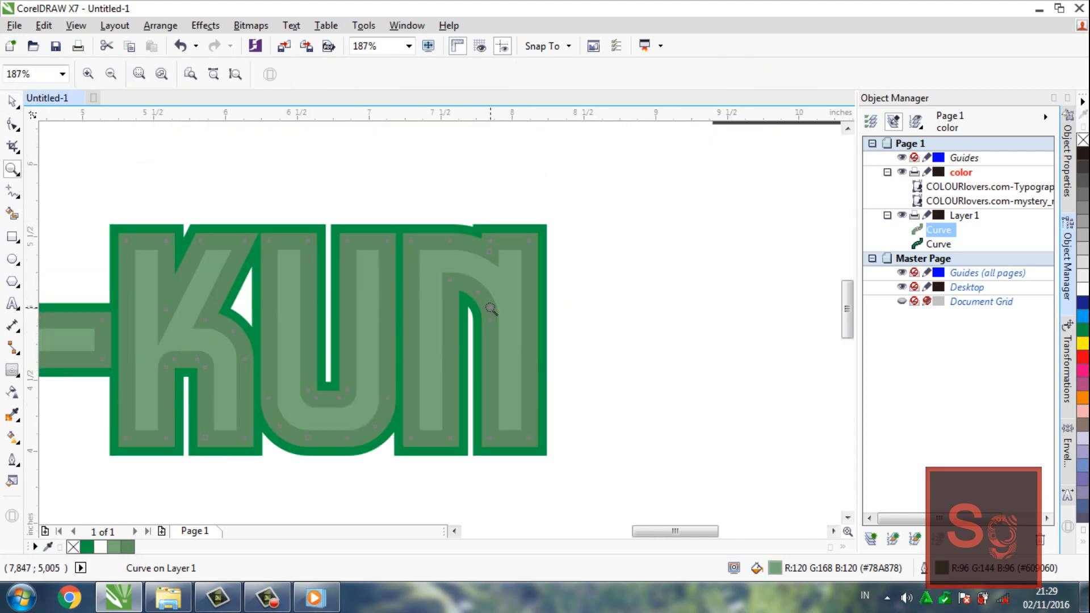
key(F3)
key(F3)
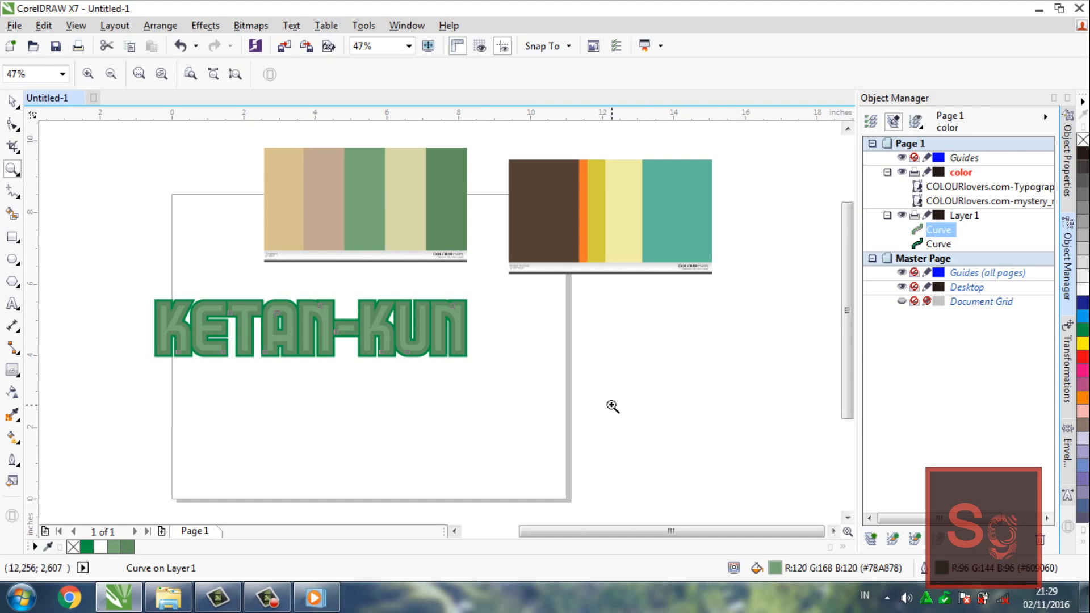
Sample the pale cream-green (#D8D8A8) from the Typography palette and apply it to the lettering's fill, undoing its application to the outline
key(space)
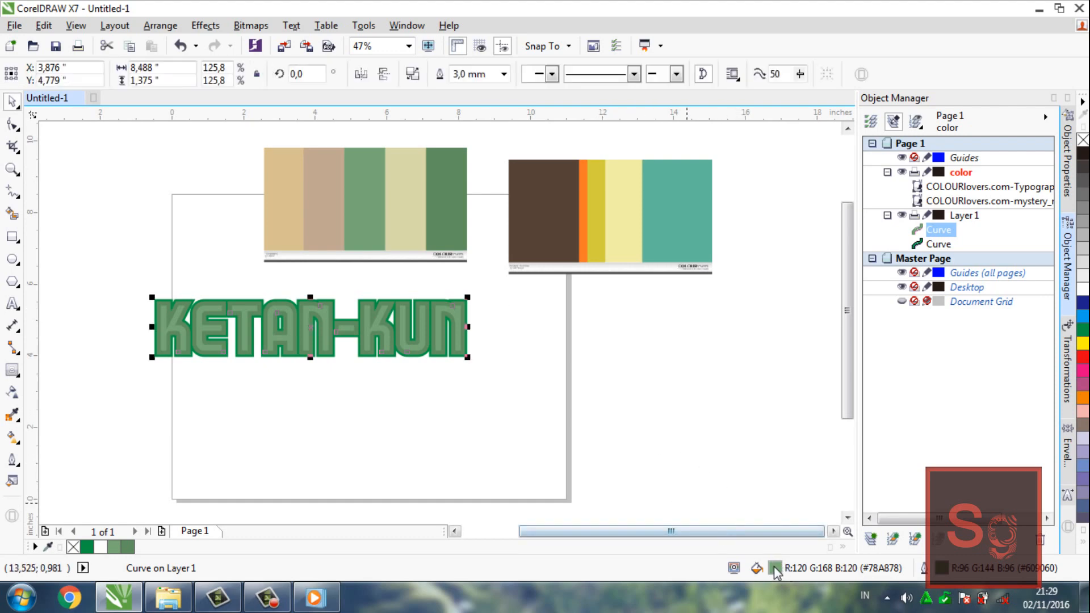
key(i)
click(406, 238)
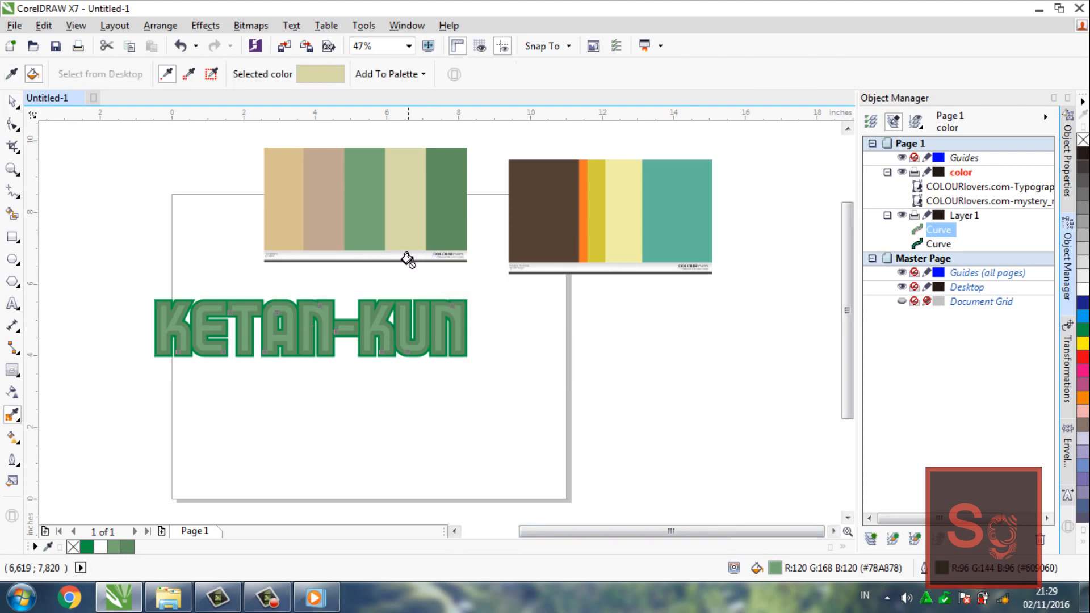
click(415, 312)
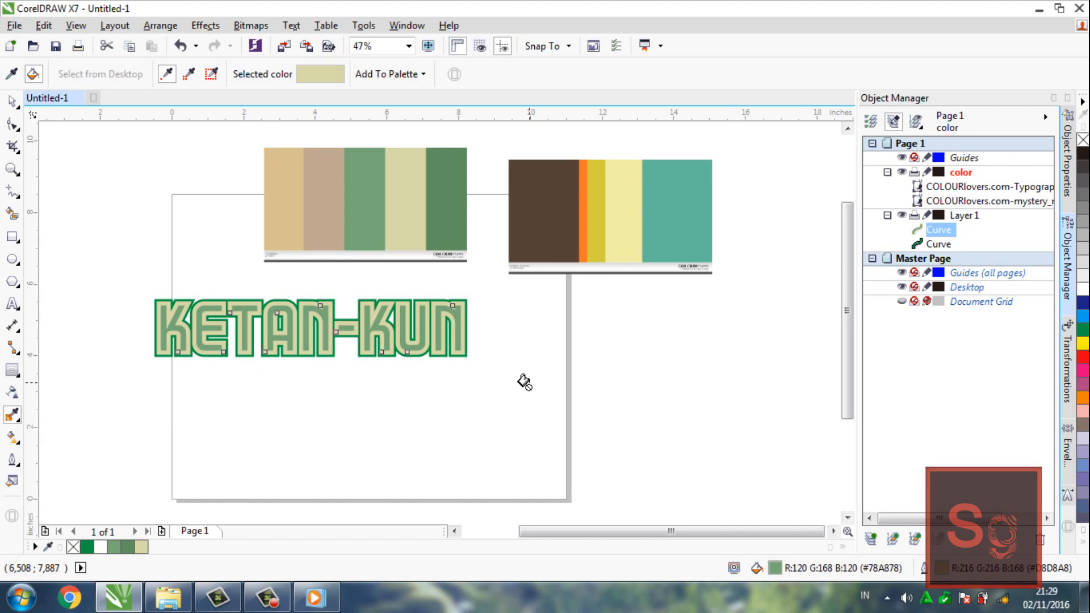
key(ctrl+z)
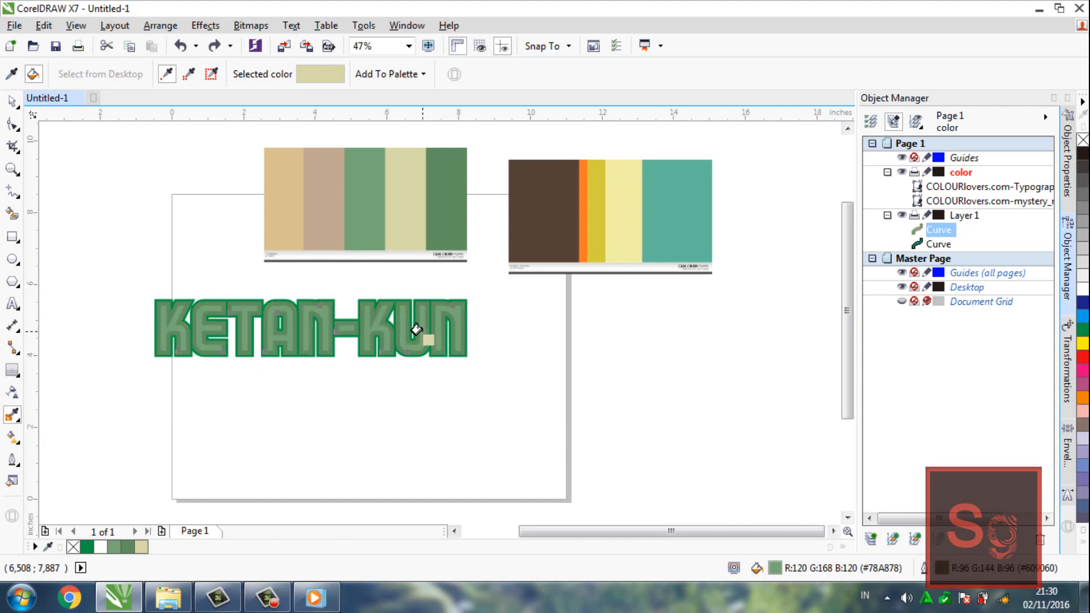
click(423, 333)
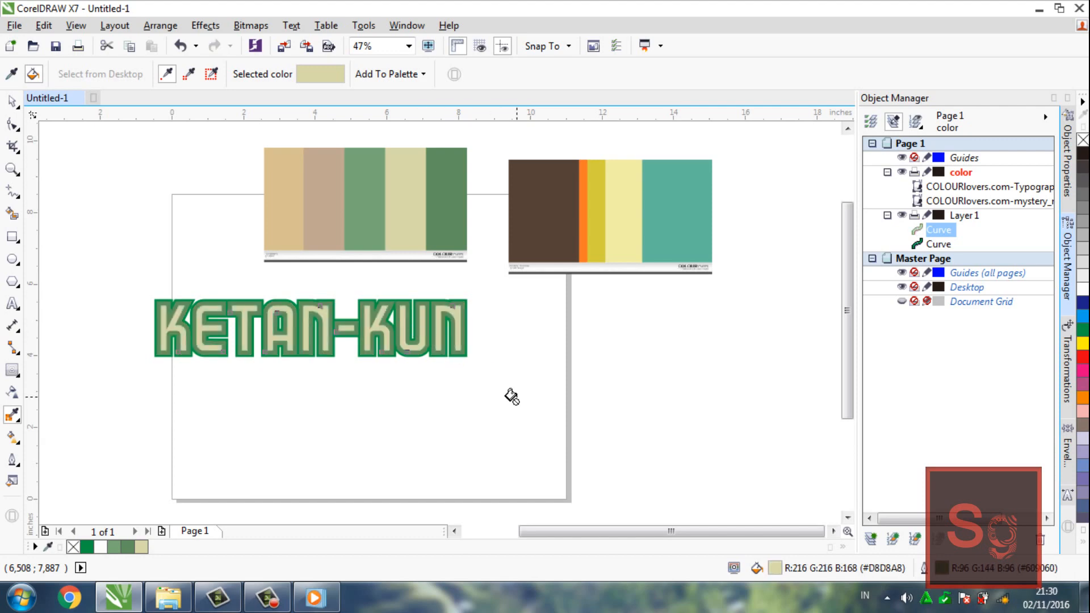
Try applying the teal sampled from the mystery palette to the lettering's outline and undo it
key(z)
scroll(414, 341, up, 1)
scroll(415, 340, down, 1)
click(932, 245)
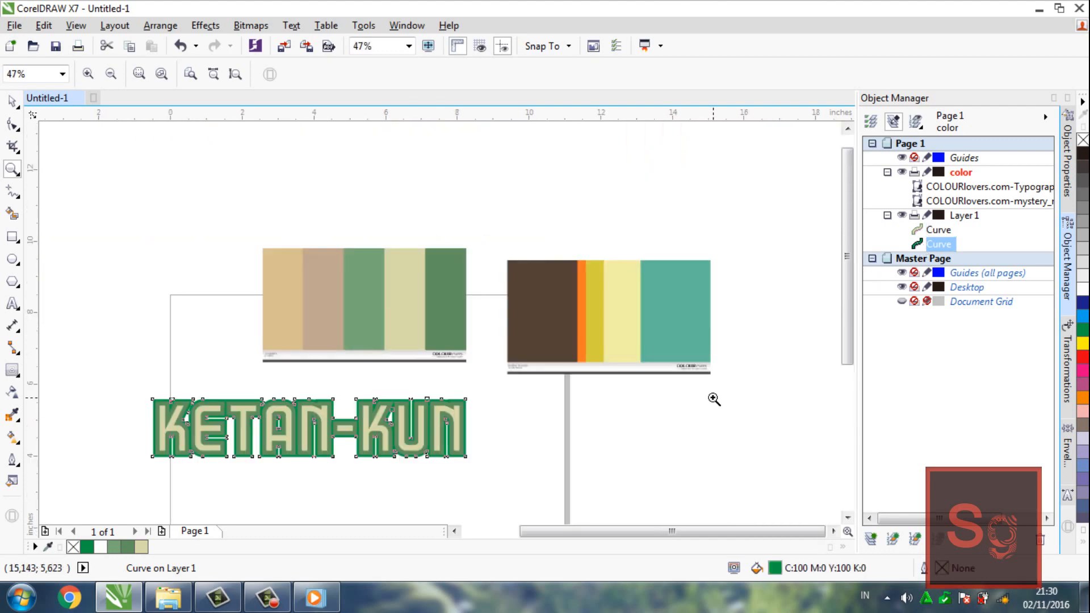
key(i)
click(693, 335)
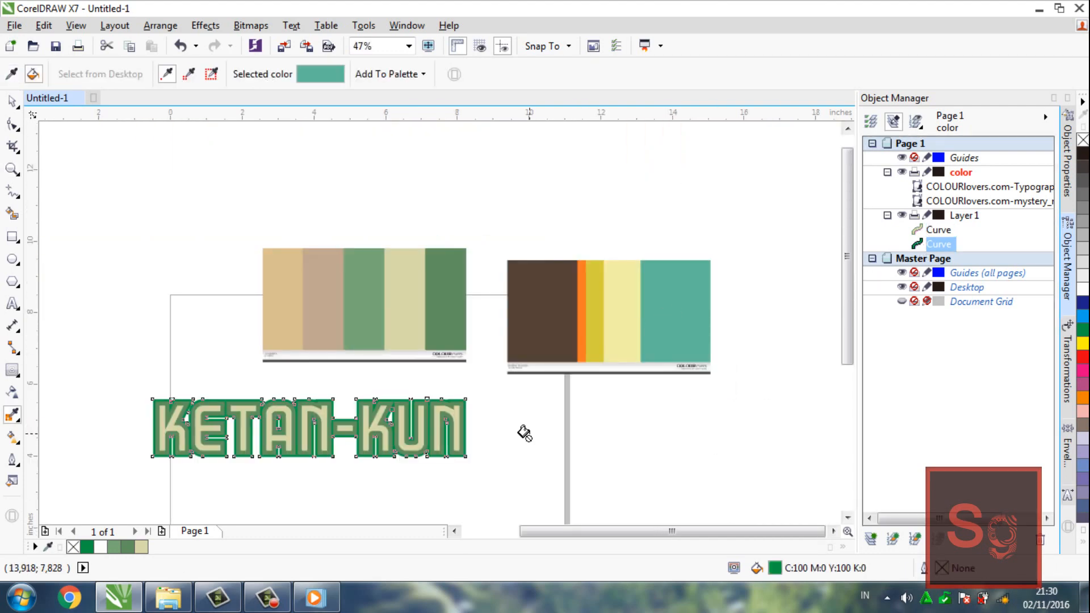
click(464, 427)
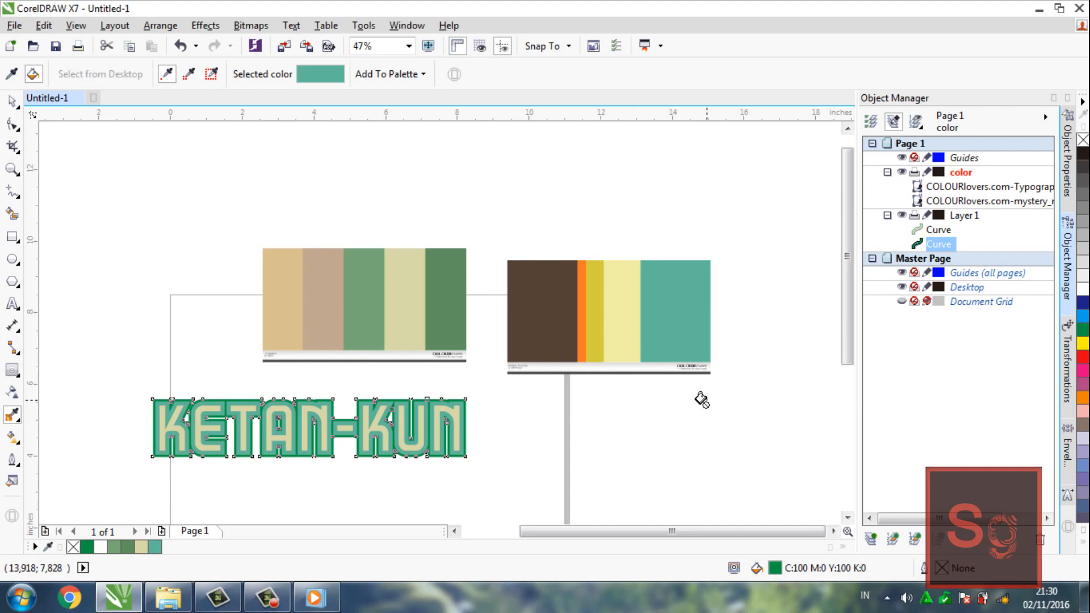
key(ctrl+z)
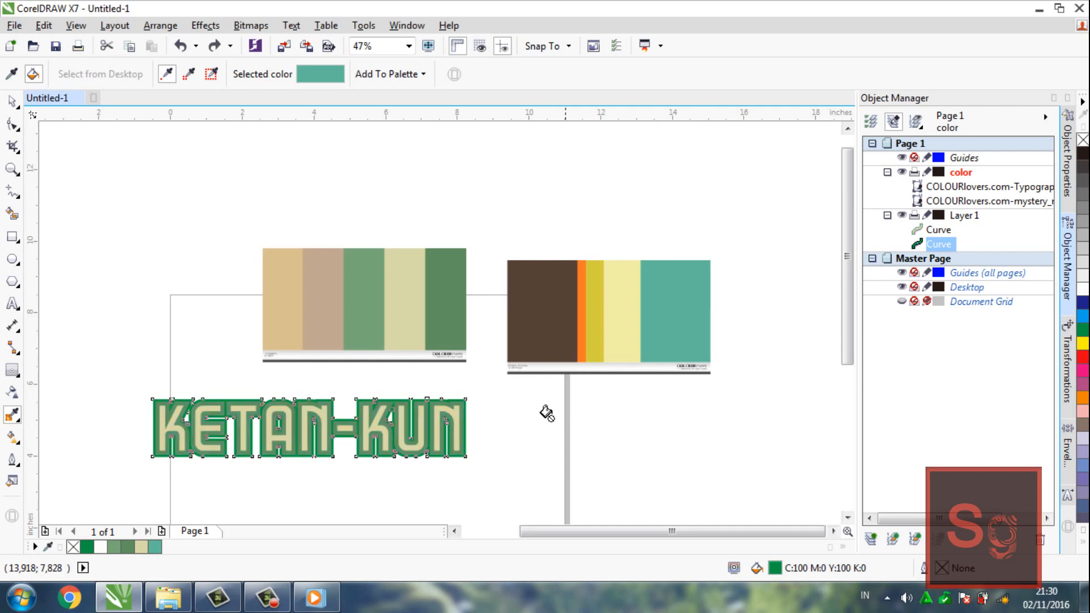
Create a new layer below the color layer, move the lettering curve into it, and hide that layer
click(871, 538)
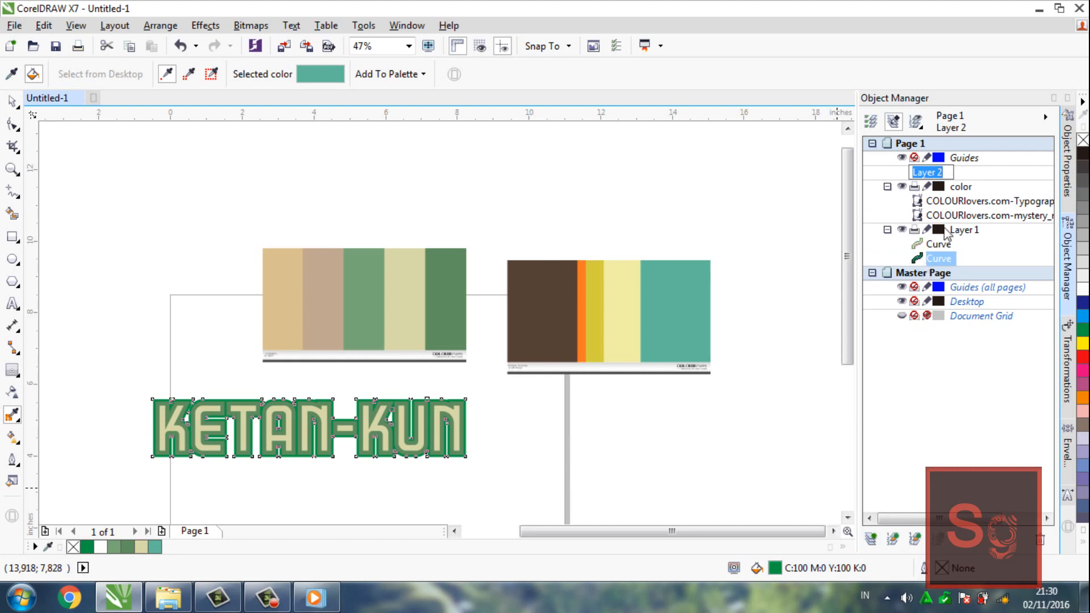
click(960, 175)
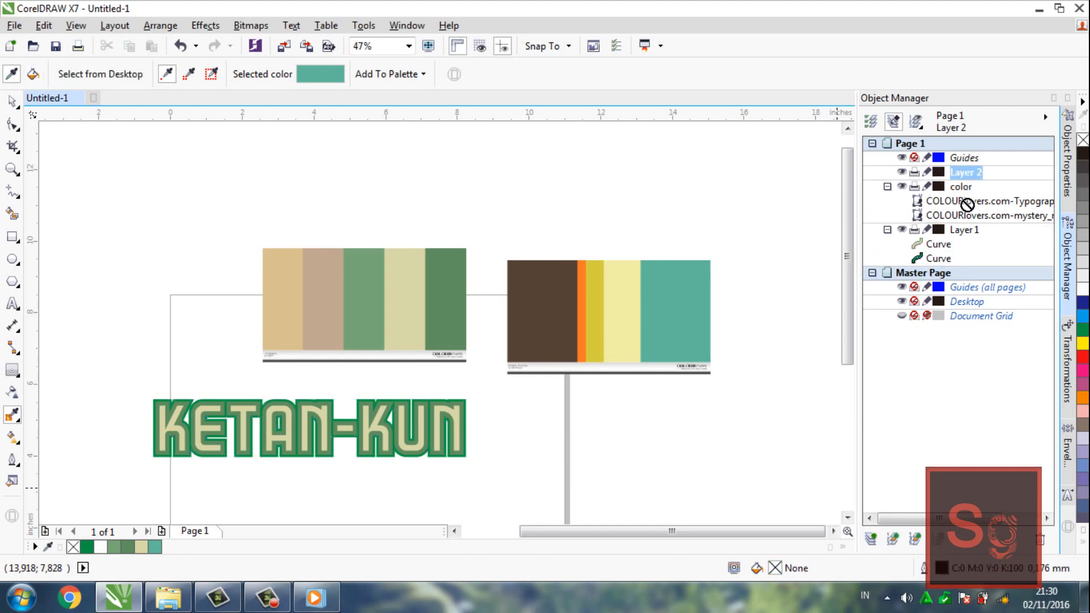
mouse_move(968, 205)
mouse_down()
mouse_move(969, 194)
mouse_move(938, 215)
mouse_move(967, 190)
mouse_up()
click(888, 172)
click(902, 186)
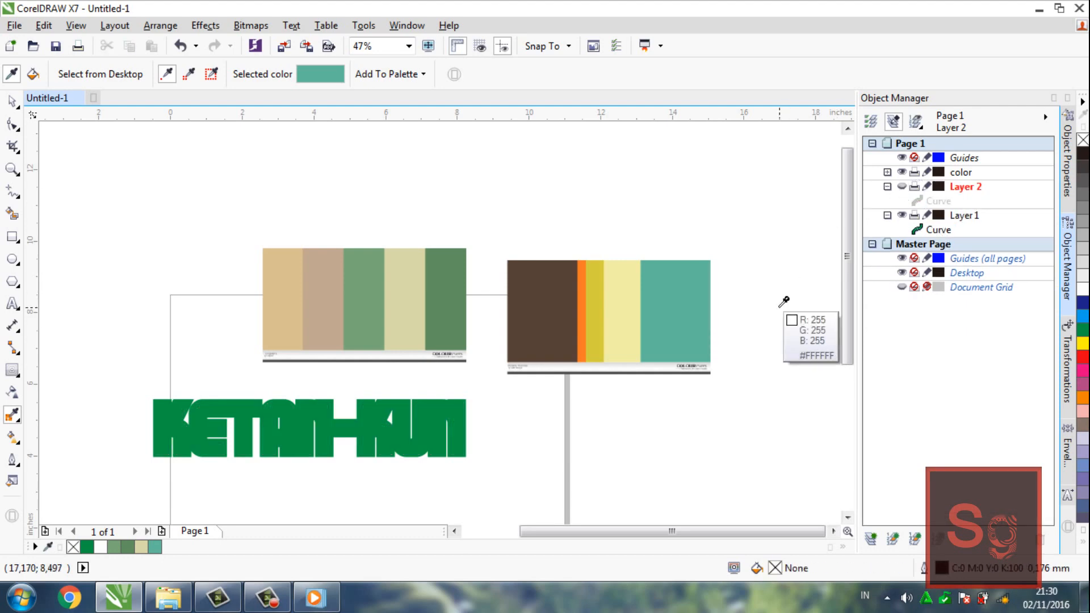
Fill the contour curve with the sampled teal (#60B99A), show Layer 2 again, and check the fill colour values without changing them
click(929, 227)
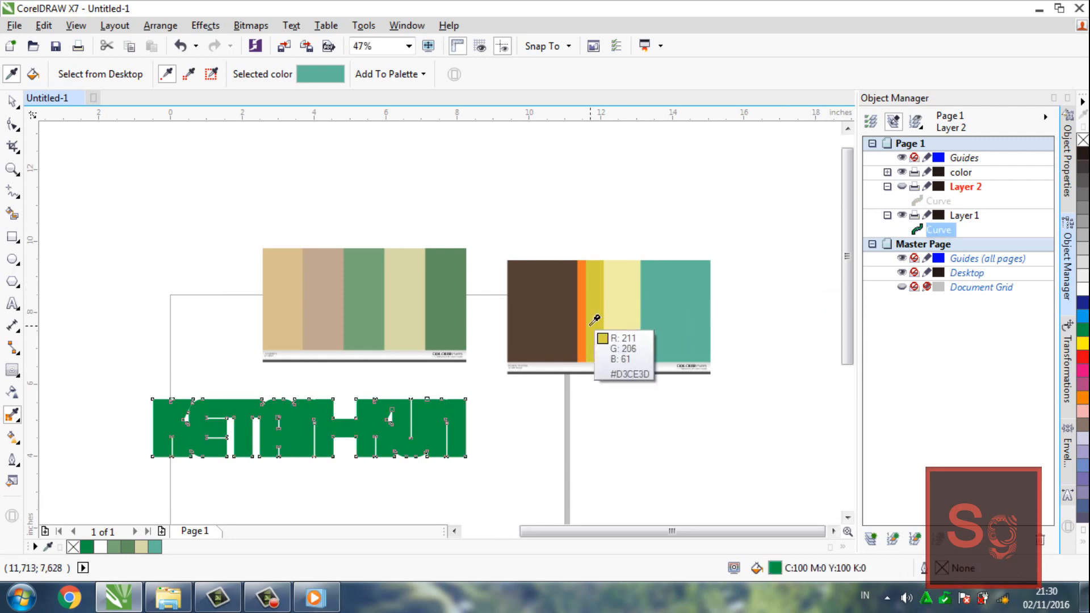
click(446, 412)
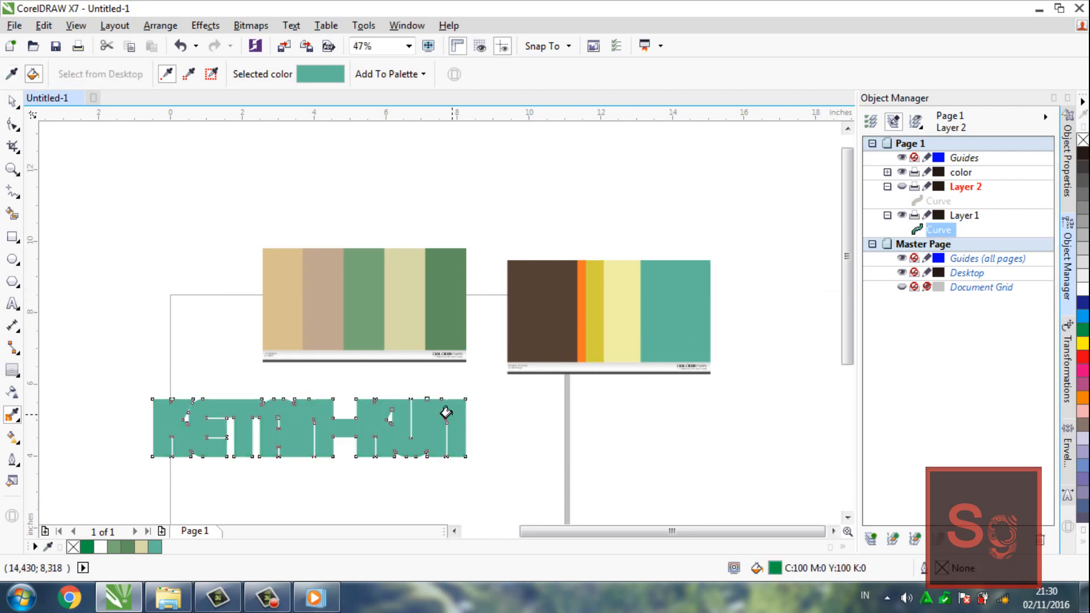
click(903, 186)
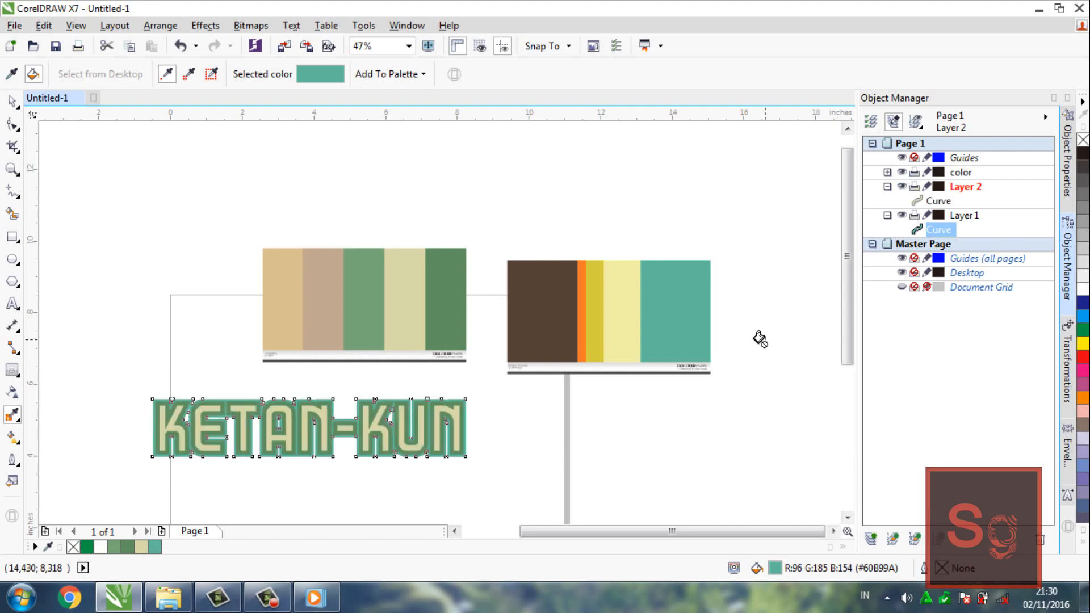
double_click(776, 568)
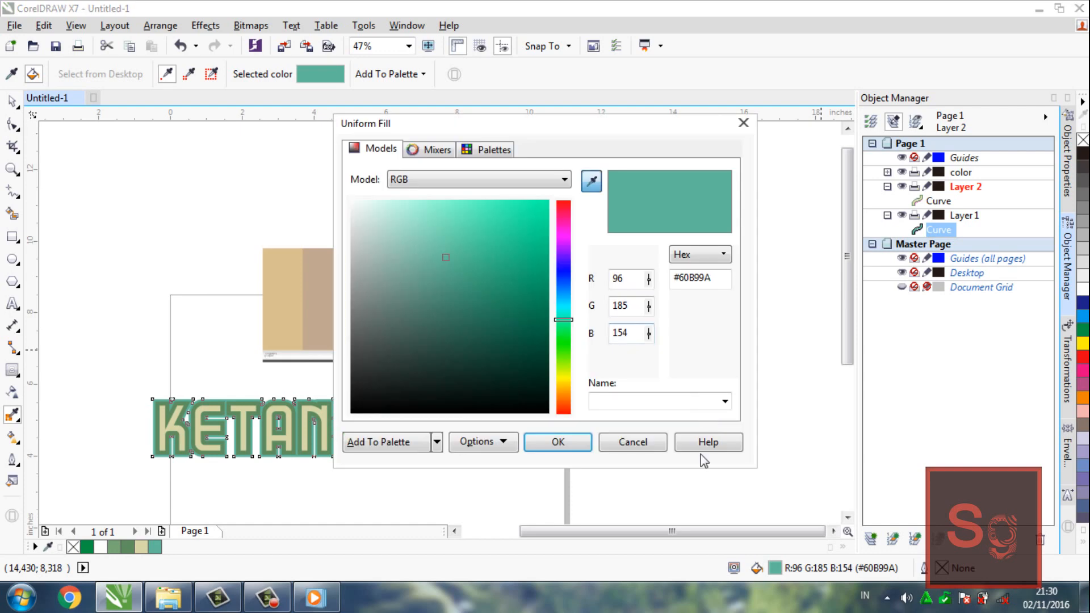
click(638, 442)
key(space)
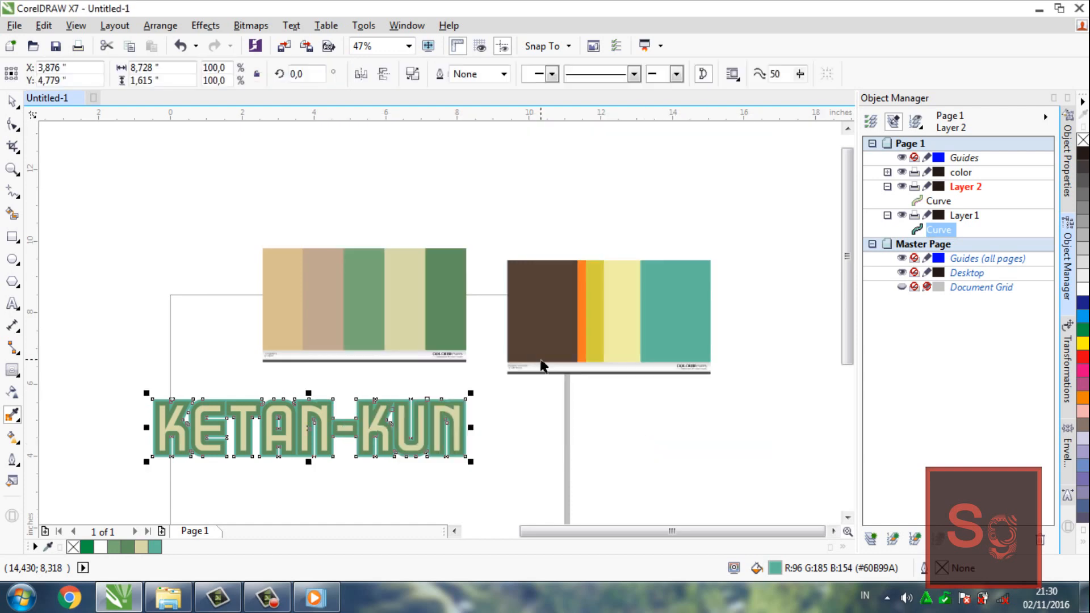
Fill the contour with the dark green (#609060) sampled from the Typography palette, hiding Layer 2 while applying it
key(space)
click(467, 321)
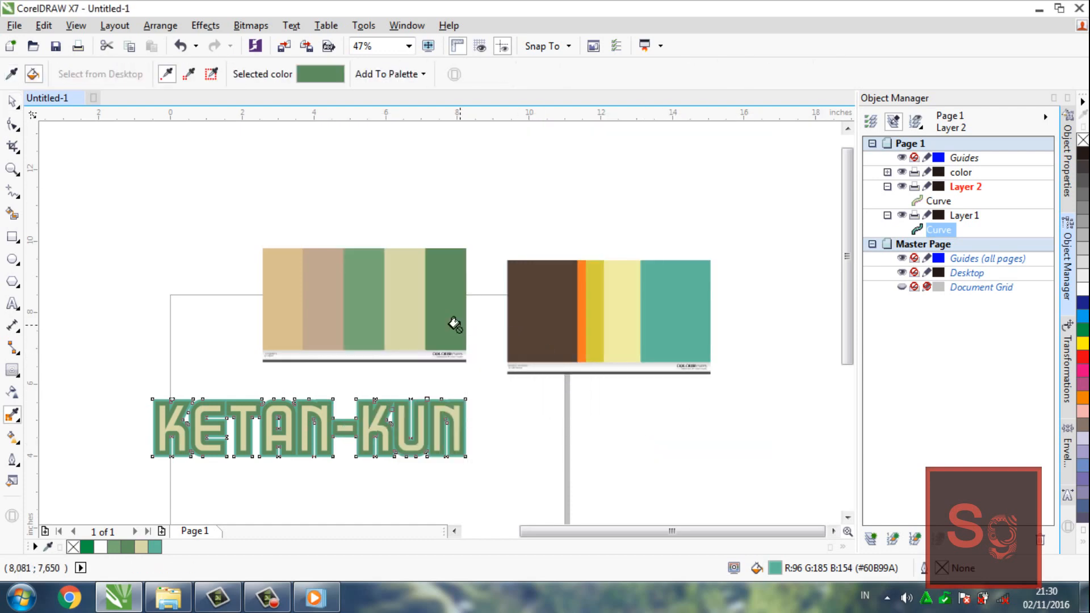
click(901, 186)
click(465, 429)
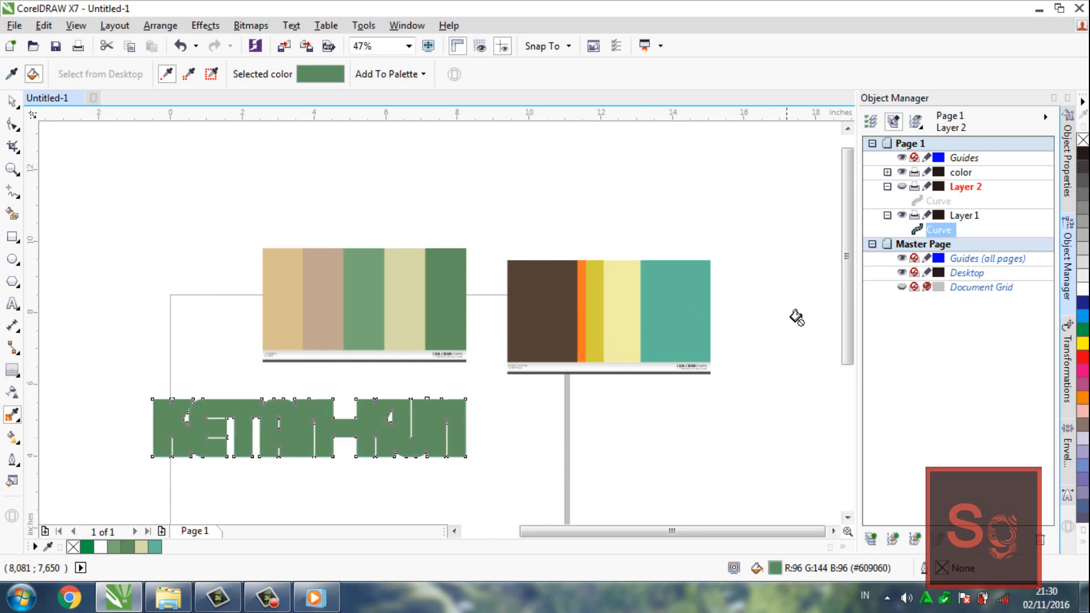
click(902, 186)
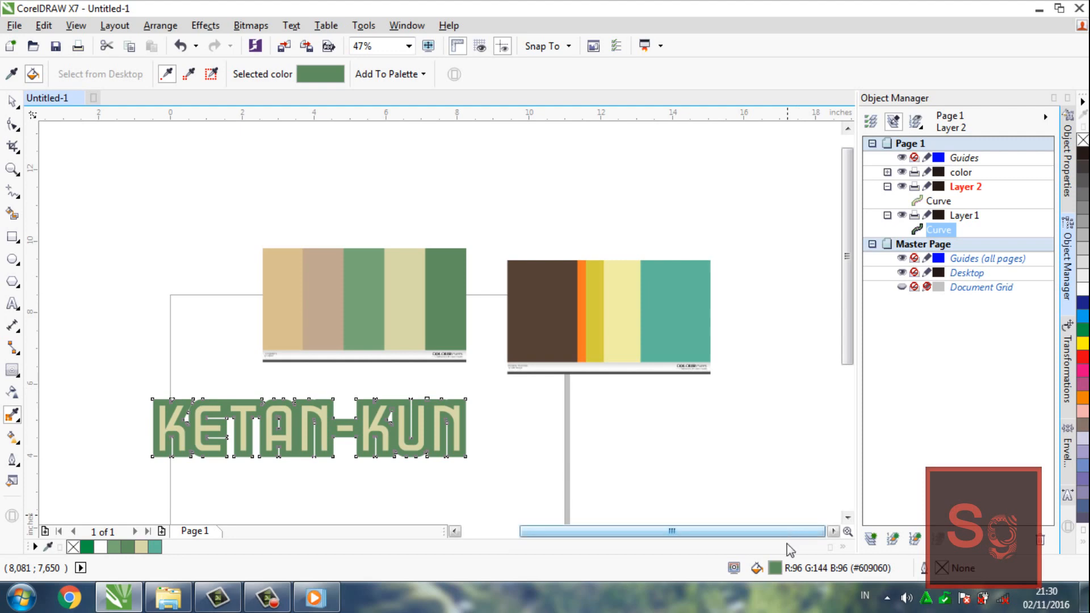
Try a slightly darker green for the contour's uniform fill
key(shift+F11)
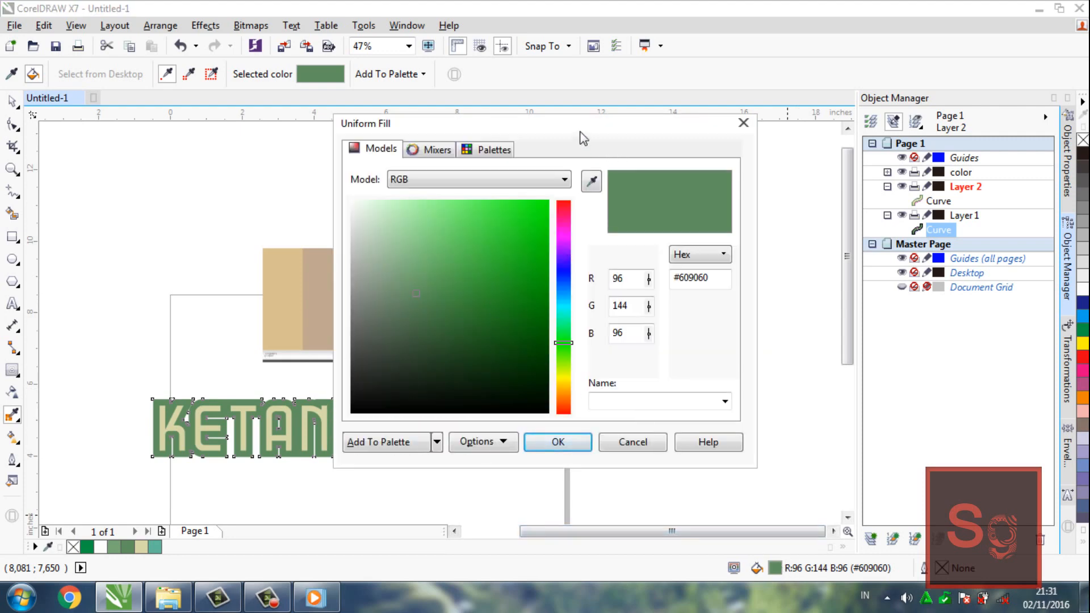
drag(580, 133, 759, 131)
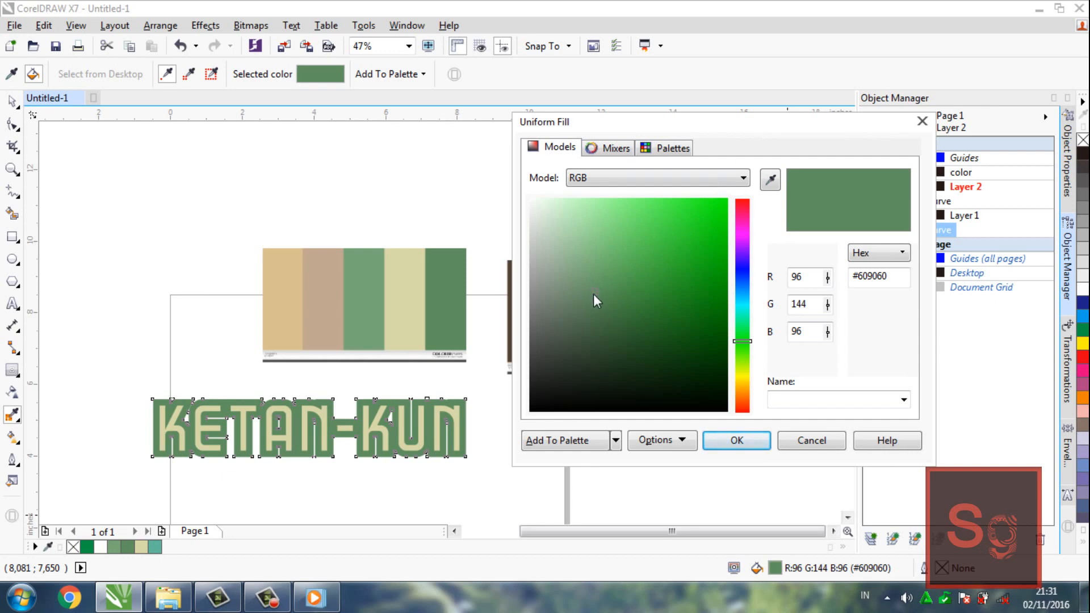
drag(594, 297, 613, 307)
key(Return)
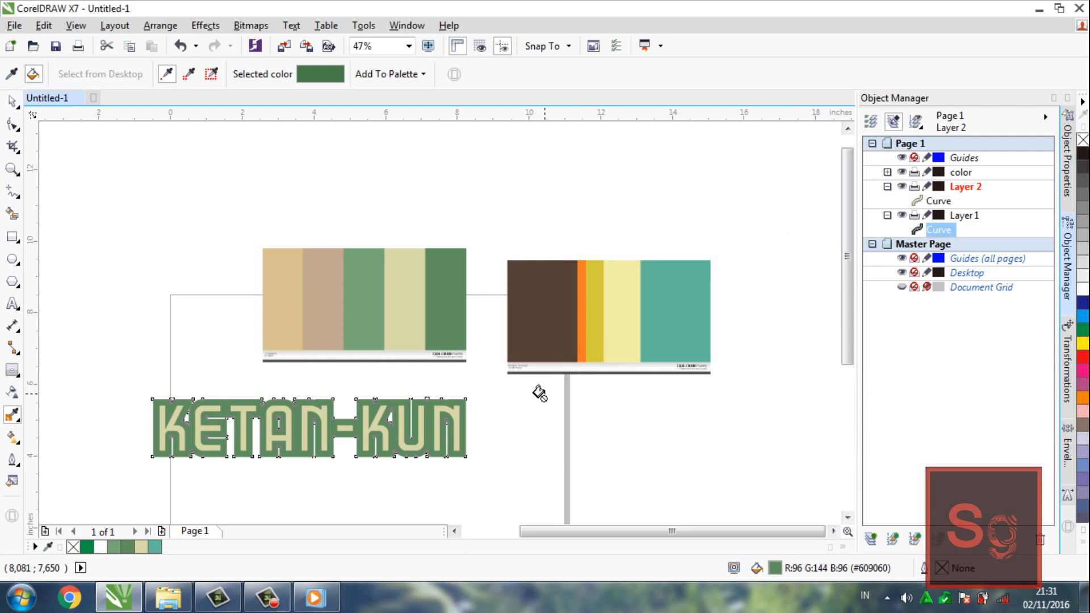
Recolour the lettering's outline with the medium green (#78A878) sampled from the Typography palette
key(z)
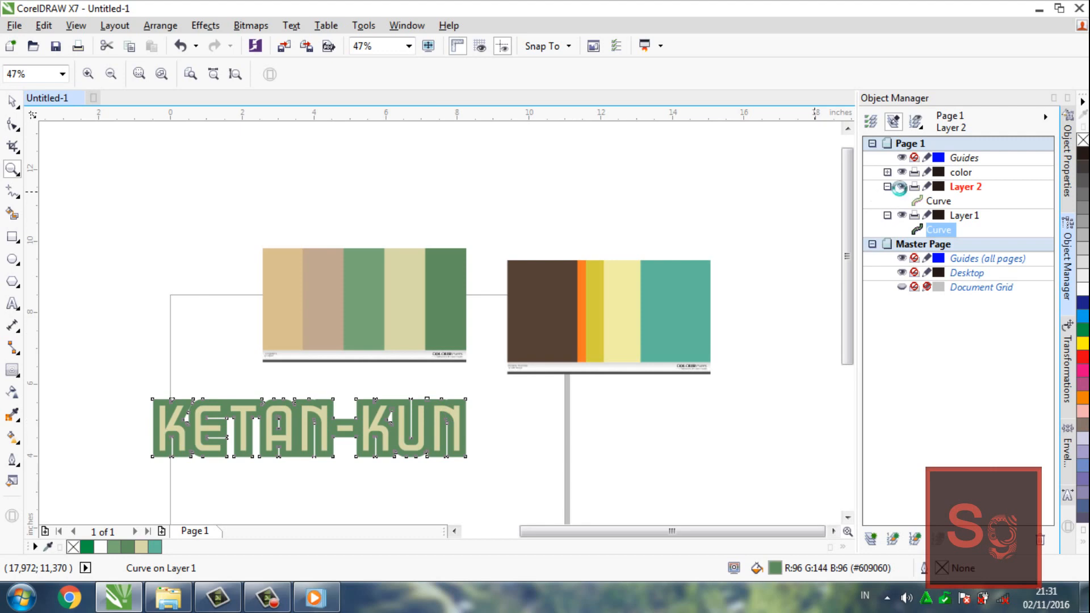
click(902, 187)
click(902, 187)
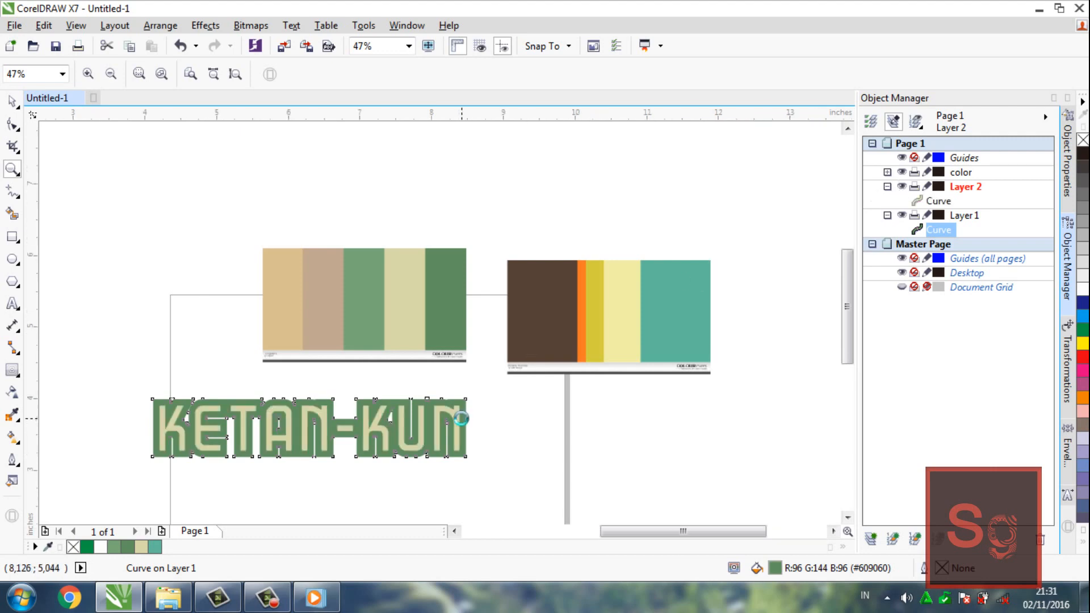
click(461, 419)
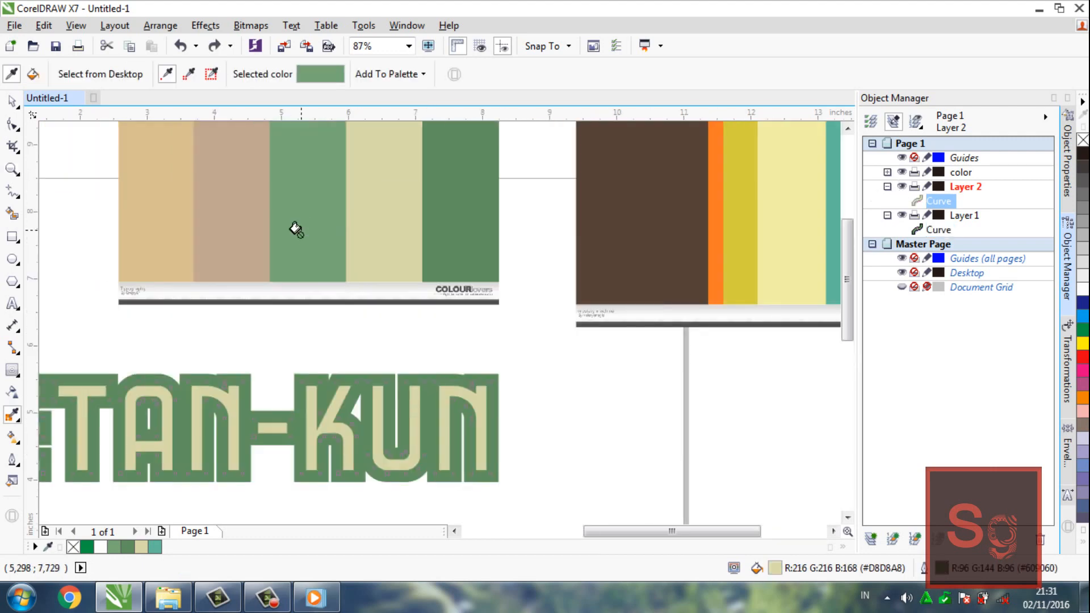
click(295, 230)
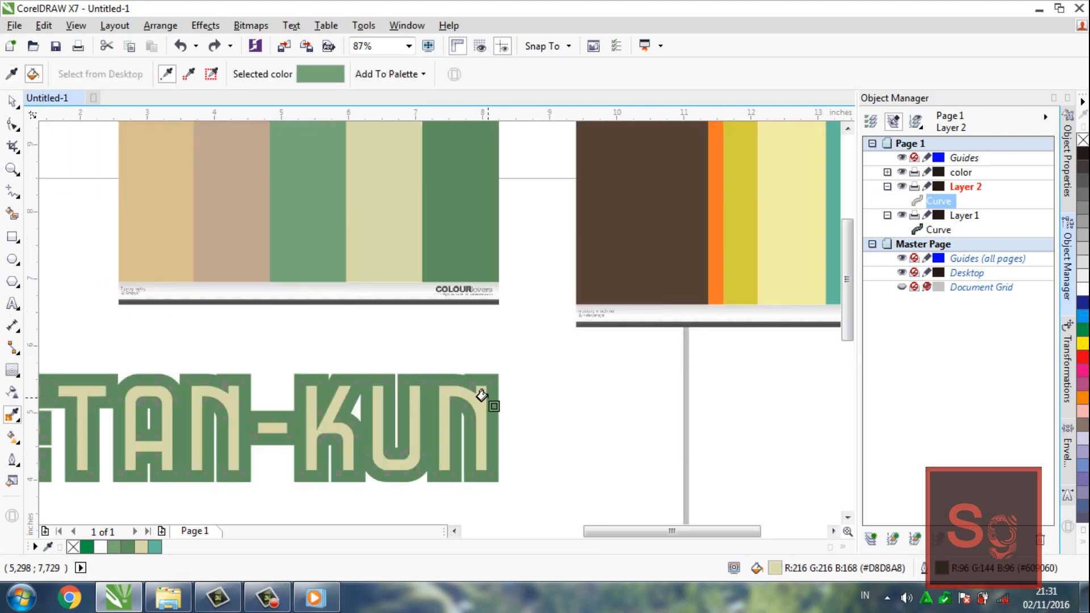
click(481, 396)
key(z)
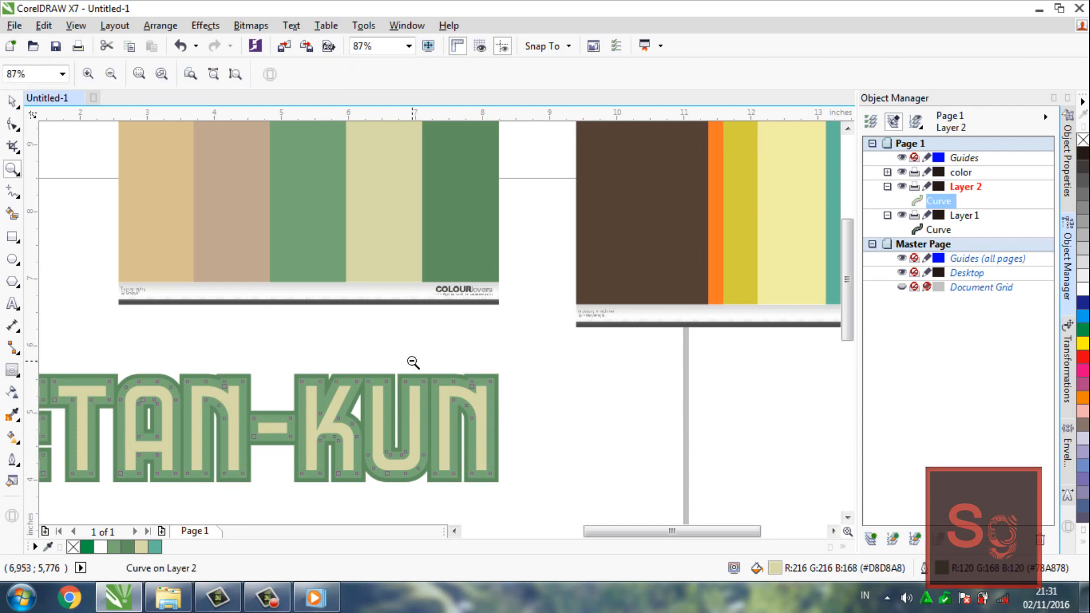
shift+click(413, 362)
key(space)
click(528, 378)
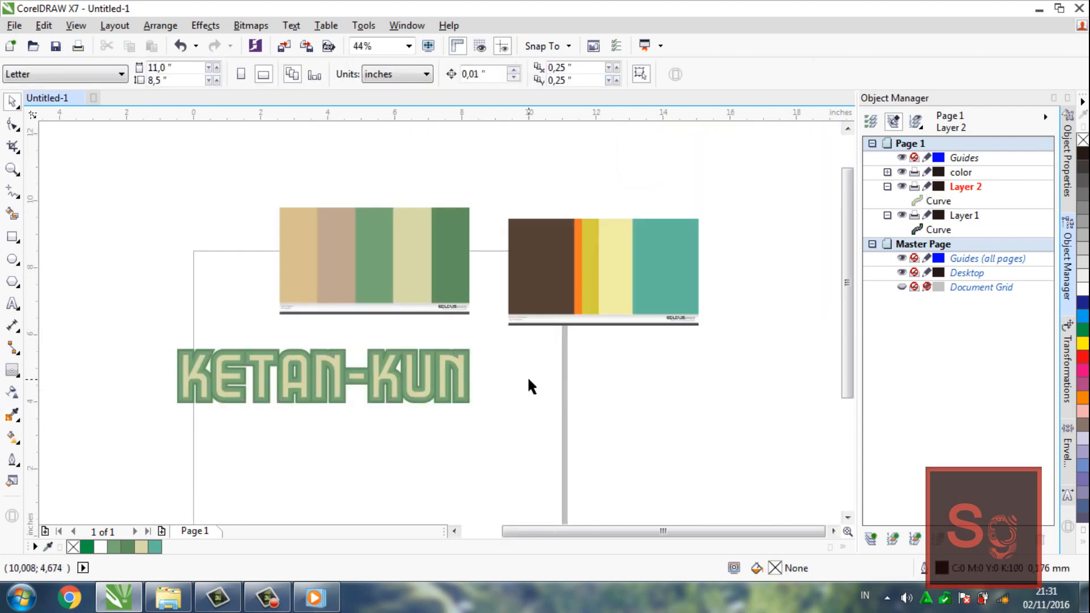
Try enlarging the contour curve about its centre to about 105.6% and undo the scaling
click(458, 376)
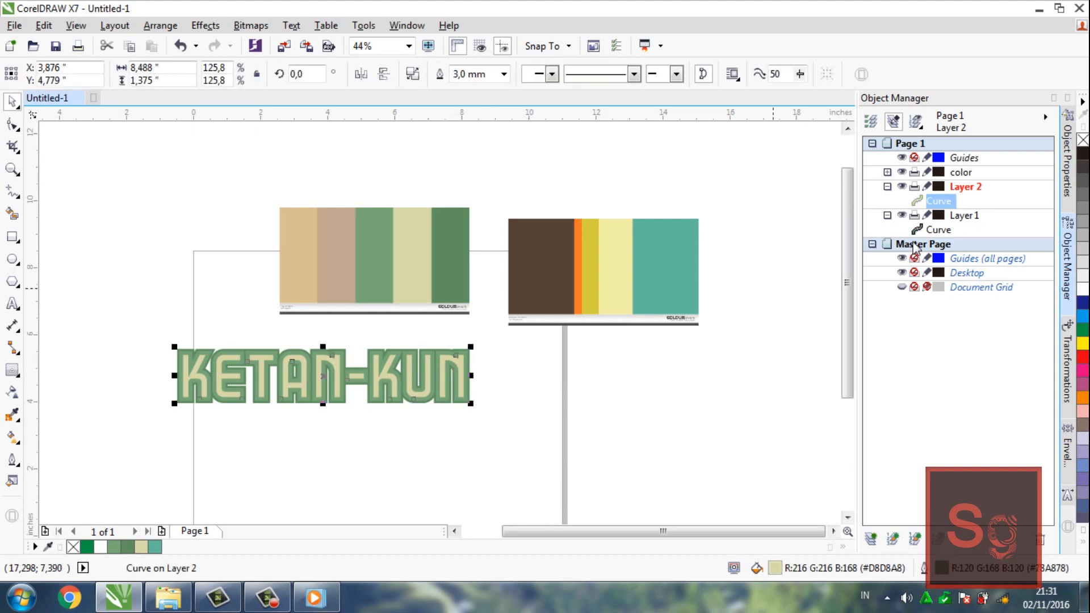
click(938, 229)
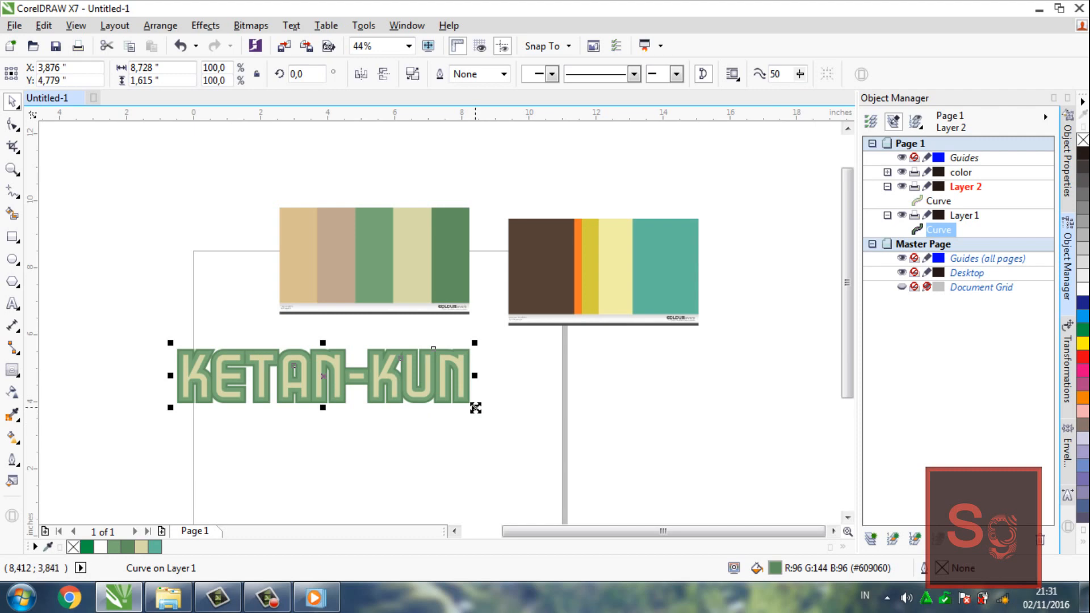
drag(476, 407, 484, 423)
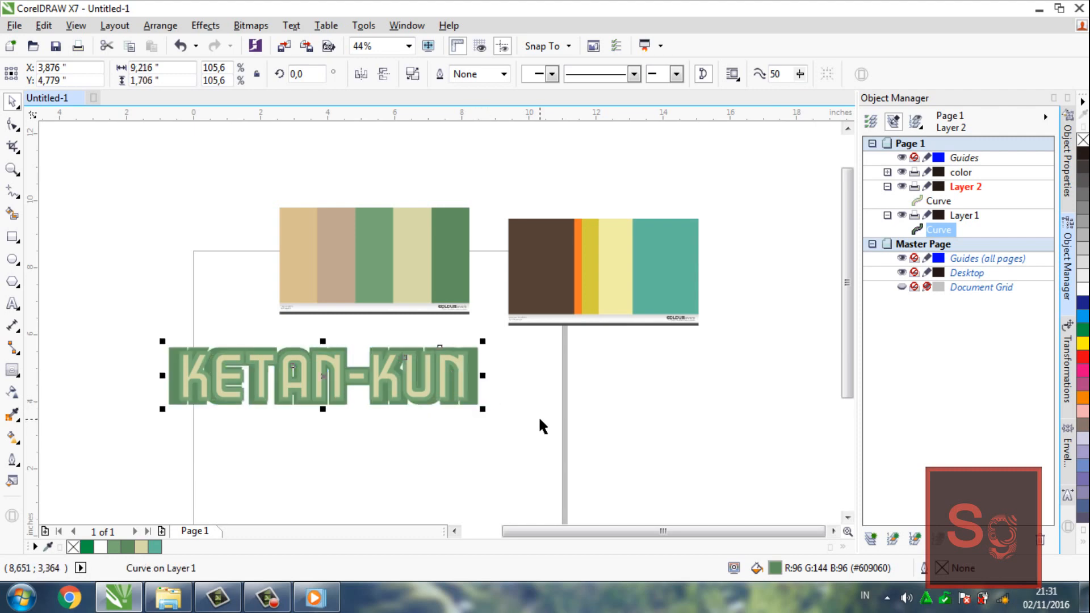
key(ctrl+z)
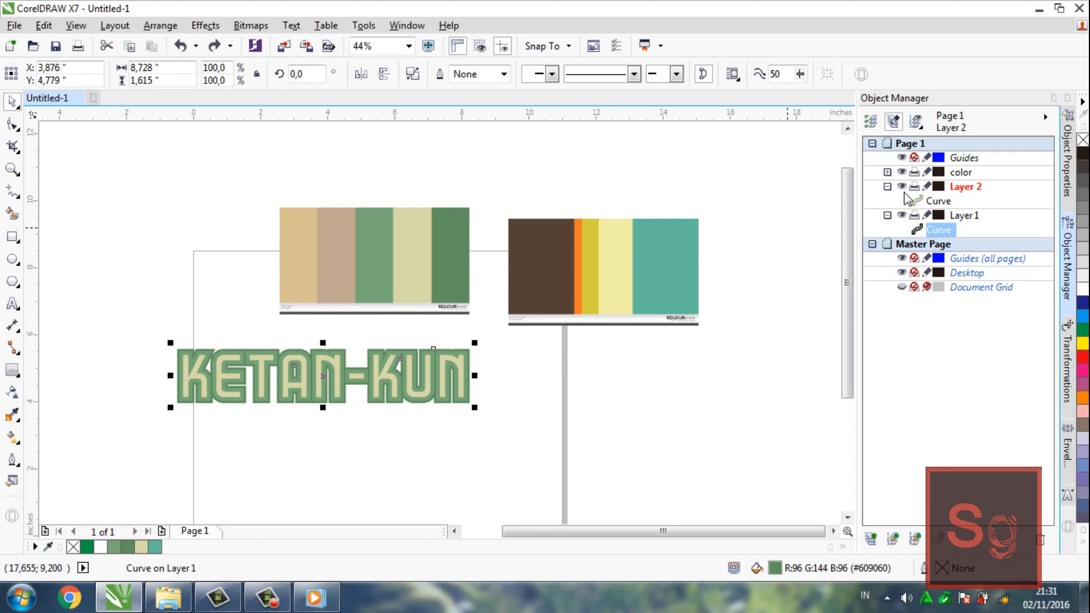
Thin the lettering's outline, trying 2.0 mm and settling on 1.5 mm
click(939, 200)
click(504, 74)
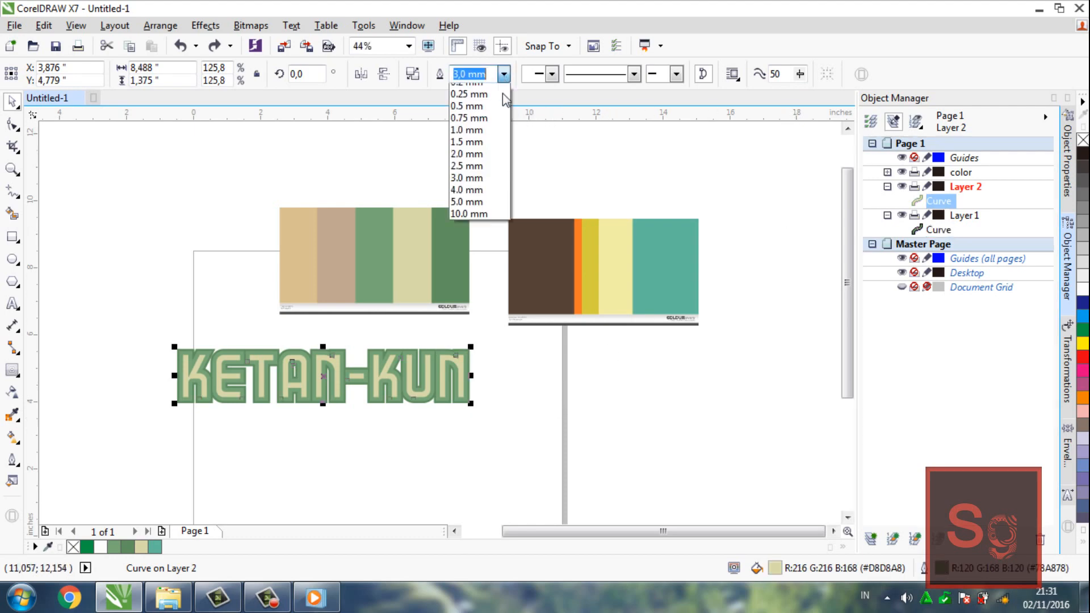
click(473, 198)
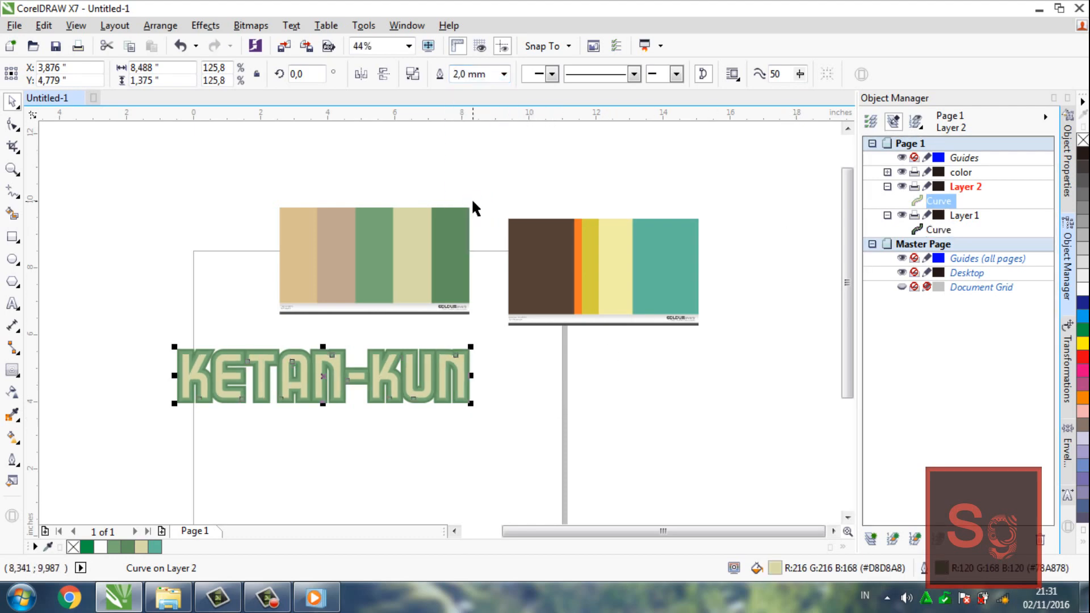
click(536, 148)
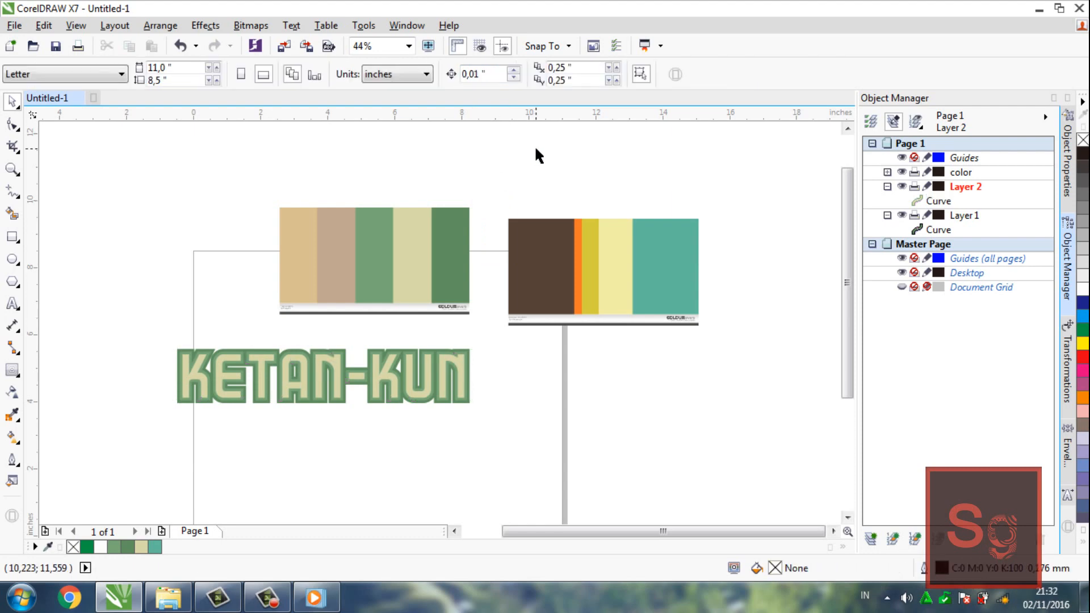
click(426, 360)
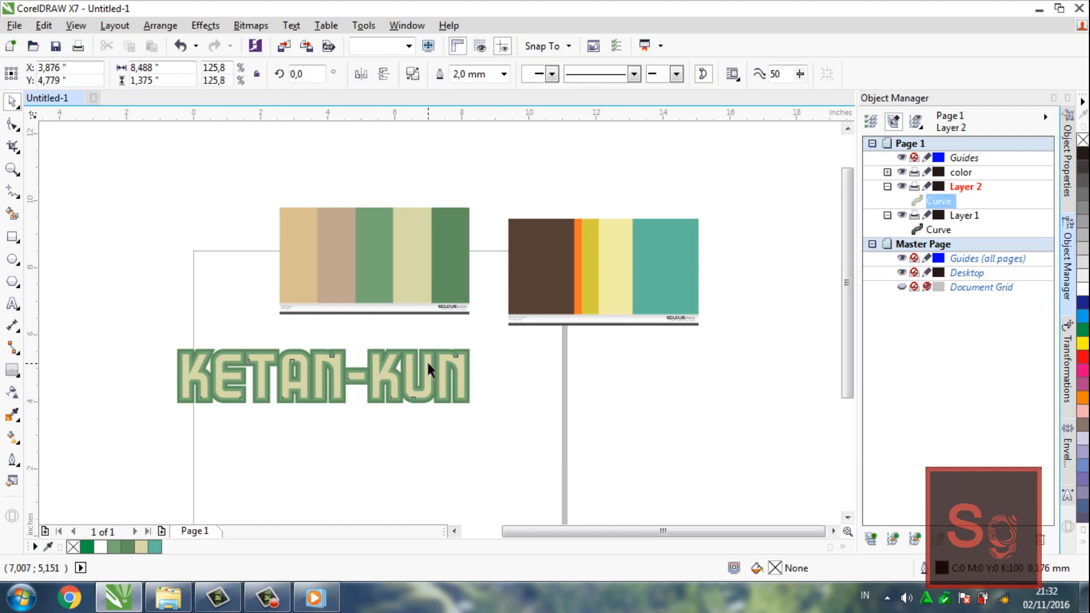
click(503, 74)
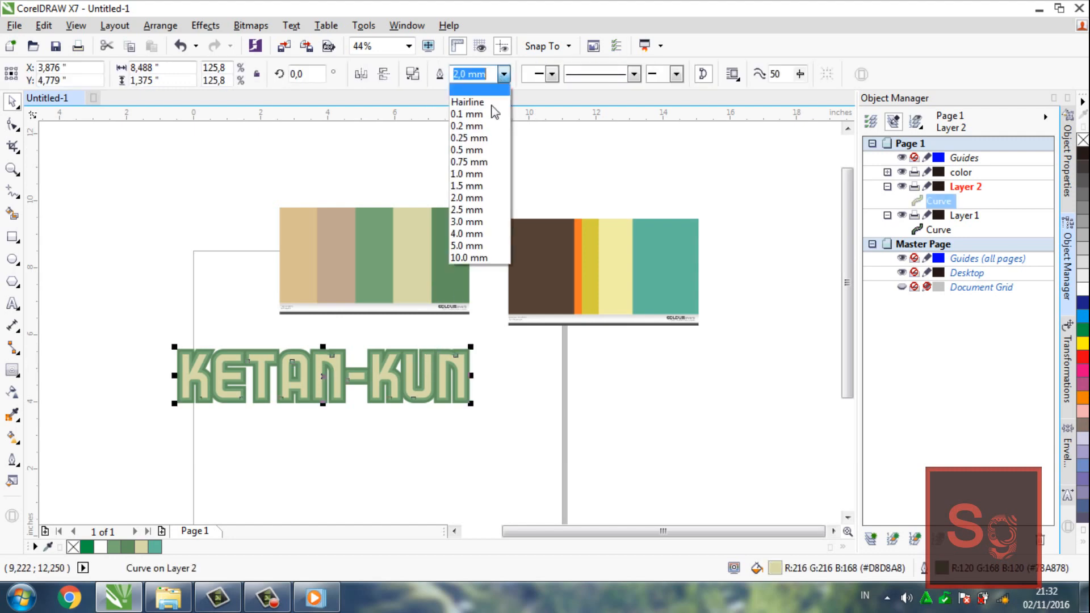
click(478, 189)
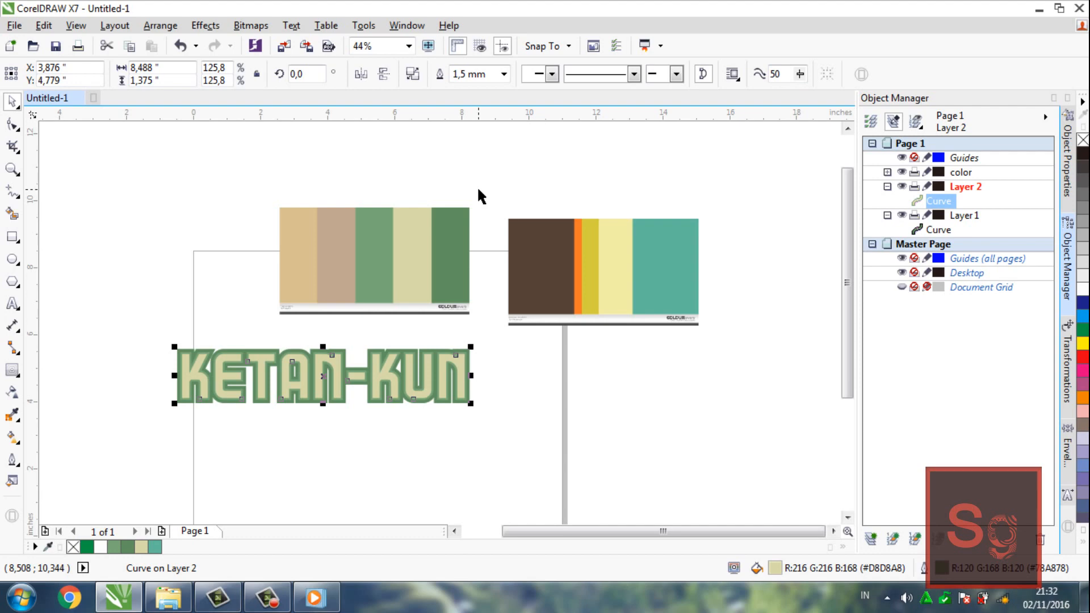
click(498, 148)
Move the Typography palette image above the mystery palette and delete the mystery palette image
drag(422, 246, 649, 165)
click(386, 310)
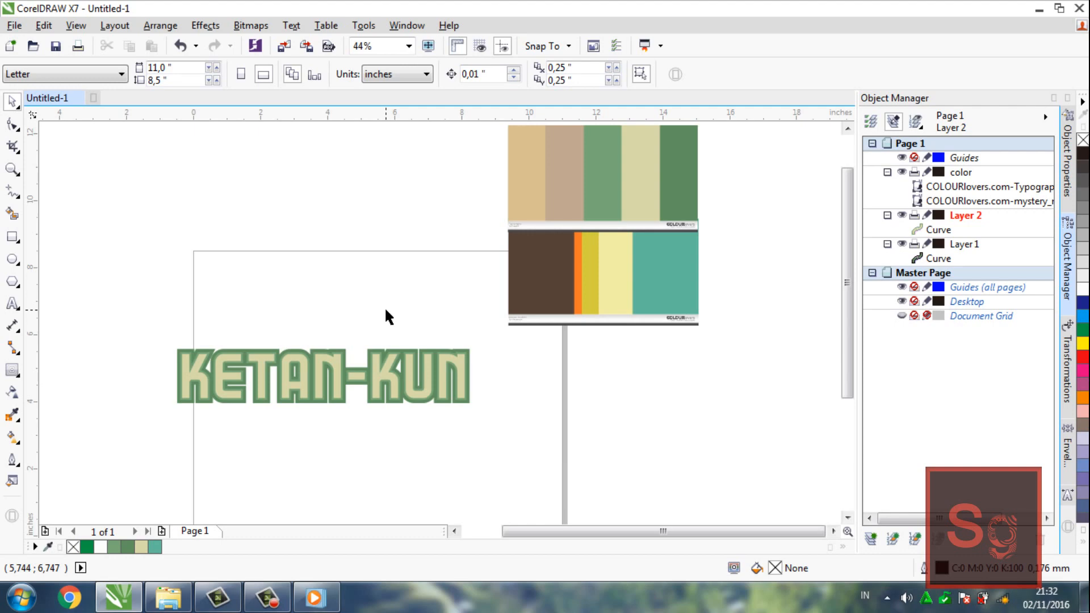
drag(548, 276, 376, 193)
key(Delete)
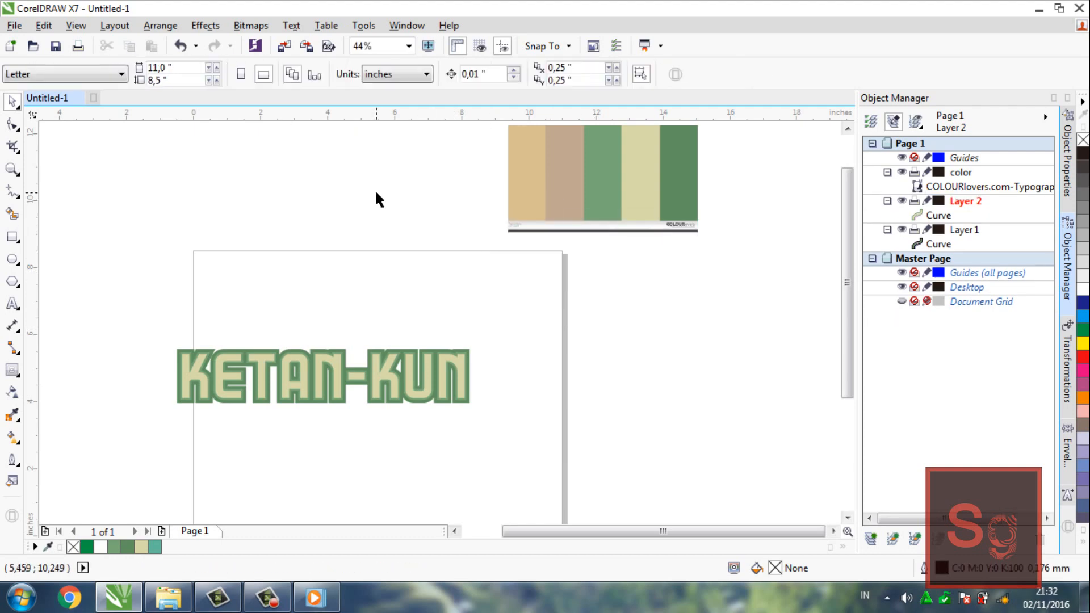
Draw a rectangle about 11.24 by 3.07 inches around the lettering and place it beneath the contour curve in Layer 1
click(15, 241)
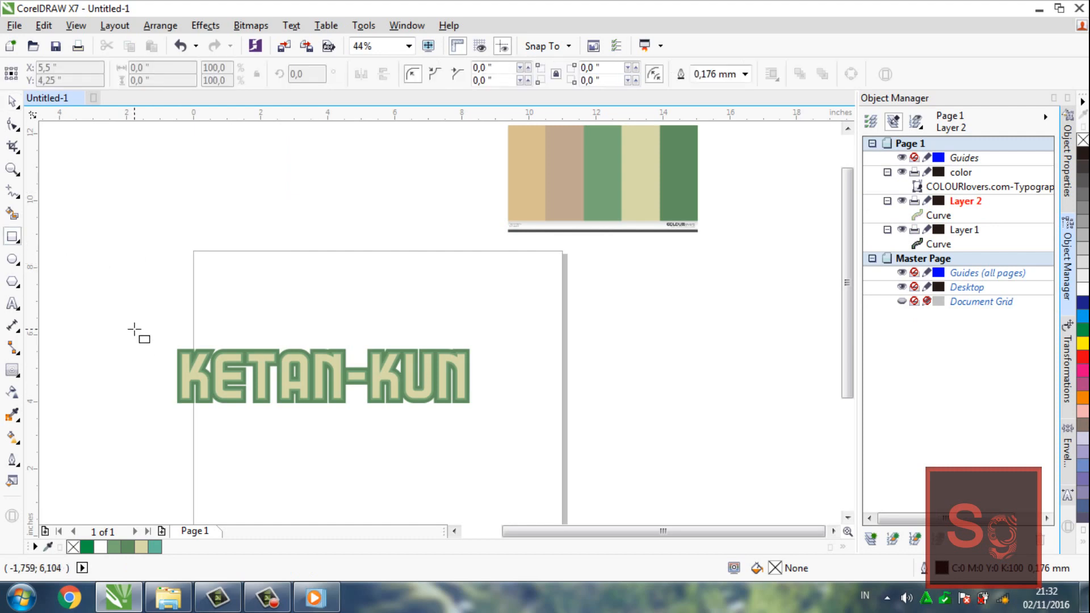
drag(136, 330, 512, 432)
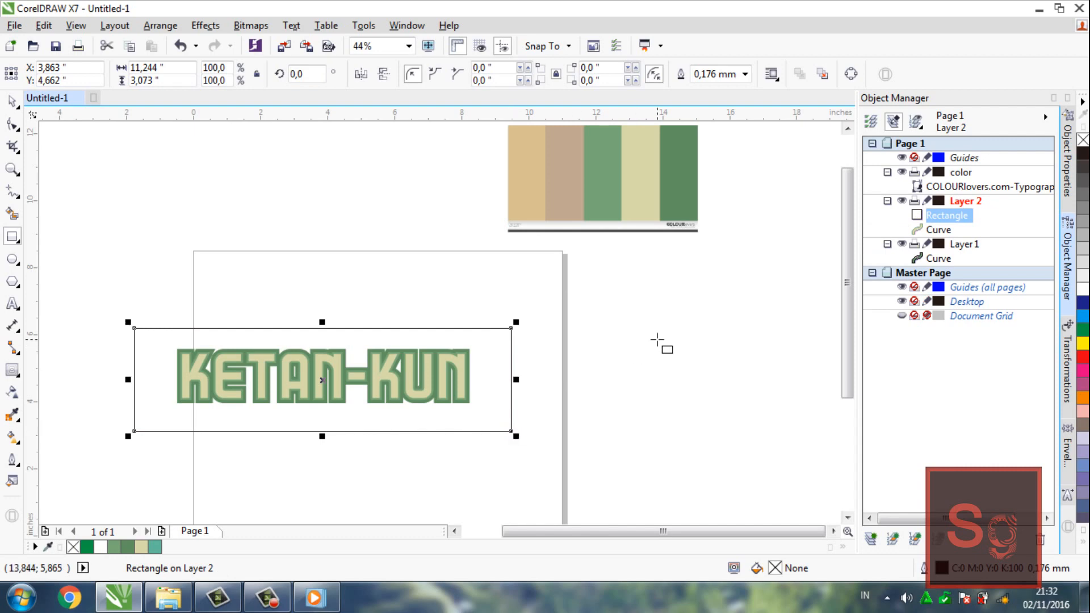
drag(959, 226, 958, 266)
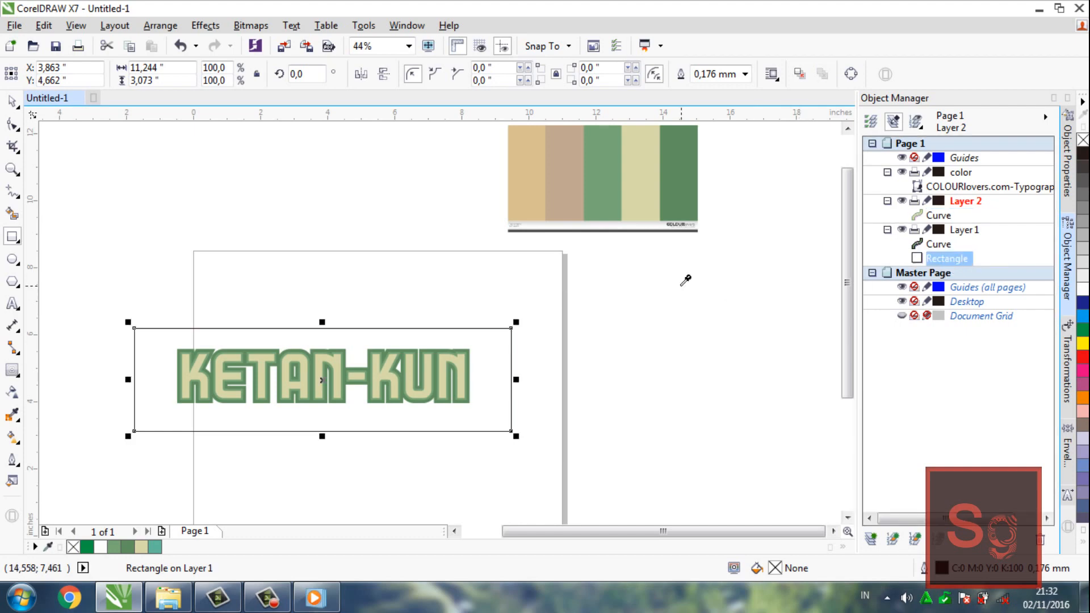
Fill the background rectangle with the cream (#D8D8A8) sampled from the Typography palette and remove its outline
key(i)
click(641, 205)
click(473, 359)
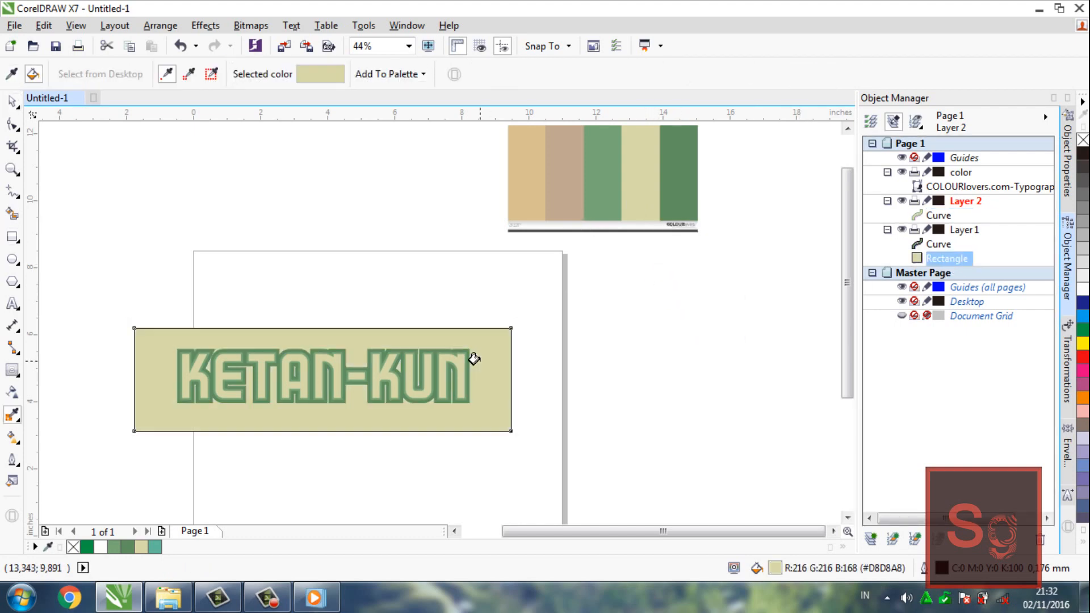
key(space)
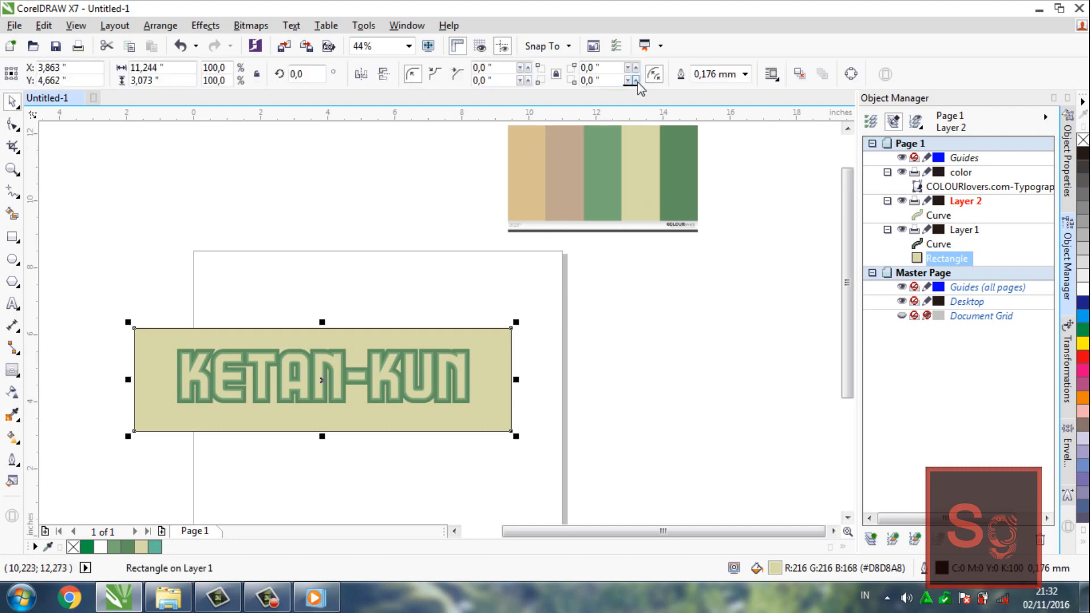
click(745, 73)
click(741, 91)
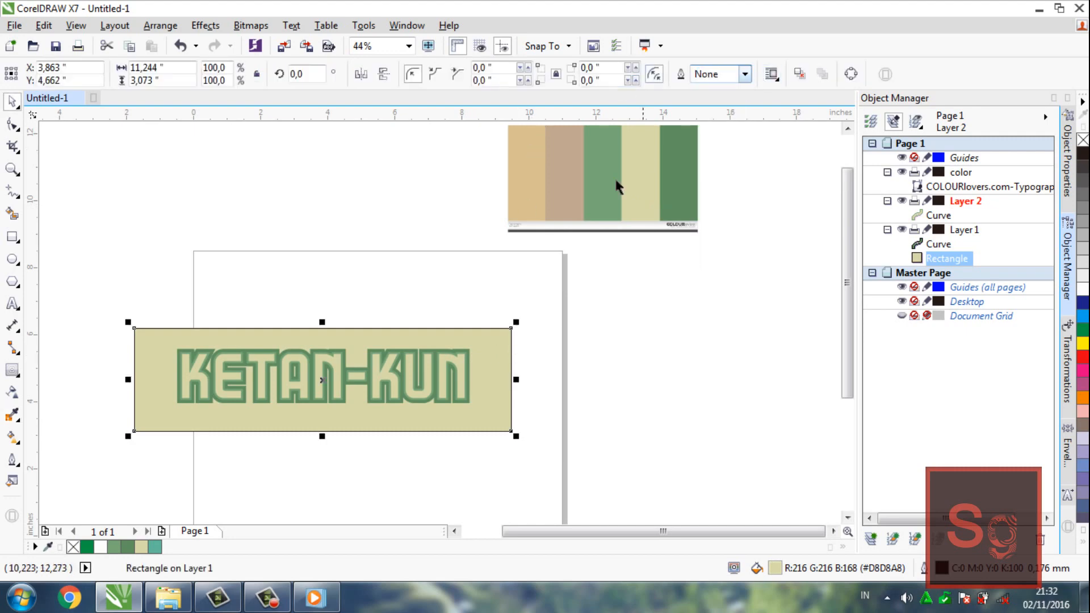
click(442, 259)
Shift the cream rectangle slightly upward behind the lettering and set all its corner radii to 5 inches
click(485, 339)
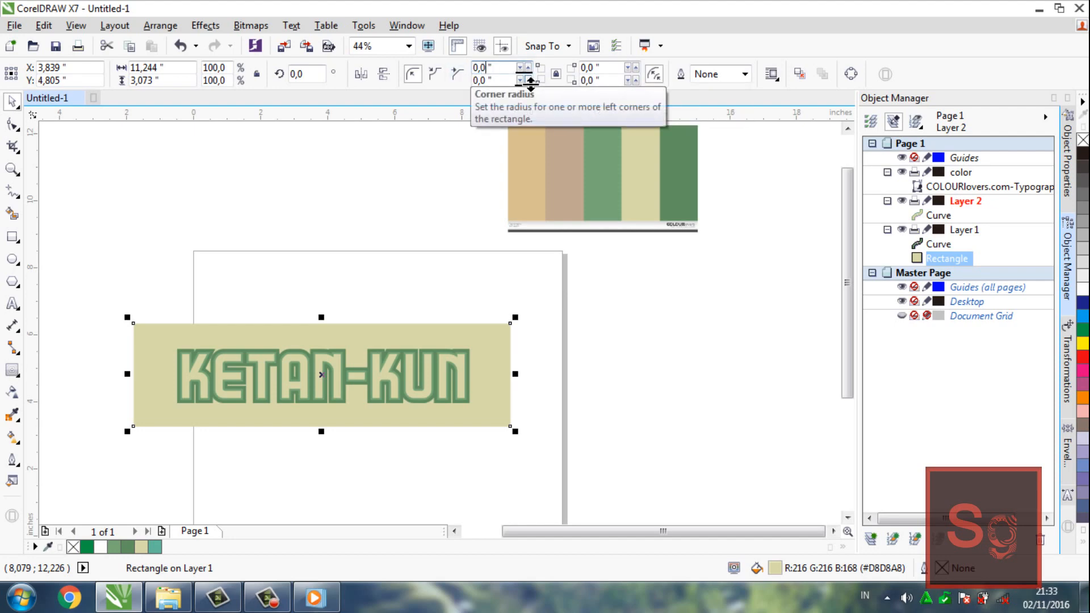
text(5)
key(Return)
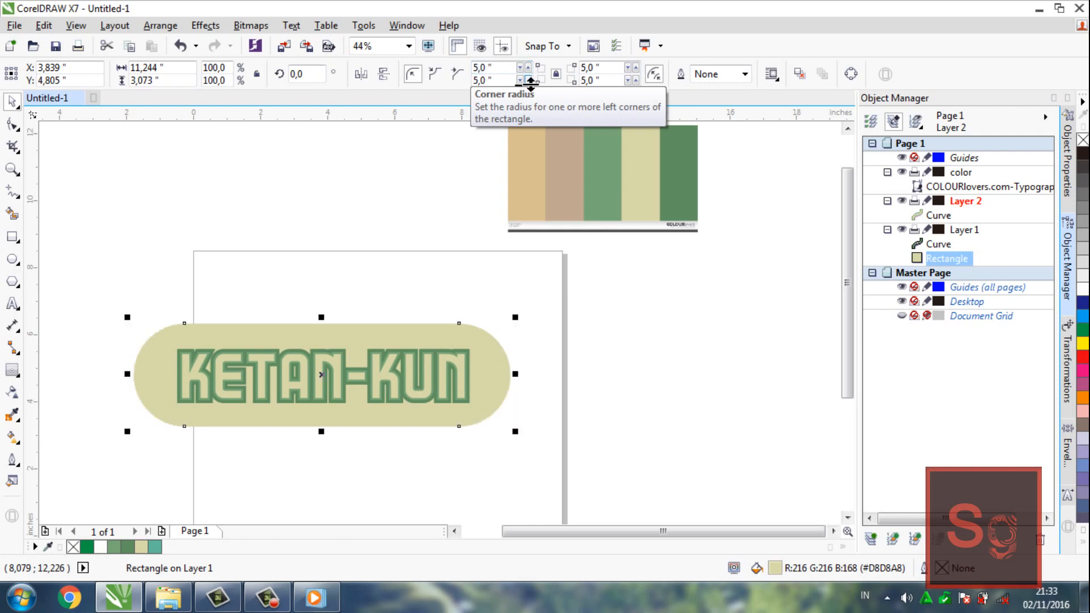
click(424, 186)
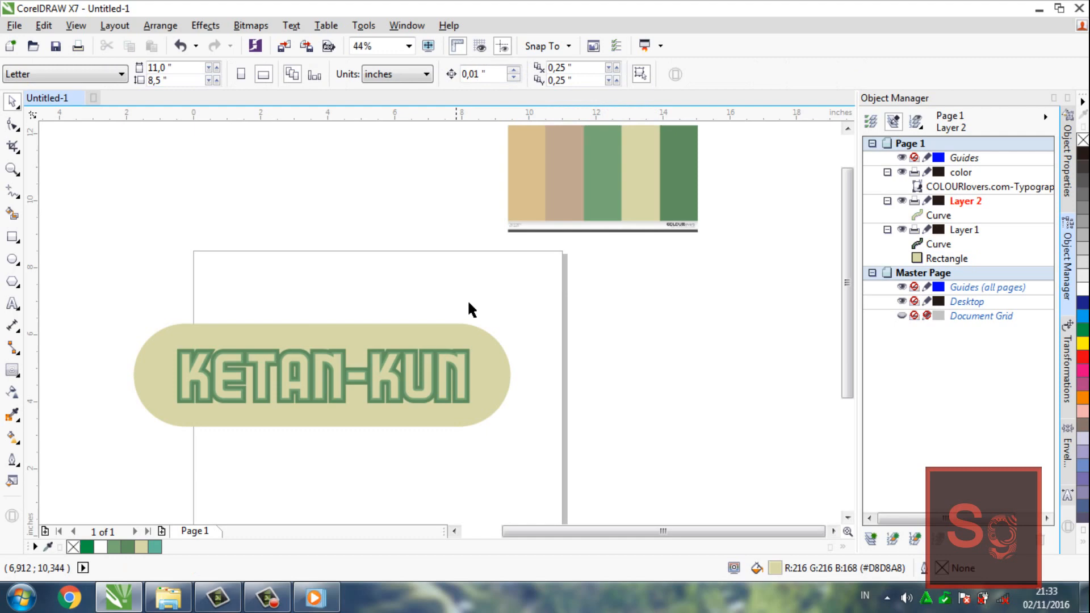
Change the document's drawing units to centimeters
click(487, 336)
click(397, 209)
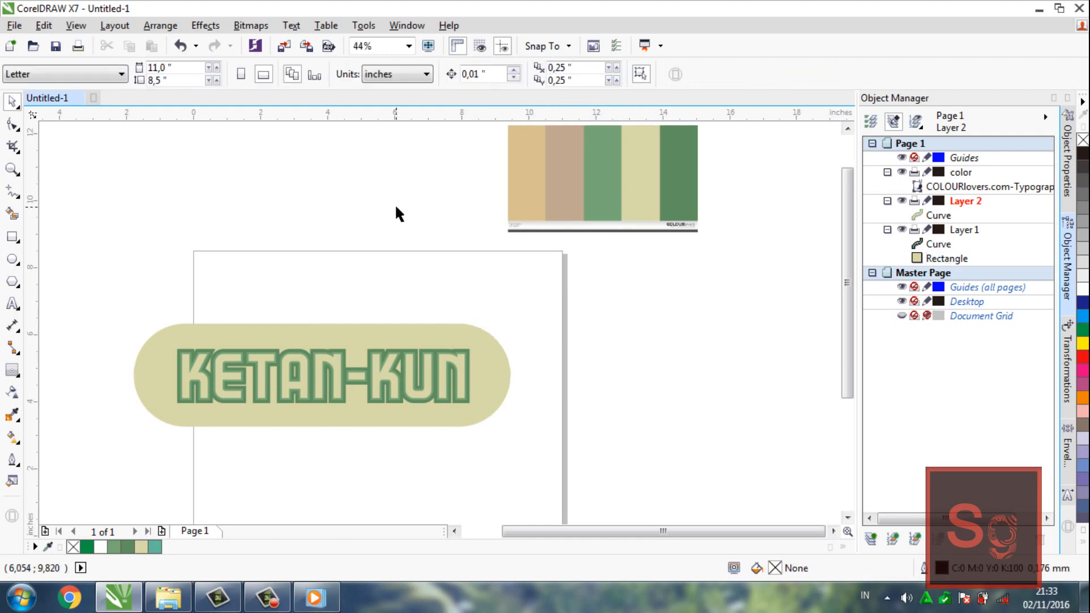
click(412, 72)
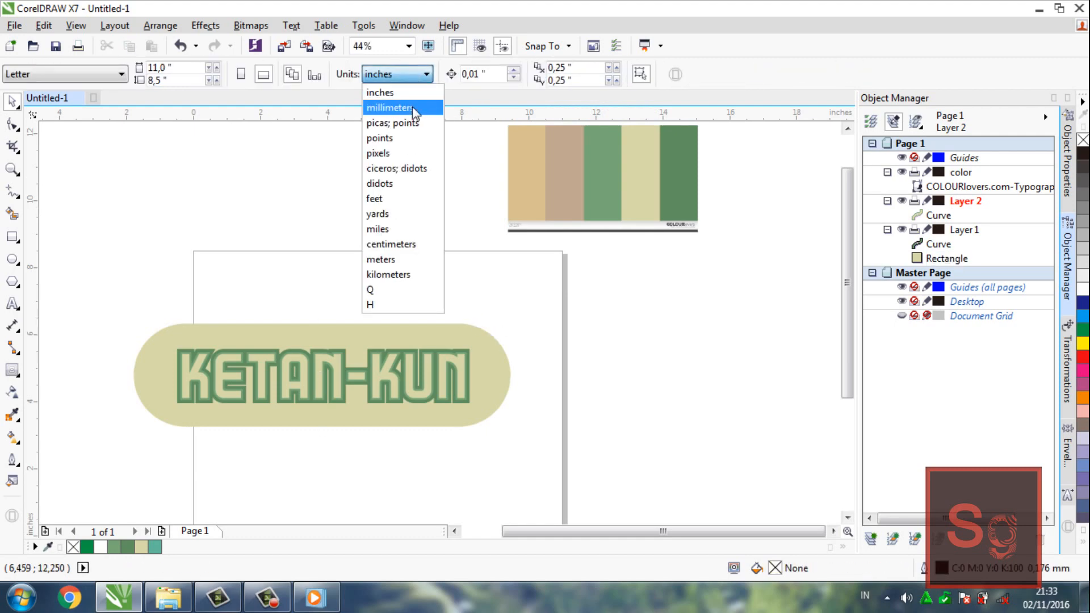
click(402, 252)
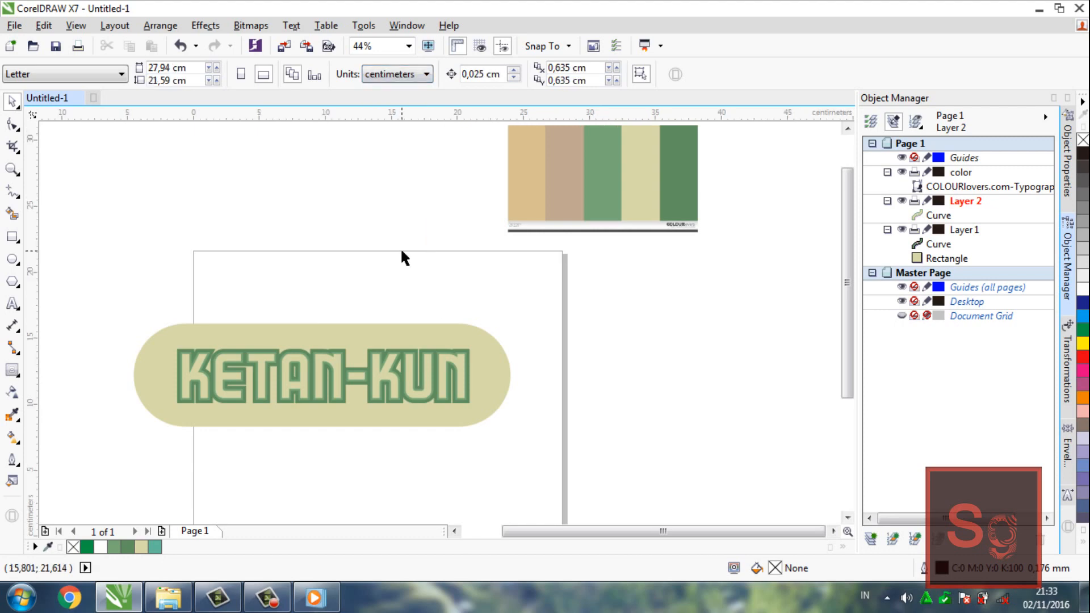
Resize the cream background rectangle to 29 cm wide and 8 cm high
click(477, 339)
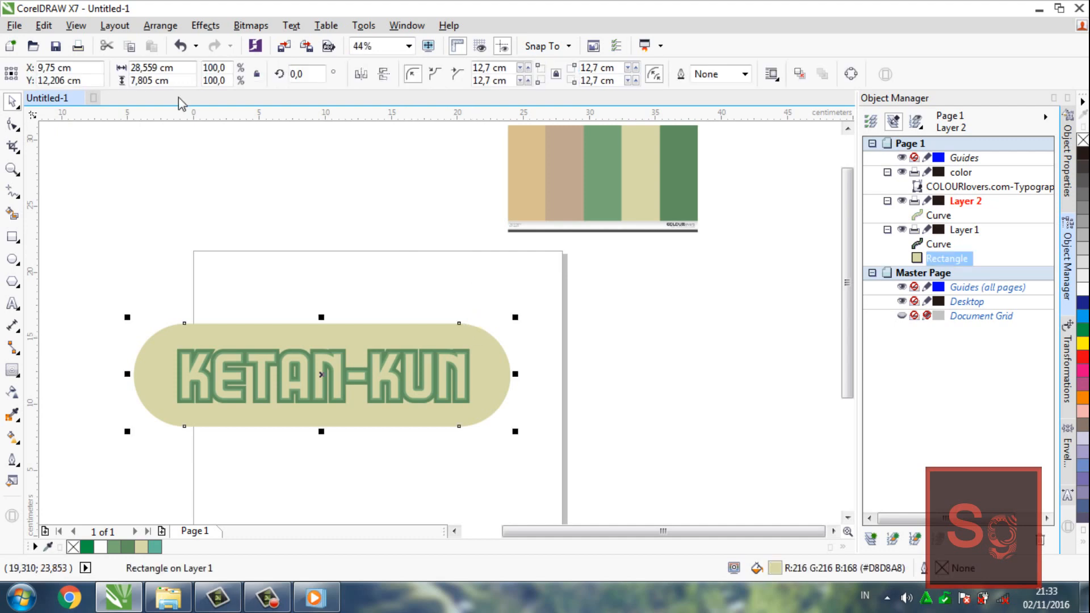
drag(155, 68, 126, 68)
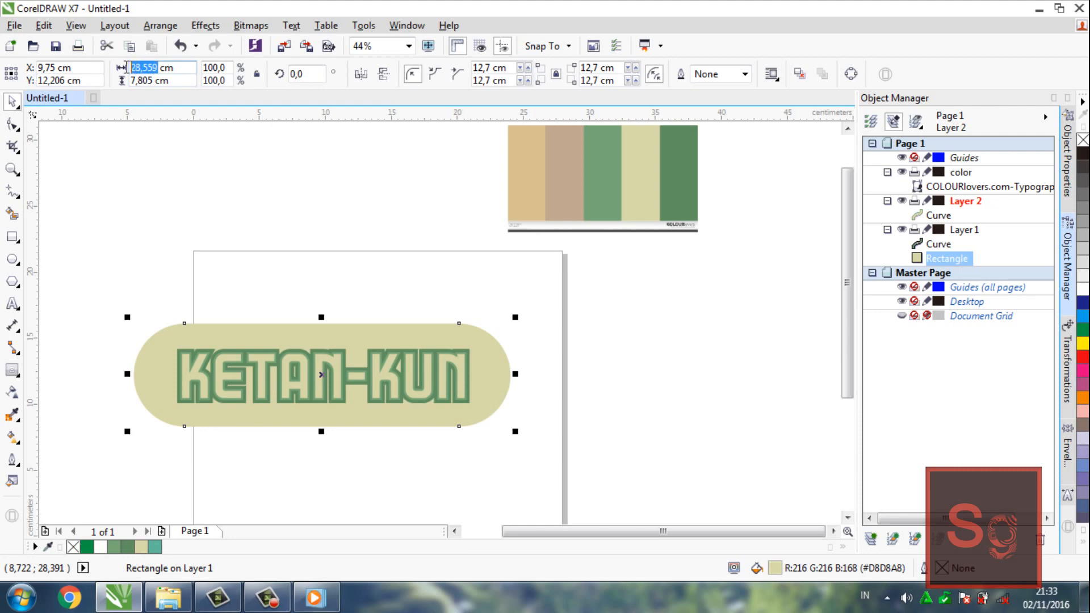
text(29)
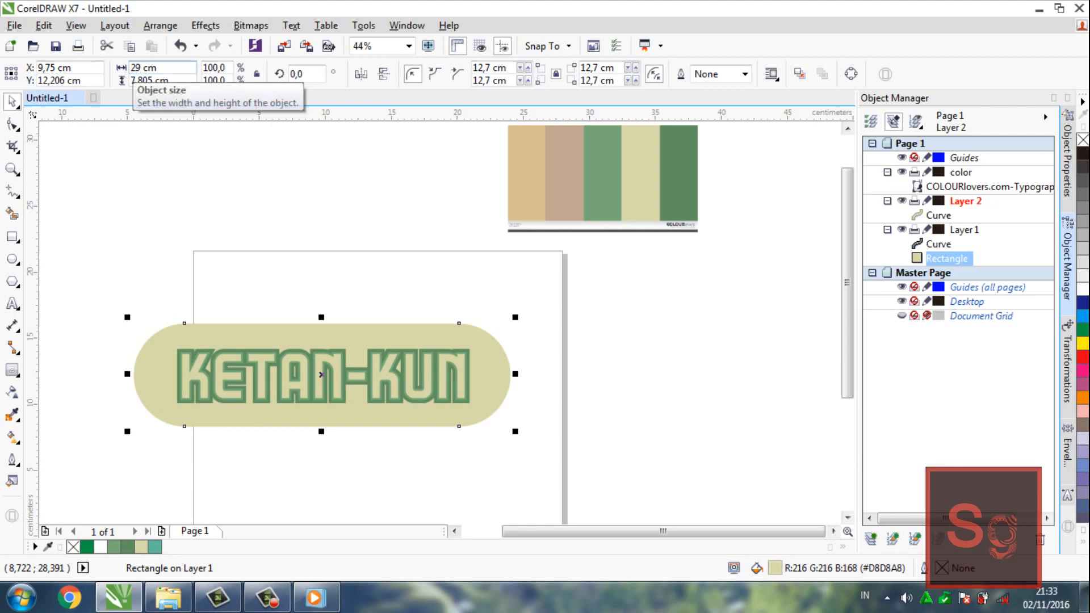
key(Return)
key(Tab)
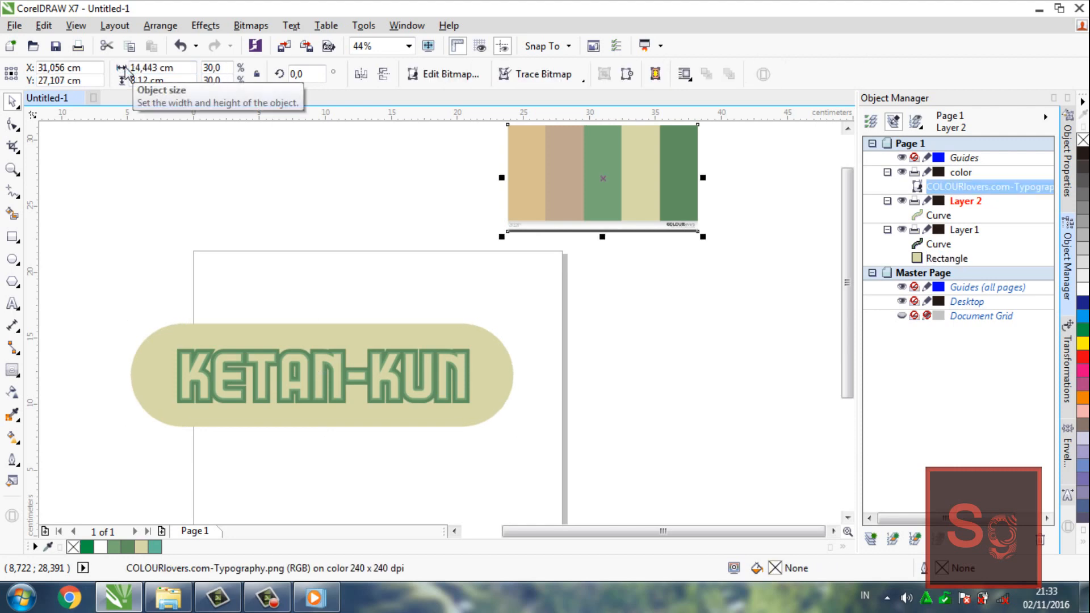
click(419, 335)
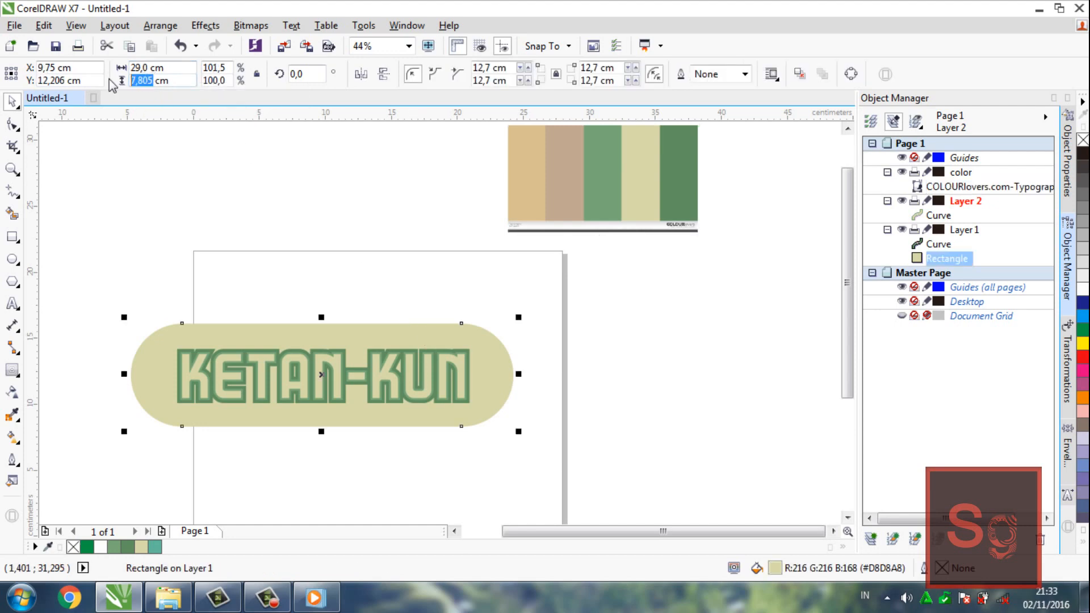
text(8)
key(Return)
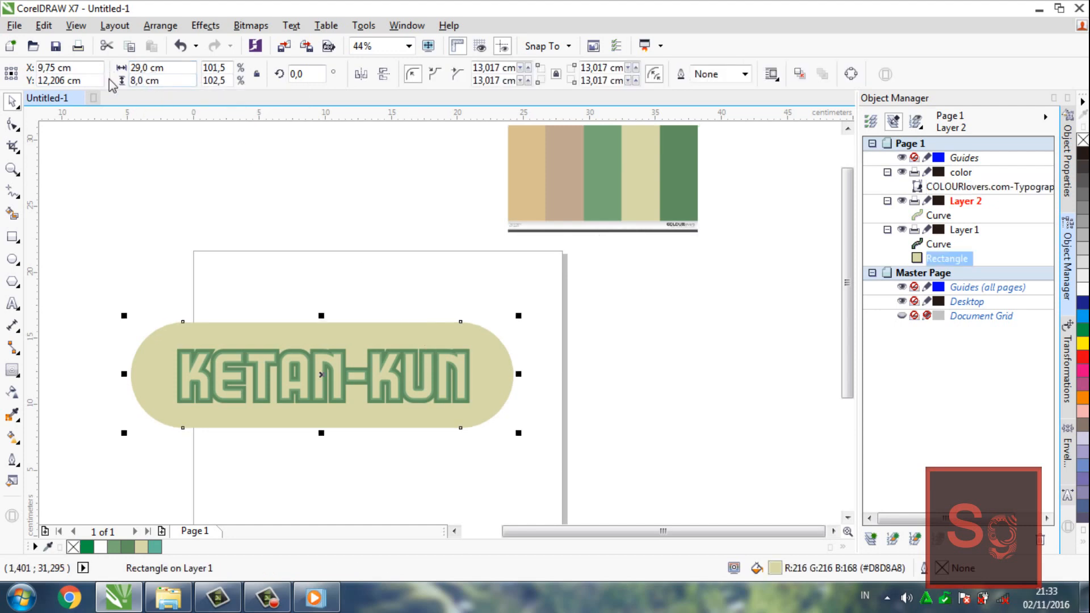
click(301, 197)
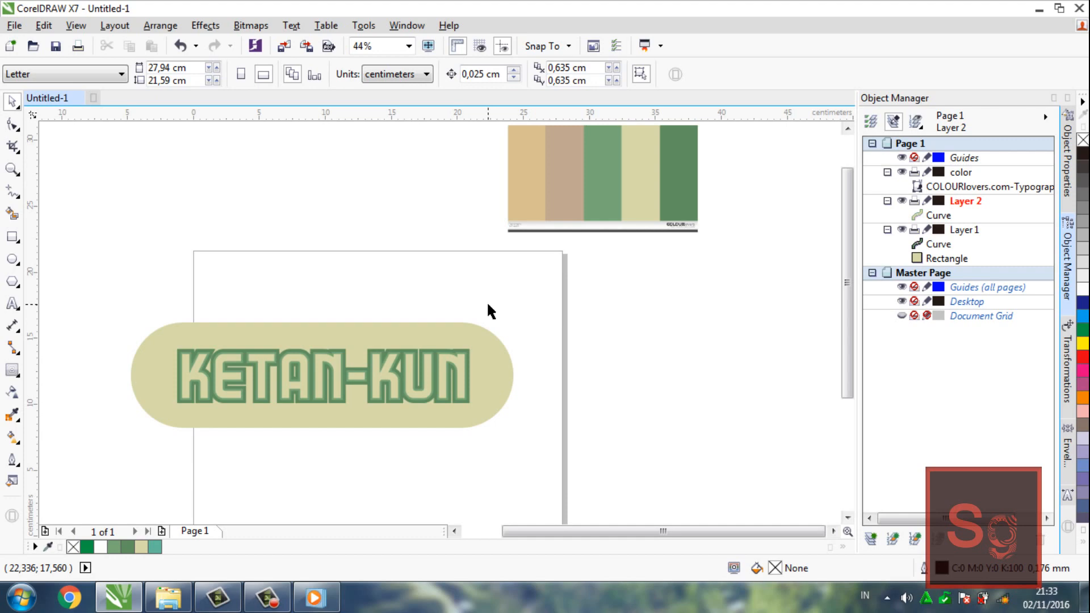
Try corner radii of 10 cm and 8 cm on the cream background rectangle
click(492, 346)
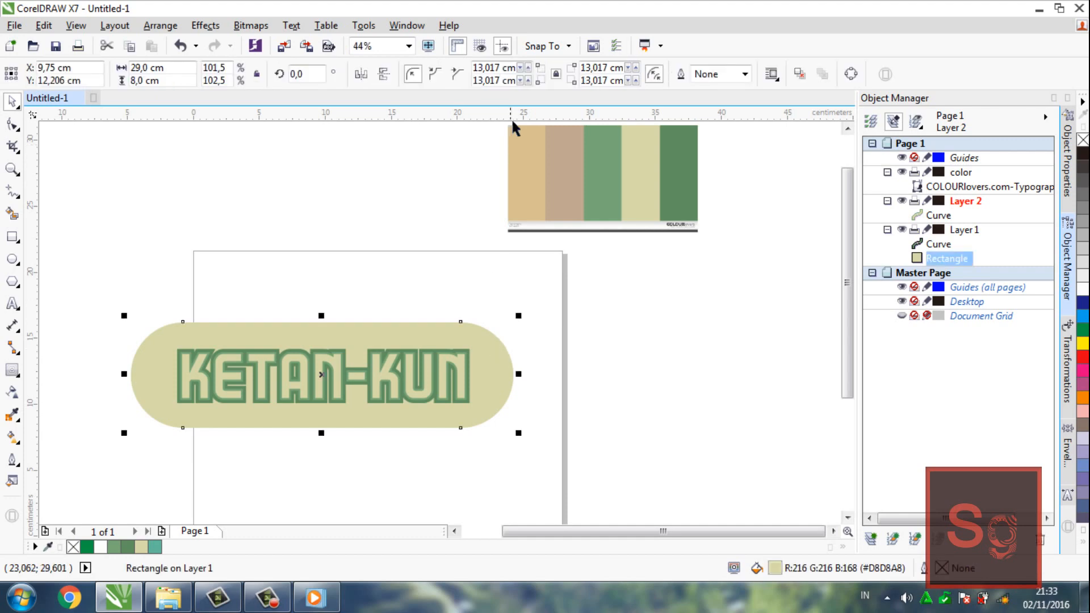
double_click(500, 67)
text(10)
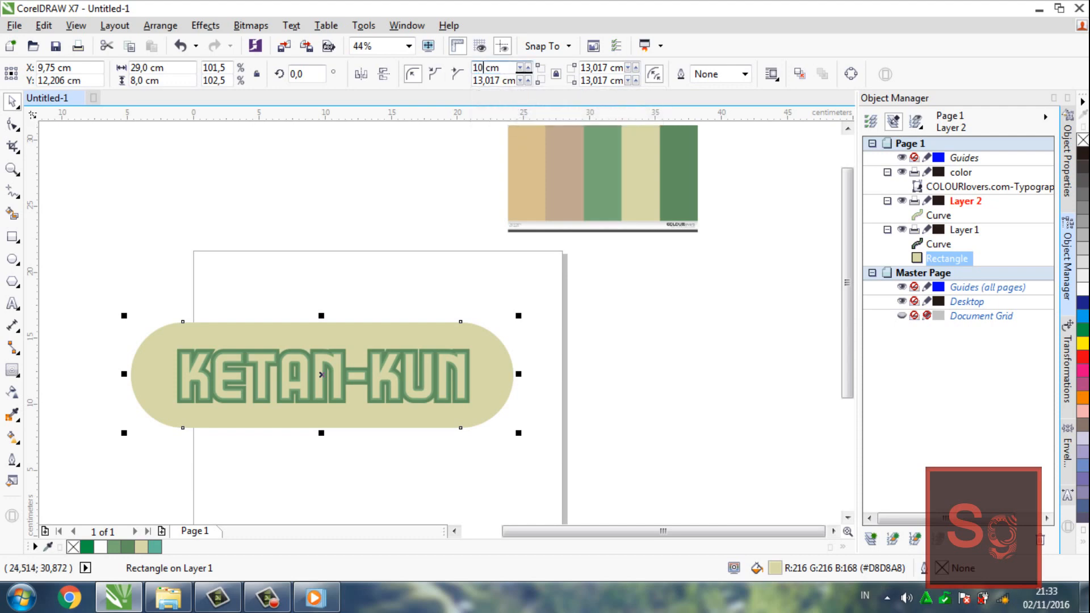
key(Return)
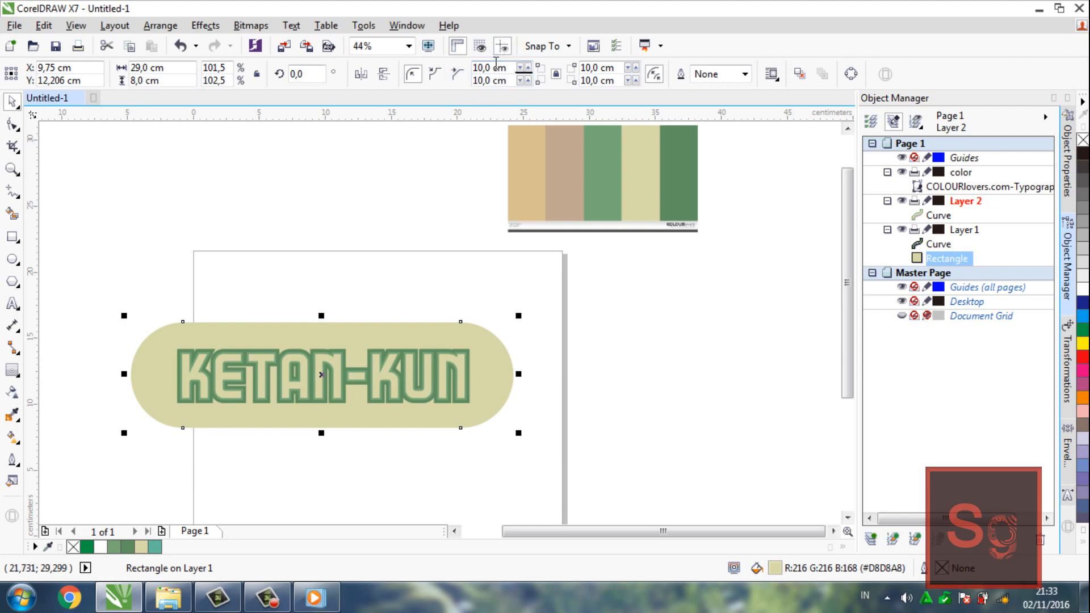
drag(445, 65, 439, 68)
text(8)
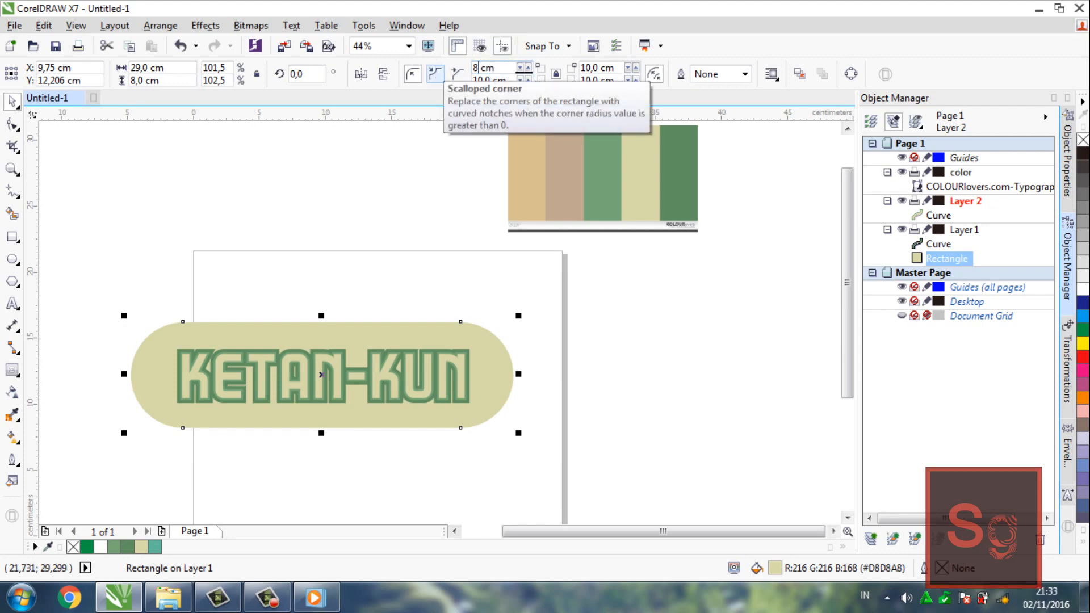
key(Return)
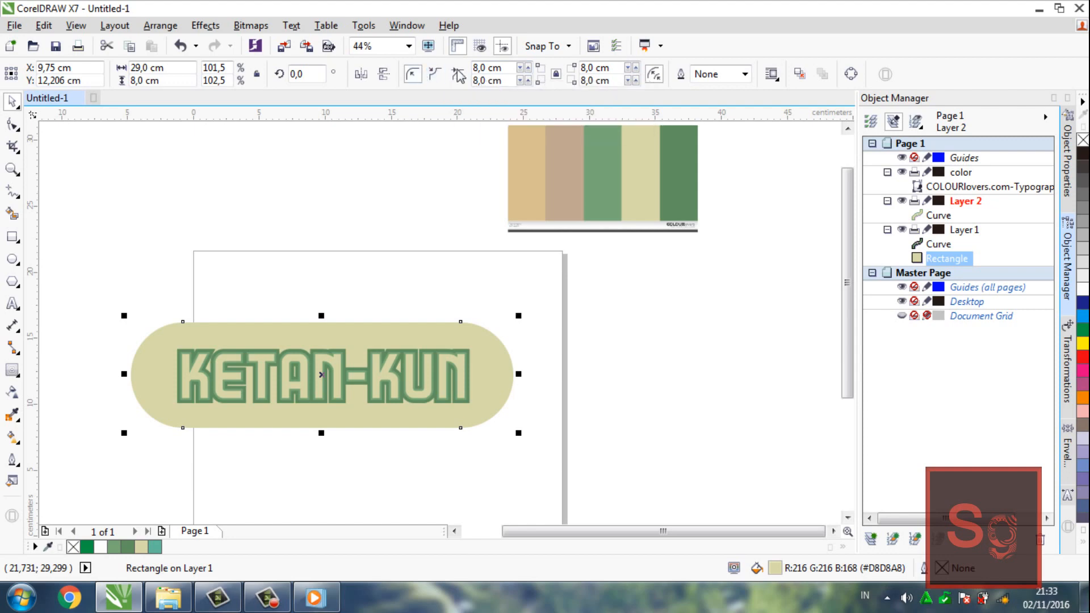
Set the cream rectangle's corner radii to 2 cm, trying chamfered corners and settling on round ones
double_click(486, 67)
text(0)
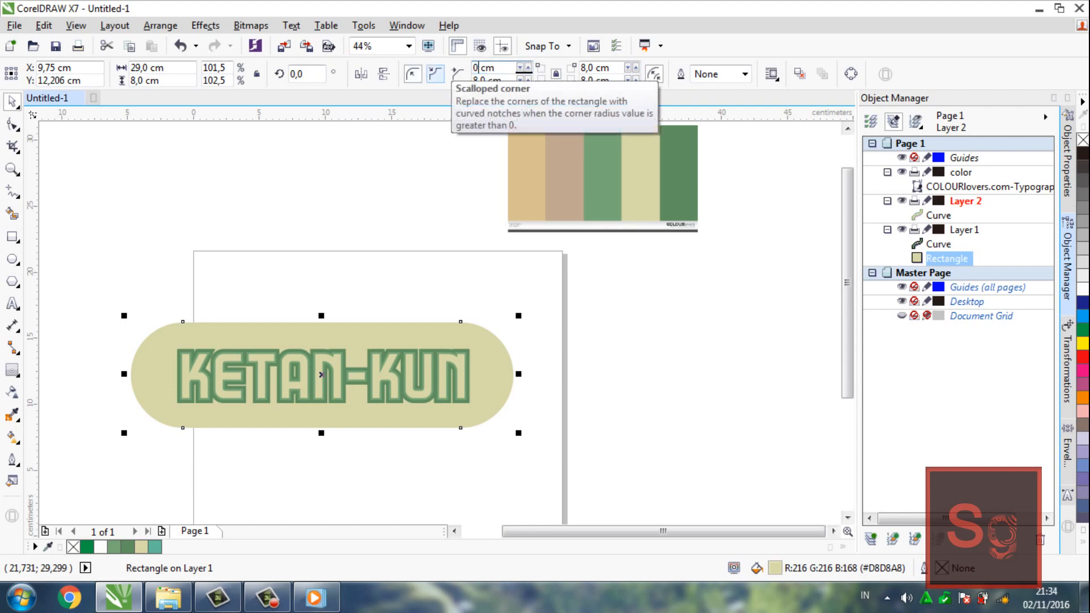
key(Return)
click(444, 72)
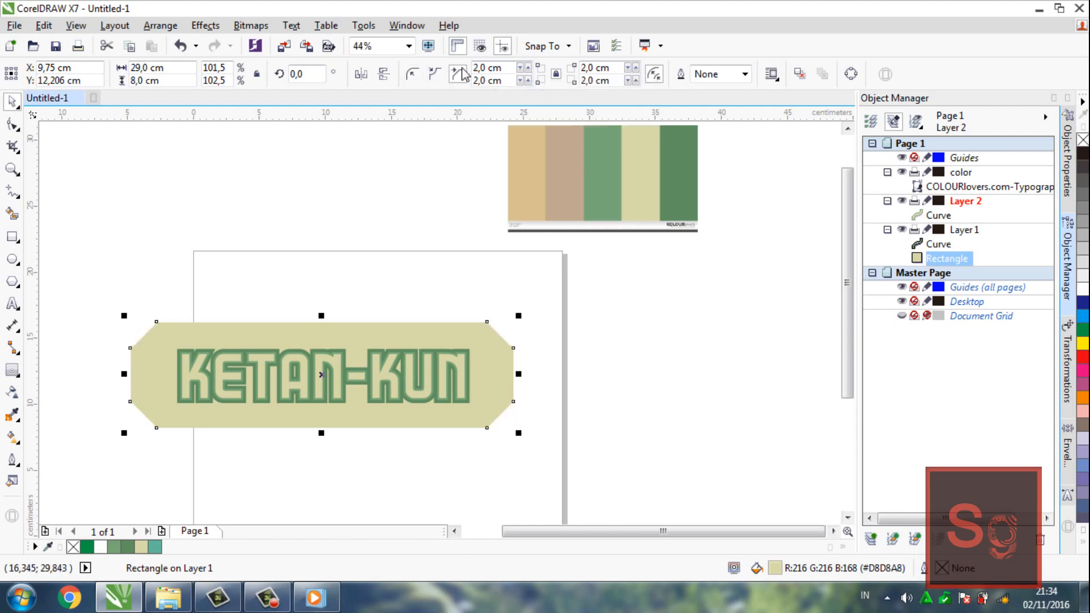
click(413, 74)
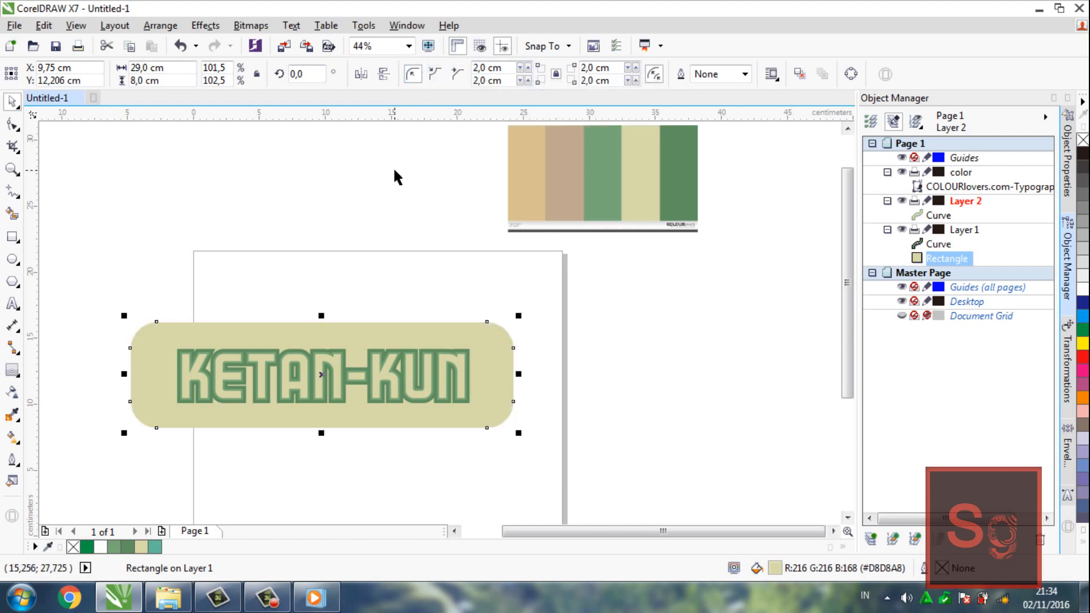
click(395, 170)
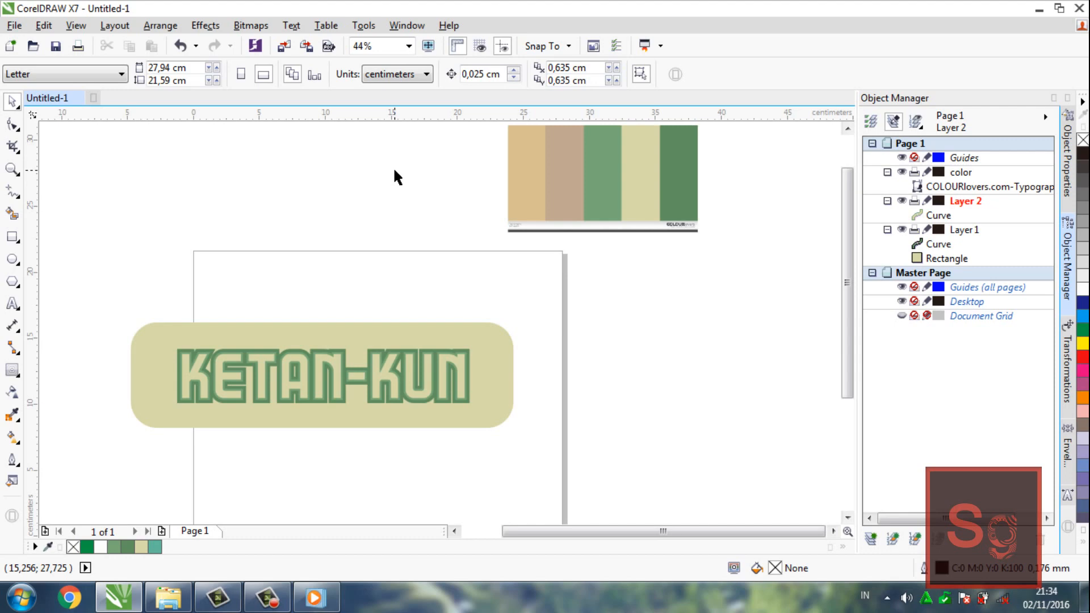
Add an outside contour with two steps and a 0.405 cm offset around the rounded cream rectangle
click(489, 335)
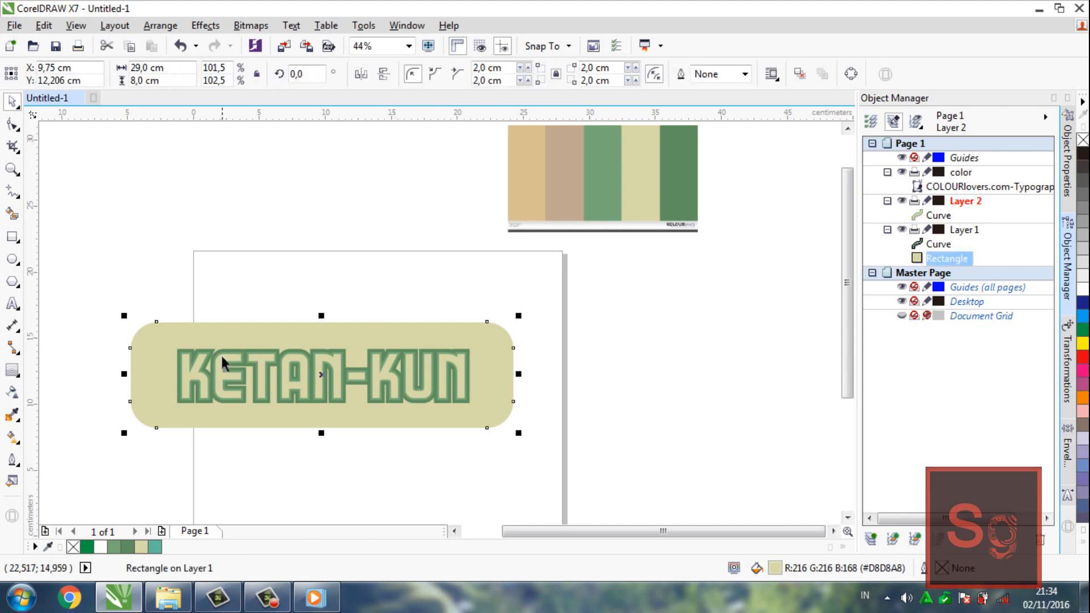
click(13, 370)
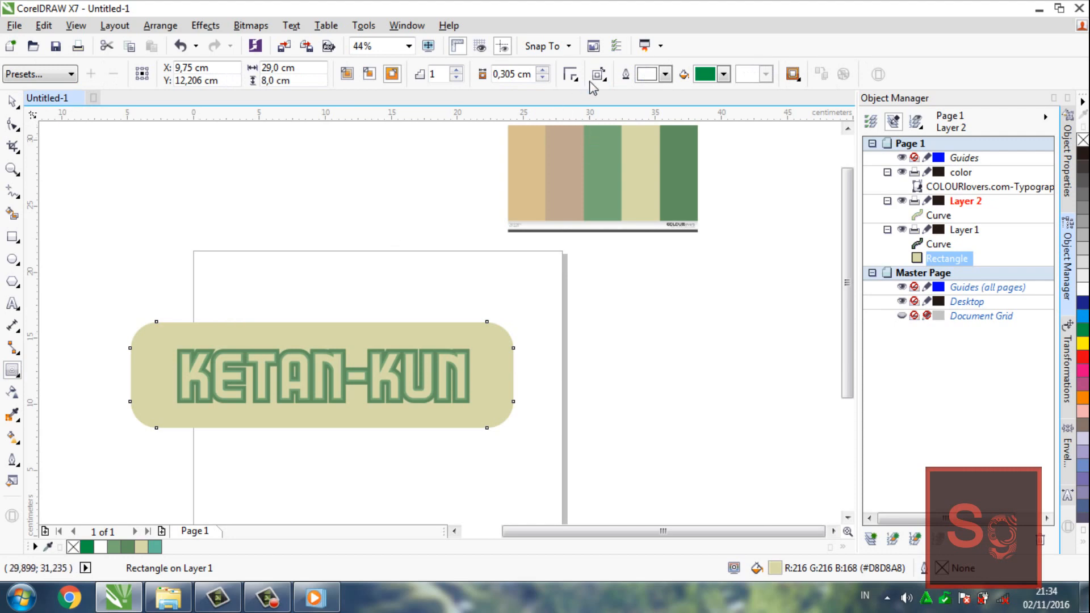
click(543, 70)
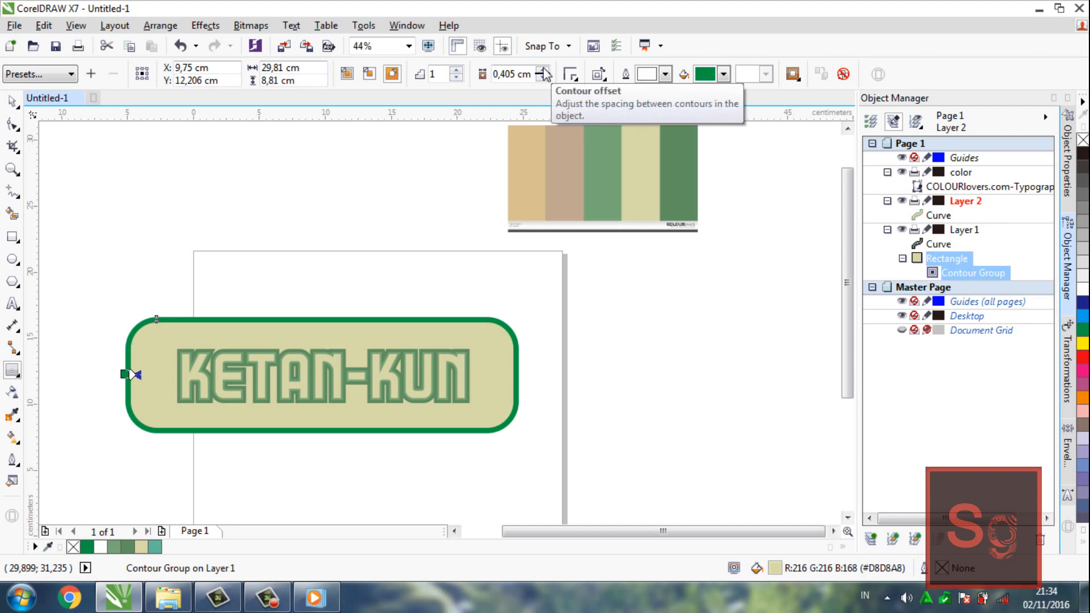
click(457, 71)
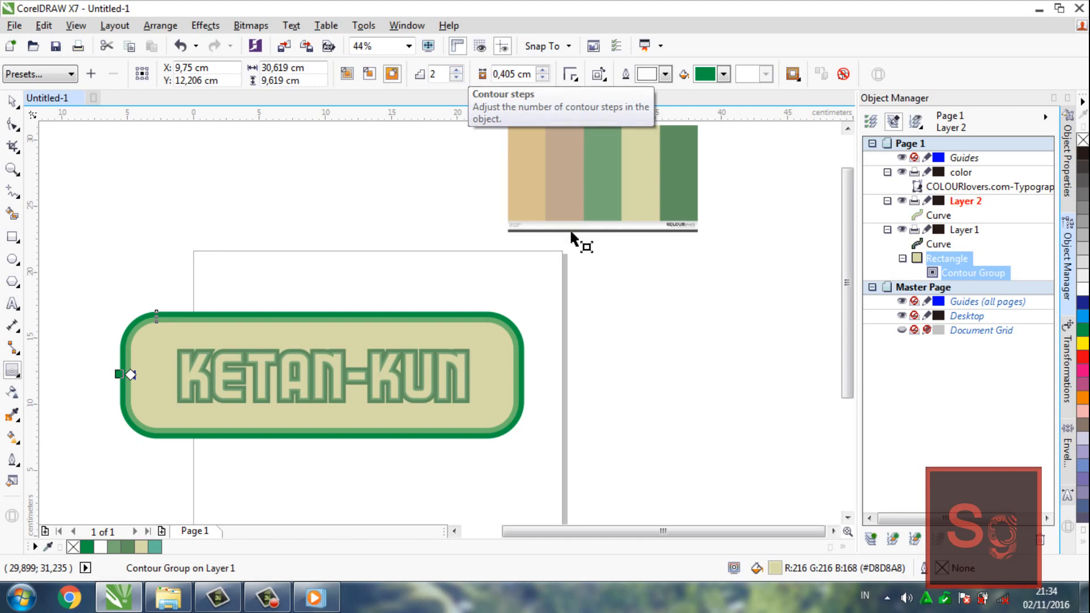
Break the rectangle's contour group apart, ungroup it into separate rectangles and select the middle, lighter green one
right_click(971, 284)
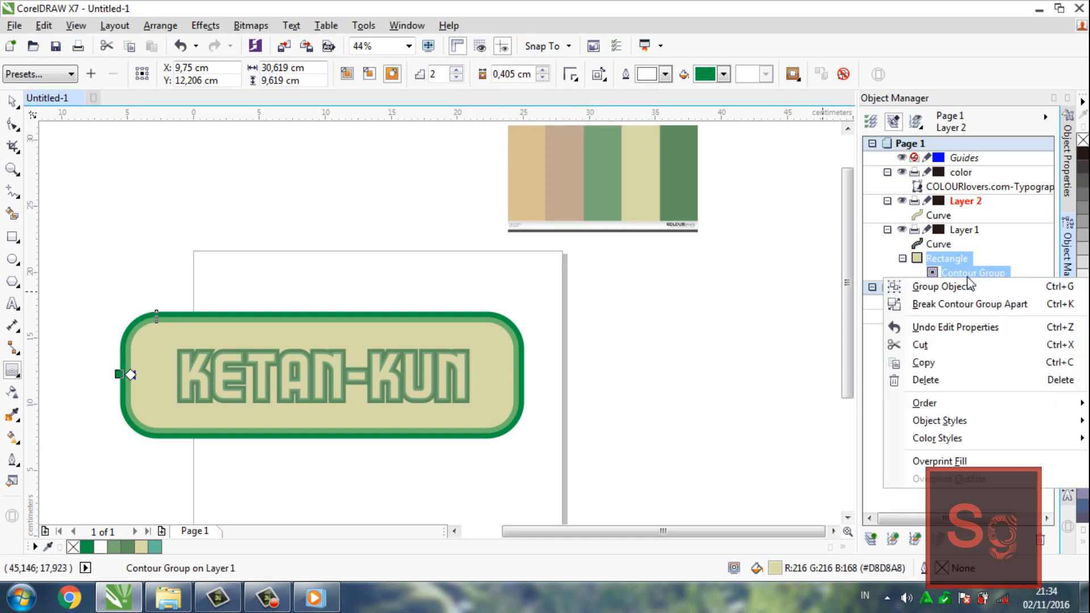
click(975, 304)
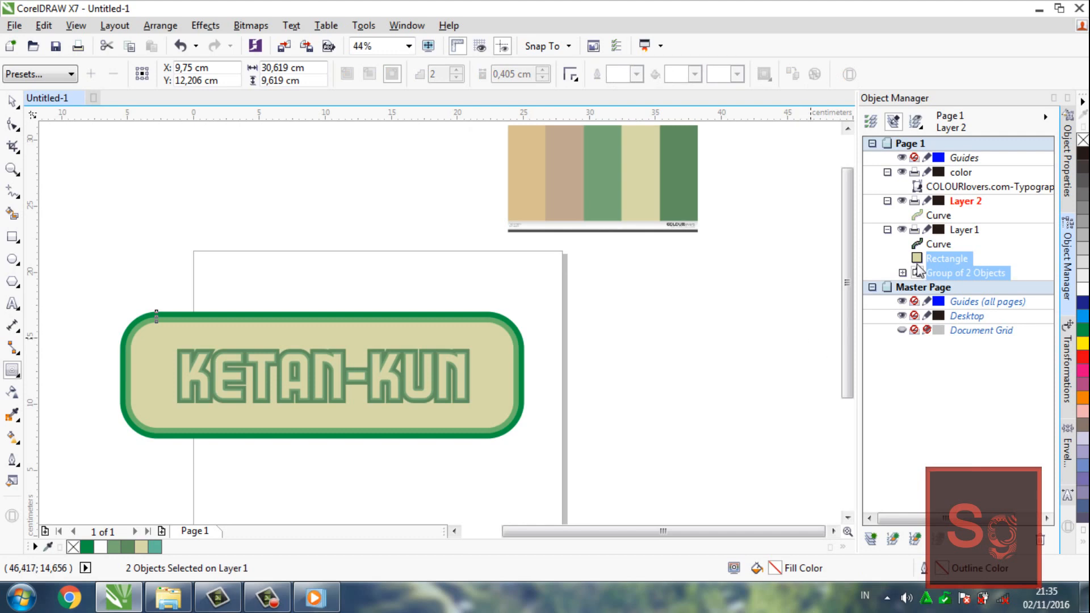
click(948, 277)
right_click(948, 278)
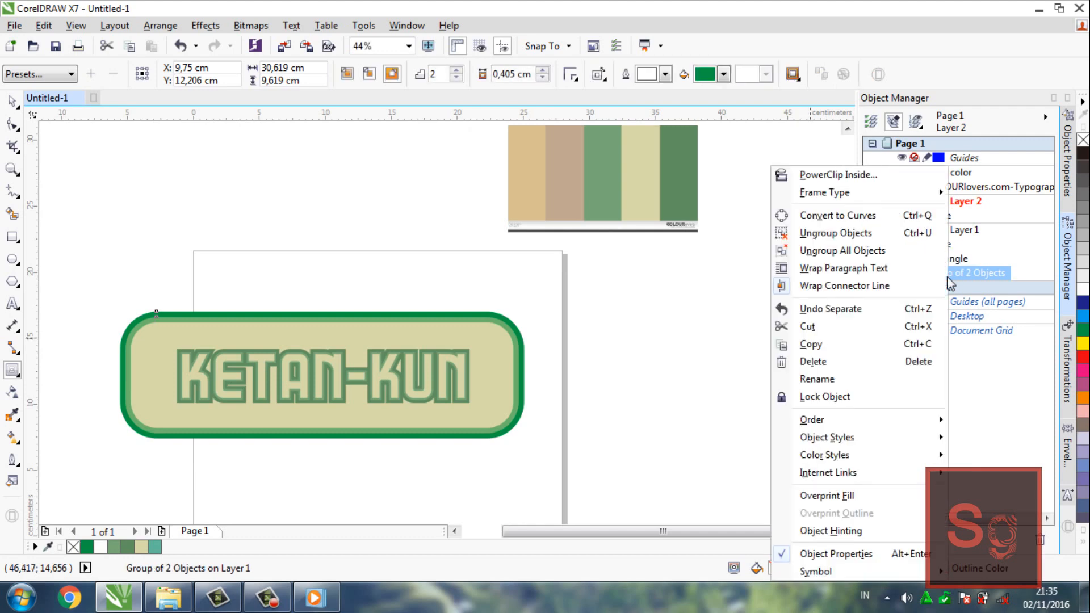
click(875, 248)
click(946, 245)
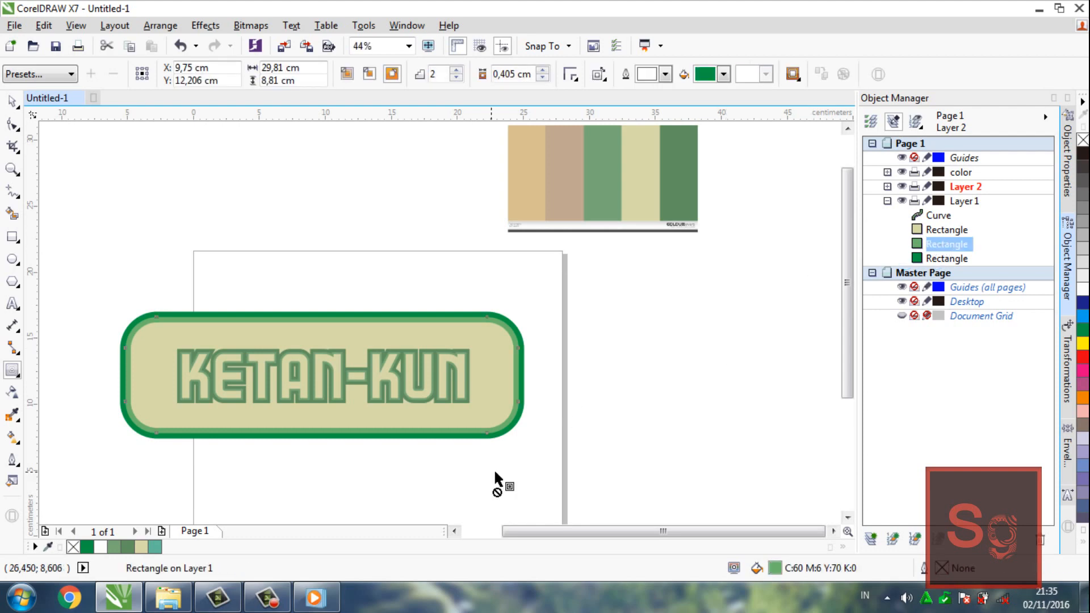
Fill the middle rectangle with the palette's lighter green #78A878 and the outermost rectangle with the darker green #609060
click(115, 548)
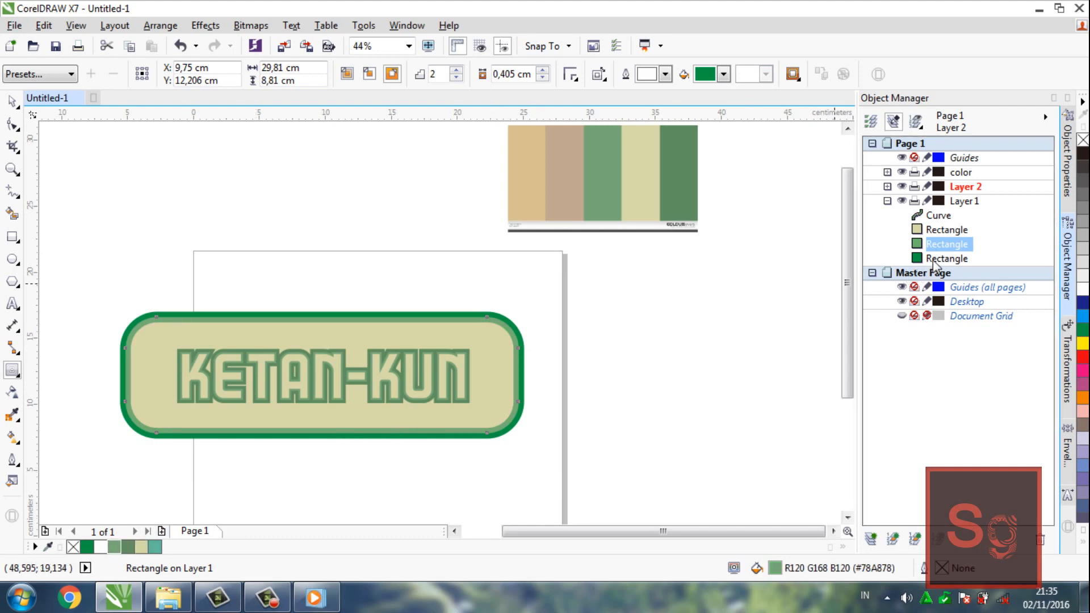
click(933, 260)
click(128, 547)
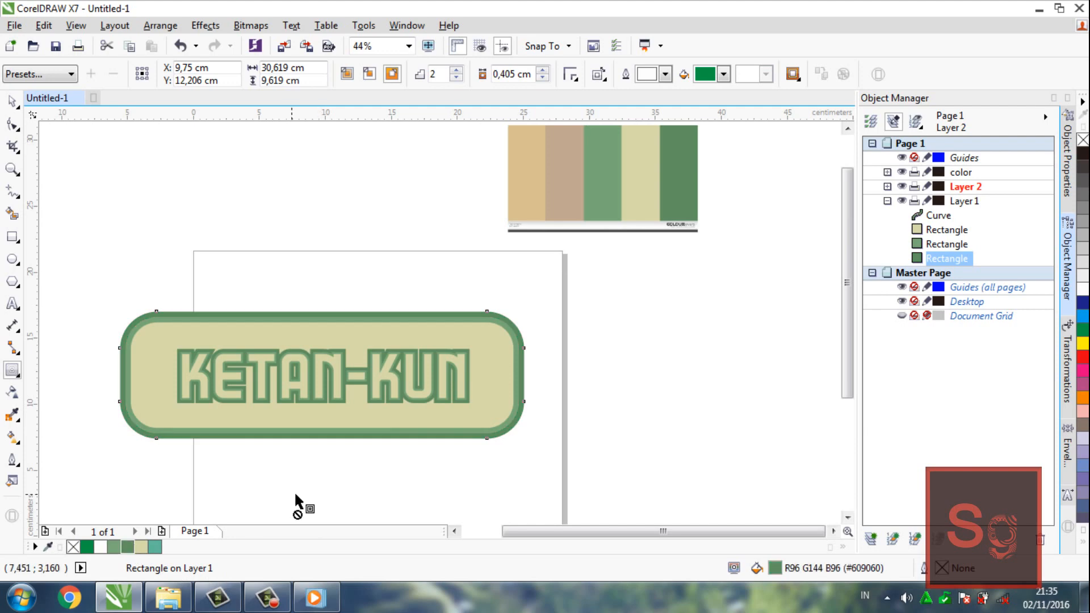
key(space)
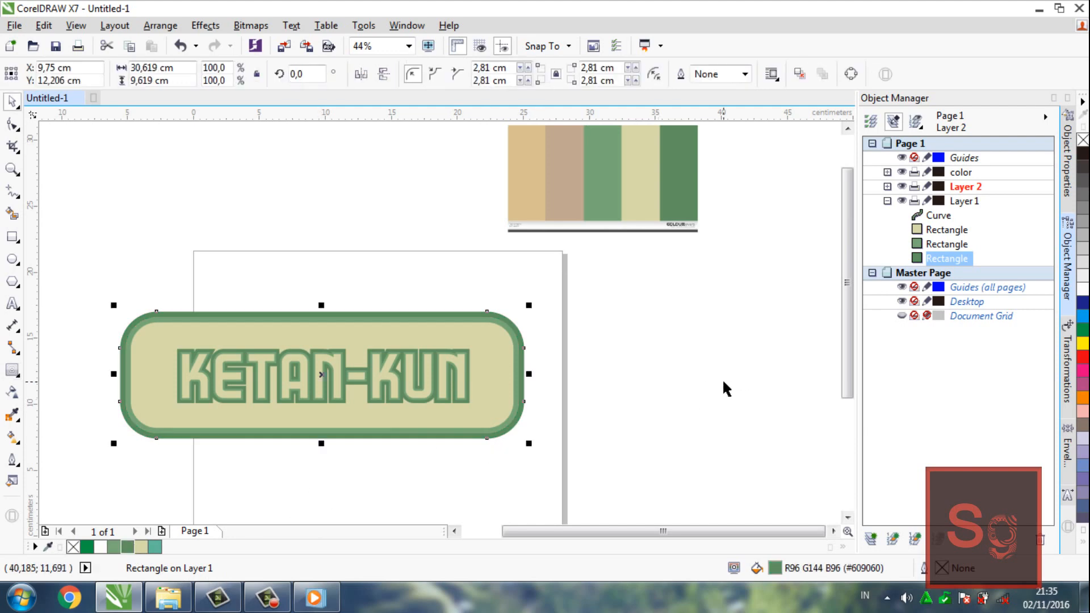
click(723, 382)
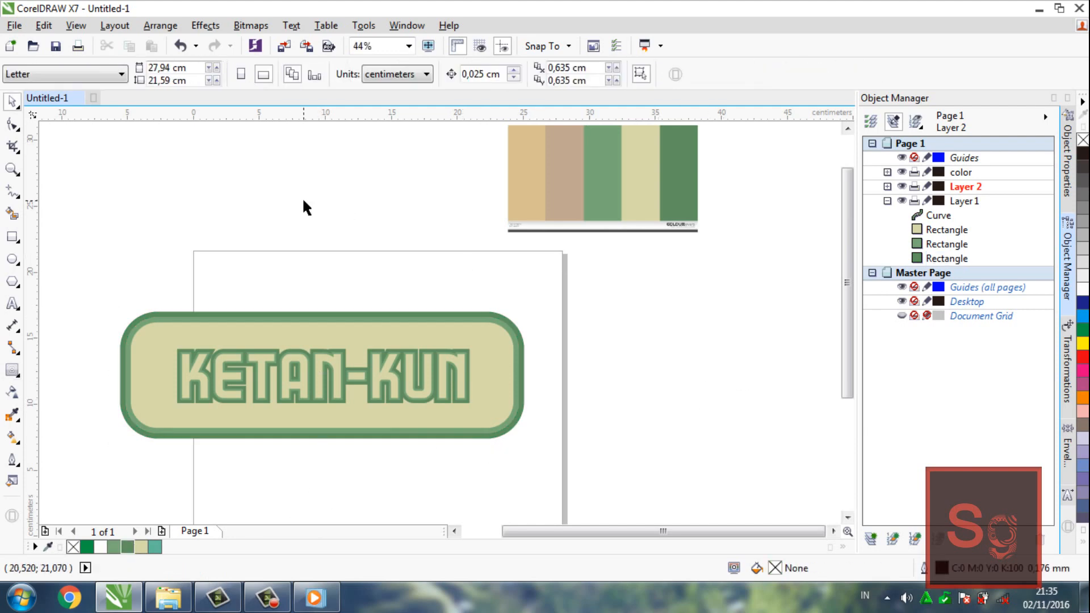
click(14, 25)
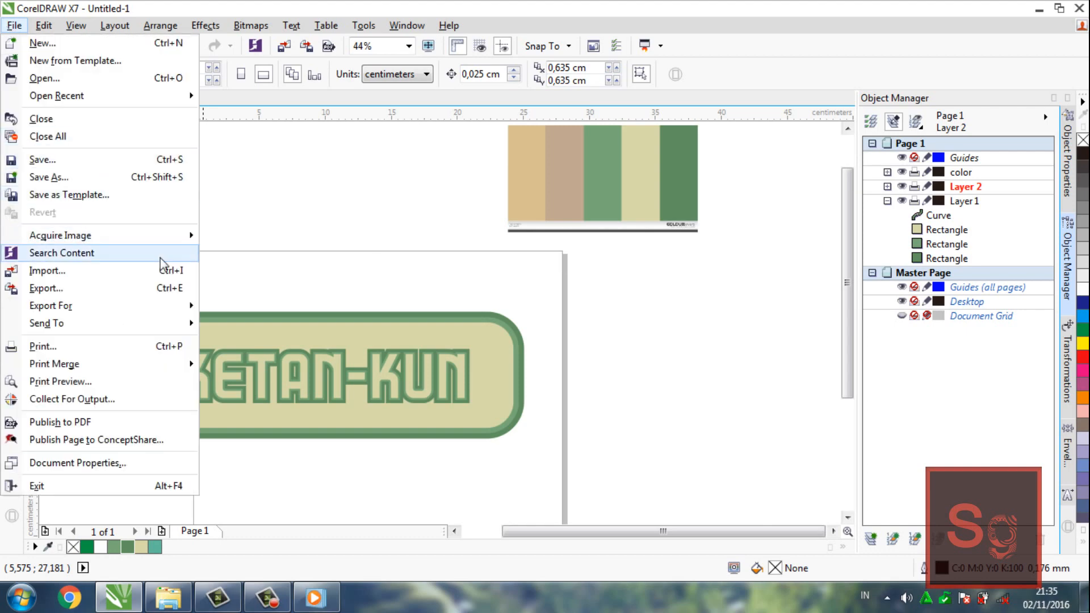
click(154, 294)
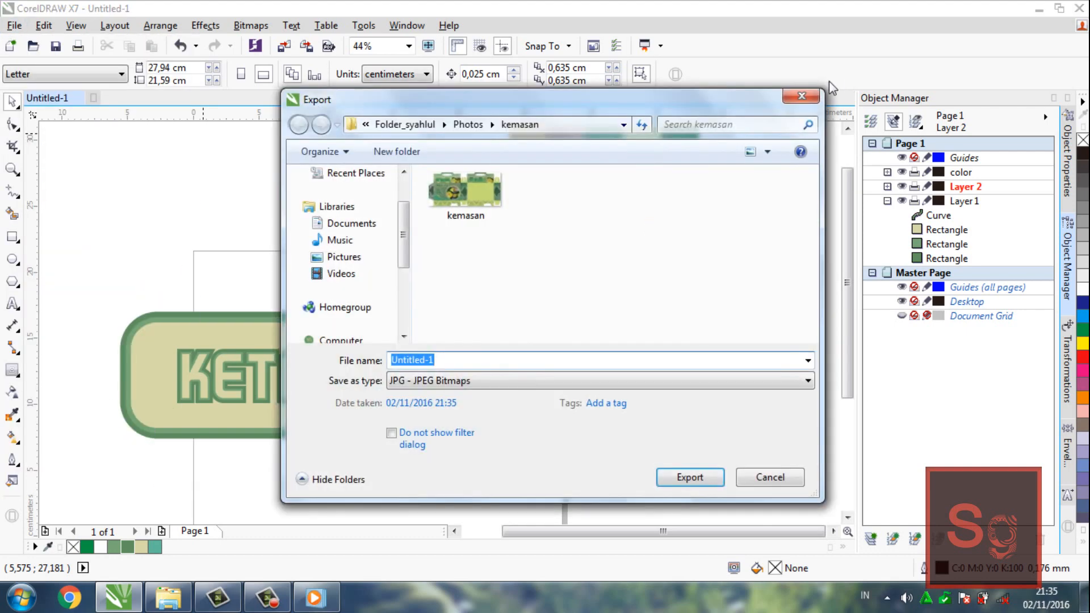
click(802, 96)
Import the EPS pattern 53154-O7F6P5 as editable with text as curves and place it beside the page
click(14, 25)
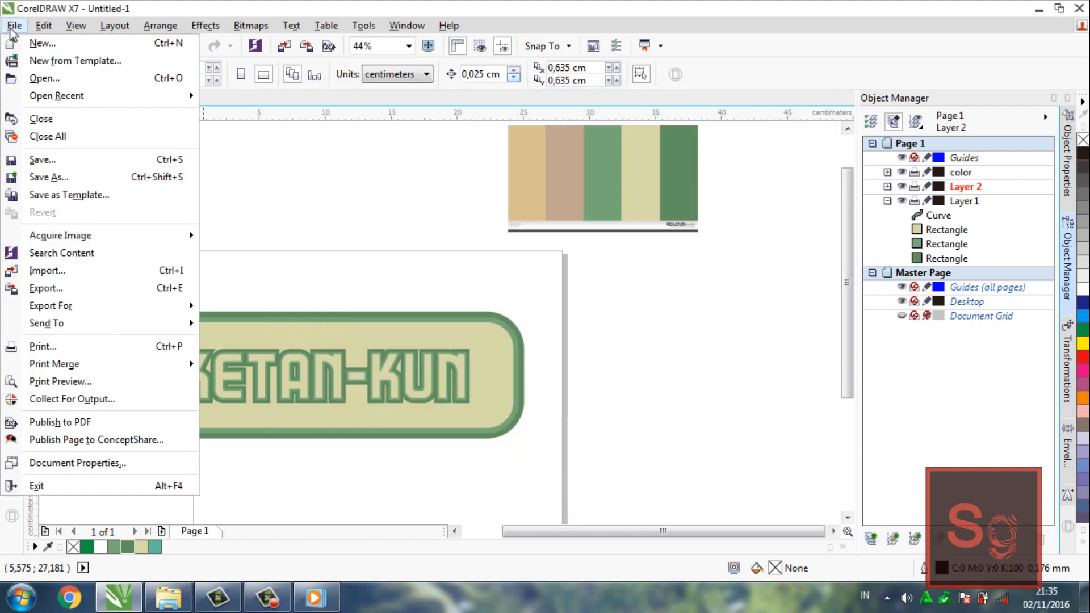
click(54, 272)
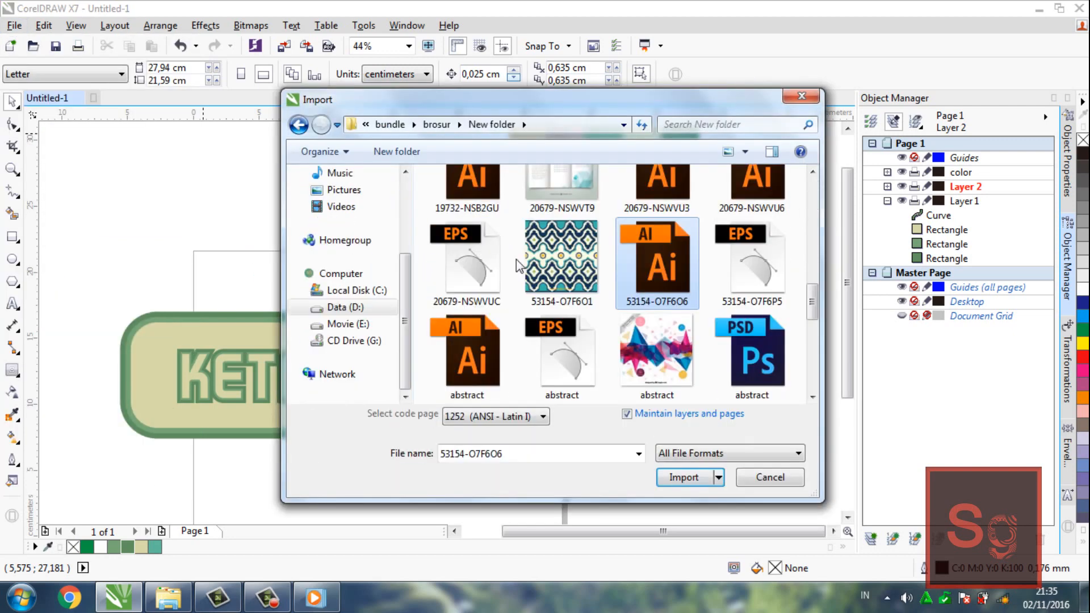
key(Right)
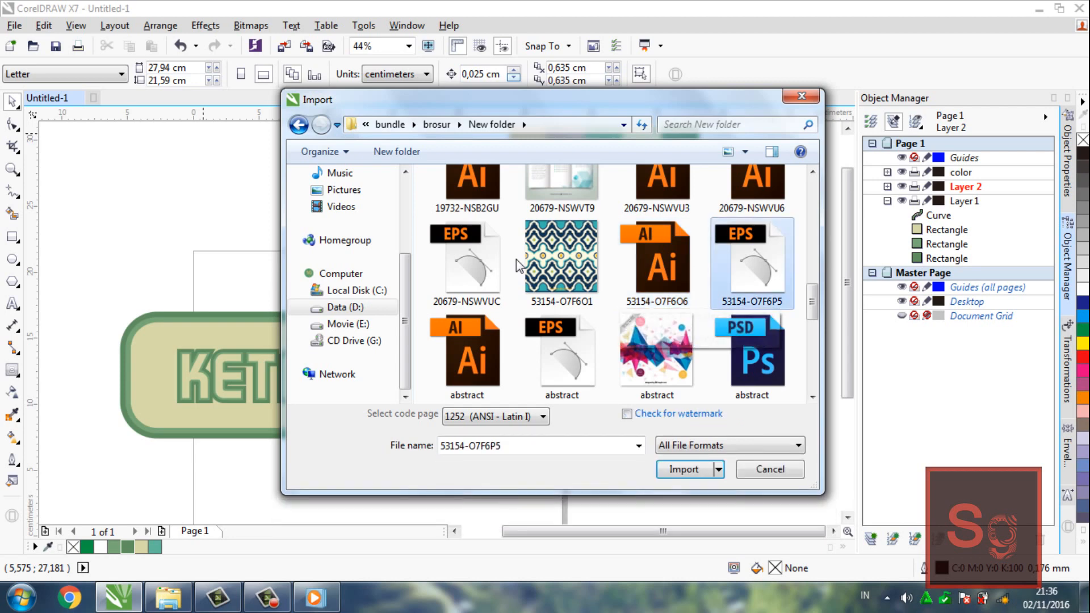
key(Return)
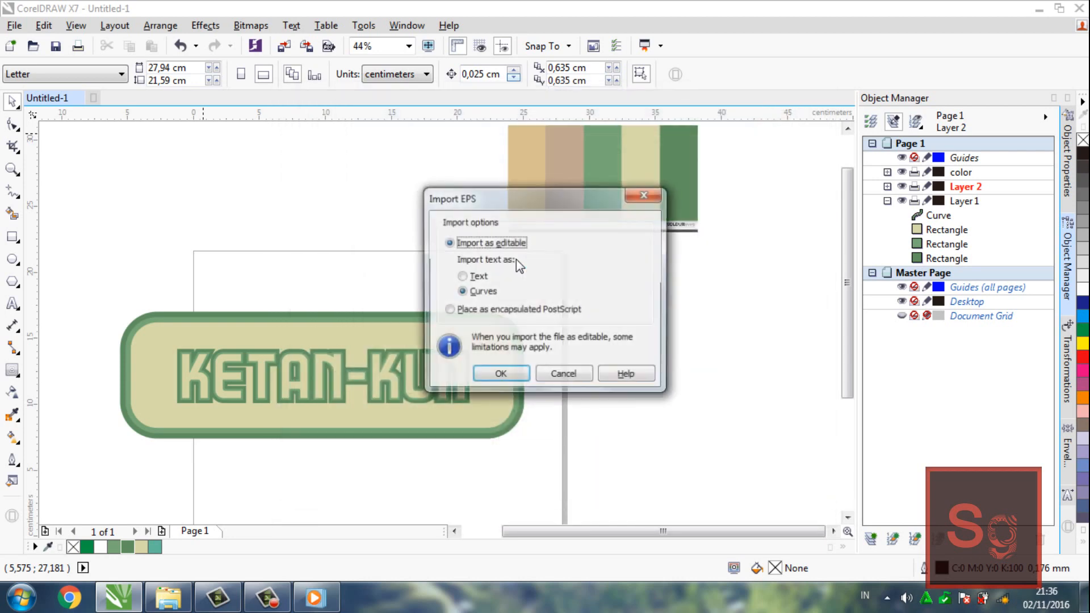
click(500, 374)
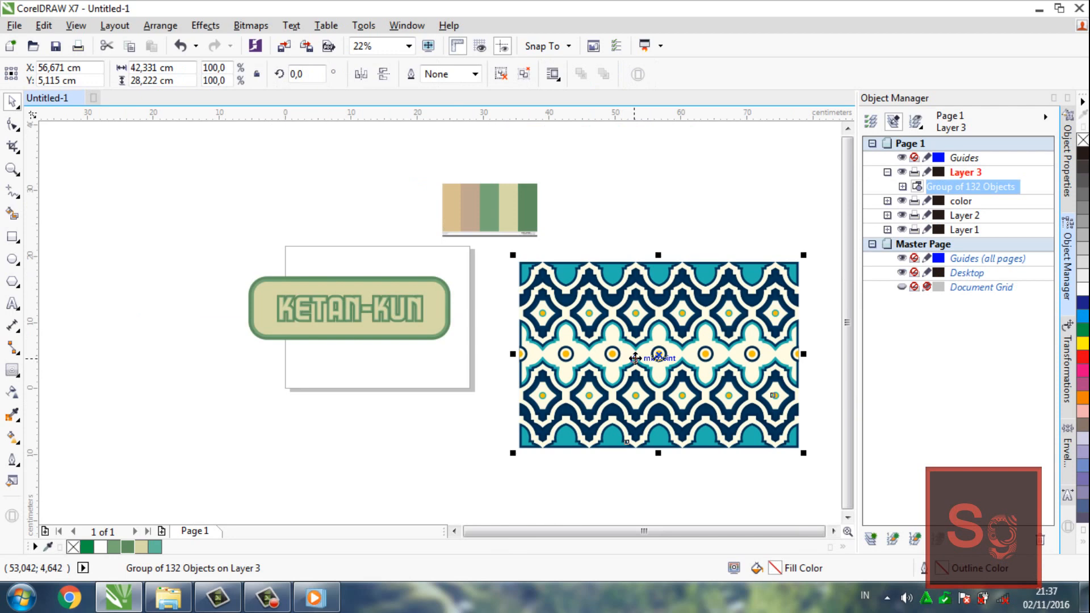
drag(634, 358, 606, 328)
Scale the imported pattern group proportionally down to about 78.1%, roughly 33 by 22 cm
key(z)
click(403, 314)
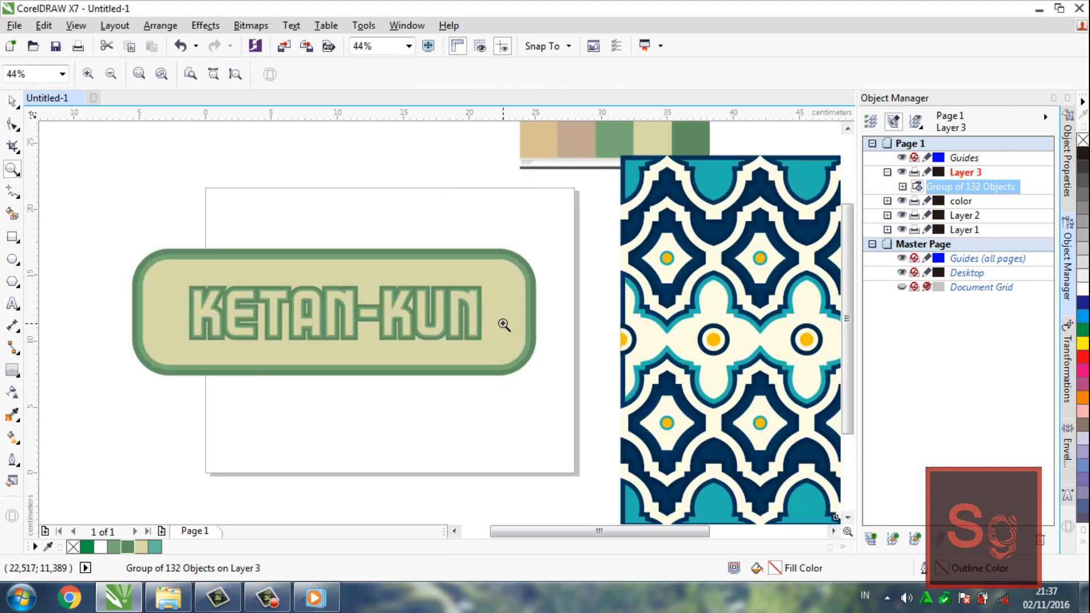
right_click(584, 337)
key(space)
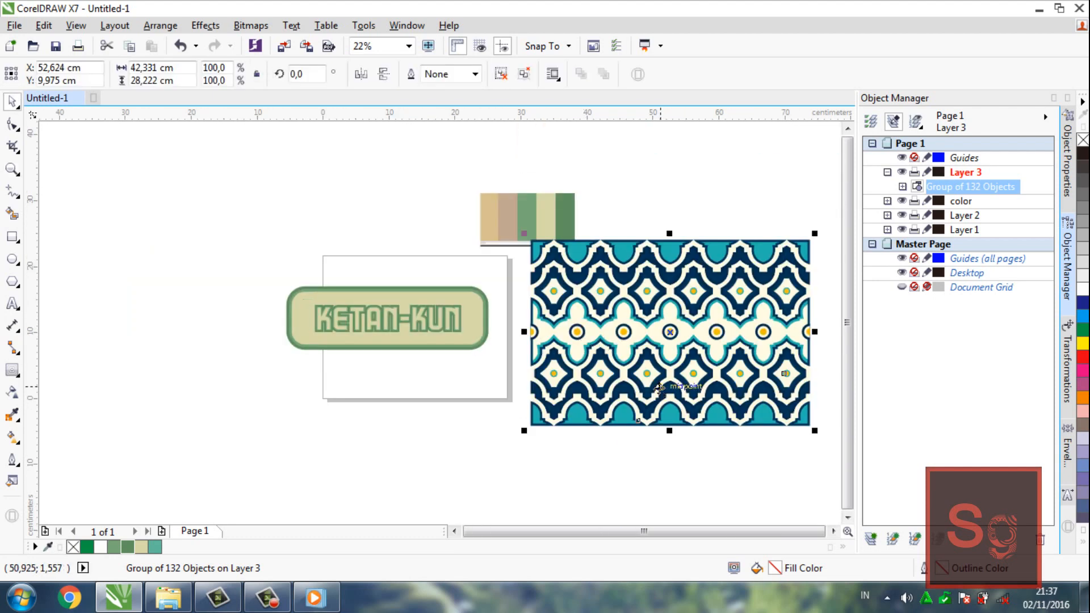
drag(817, 432, 786, 414)
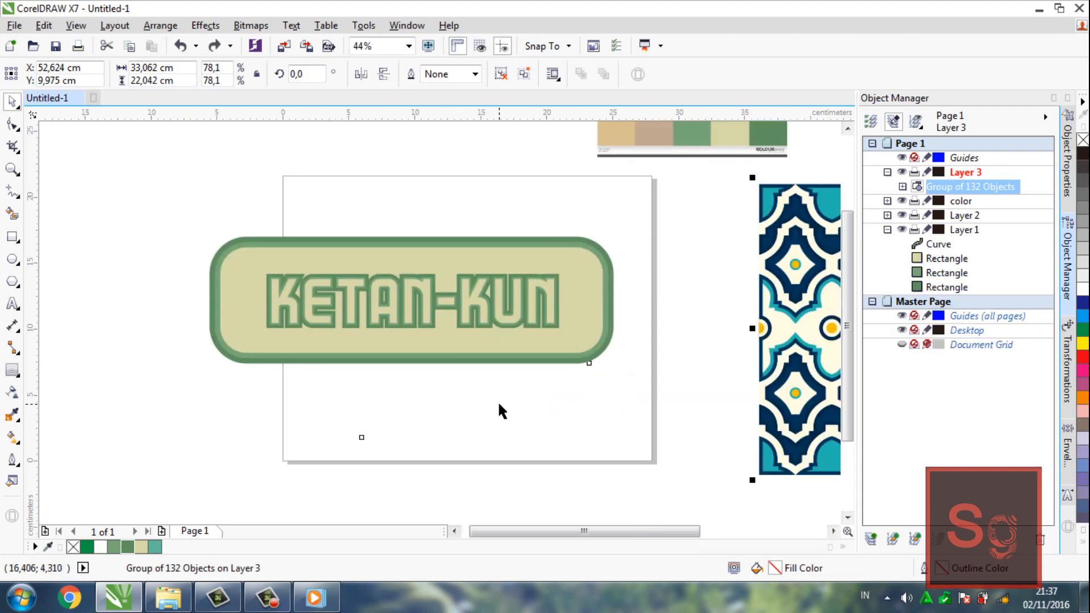
Duplicate the cream rounded rectangle in place and move the copy into Layer 1 directly beneath the lettering curve
click(641, 364)
click(600, 327)
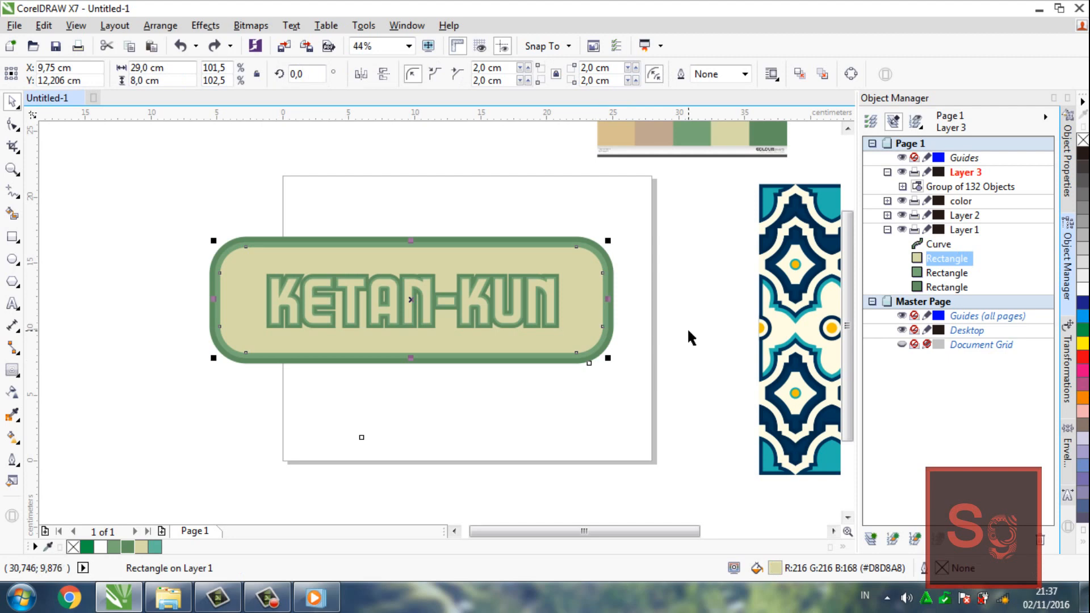
key(ctrl+c)
key(ctrl+v)
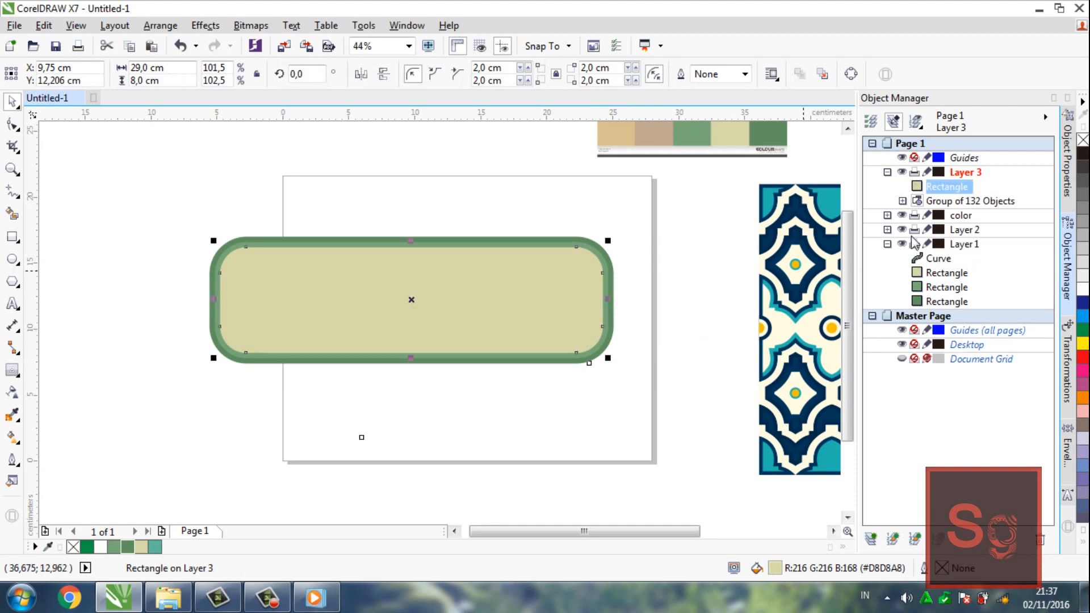
drag(948, 189, 942, 261)
PowerClip the pattern group inside the copied cream rectangle behind the lettering
click(788, 299)
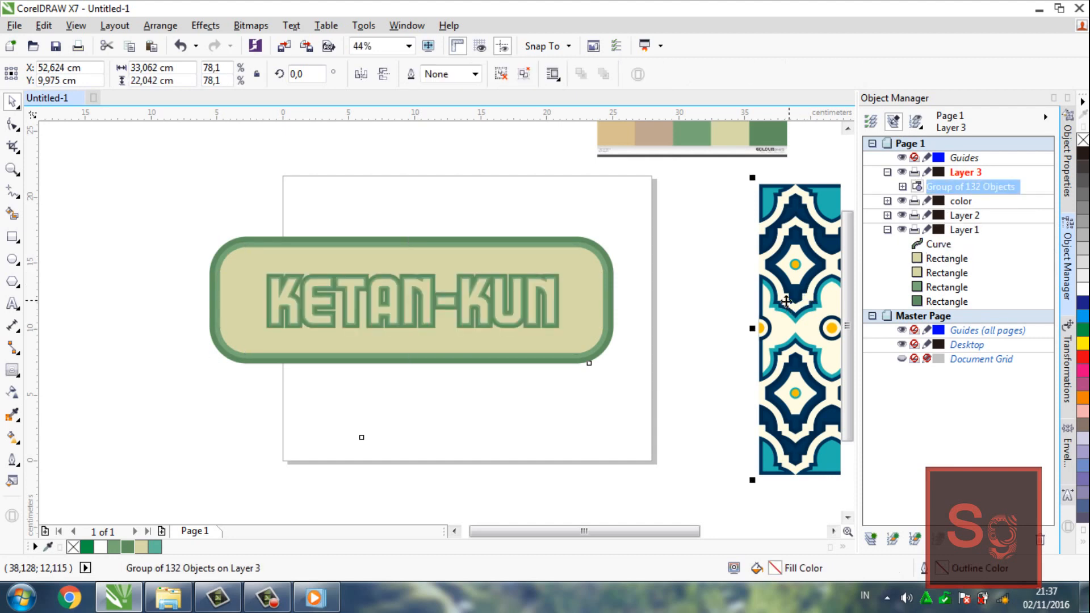
right_click(786, 301)
click(815, 185)
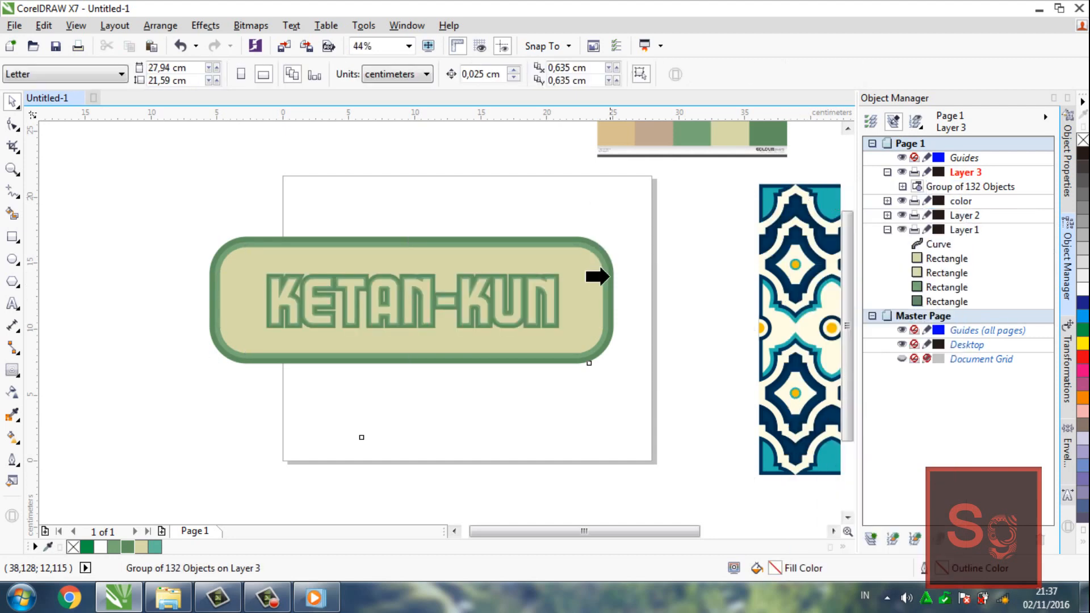
click(596, 283)
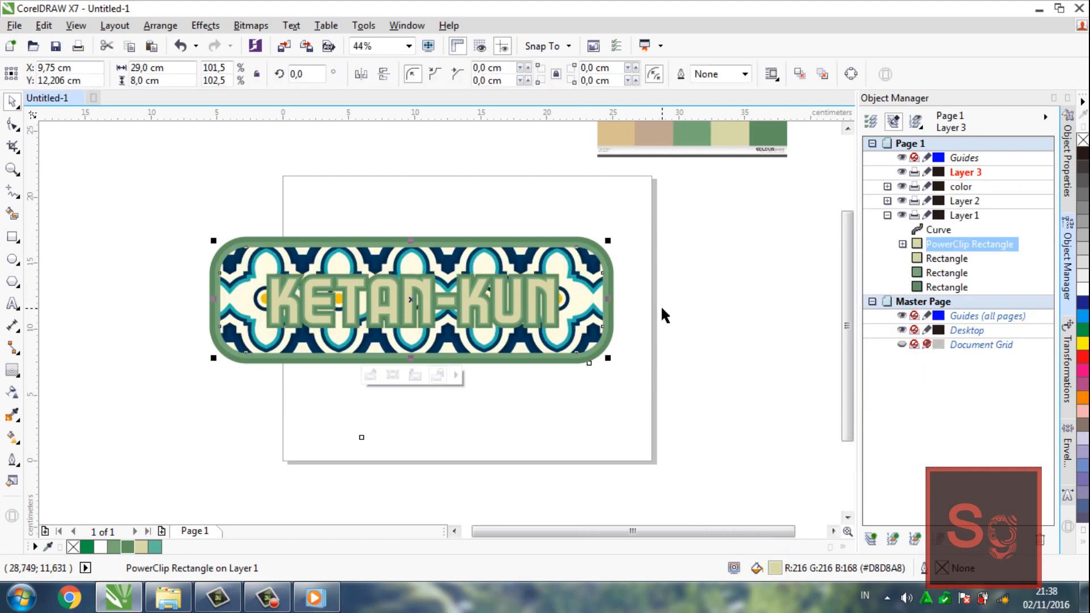
Edit the PowerClip contents and move the pattern group up so its centre sits at about X 9.45, Y 17.08 cm
click(375, 376)
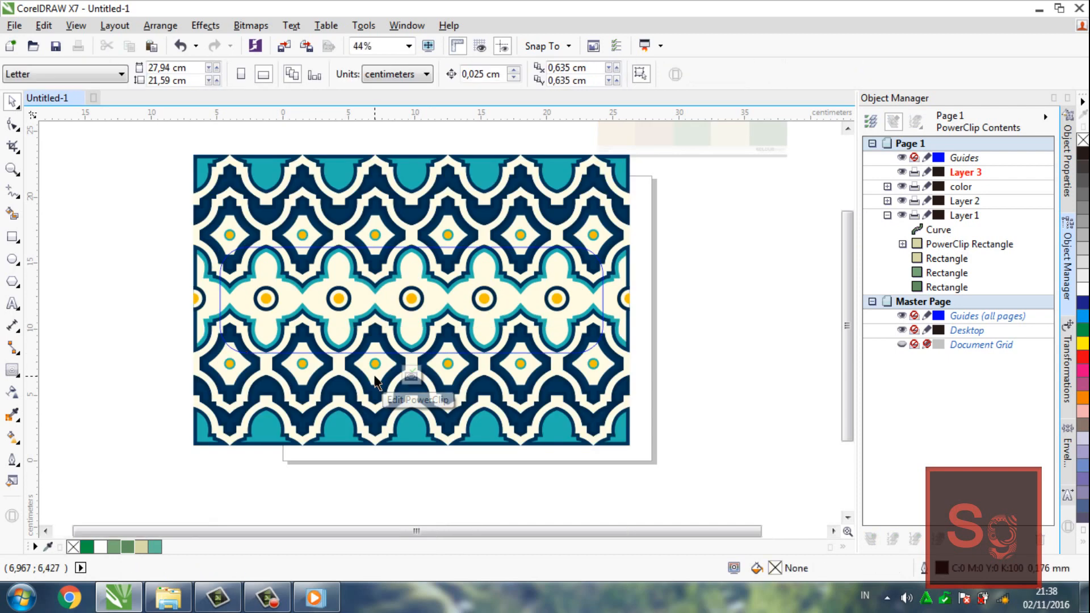
click(486, 419)
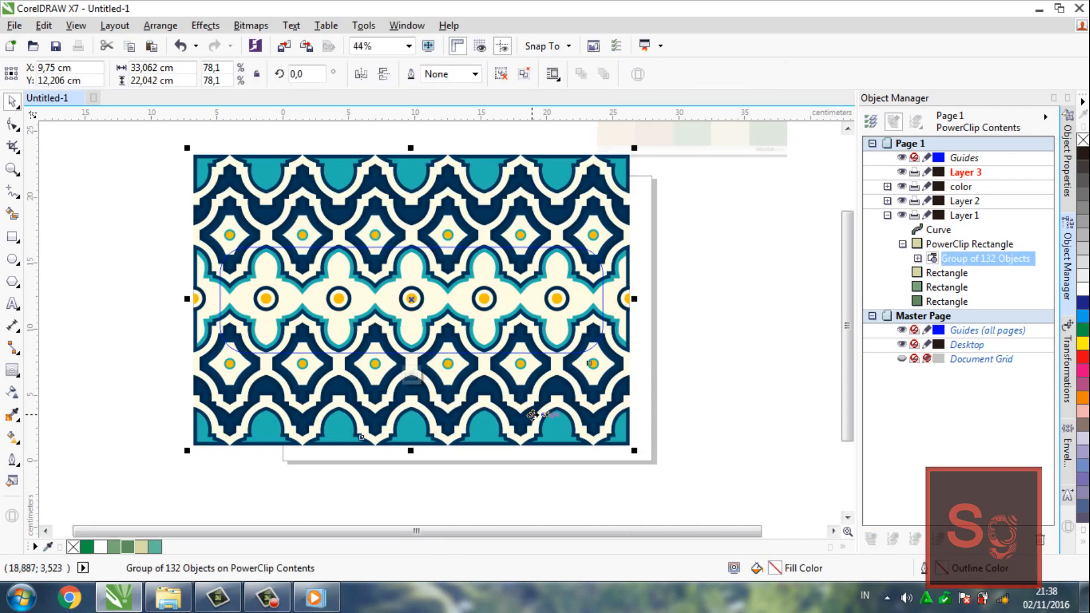
drag(531, 414, 544, 370)
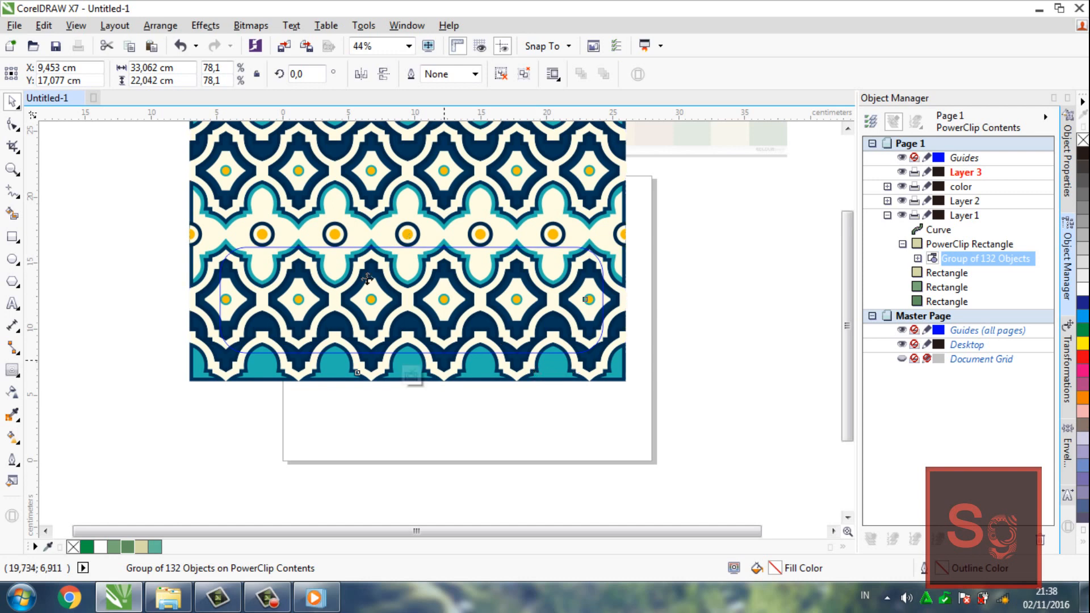
Set the pattern group's transparency merge mode to Multiply, after trying Add
click(12, 391)
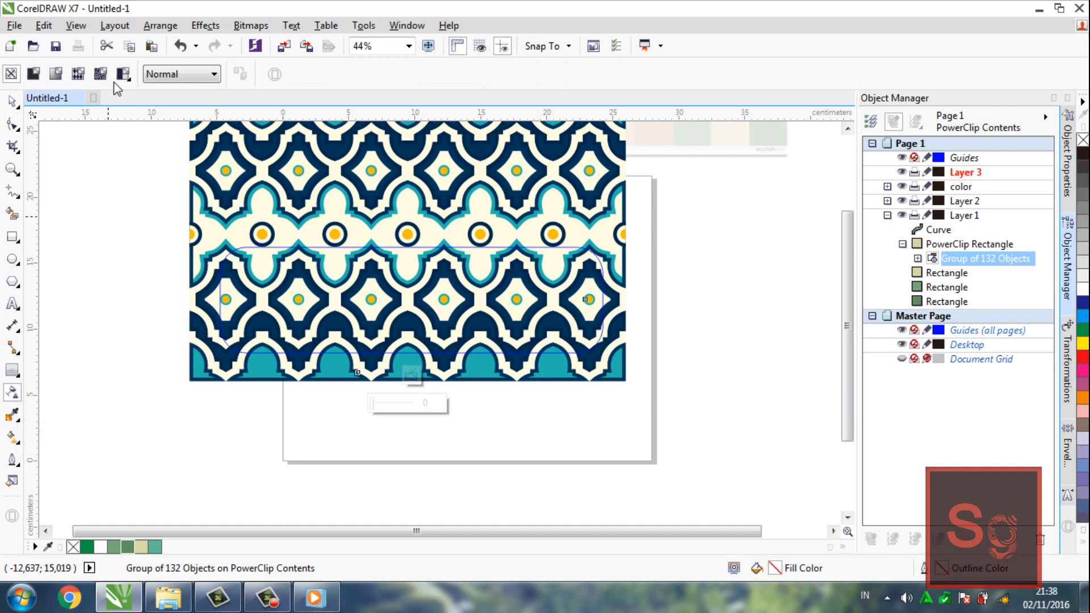
click(185, 74)
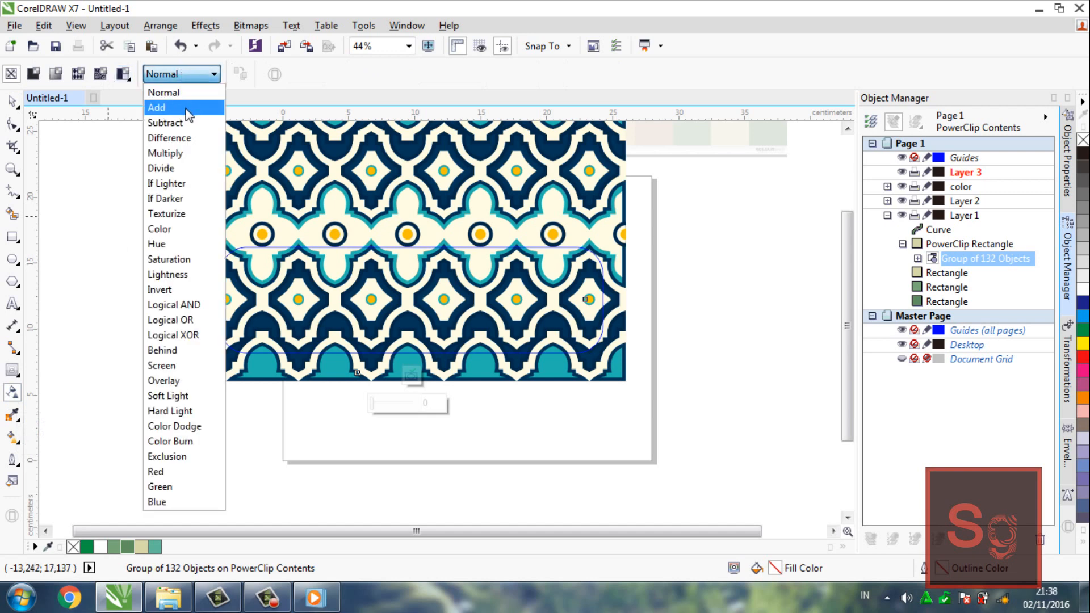
click(162, 107)
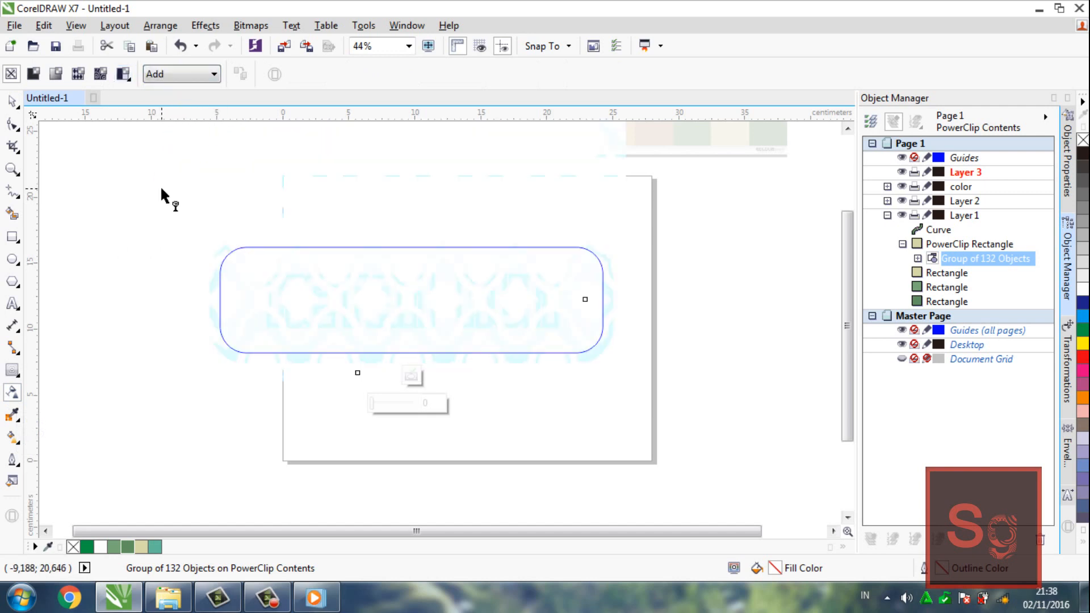
click(187, 74)
click(167, 152)
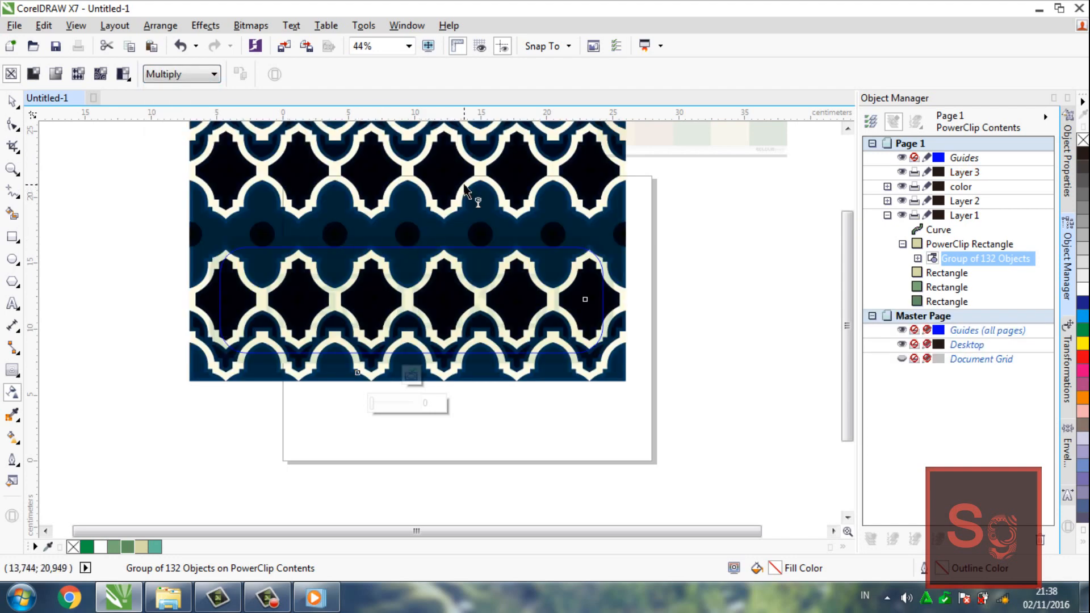
Apply a linear transparency fading the pattern out downwards, turn off free scale and skew, and straighten the gradient vertically
drag(432, 156, 405, 442)
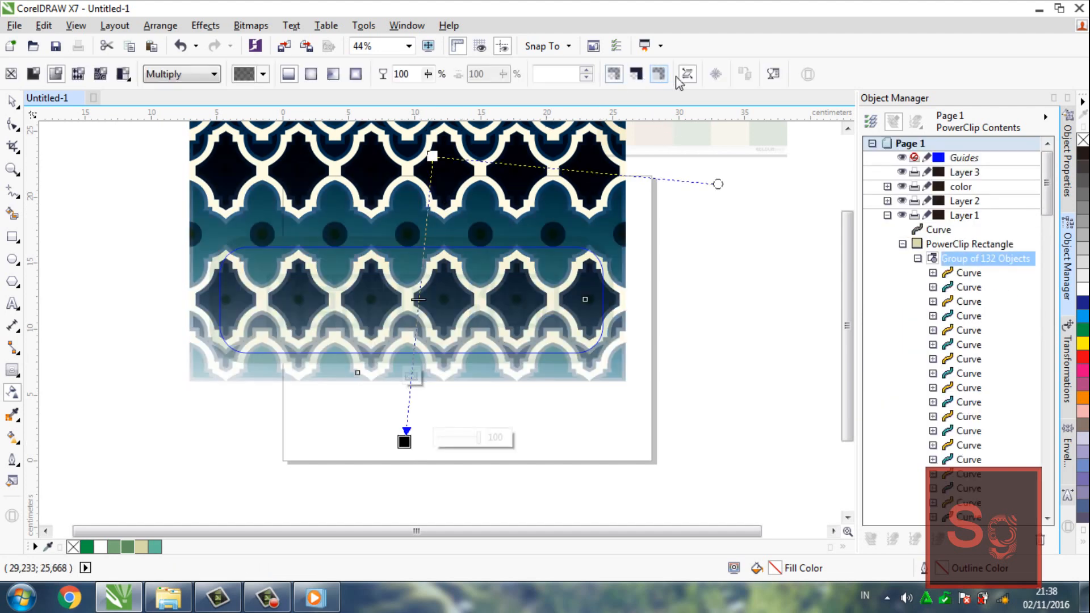
click(686, 76)
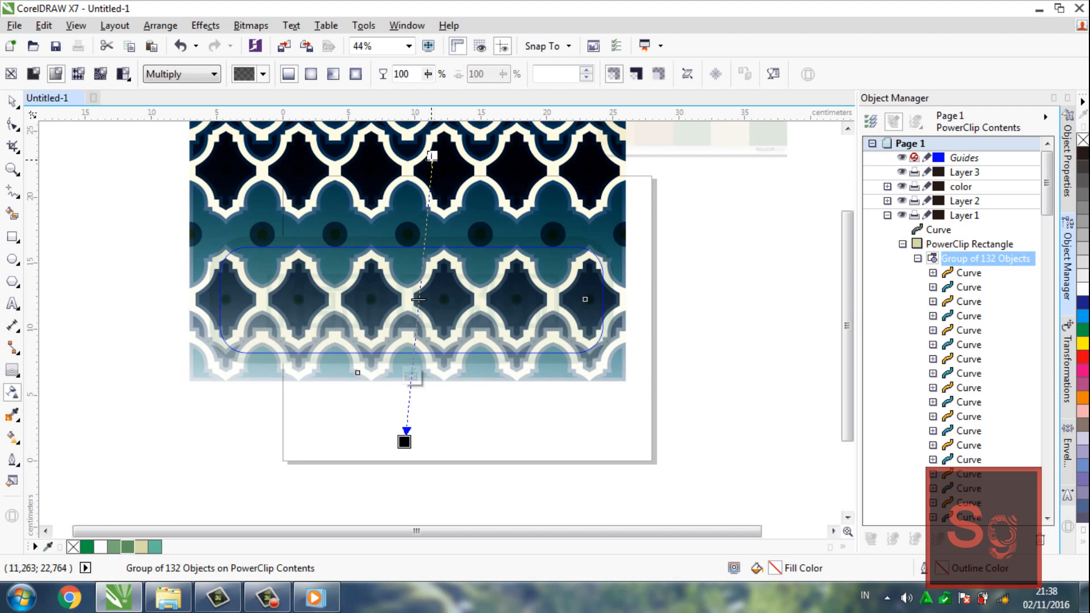
drag(433, 156, 404, 124)
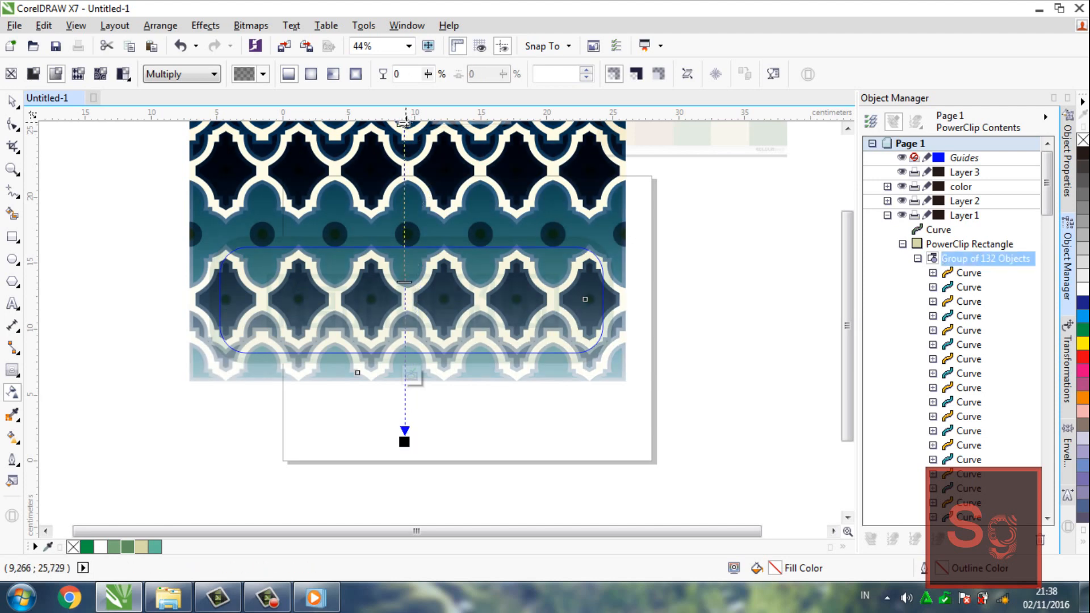
Raise the transparency gradient's start and midpoint above the pattern to soften it, and finish editing the PowerClip
key(z)
click(430, 316)
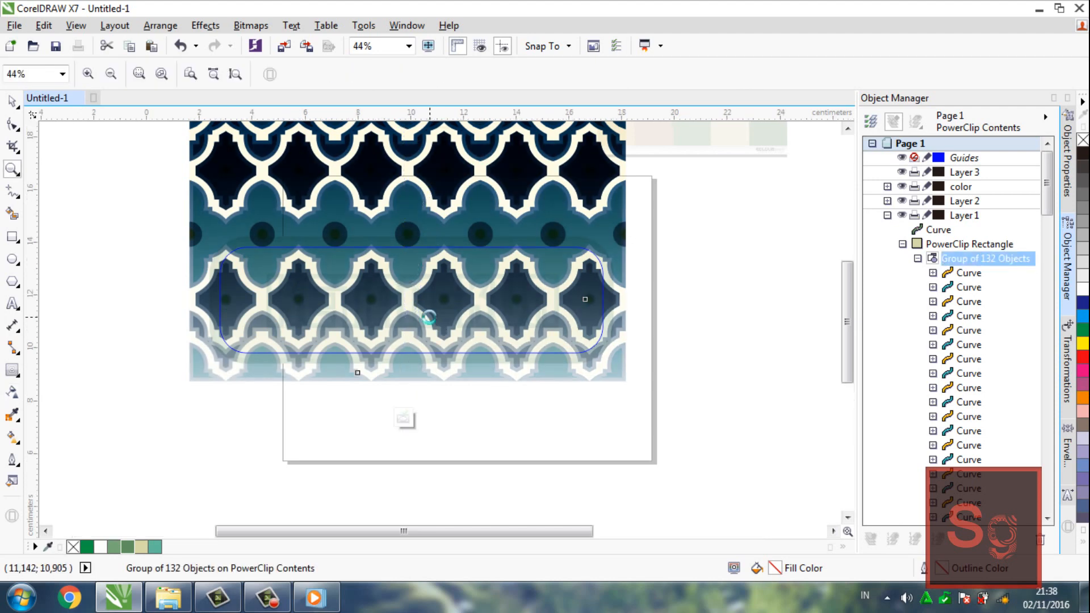
key(F3)
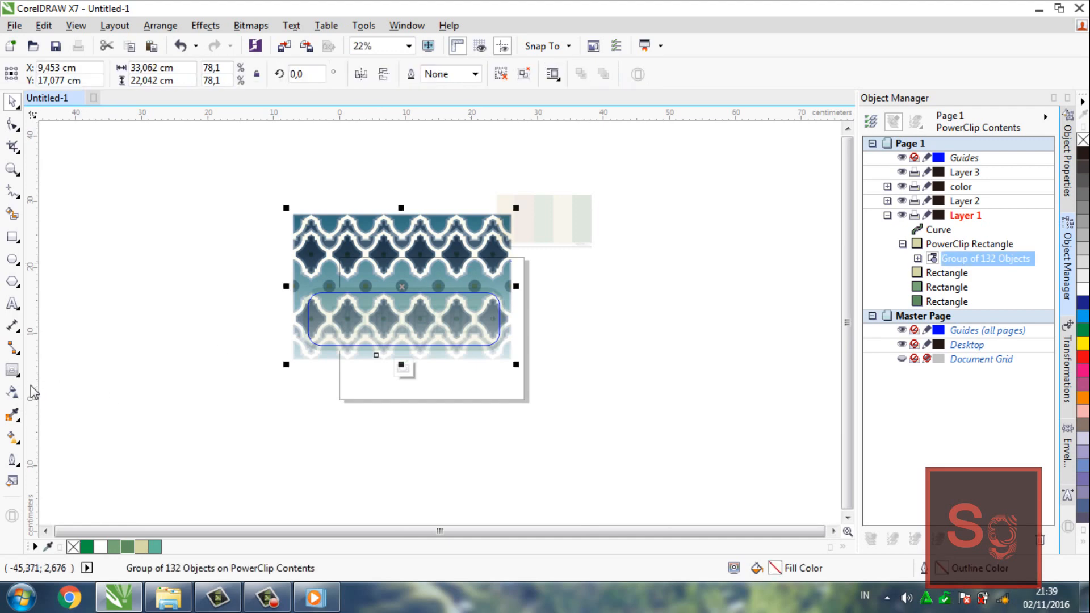
click(12, 392)
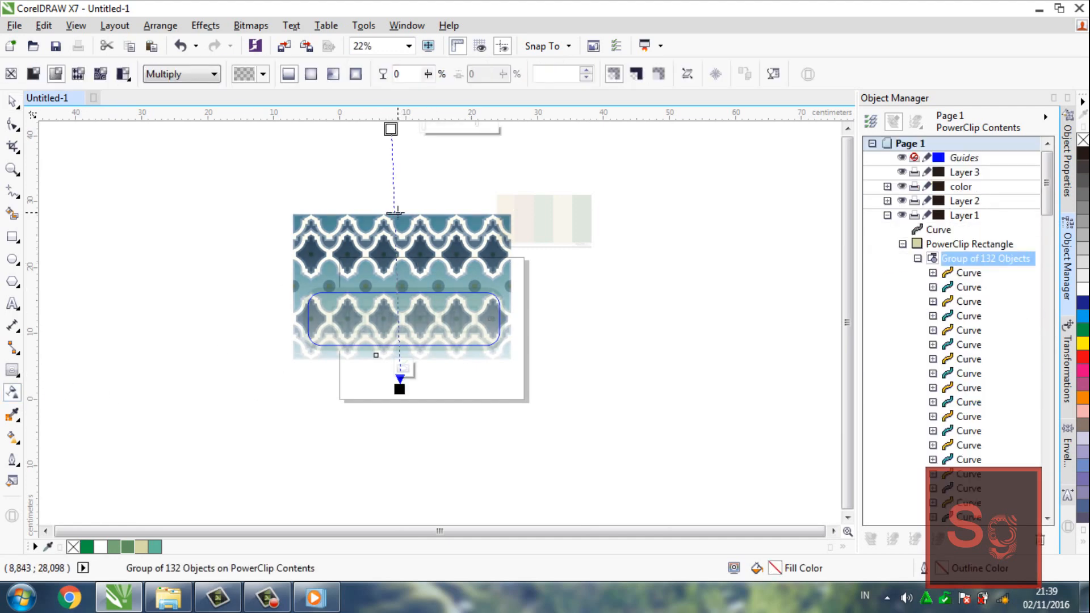
drag(398, 214, 400, 173)
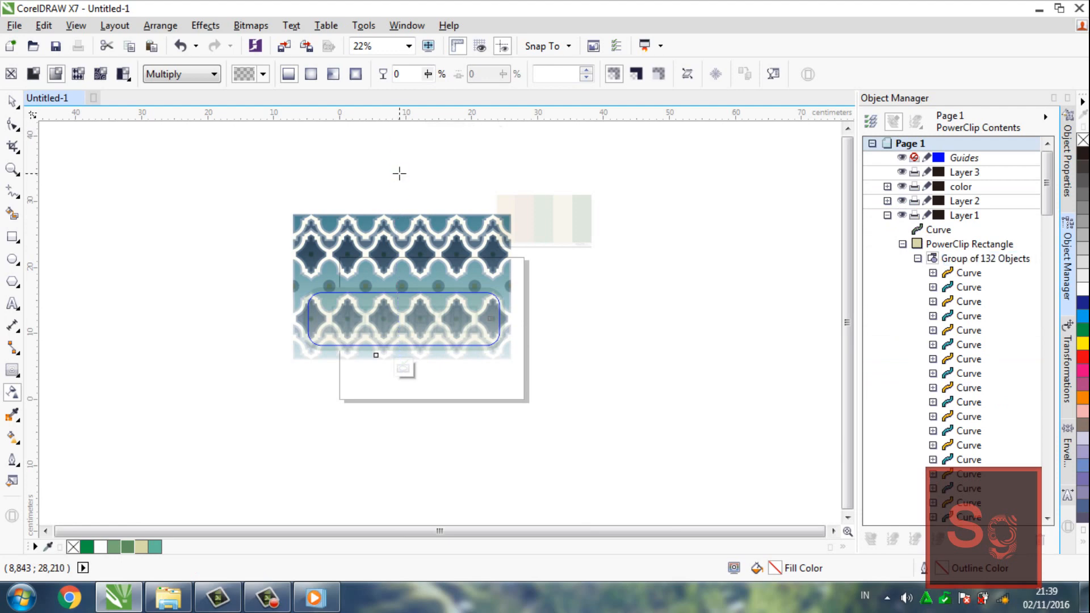
click(404, 368)
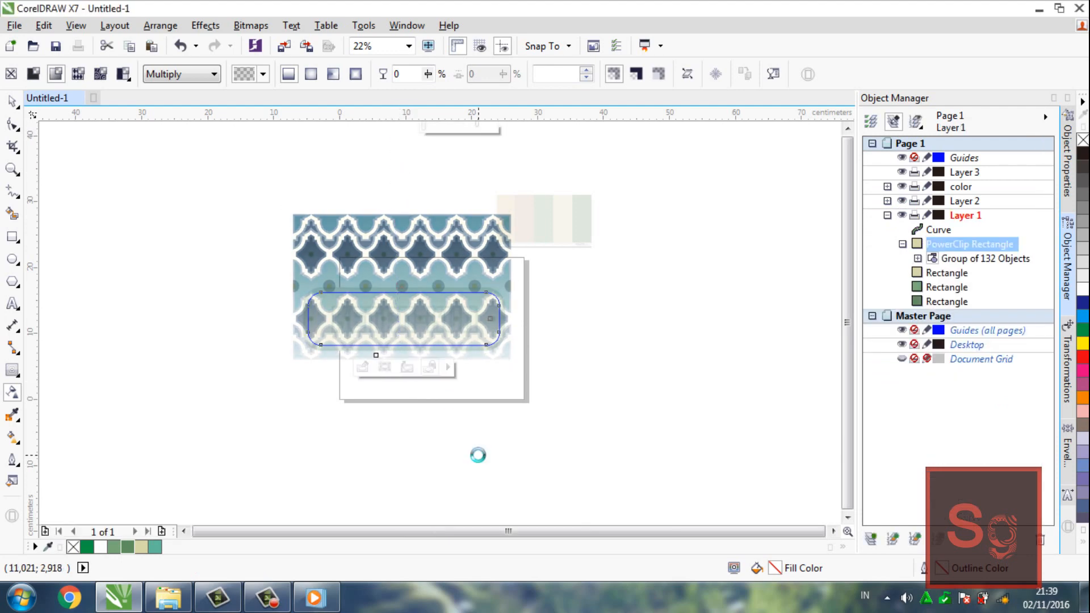
click(532, 414)
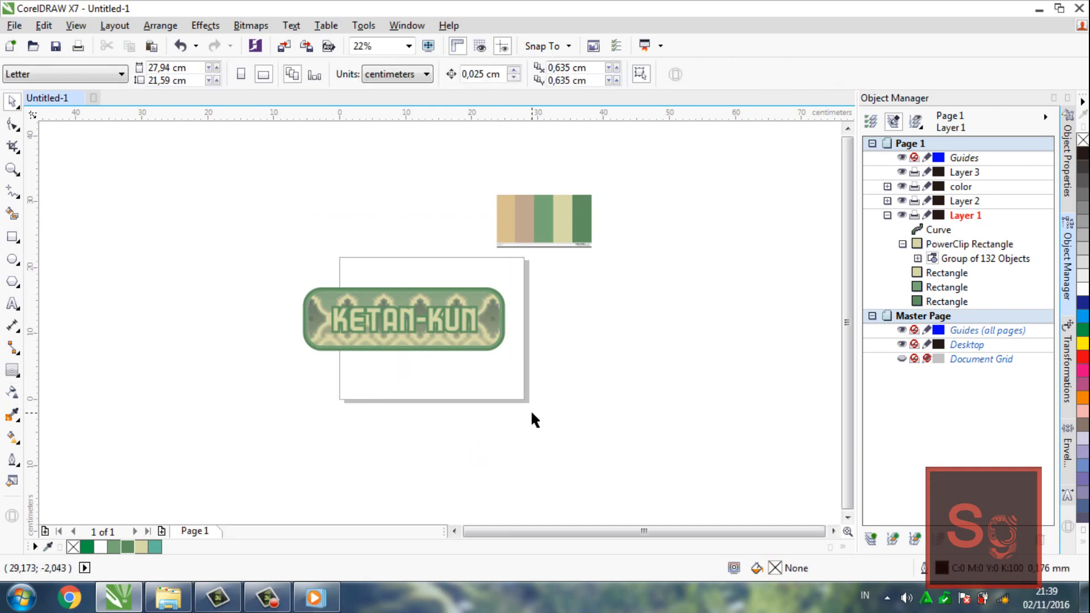
Move the whole KETAN-KUN badge off the page to the left, centring it at about X -26.28, Y 14.44 cm
key(z)
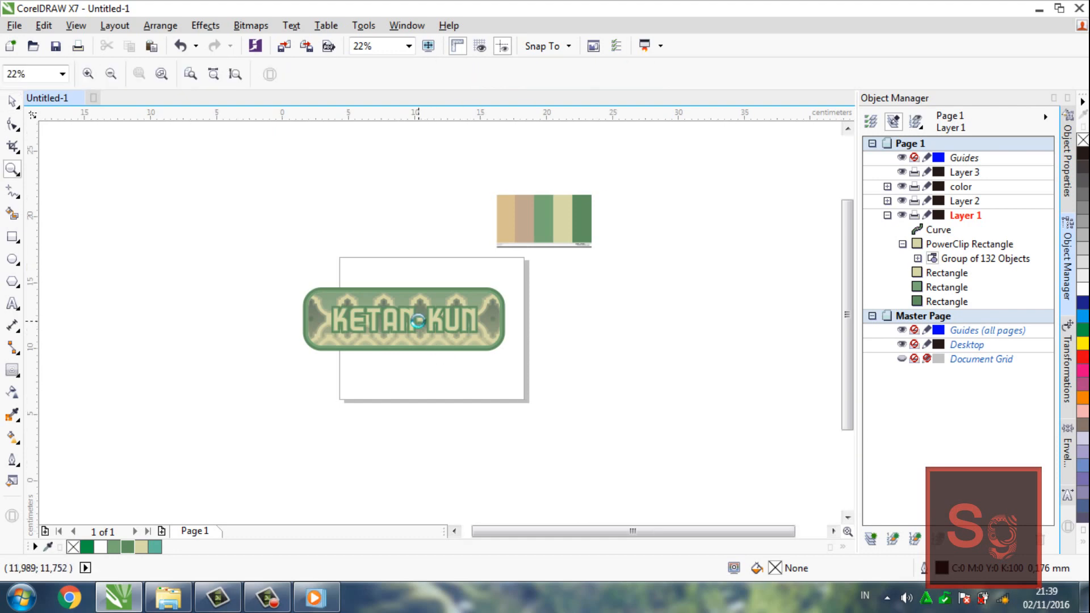
click(419, 322)
click(418, 322)
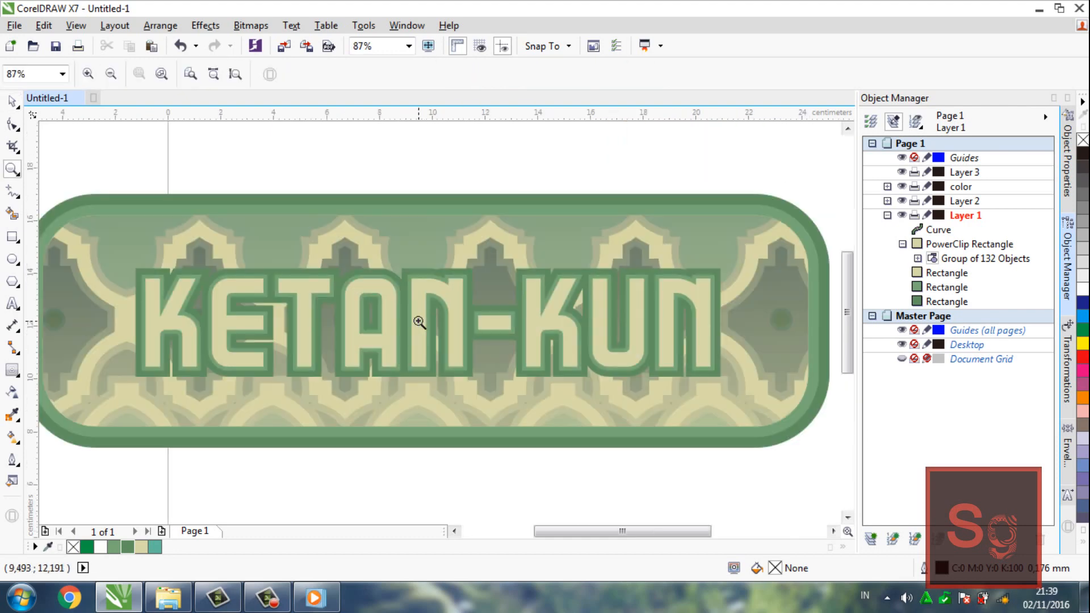
shift+click(419, 322)
shift+click(419, 322)
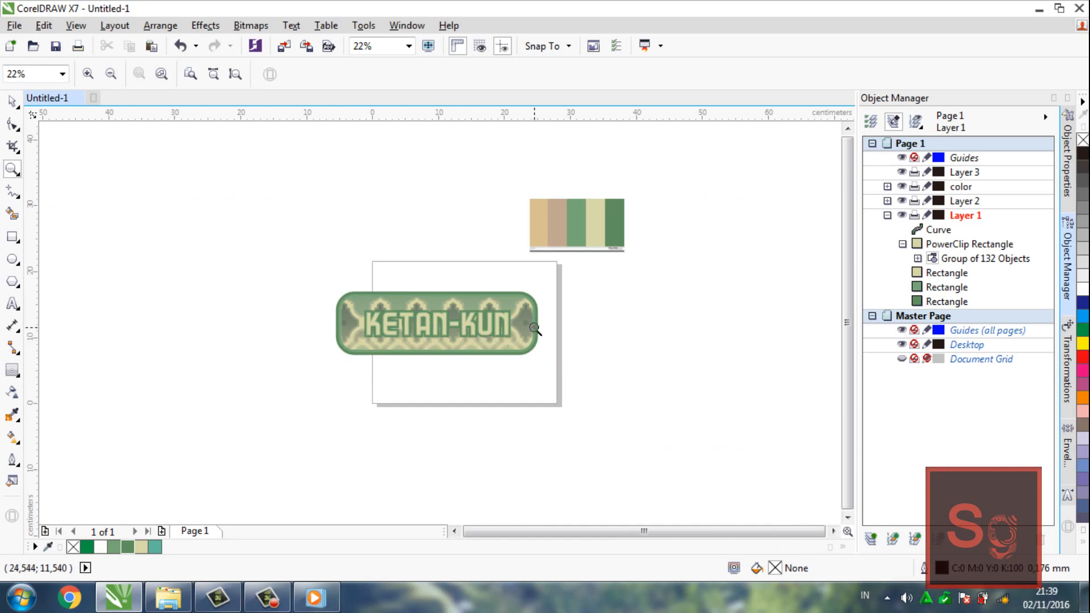
key(space)
drag(313, 280, 543, 411)
drag(435, 324, 319, 342)
click(395, 384)
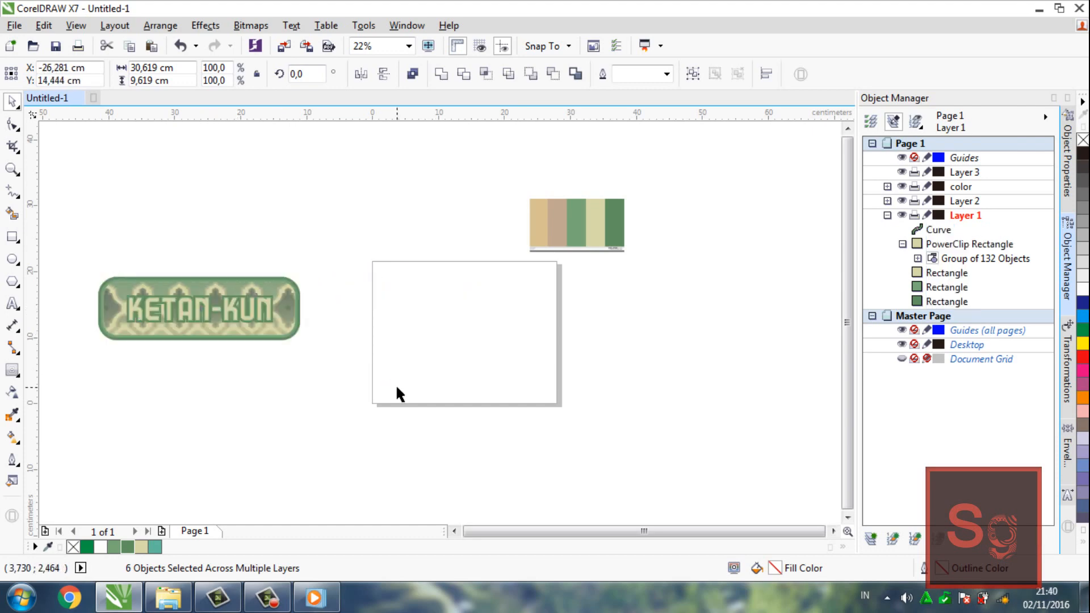
Draw a circle about 20.8 cm in diameter over the badge's right end, centred at about X -6.8, Y 14.44 cm
click(12, 259)
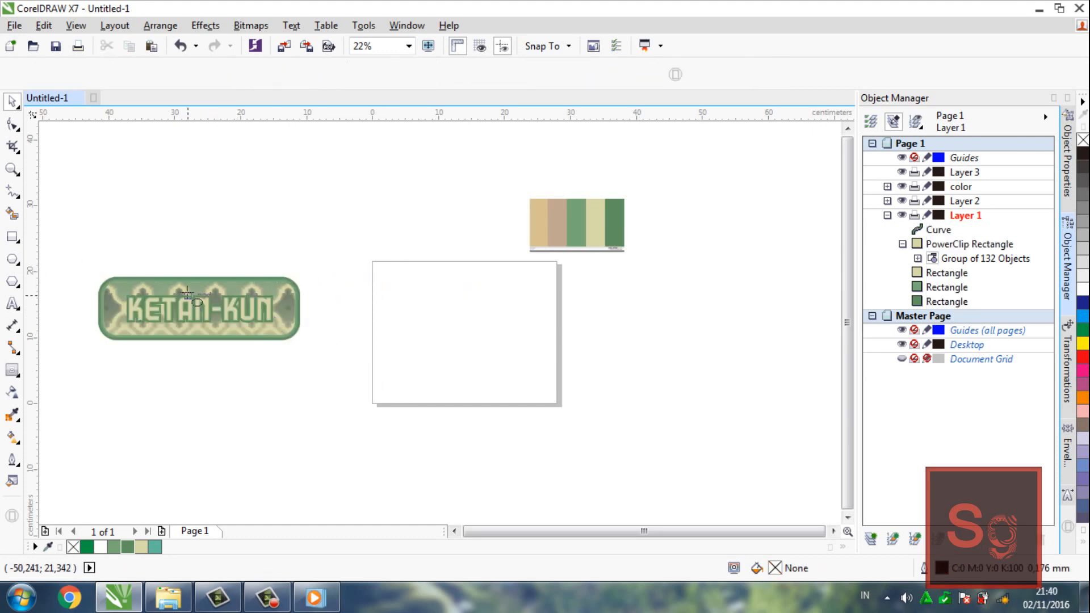
drag(308, 311, 412, 393)
drag(444, 418, 449, 424)
drag(380, 379, 328, 309)
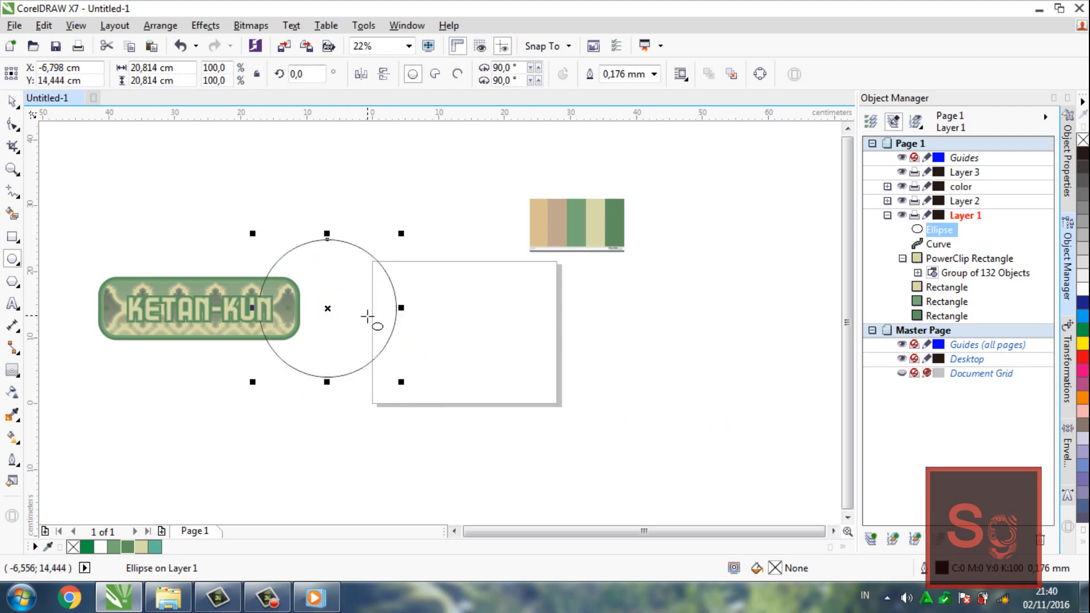
Create a new layer, place it below Layer 1, and transfer the circle onto it
click(871, 538)
click(971, 163)
drag(971, 170, 968, 237)
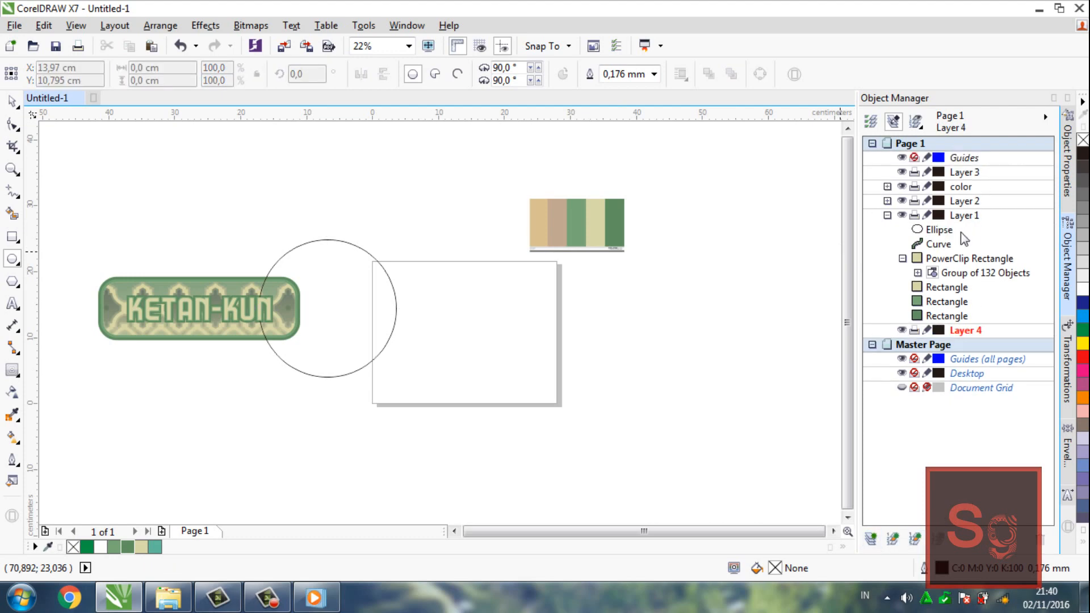
click(954, 230)
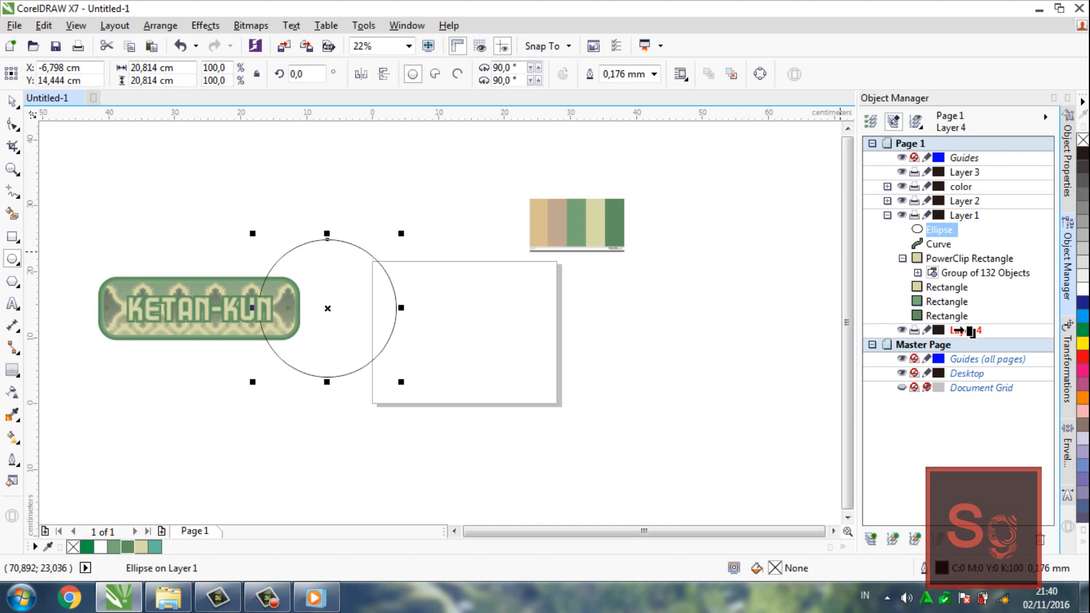
drag(966, 331, 967, 331)
key(space)
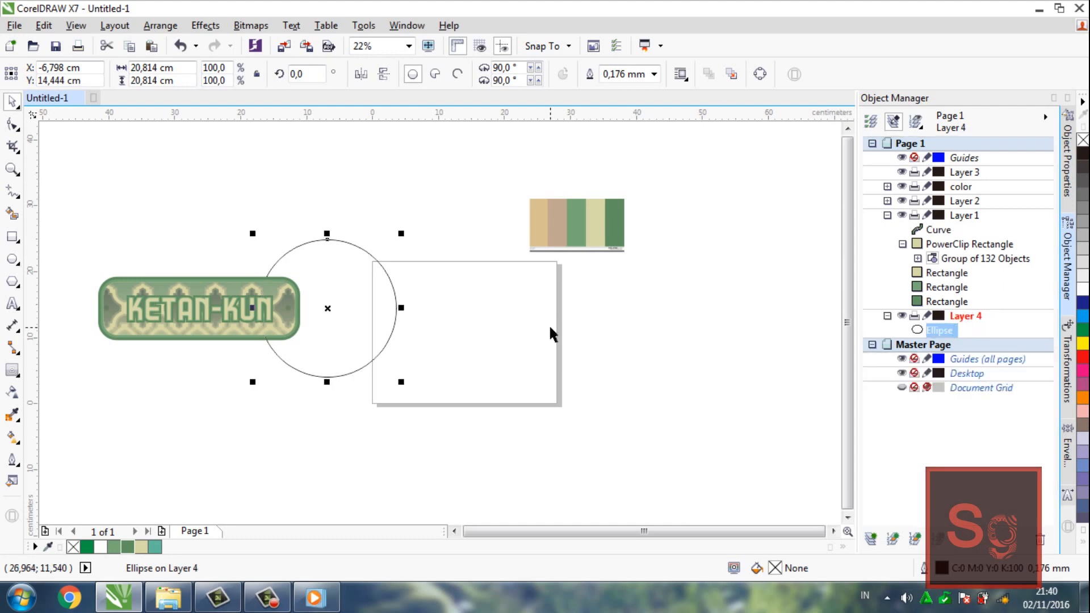
click(549, 324)
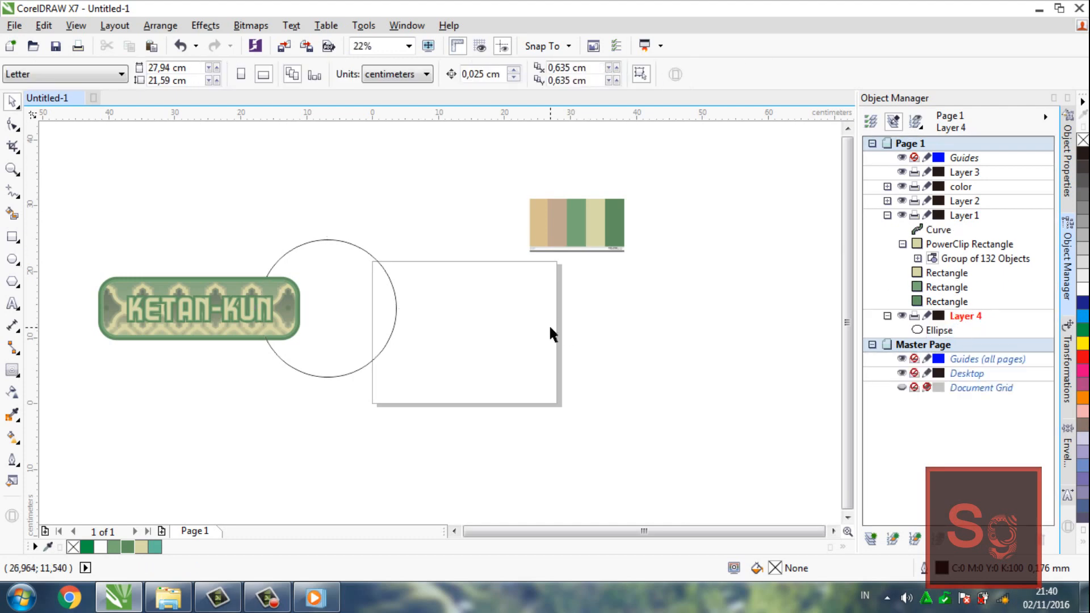
Fill the circle with the cream sampled from the colour swatches (#D8D8A8) and set its outline to None
click(386, 344)
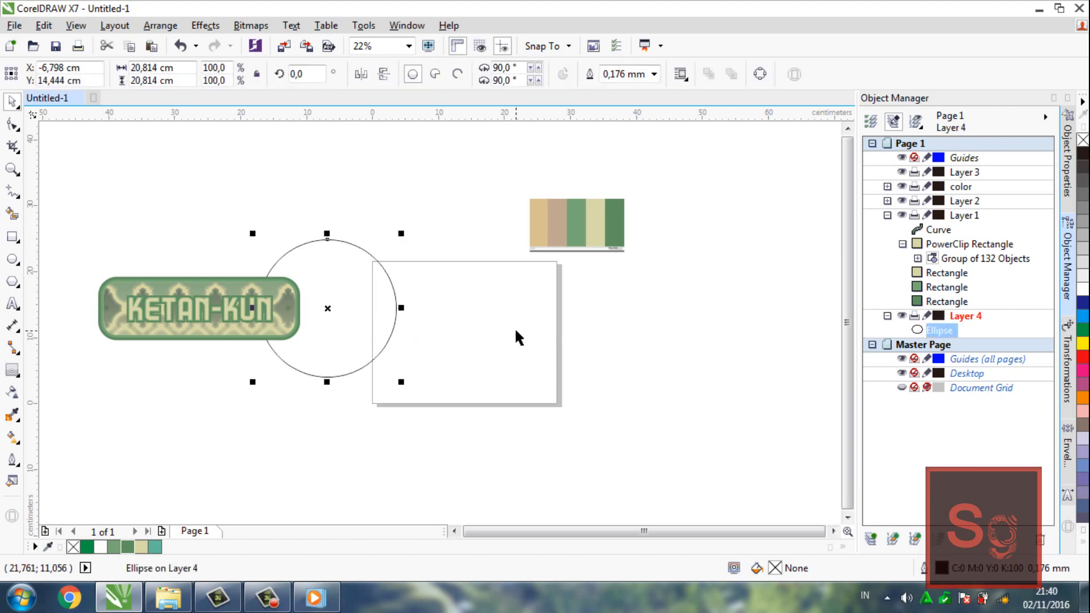
key(i)
click(598, 222)
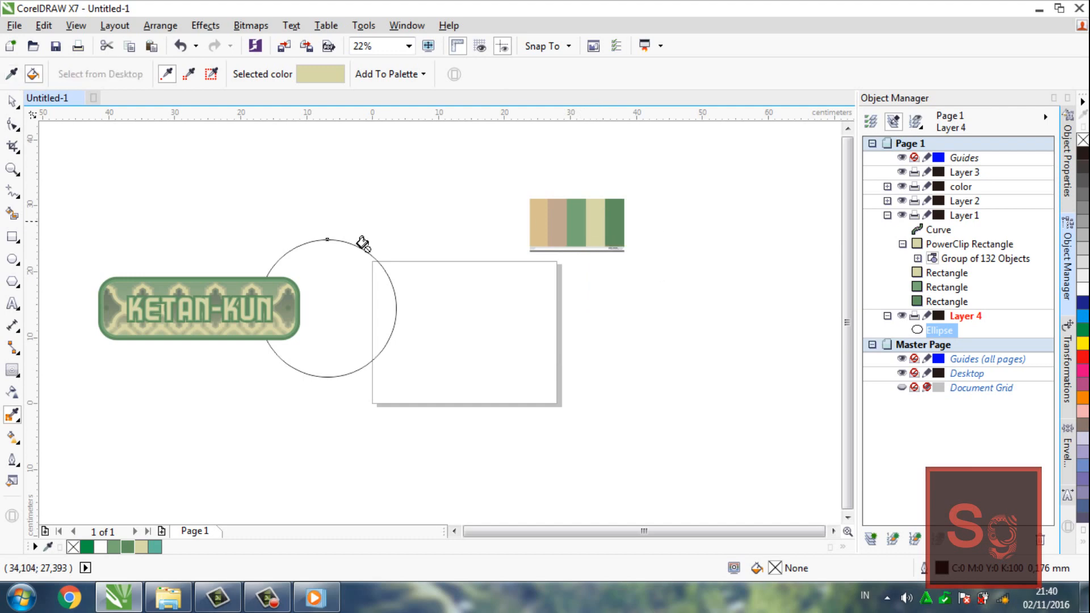
click(343, 259)
key(space)
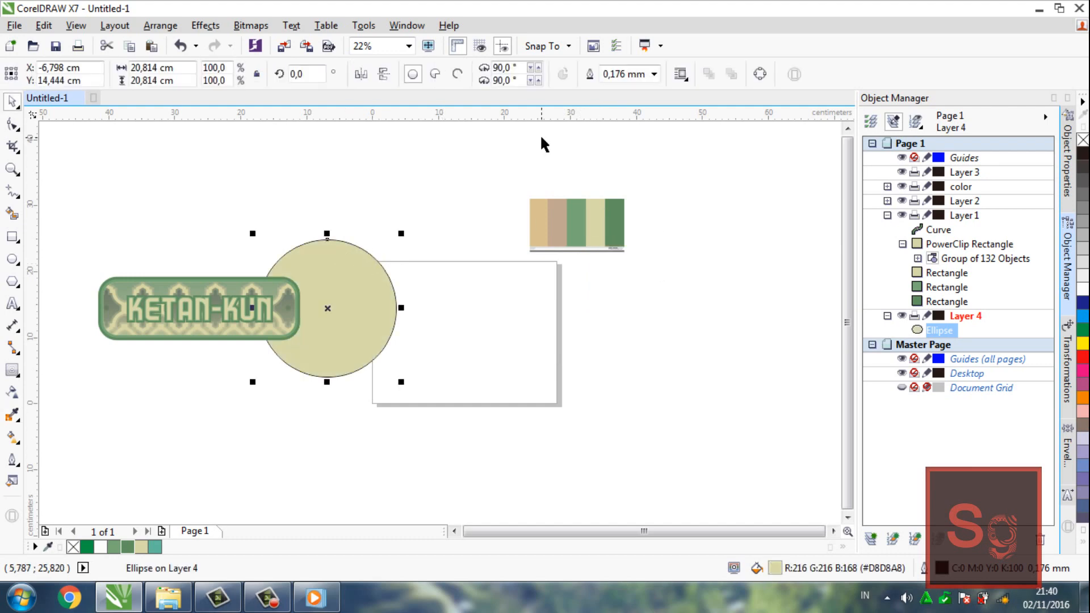
click(654, 74)
click(628, 90)
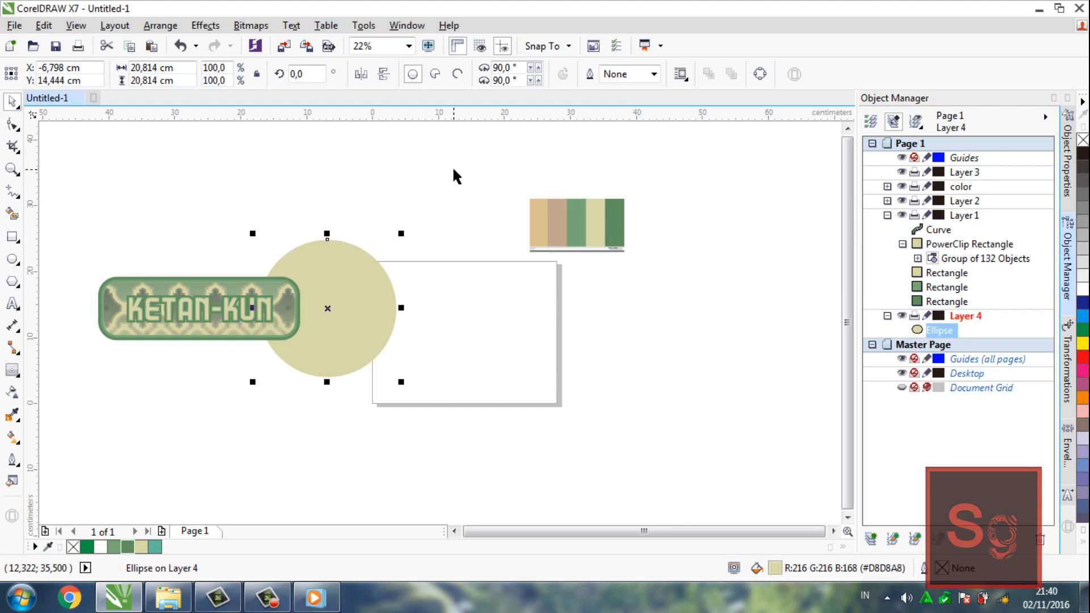
Shift the circle right to about X -4.14 cm and move its layer above the color layer
drag(334, 287, 351, 288)
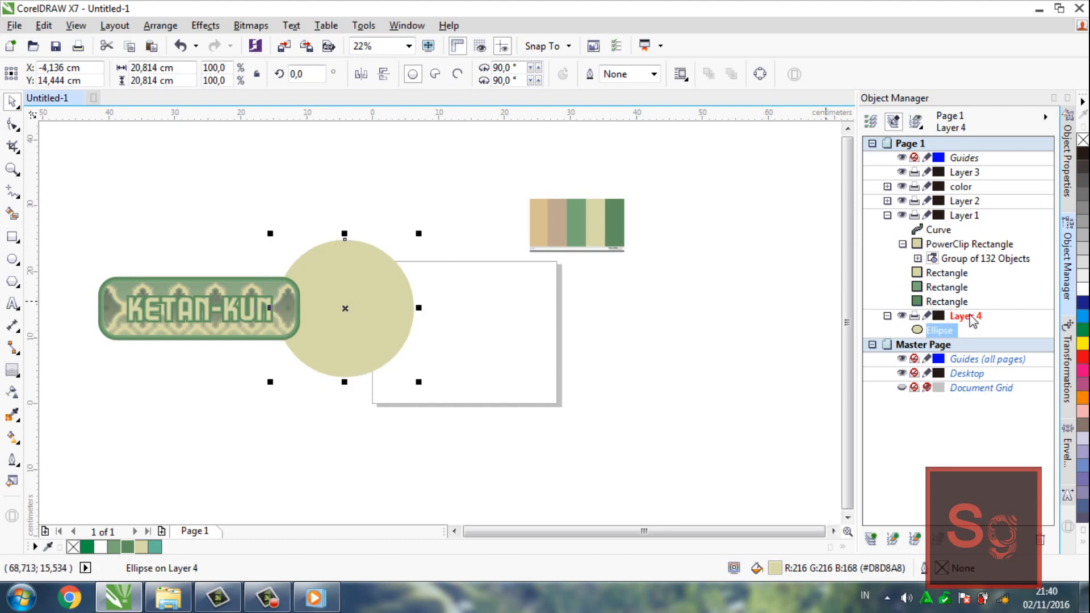
drag(965, 284, 966, 179)
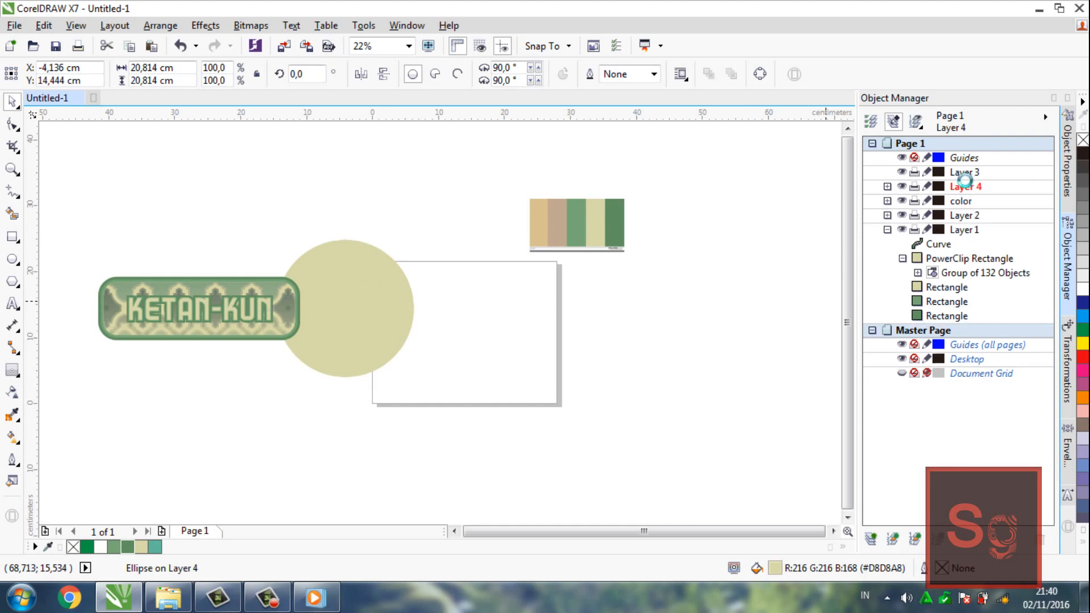
click(636, 264)
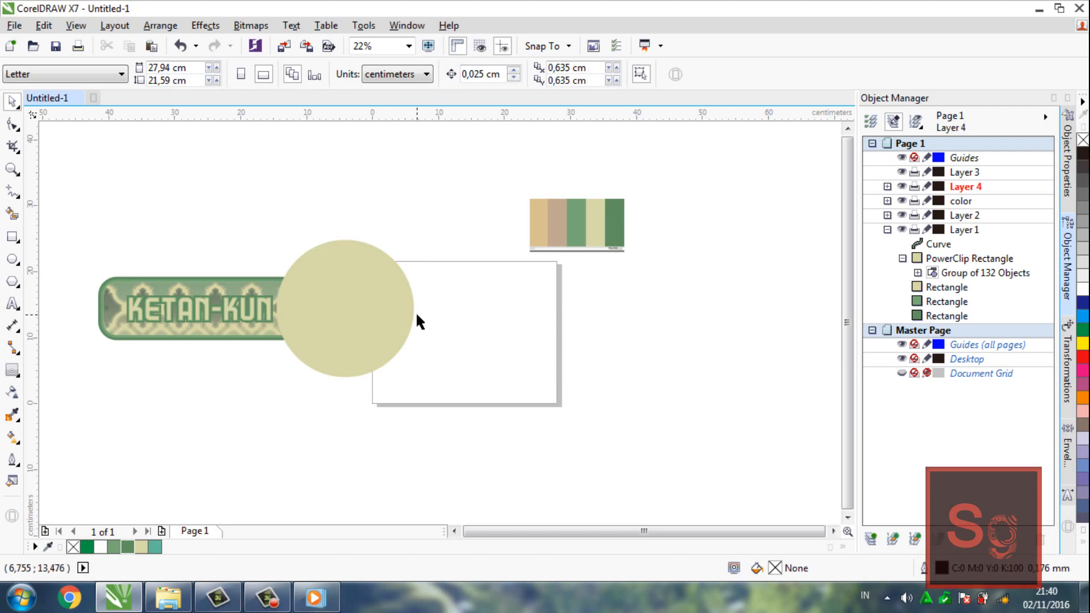
Apply a two-step inside contour to the circle with a 0.605 cm offset
click(389, 307)
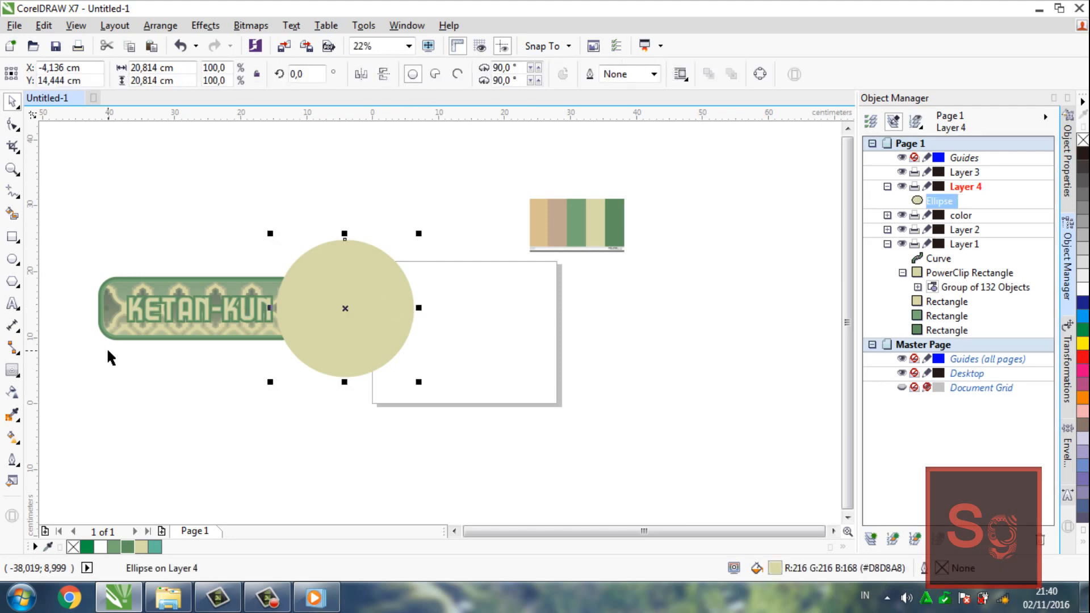
click(12, 370)
click(367, 74)
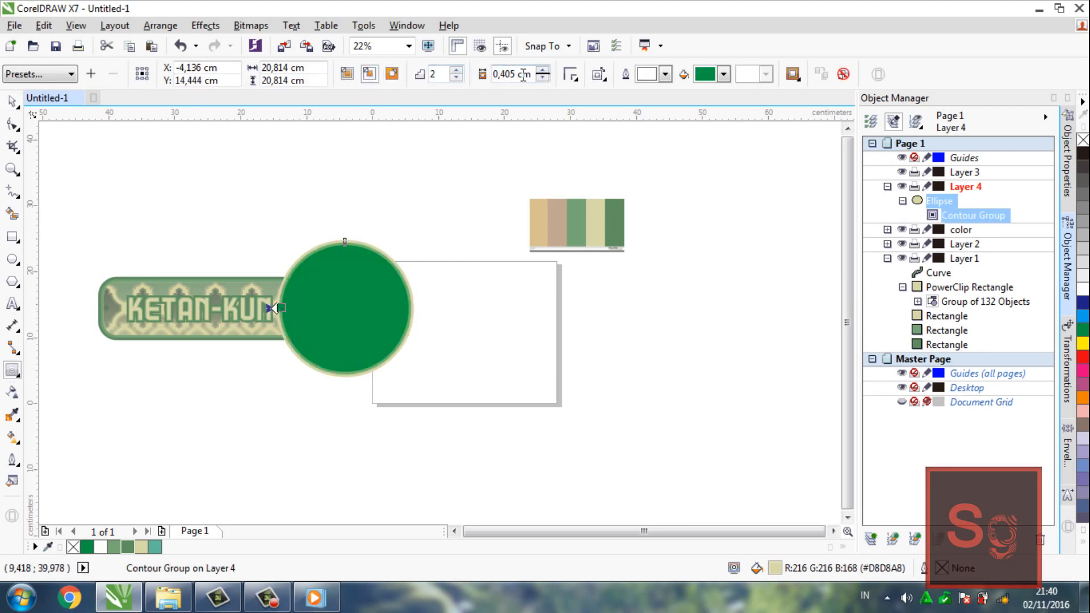
click(543, 77)
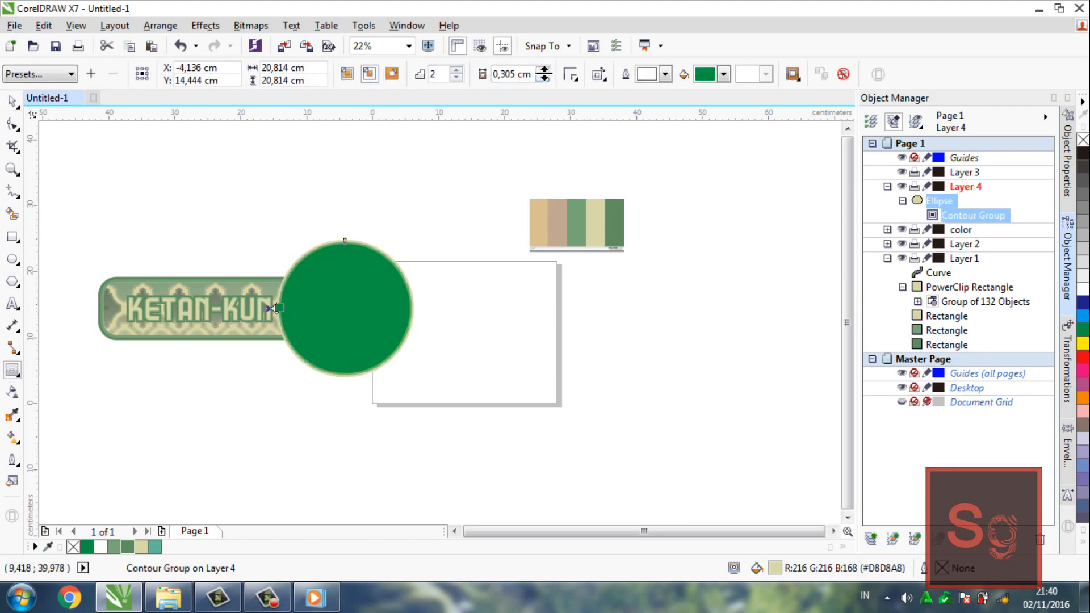
click(544, 71)
click(544, 70)
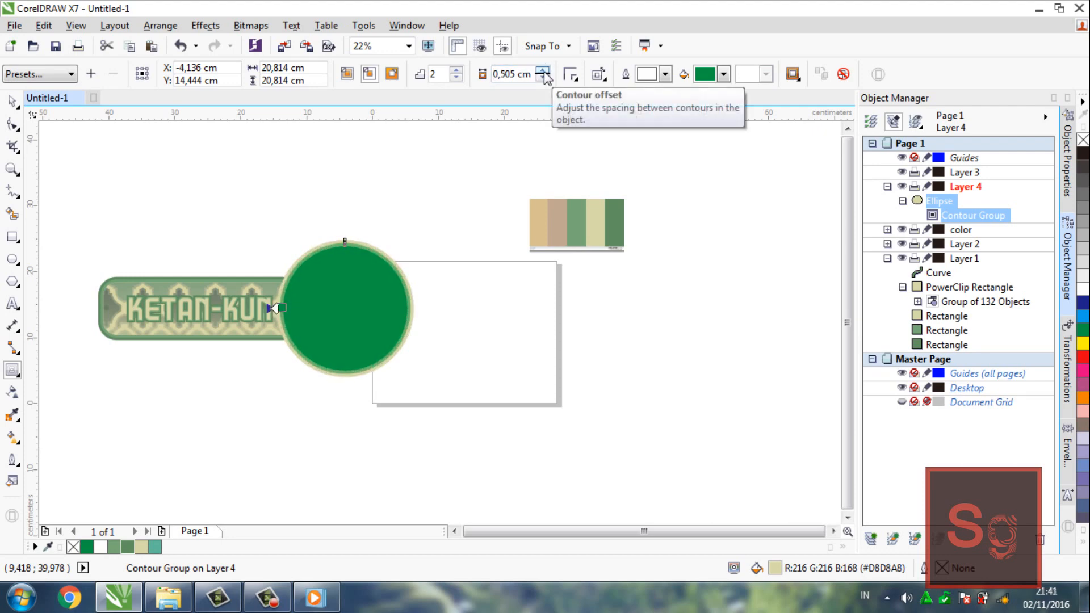
click(543, 70)
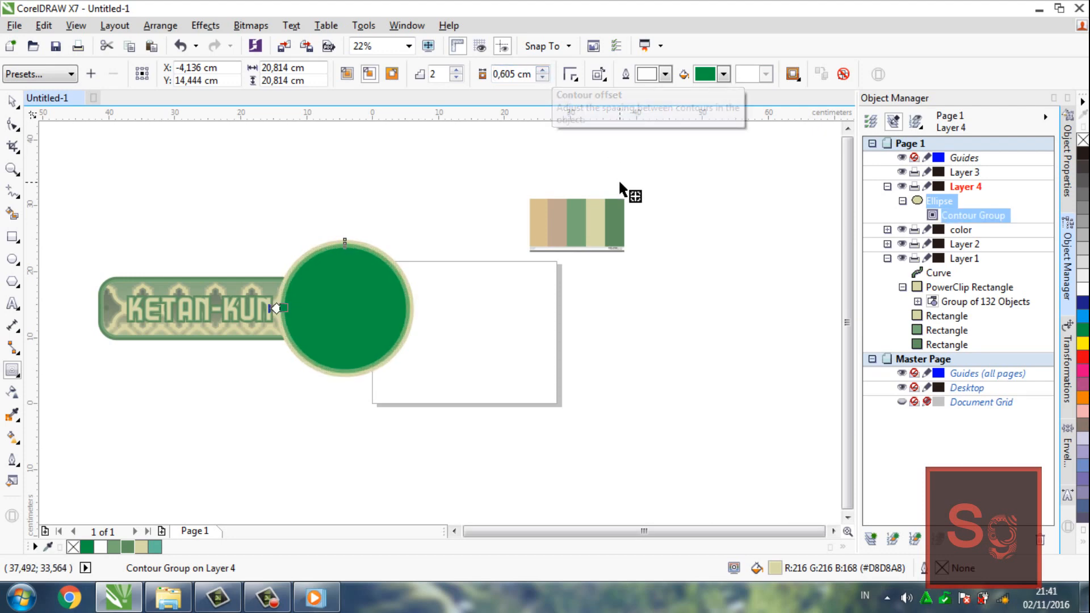
Break the circle's contour group apart and ungroup all its objects into separate ellipses
right_click(960, 223)
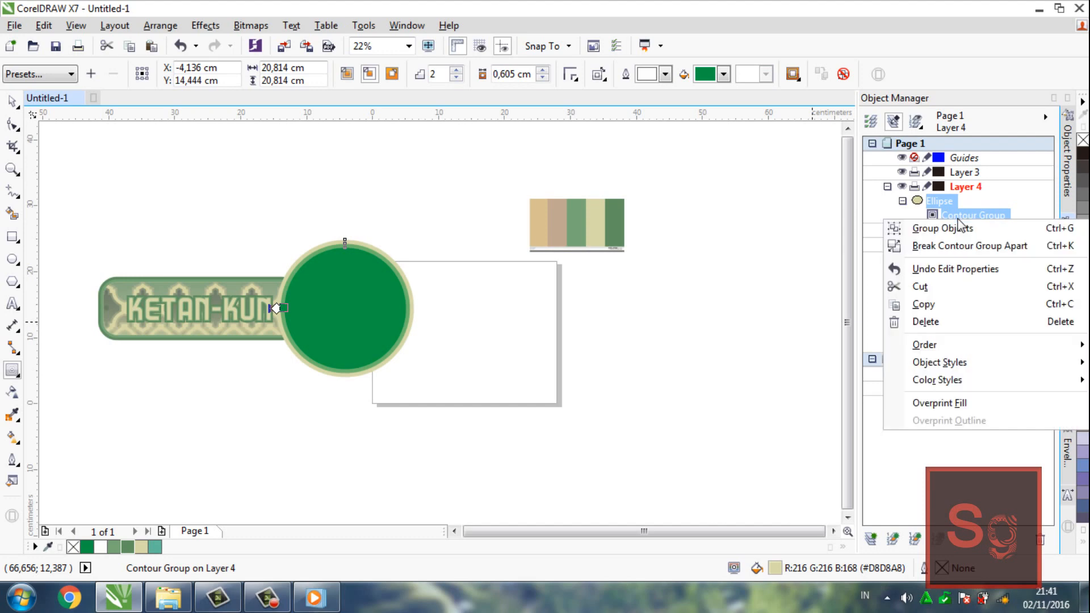
click(976, 246)
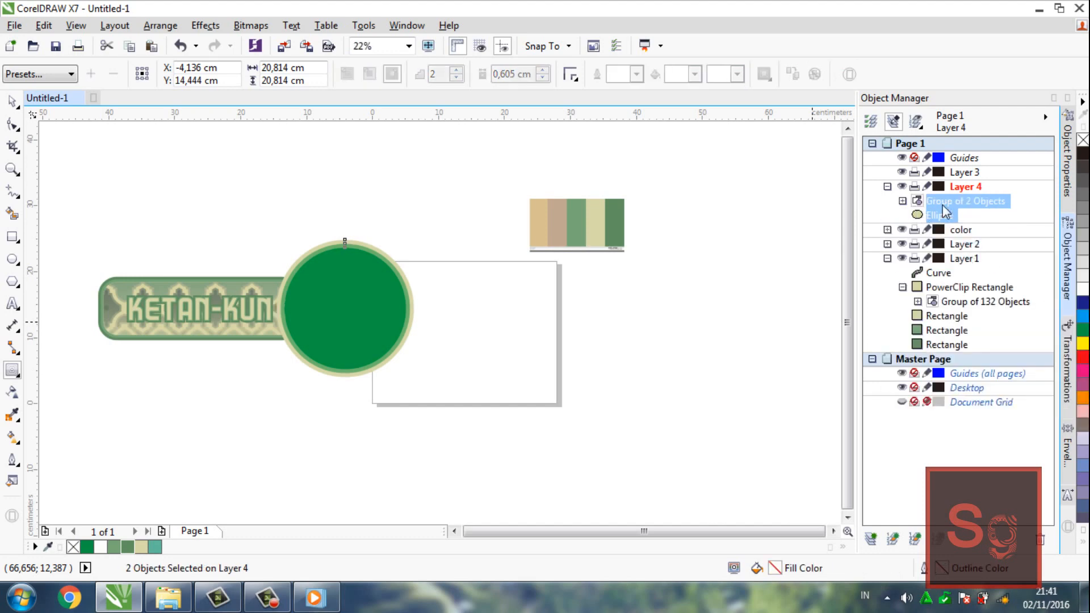
click(943, 202)
right_click(943, 203)
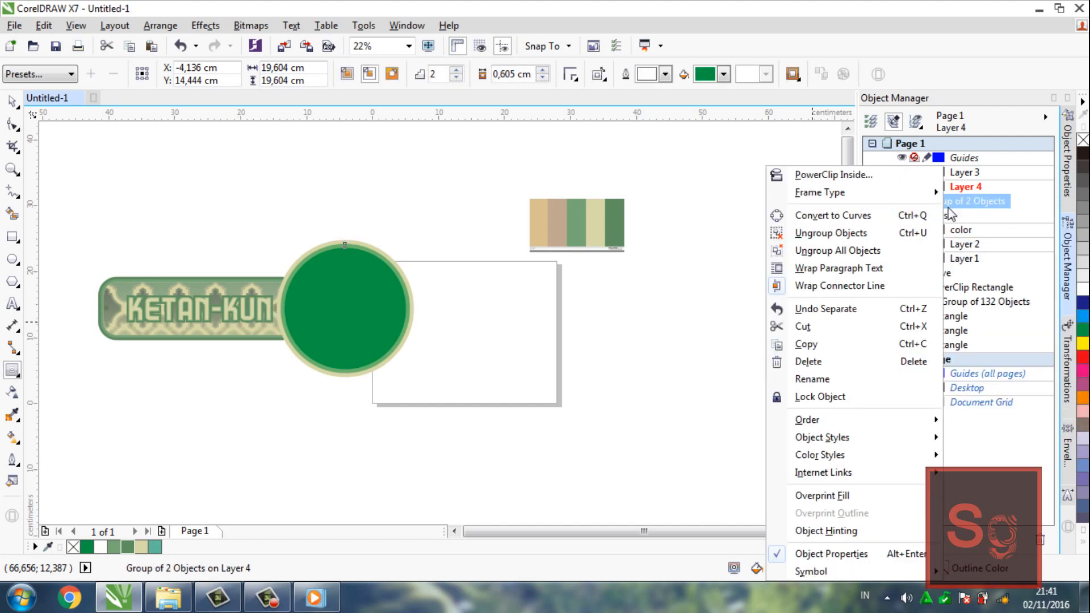
click(890, 251)
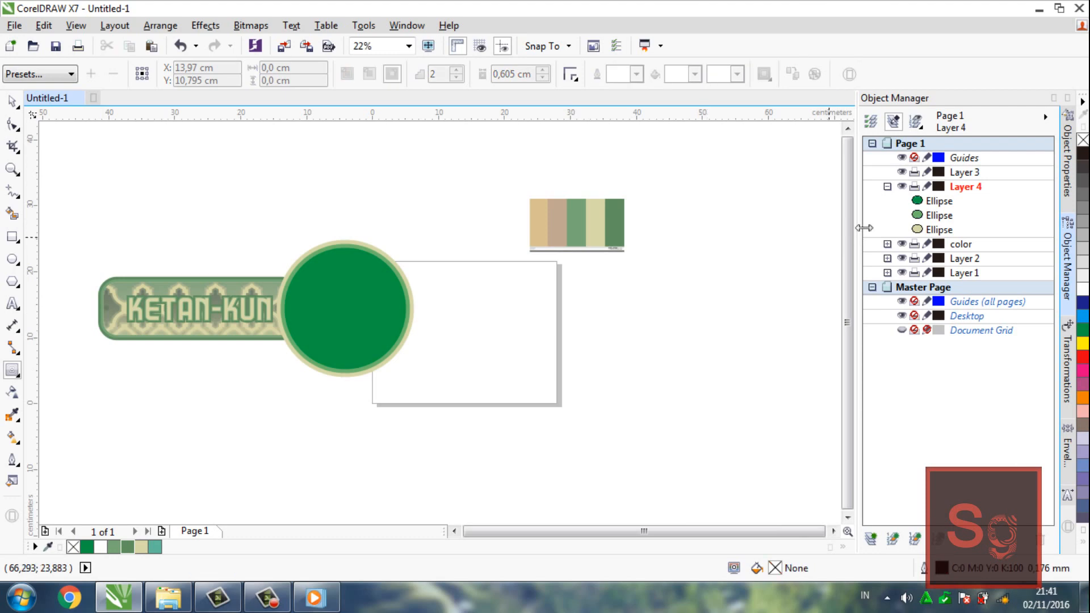
Fill the innermost circle with the document palette's cream, R216 G216 B168
click(940, 230)
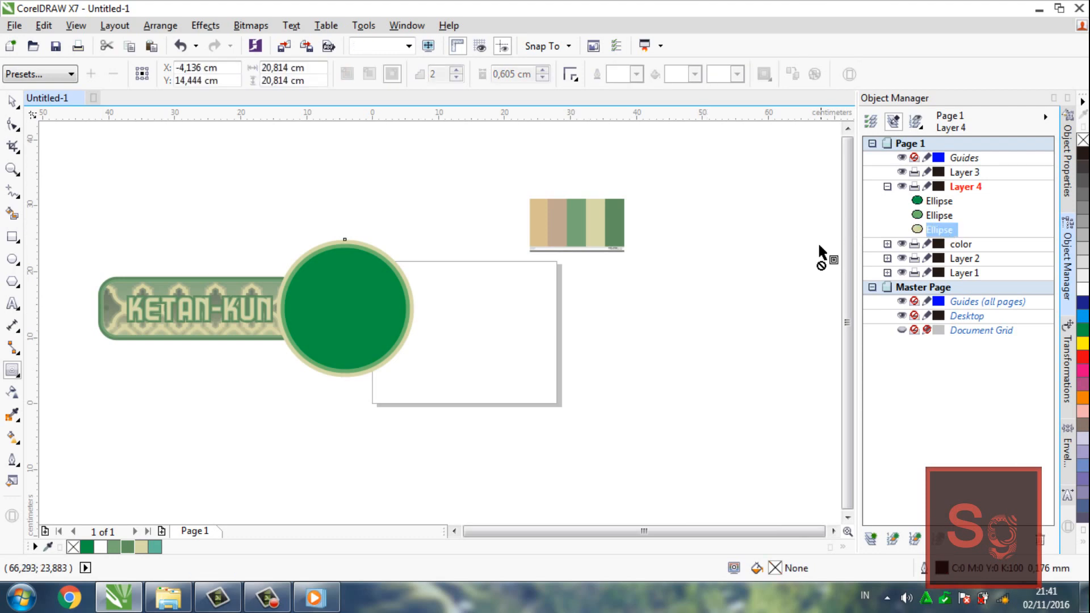
click(940, 201)
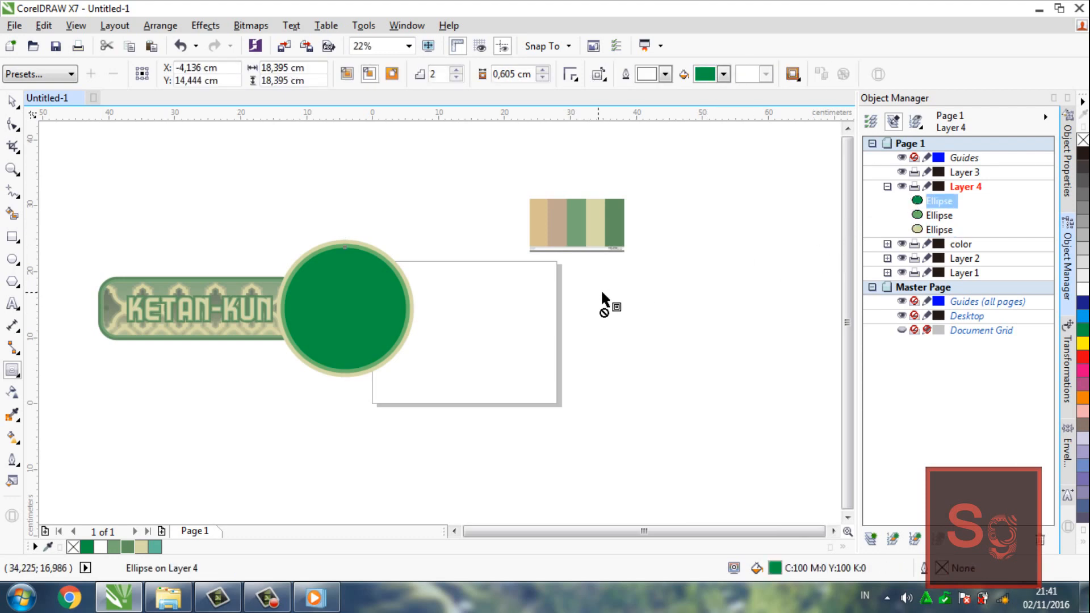
drag(429, 360, 397, 384)
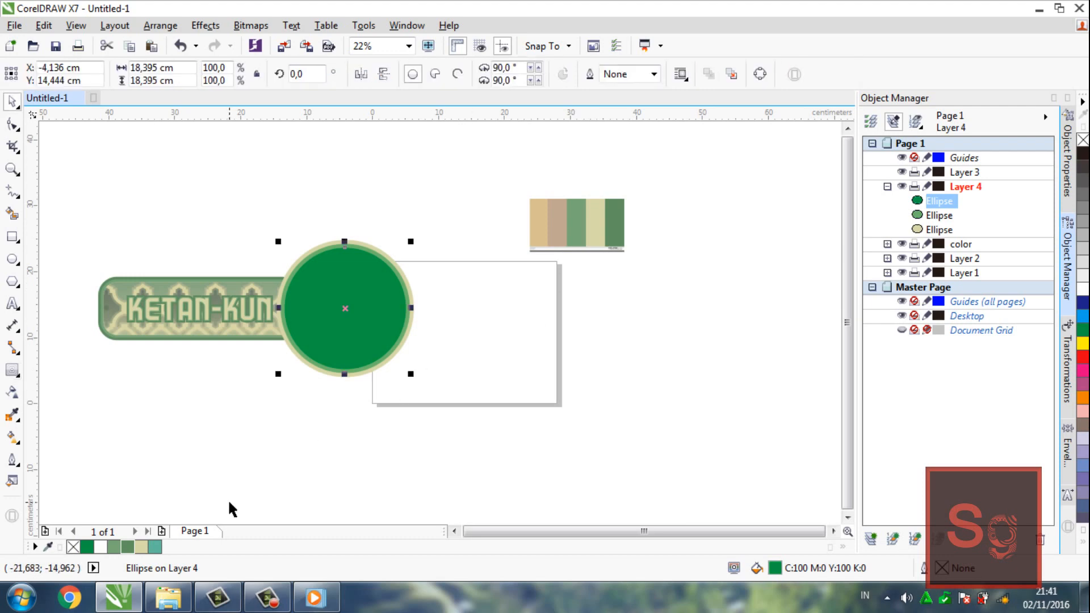
click(142, 548)
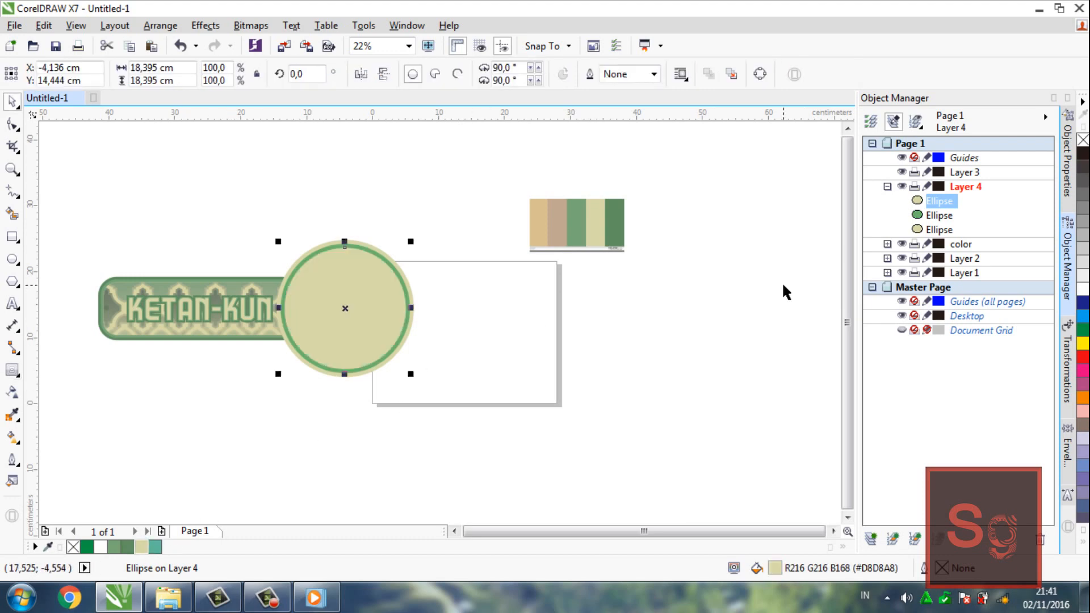
Fill the middle circle with the palette's lighter muted green and the outermost circle with the darker green, R96 G144 B96
click(932, 218)
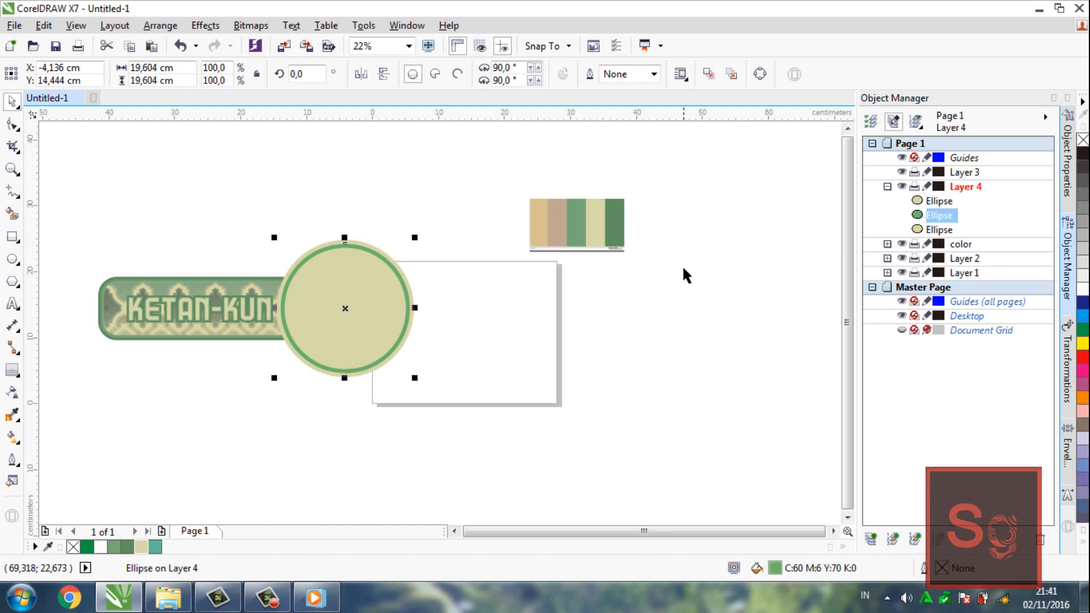
click(116, 547)
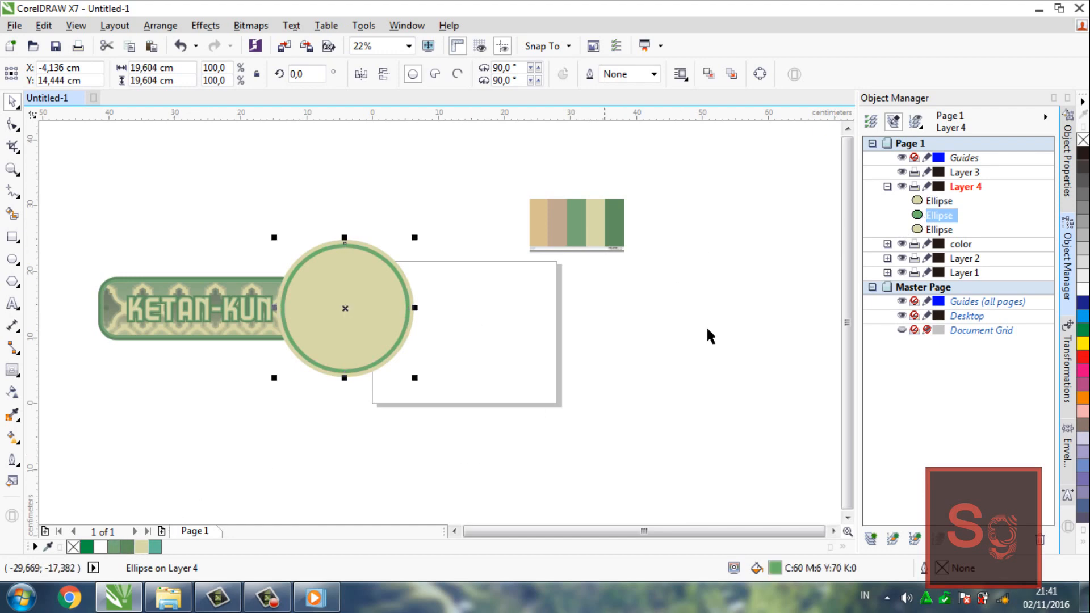
click(941, 231)
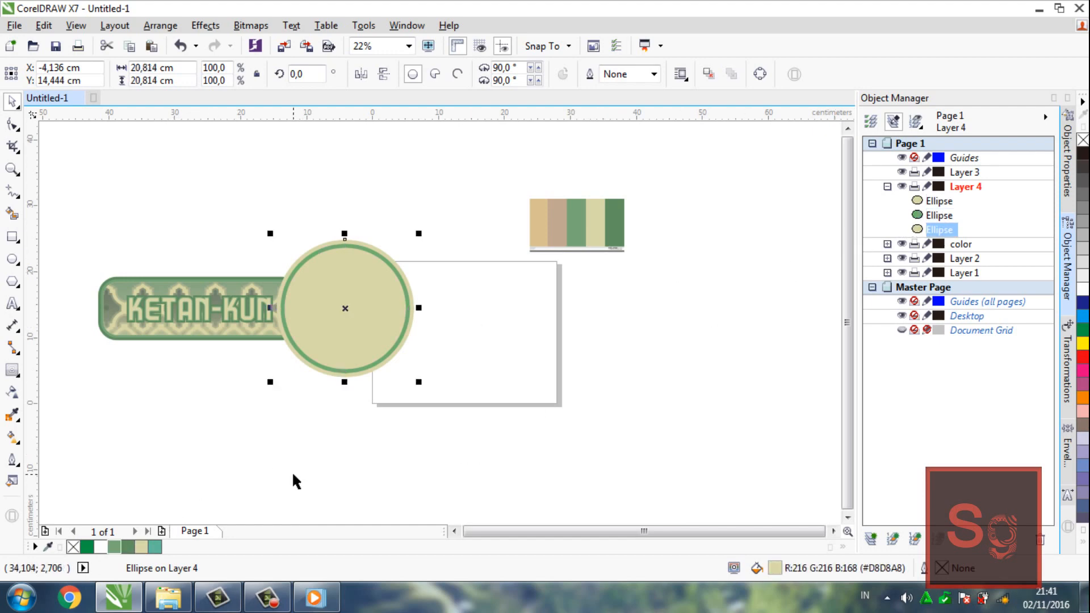
click(128, 546)
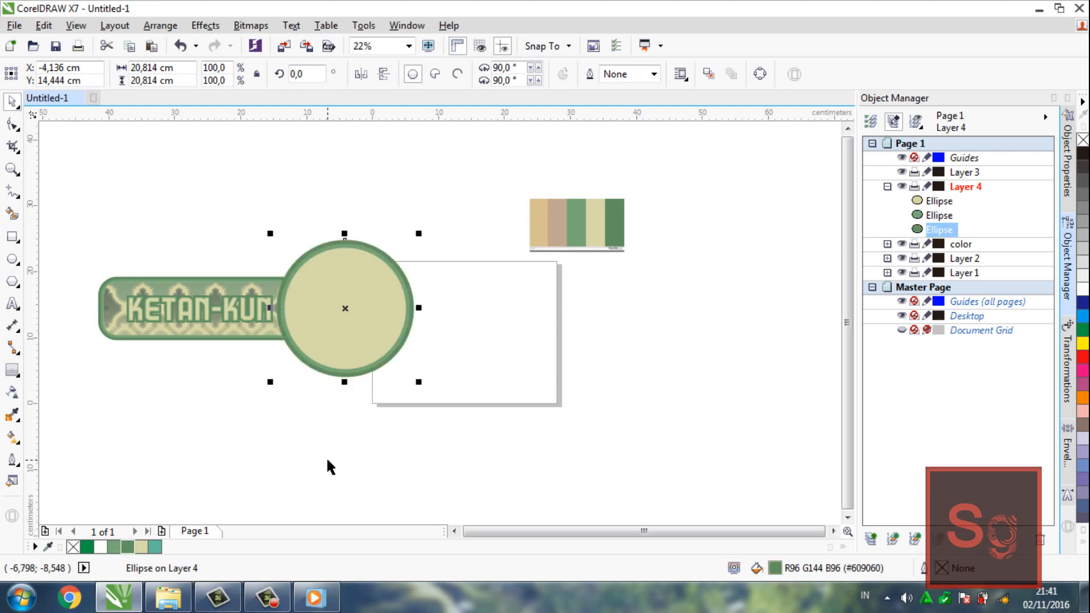
click(328, 460)
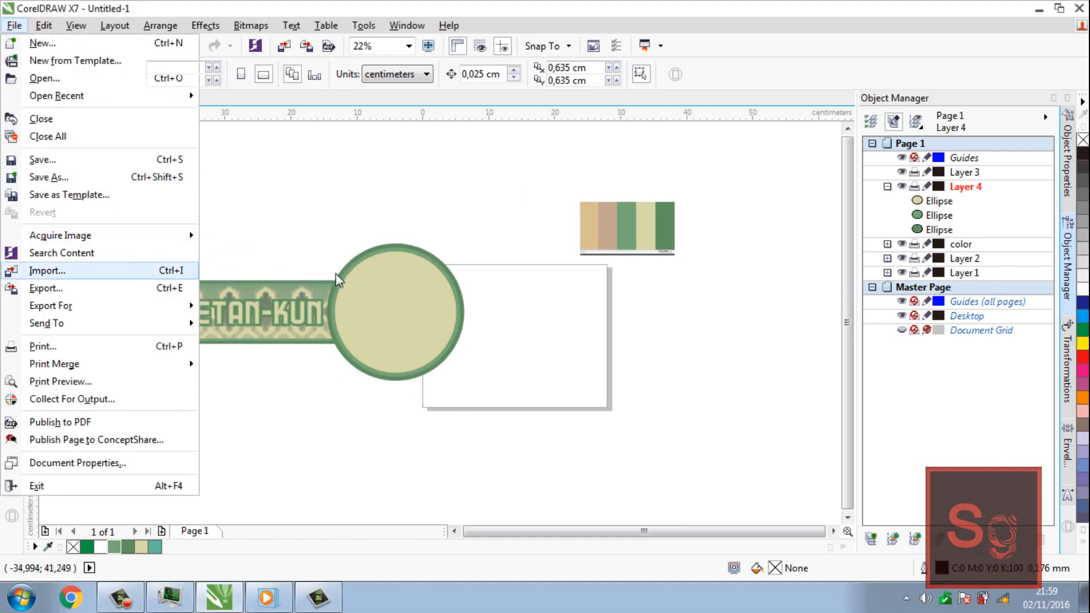
Import the thumbs-up image unduhan from the Pictures library and place it at its original size near the page's right edge
click(145, 271)
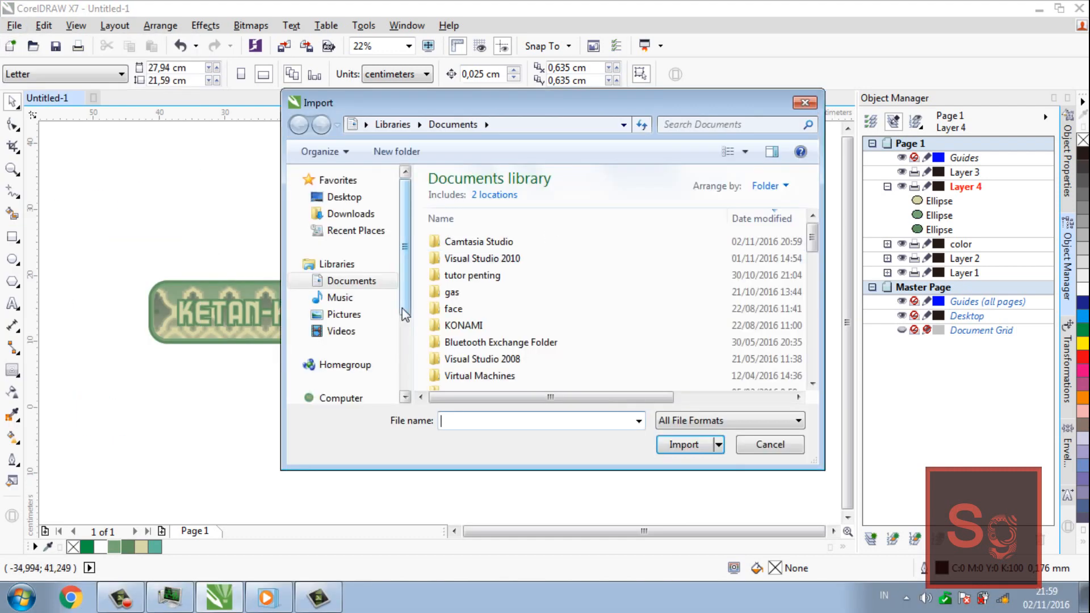
click(361, 316)
click(523, 286)
key(u)
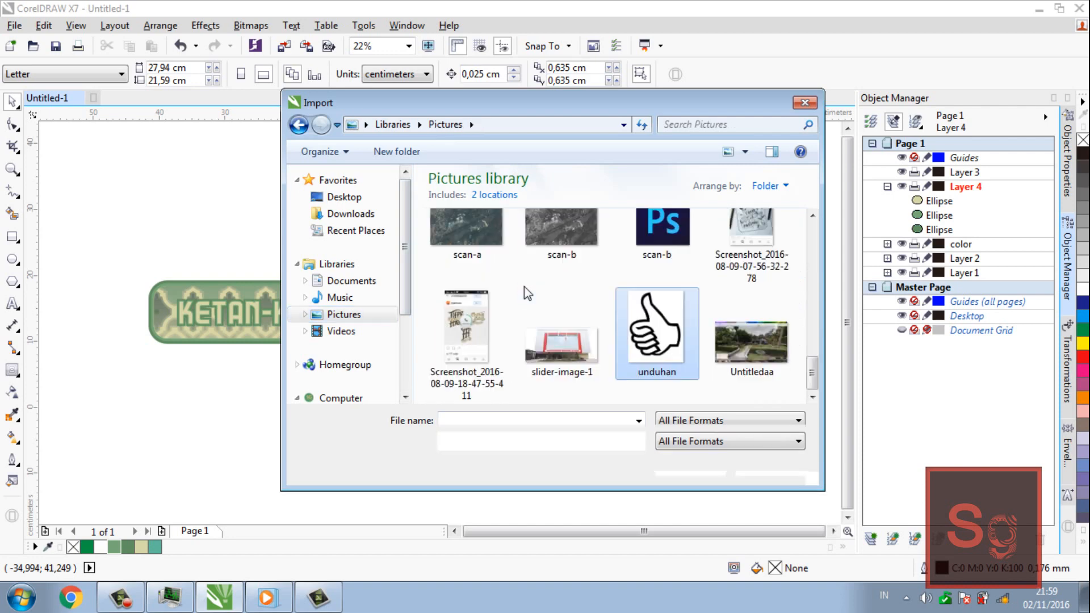
key(Return)
click(567, 298)
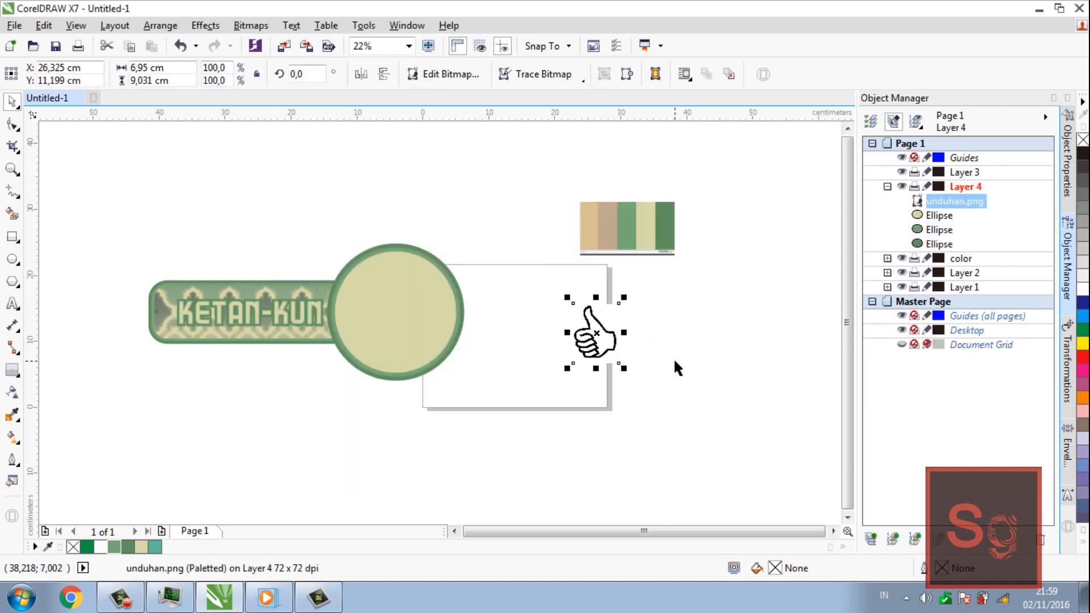
Vectorise the thumbs-up bitmap with Quick Trace and delete the original unduhan.png
click(250, 25)
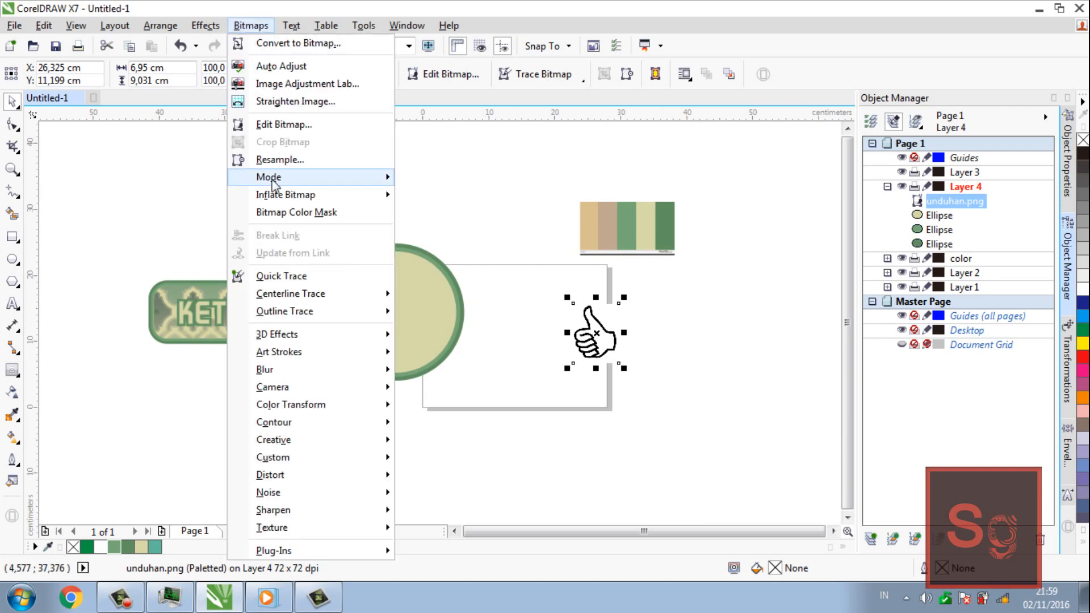
click(337, 284)
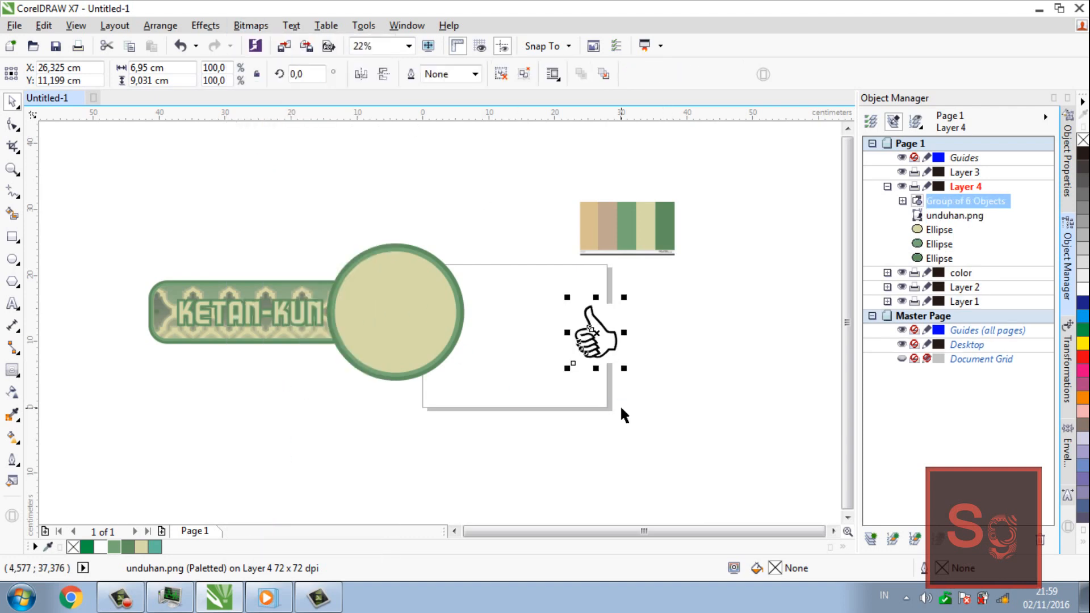
click(699, 393)
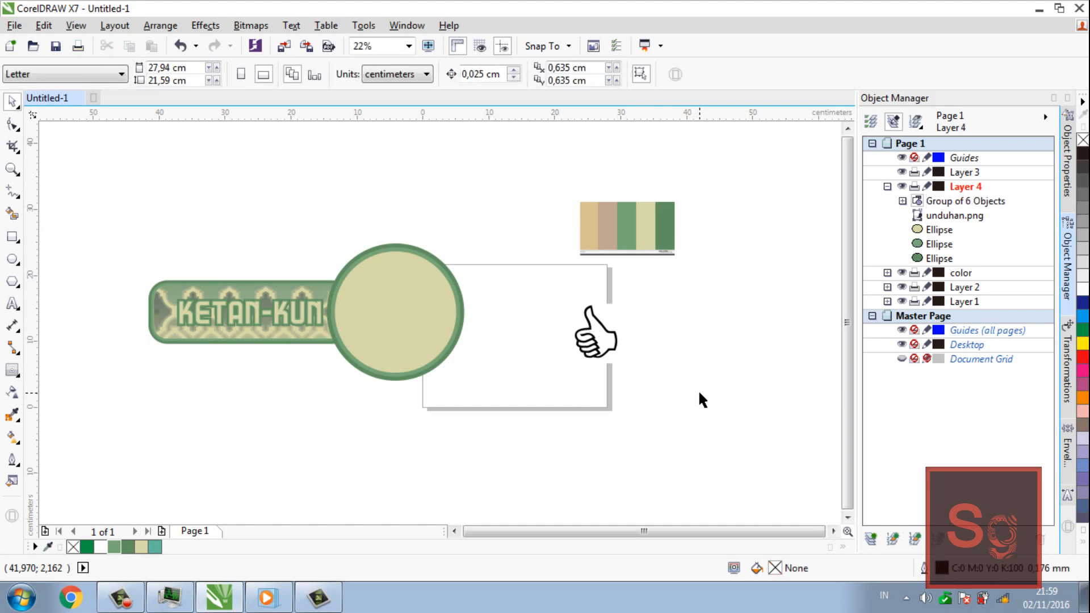
click(958, 216)
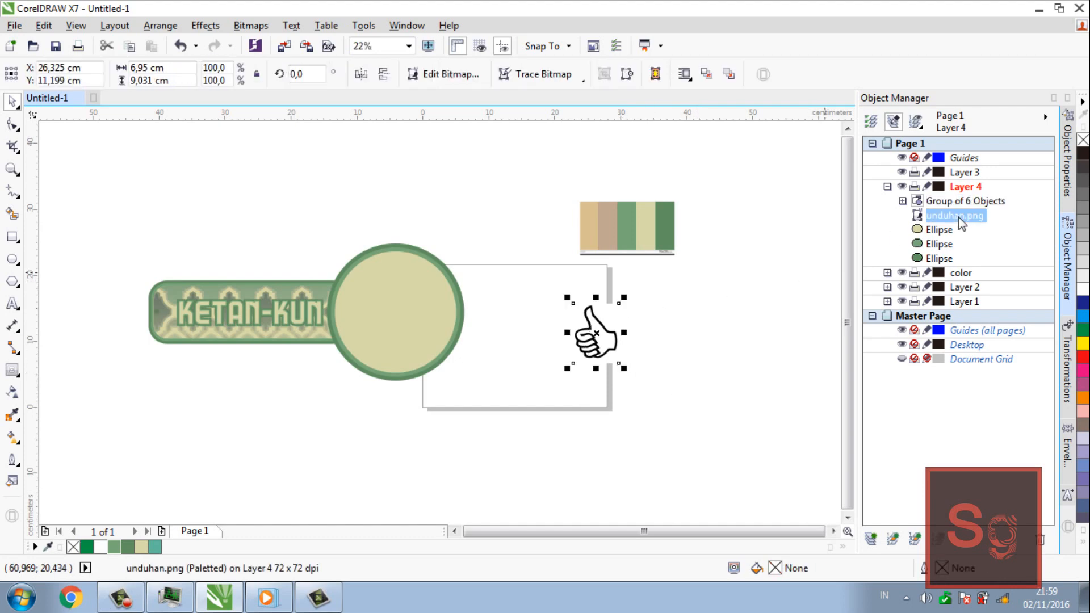
key(Delete)
Ungroup all objects of the traced thumbs-up hand into separate curves
key(z)
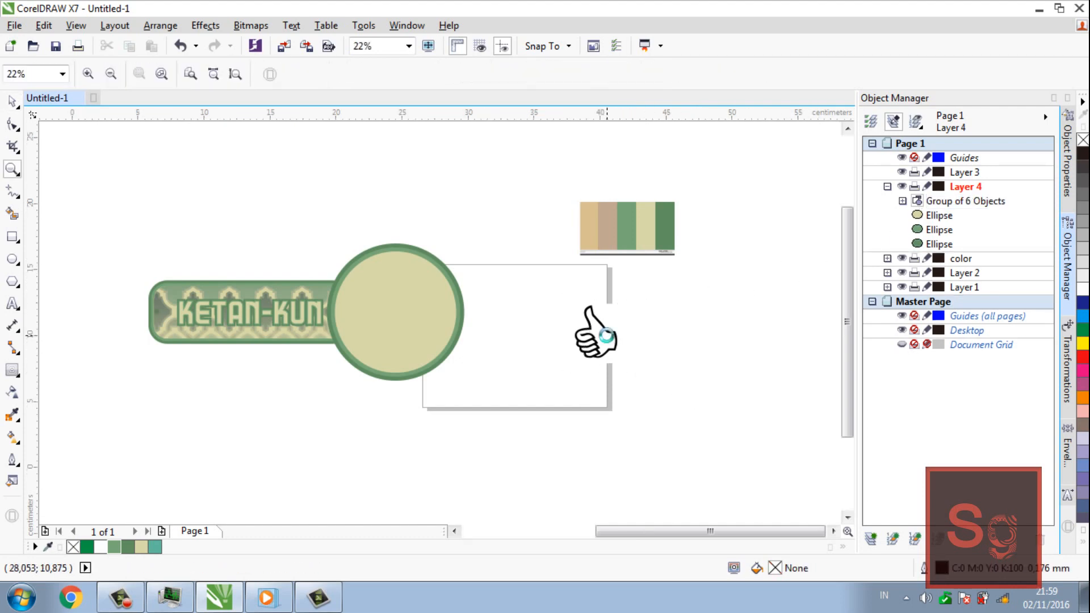
click(608, 338)
key(space)
click(412, 303)
right_click(412, 302)
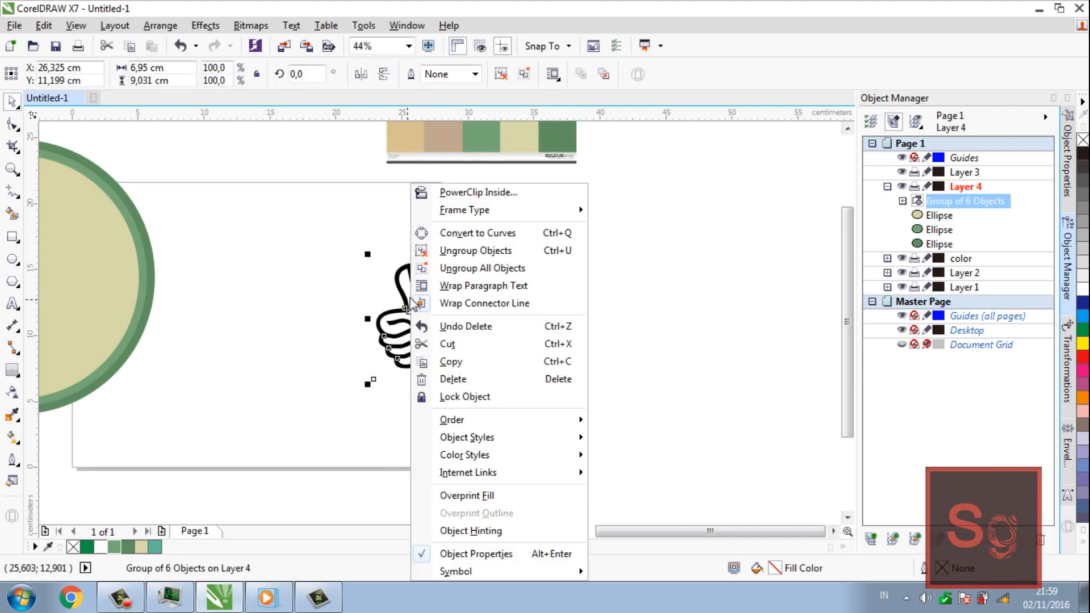
click(498, 268)
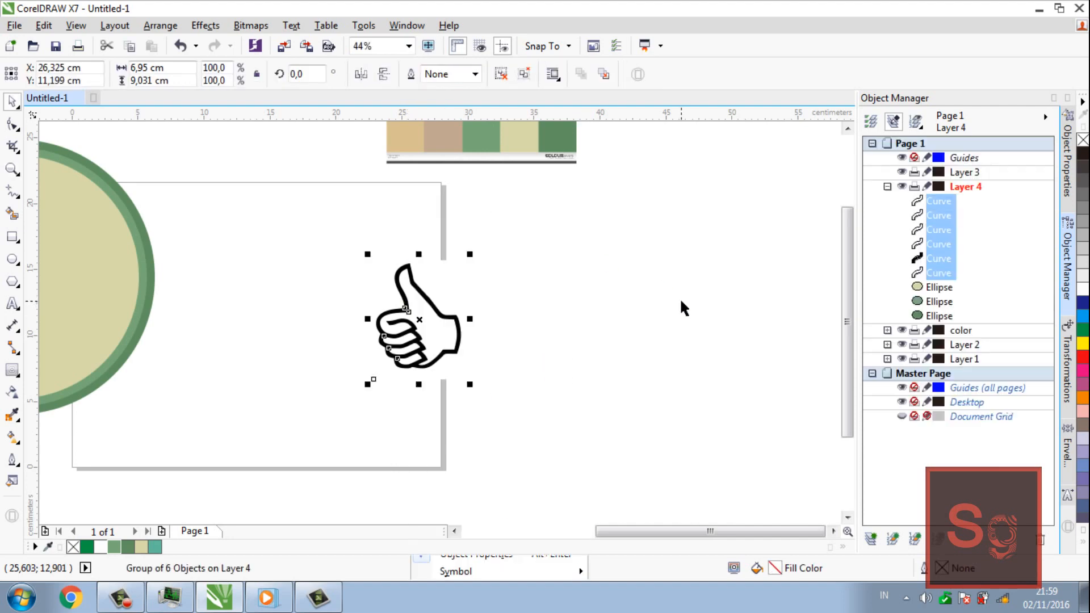
Delete the white background curve behind the hand and fill the hand's black line curve with the document palette's lighter green, R120 G168 B120
click(762, 303)
click(447, 271)
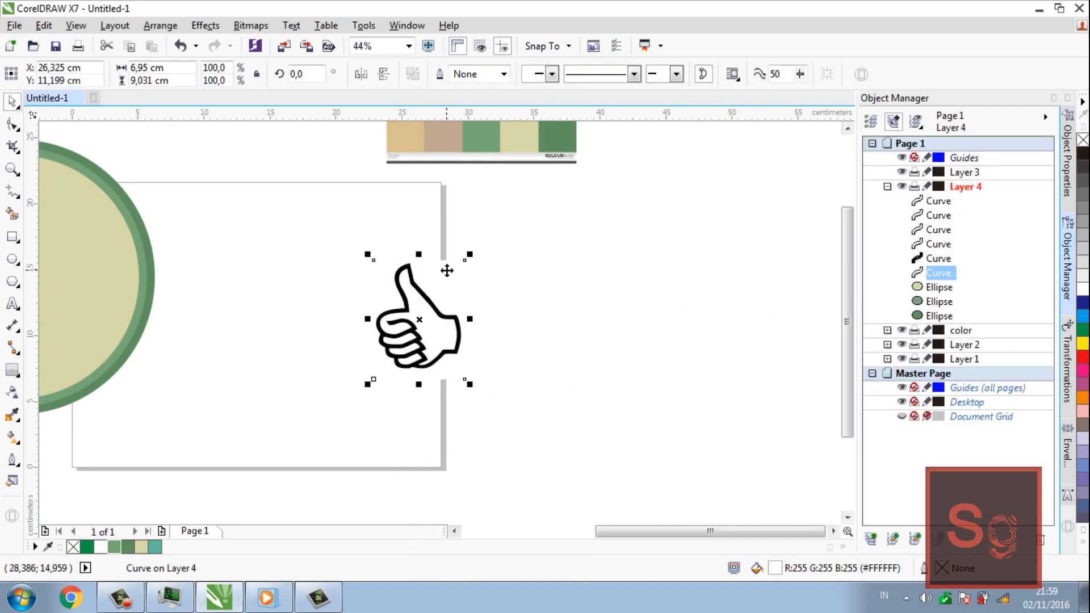
key(Delete)
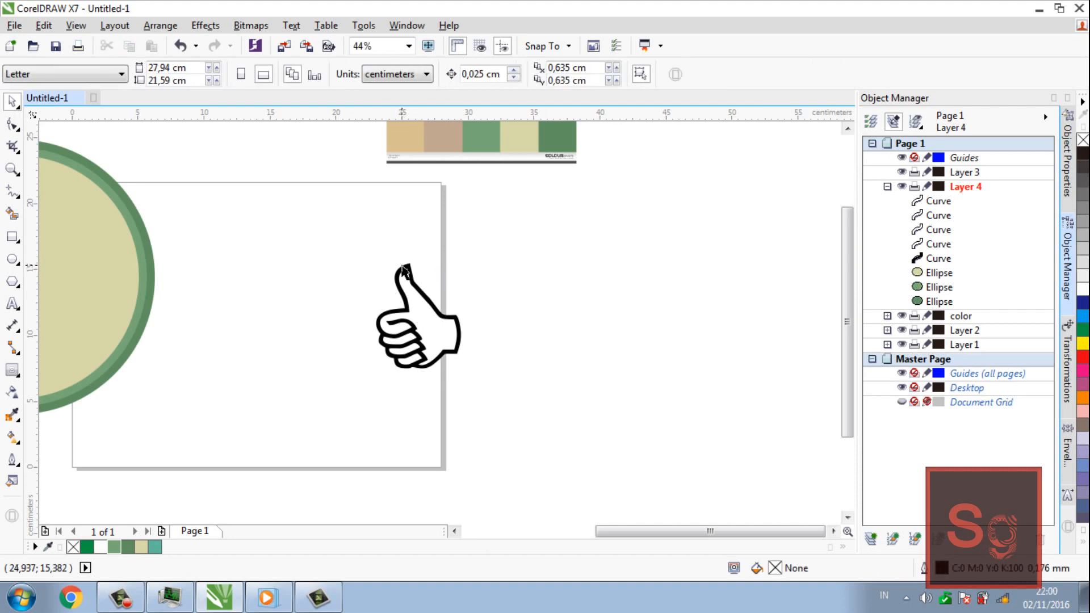
click(402, 265)
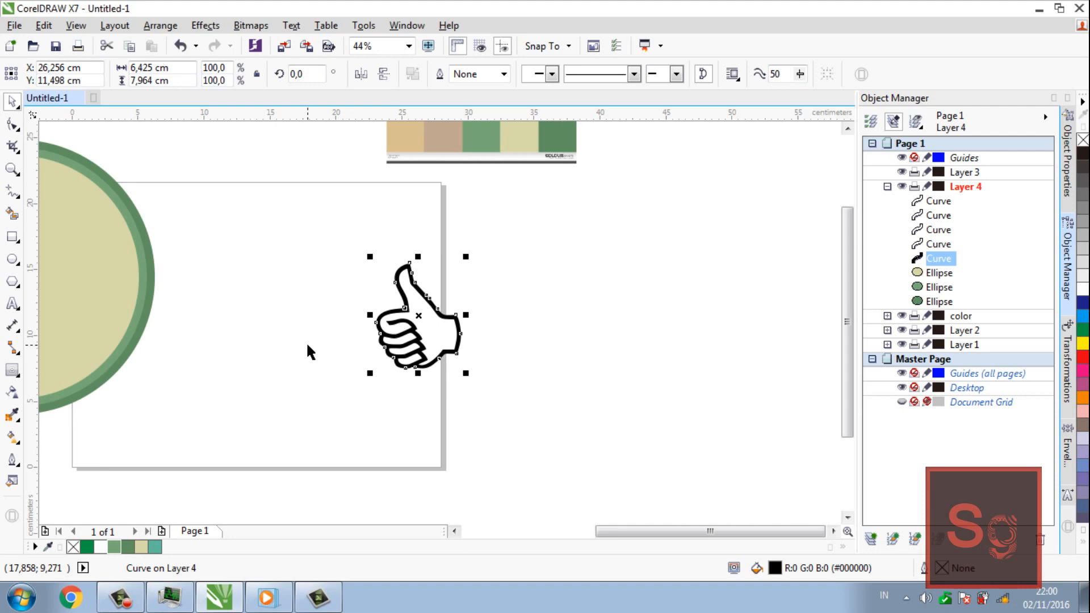
right_click(115, 547)
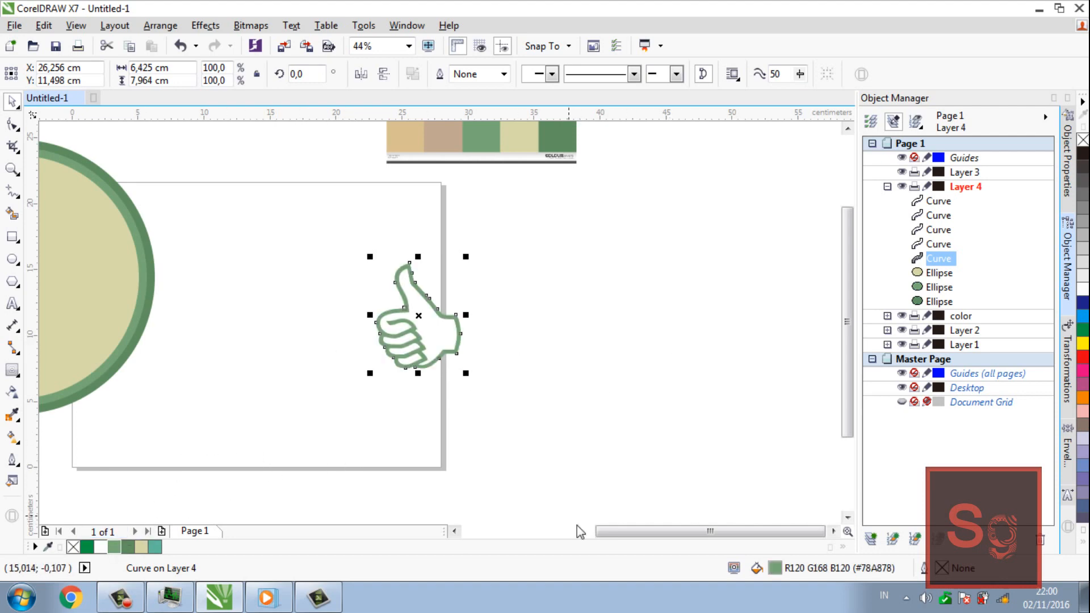
Group the hand's five curves and move the group into the centre of the cream circle
drag(629, 530, 611, 530)
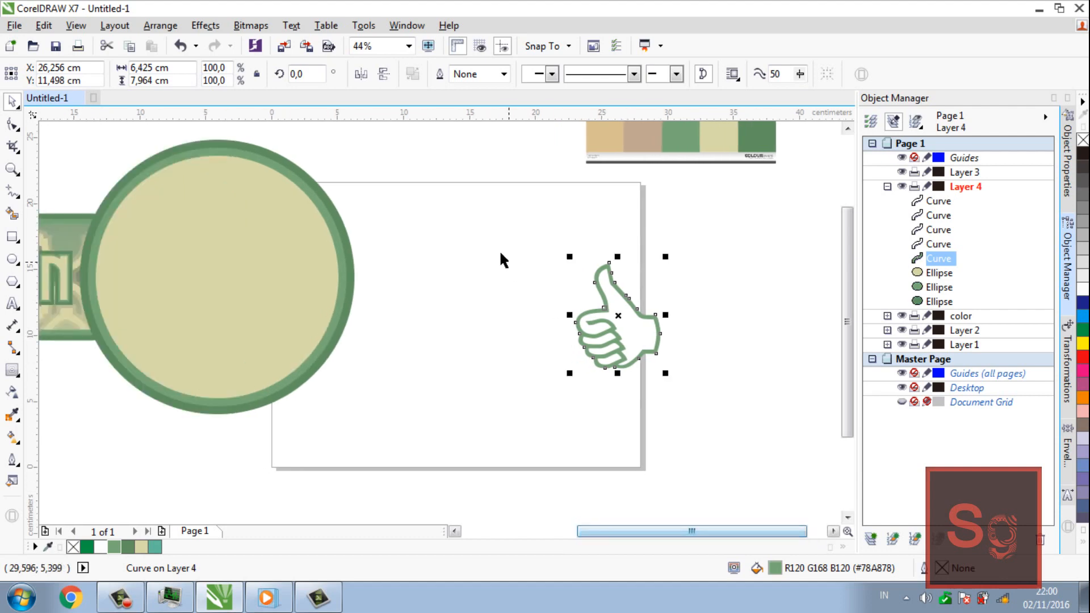
drag(522, 248, 720, 432)
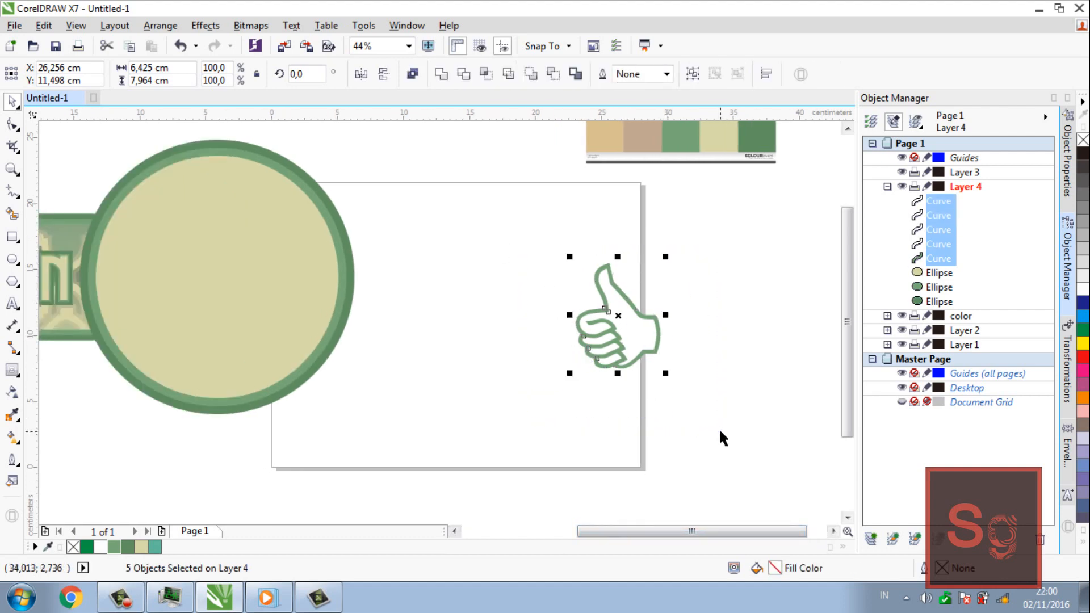
key(ctrl+g)
drag(621, 327, 214, 267)
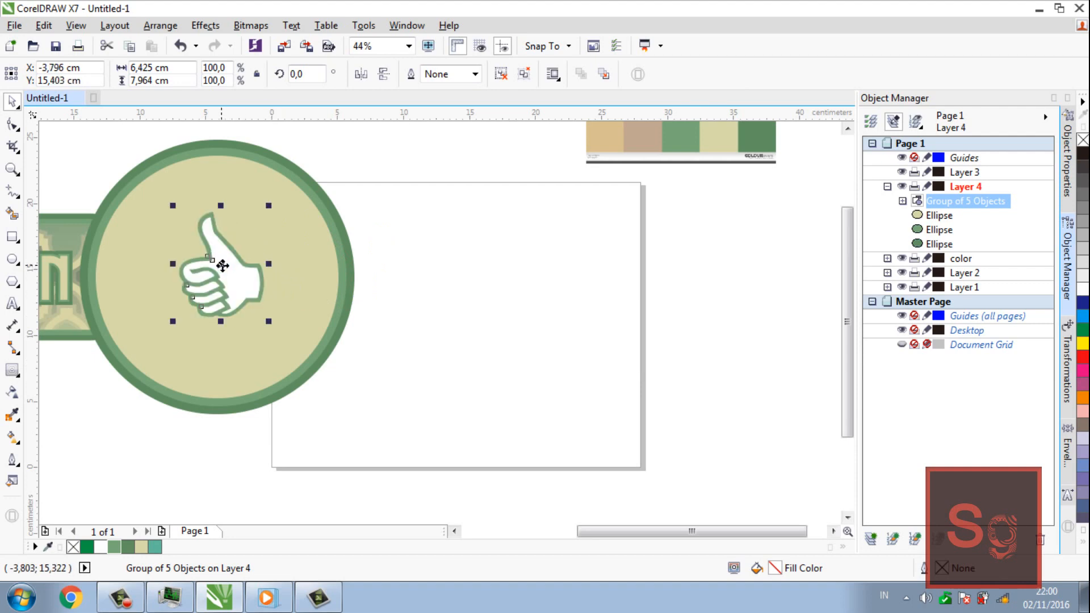
click(464, 310)
Enlarge the thumbs-up group proportionally and shift it slightly to centre it within the cream circle
key(z)
right_click(277, 261)
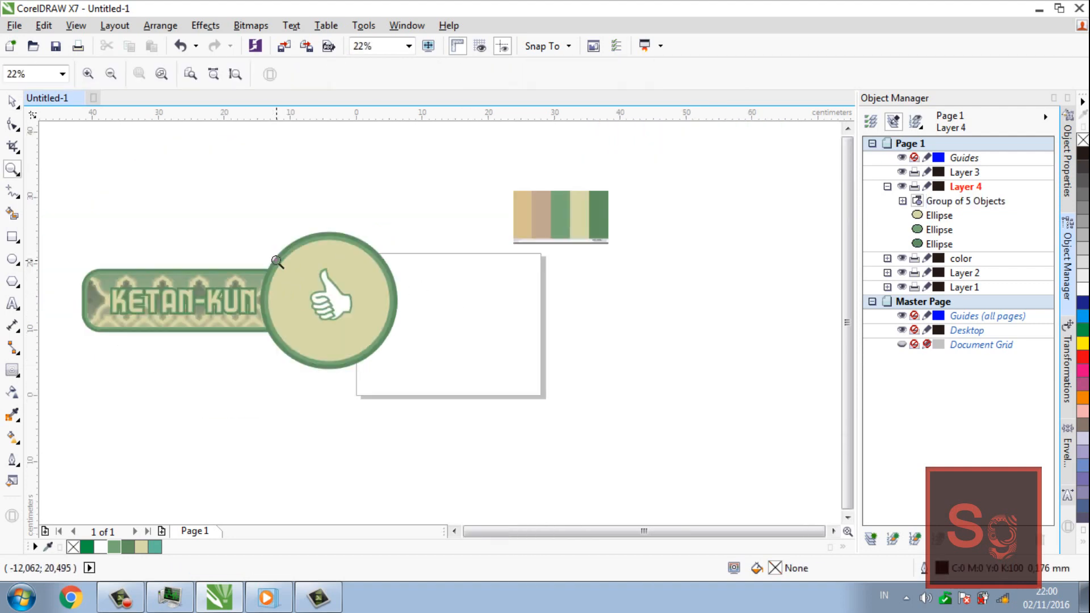
click(338, 281)
key(space)
click(424, 366)
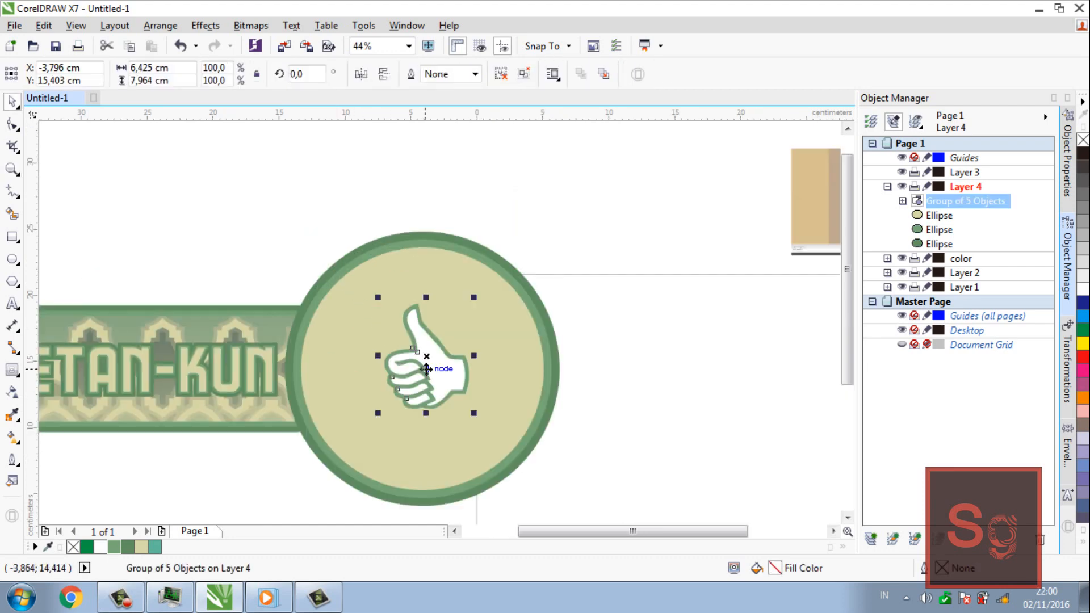
drag(479, 418, 496, 434)
drag(445, 384, 443, 372)
key(space)
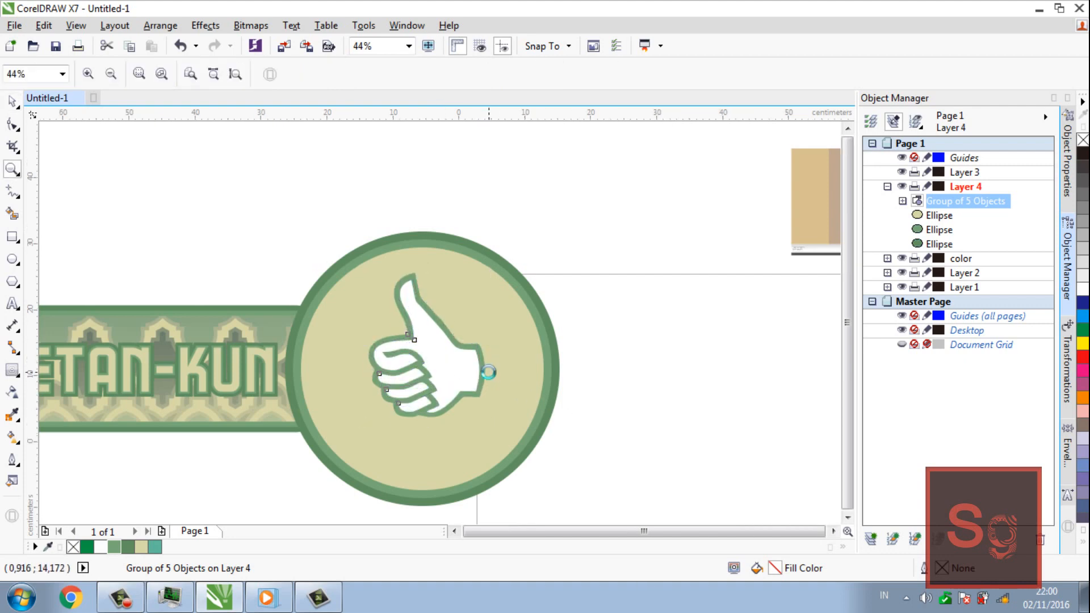
key(F3)
key(space)
click(559, 375)
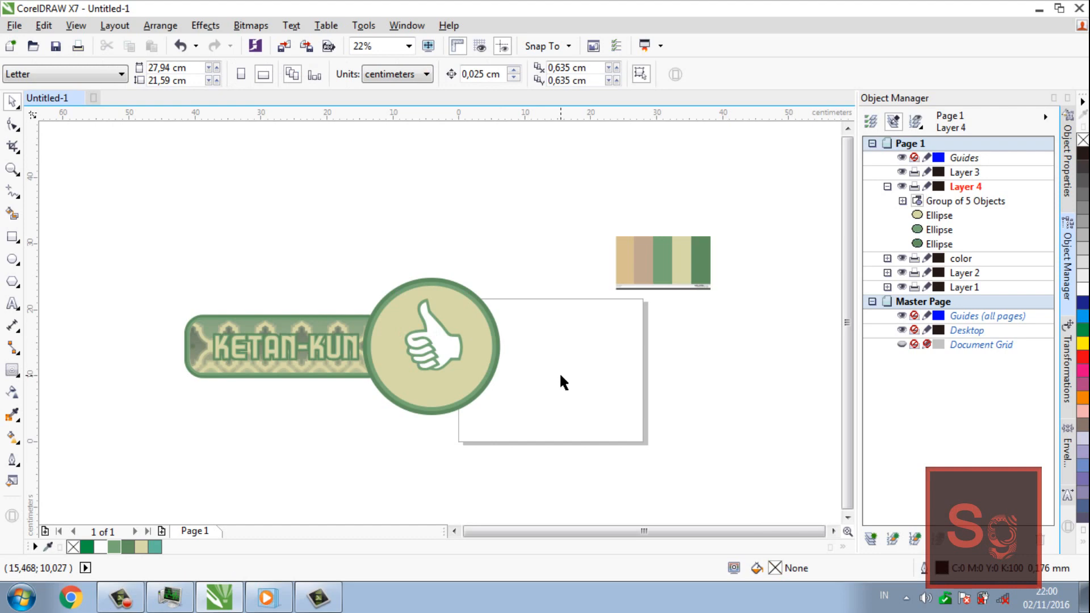
Start a new artistic text object on the empty page area below and beside the circular emblem
key(space)
click(448, 355)
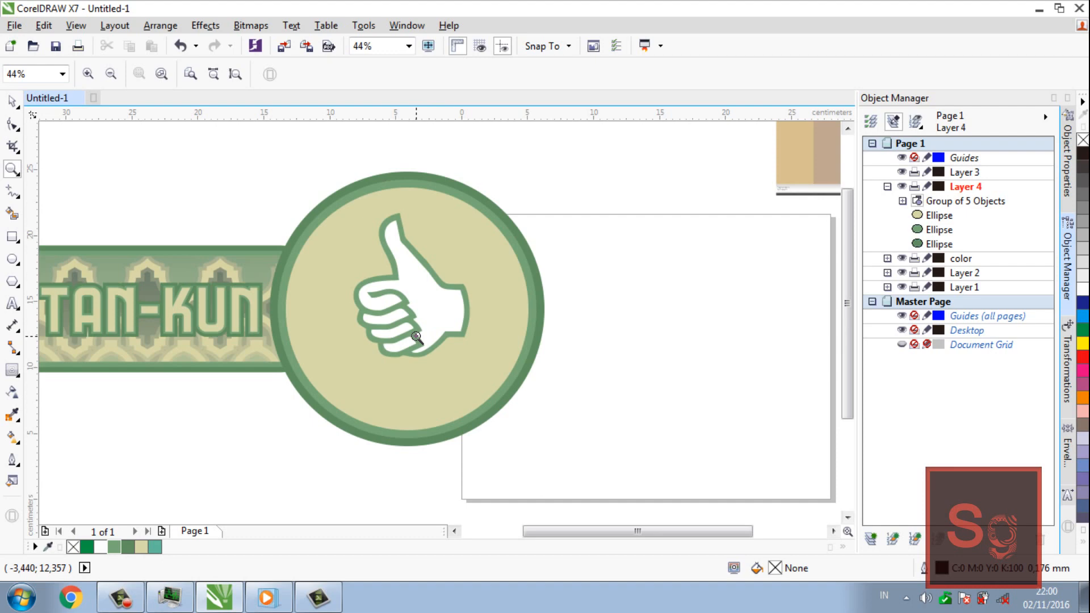
key(F8)
click(597, 450)
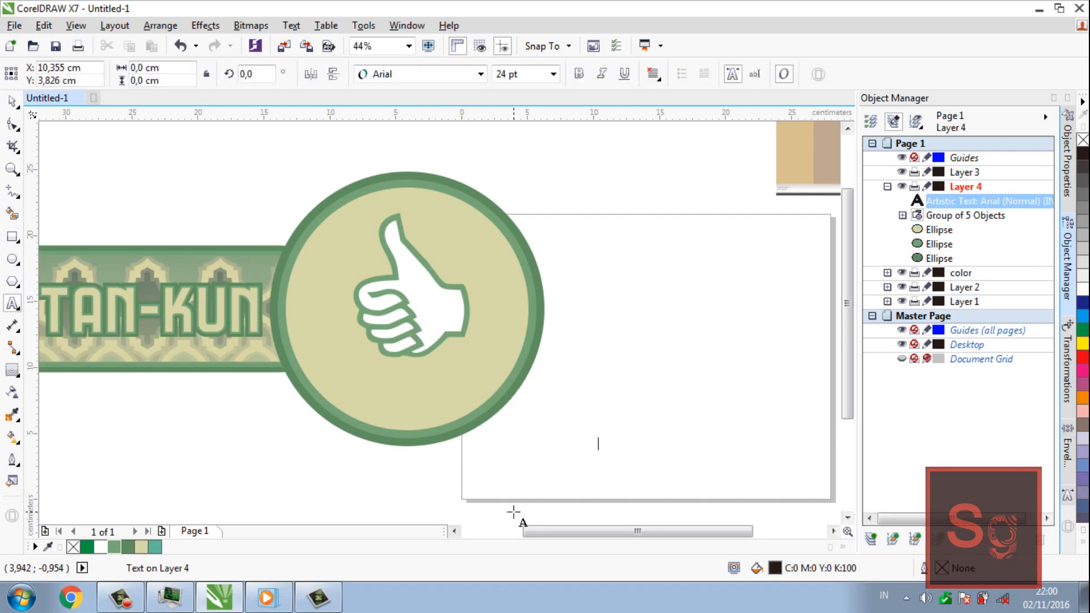
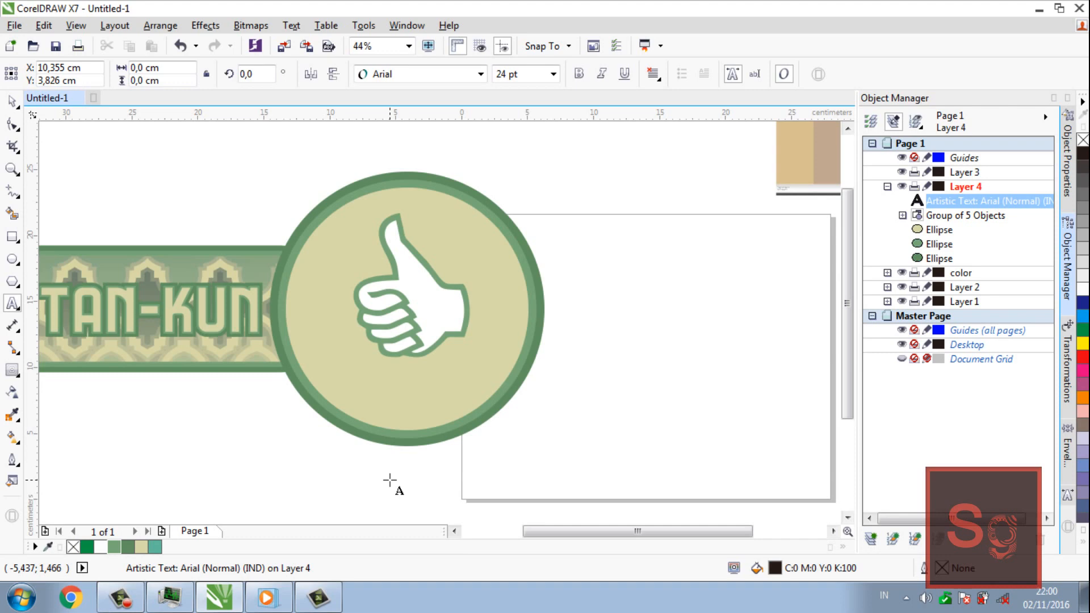
Enter the text "Lezaat" and format it in the A25-SQUANOVA font at 72 pt
text(Le)
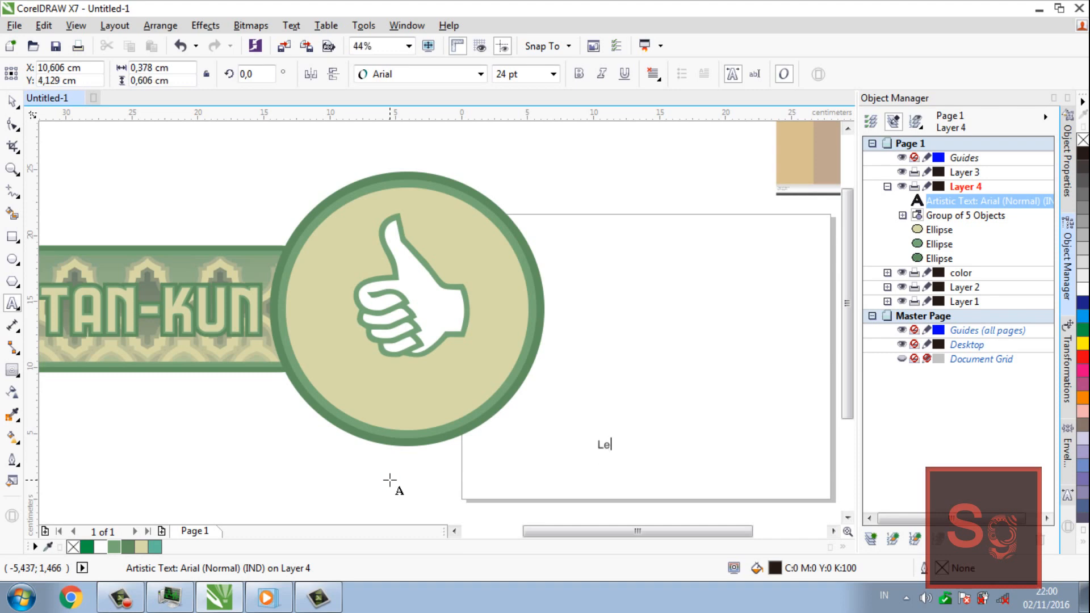
text(zaat)
click(12, 101)
click(480, 74)
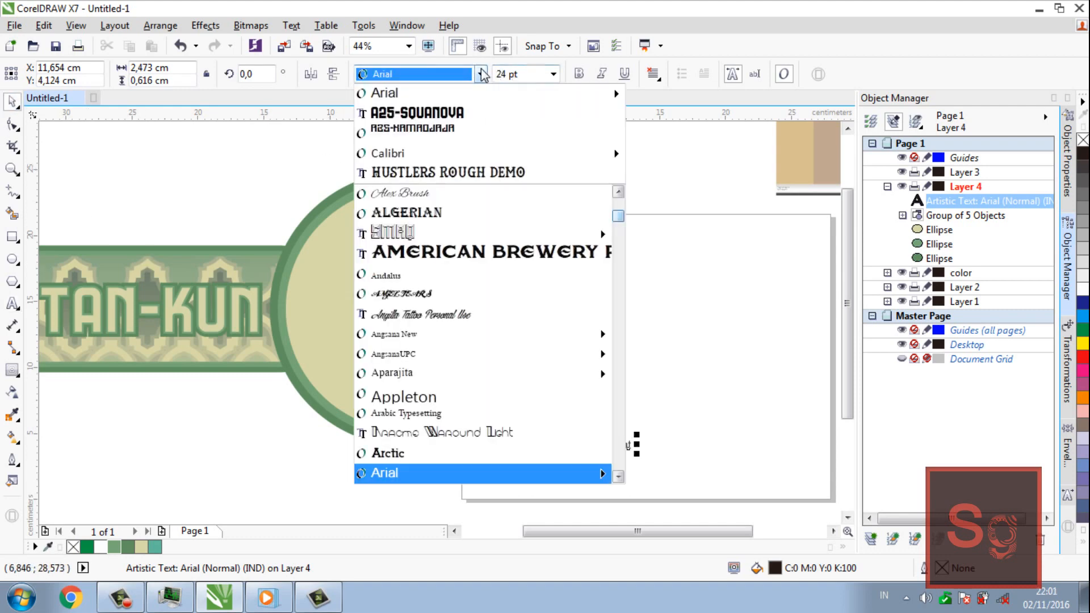
click(509, 108)
click(553, 74)
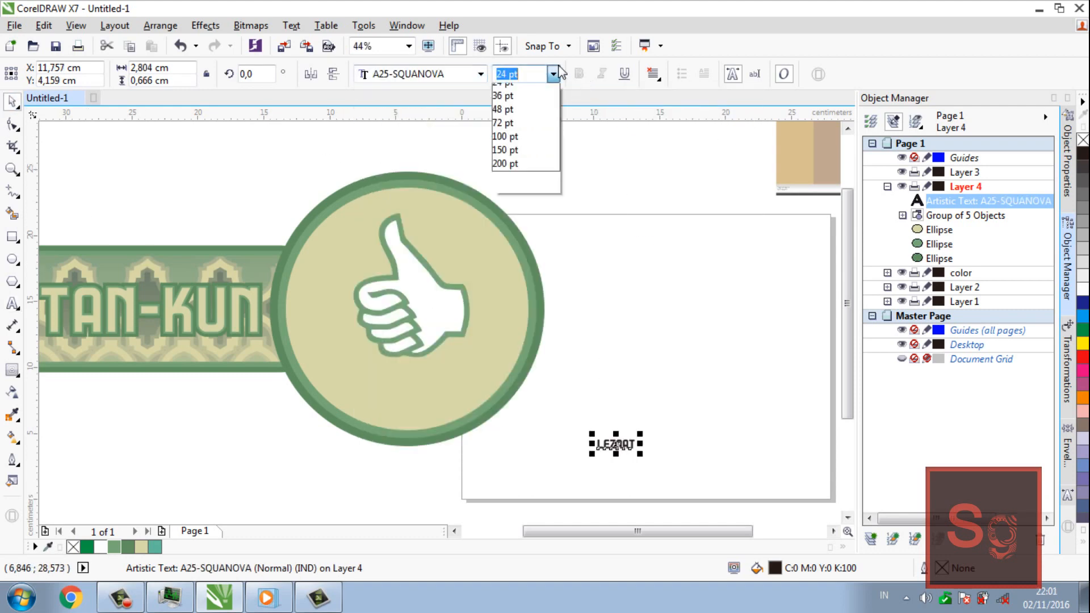
click(537, 267)
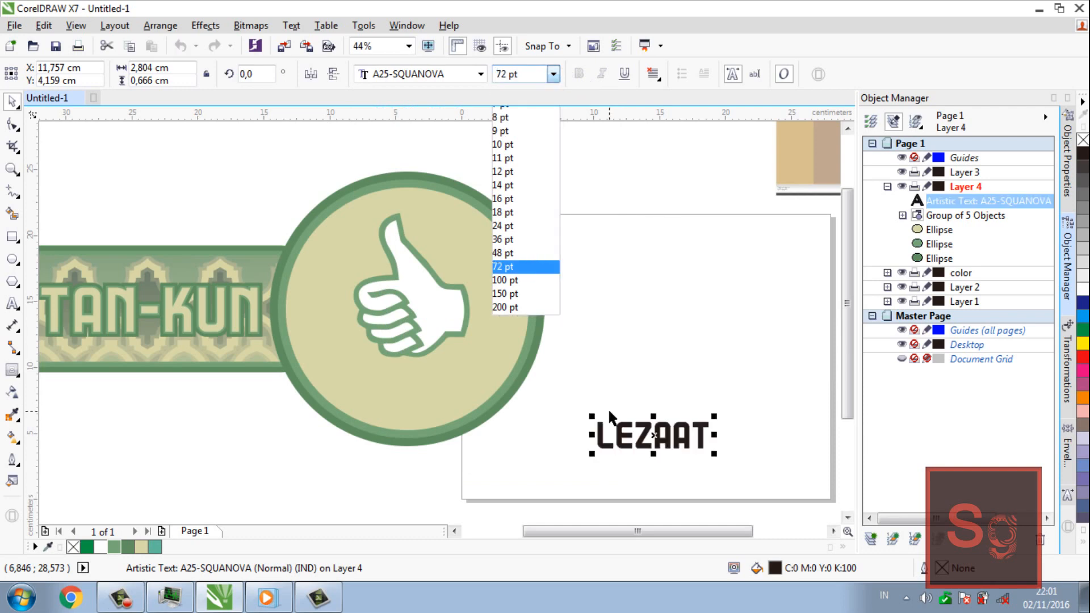
Move the LEZAAT text beneath the thumbs-up hand in the cream circle and fill it with the lighter green R120 G168 B120
drag(647, 433, 408, 383)
click(113, 547)
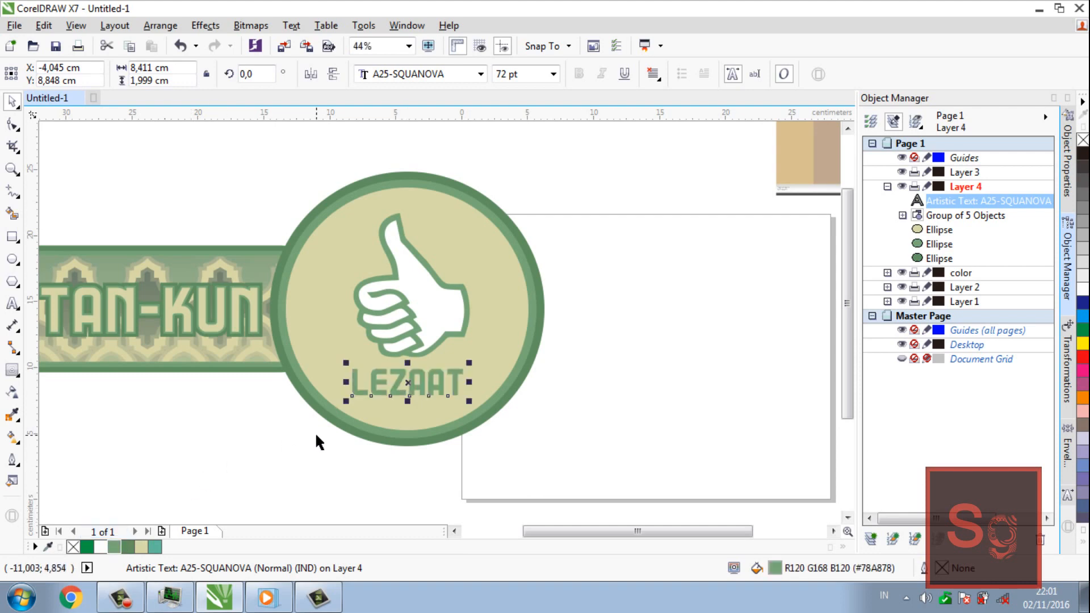
drag(407, 382, 409, 387)
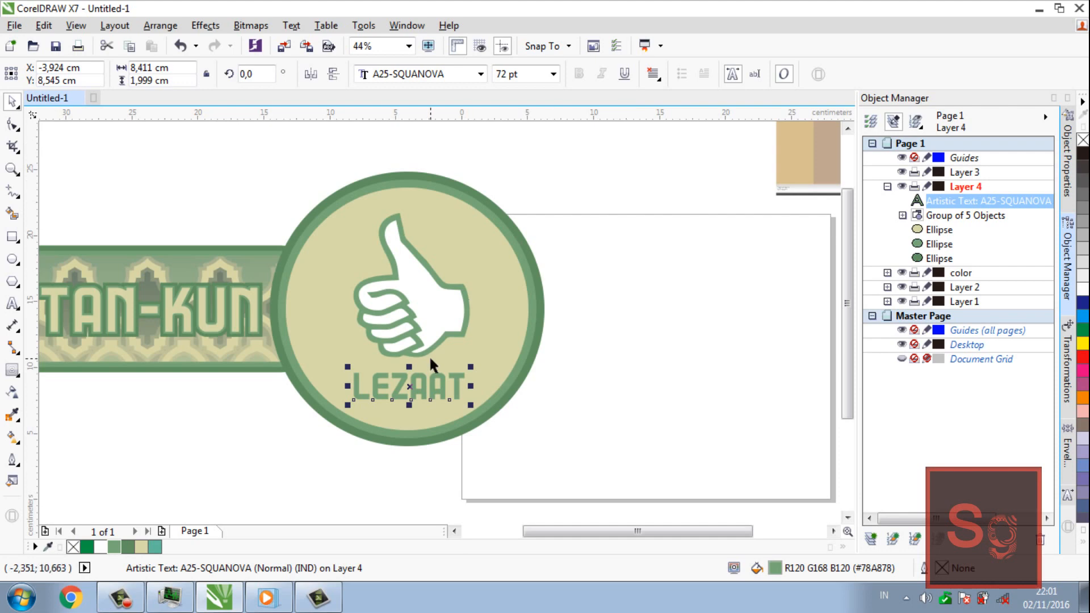
Convert the LEZAAT text to curves and give it a 1.0 mm outline
right_click(419, 385)
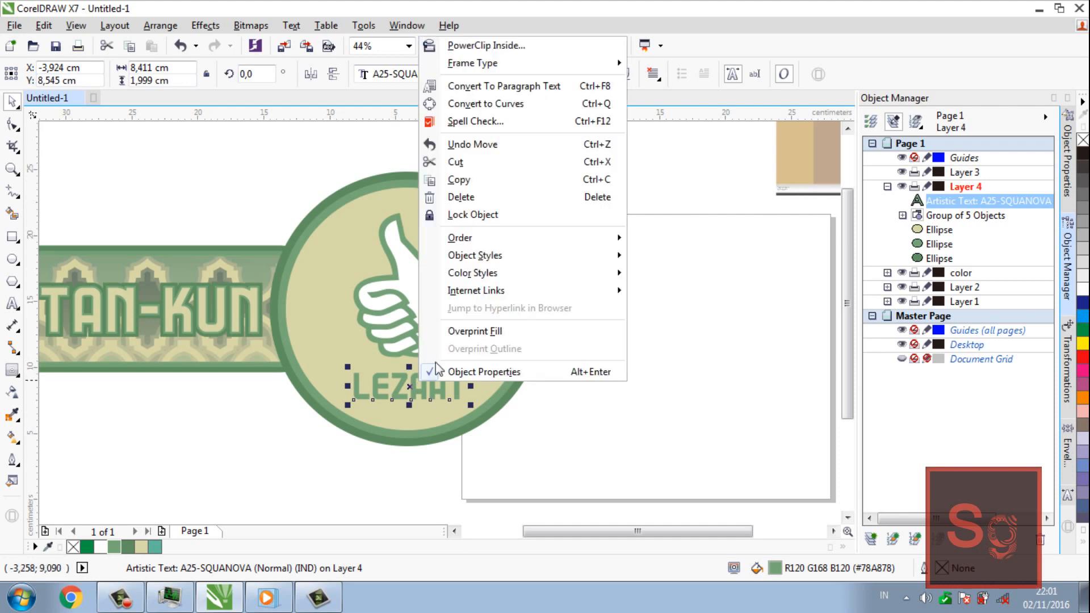
click(490, 104)
click(504, 74)
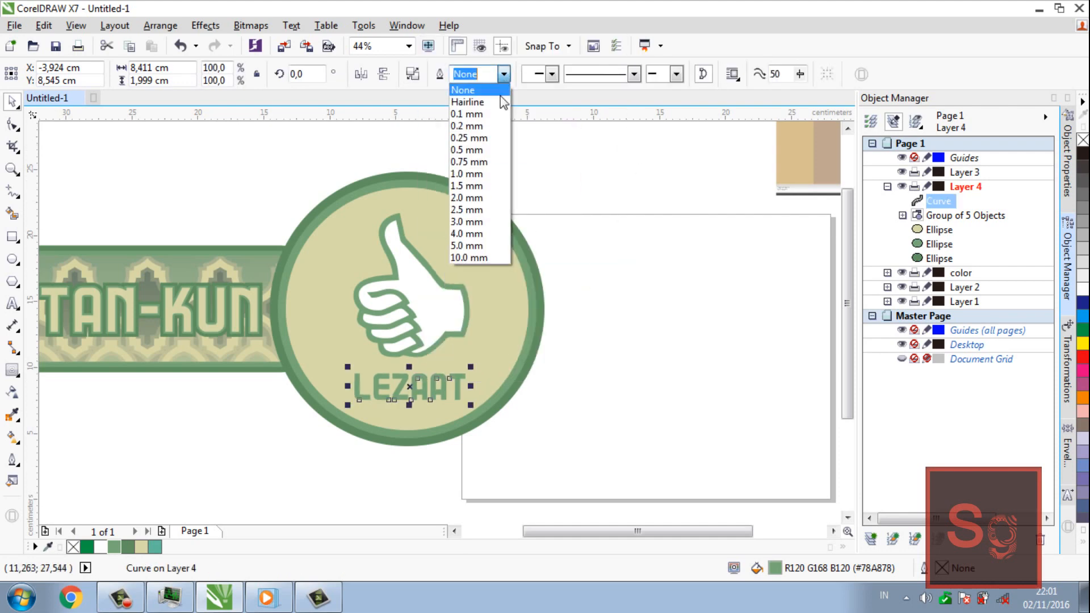
click(483, 174)
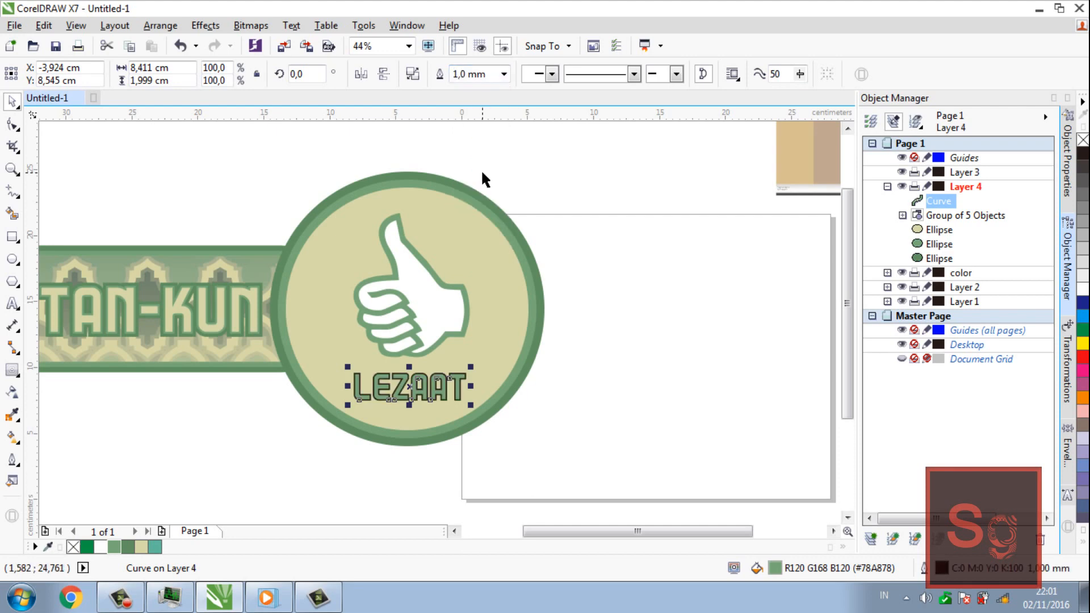
Sample the lighter green R120 G168 B120 from the emblem's inner ring with the Color Eyedropper and apply it to the LEZAAT outline
key(z)
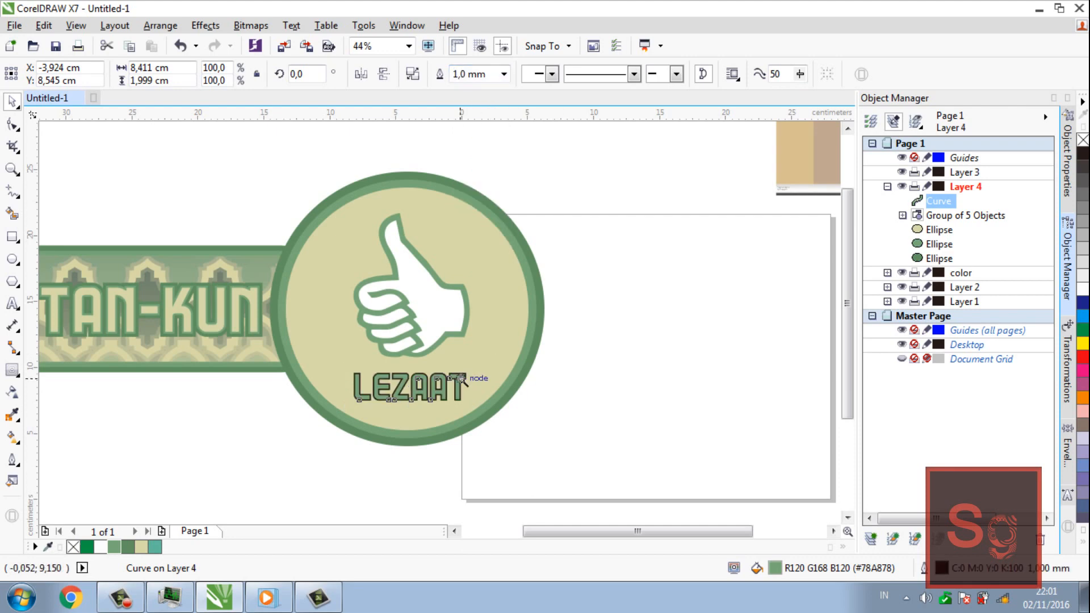
click(460, 380)
click(433, 317)
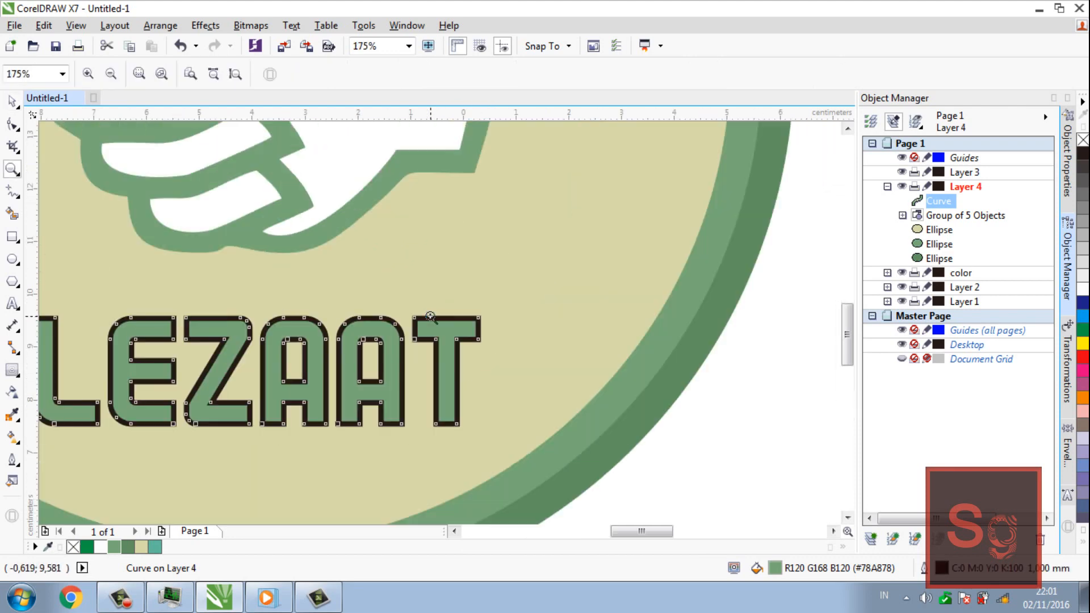
key(i)
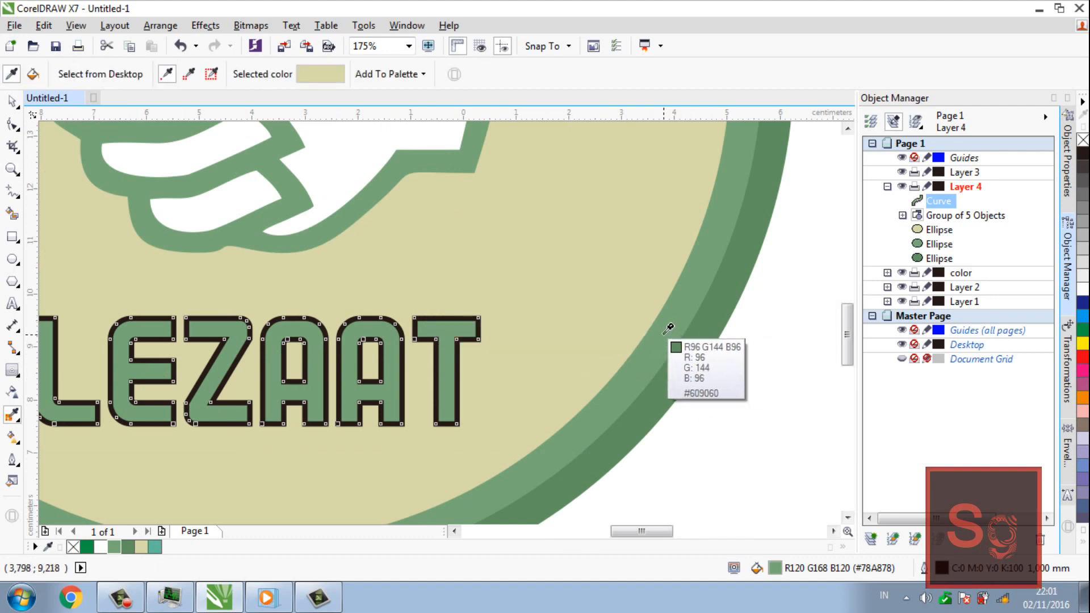
click(18, 422)
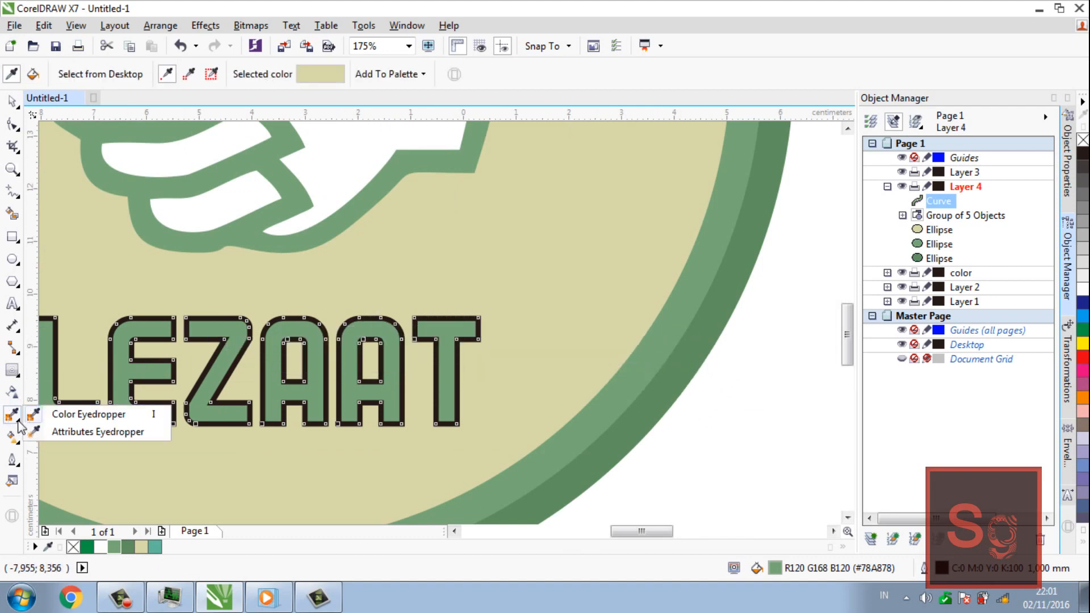
click(85, 414)
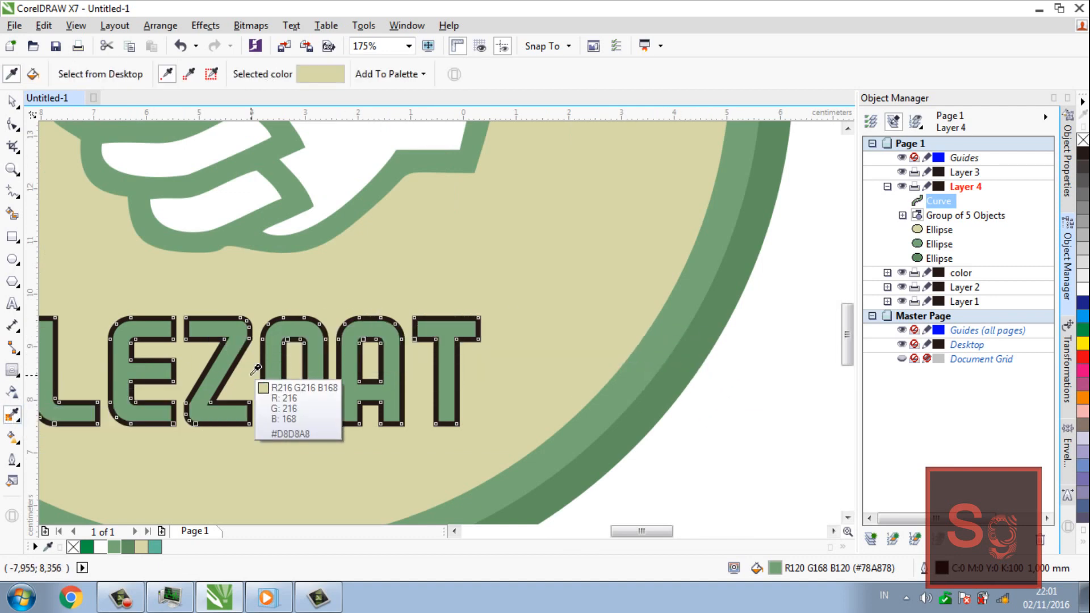
click(628, 364)
click(472, 328)
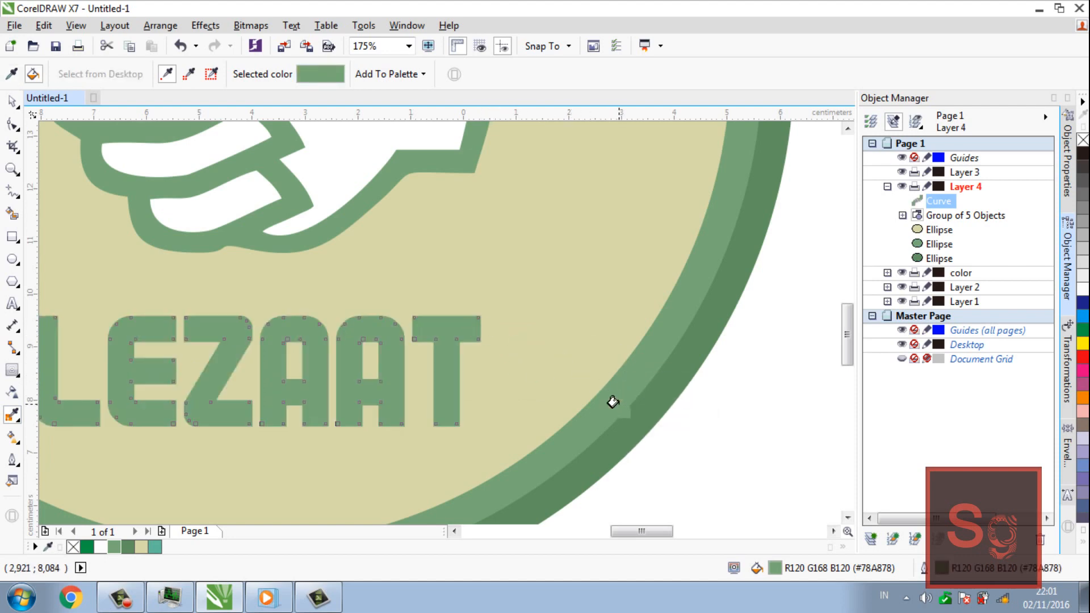
Sample the darker green R96 G144 B96 from the emblem's outer ring and apply it to the LEZAAT outline
click(636, 425)
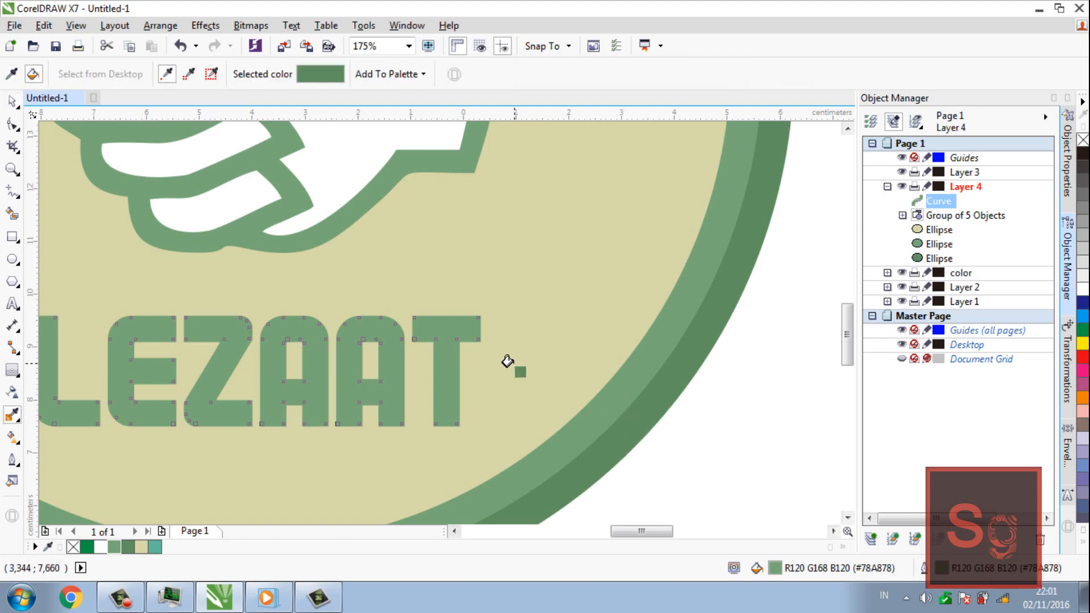
click(475, 335)
key(z)
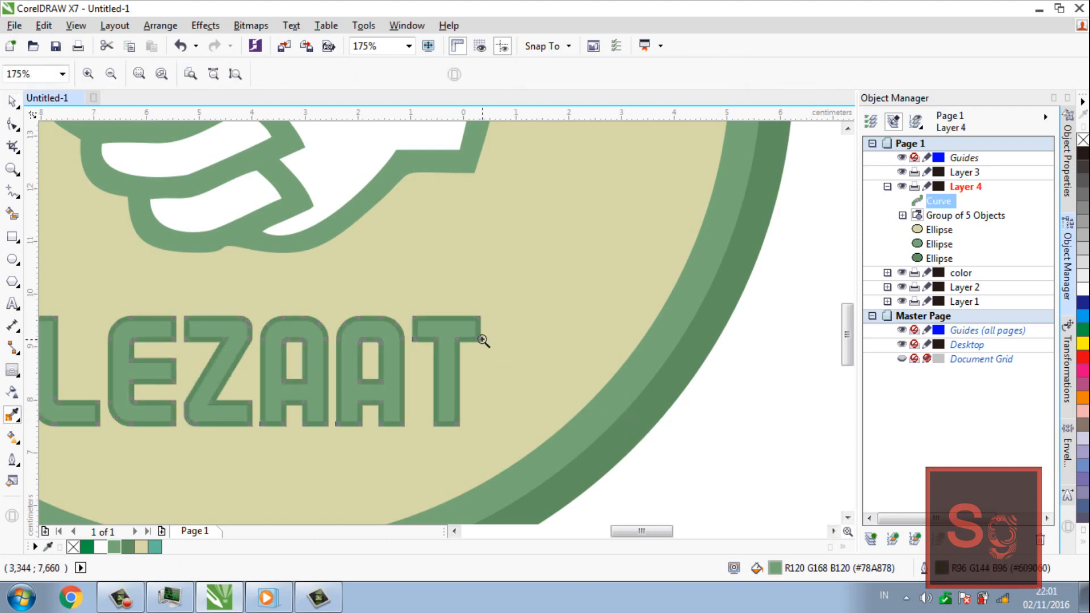
right_click(482, 339)
right_click(483, 340)
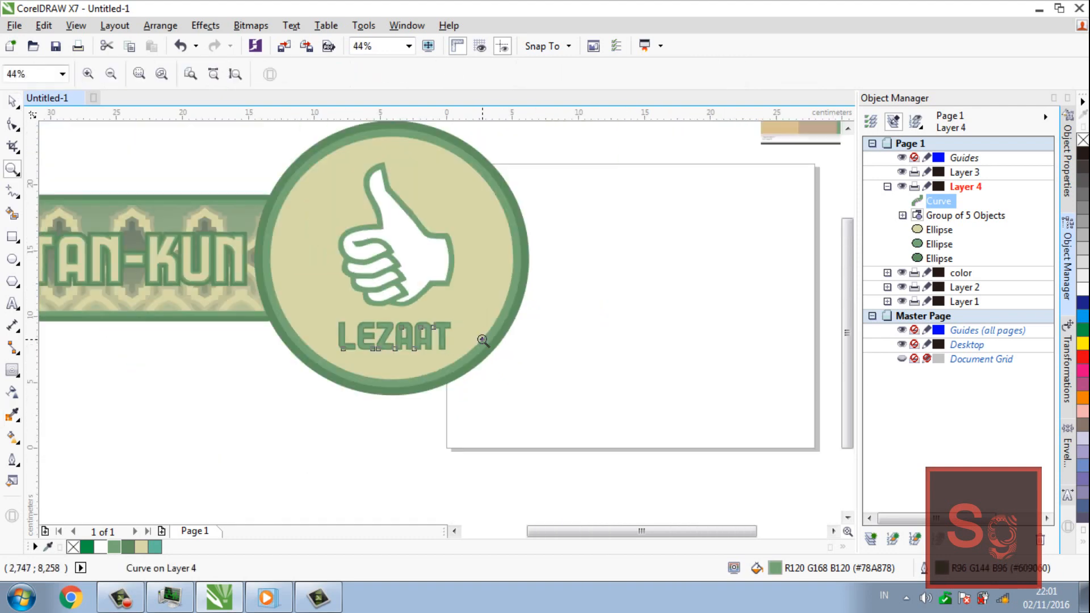
Thicken the outline of the LEZAAT lettering to 2.0 mm and deselect it
key(space)
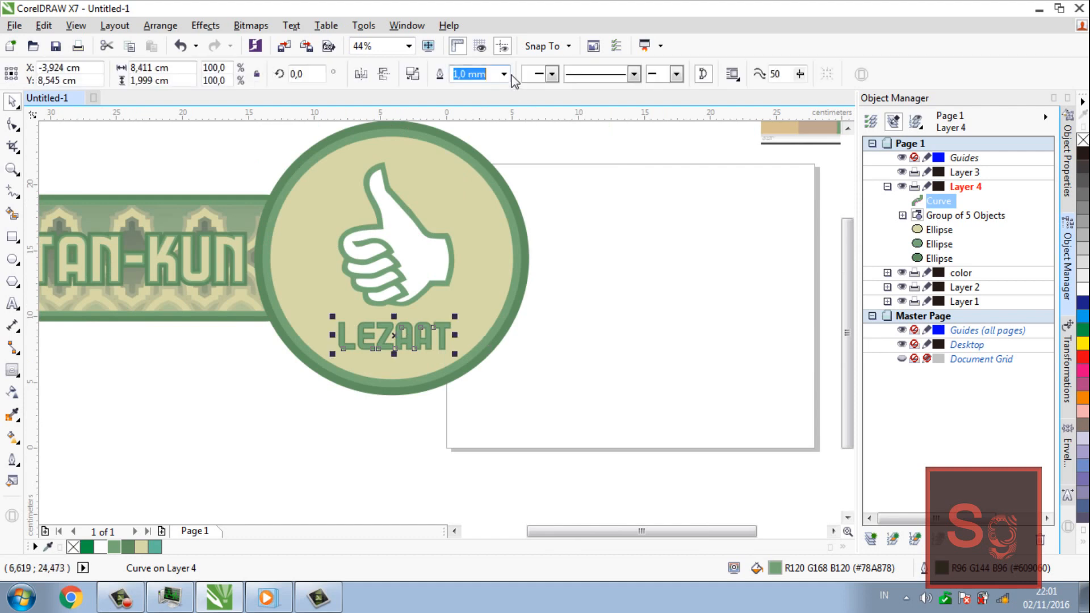
click(504, 74)
click(467, 219)
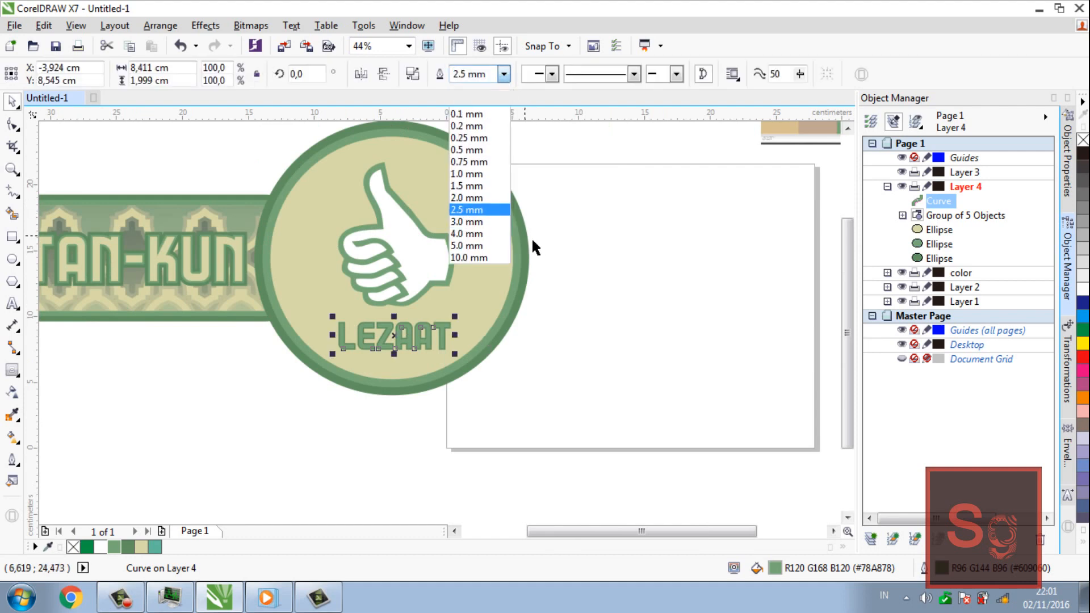
click(504, 74)
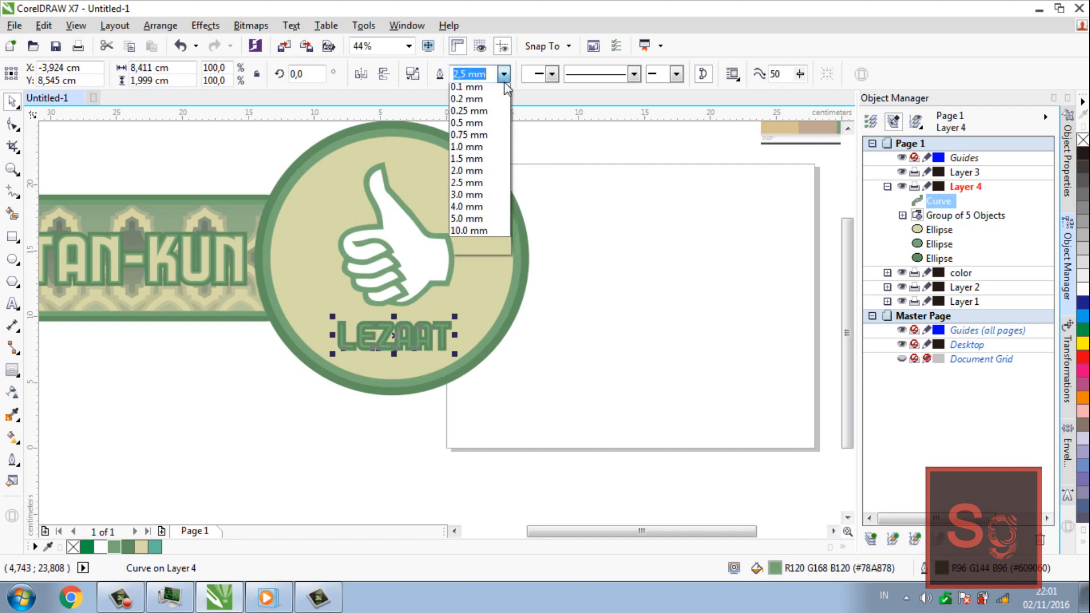
click(485, 200)
click(554, 275)
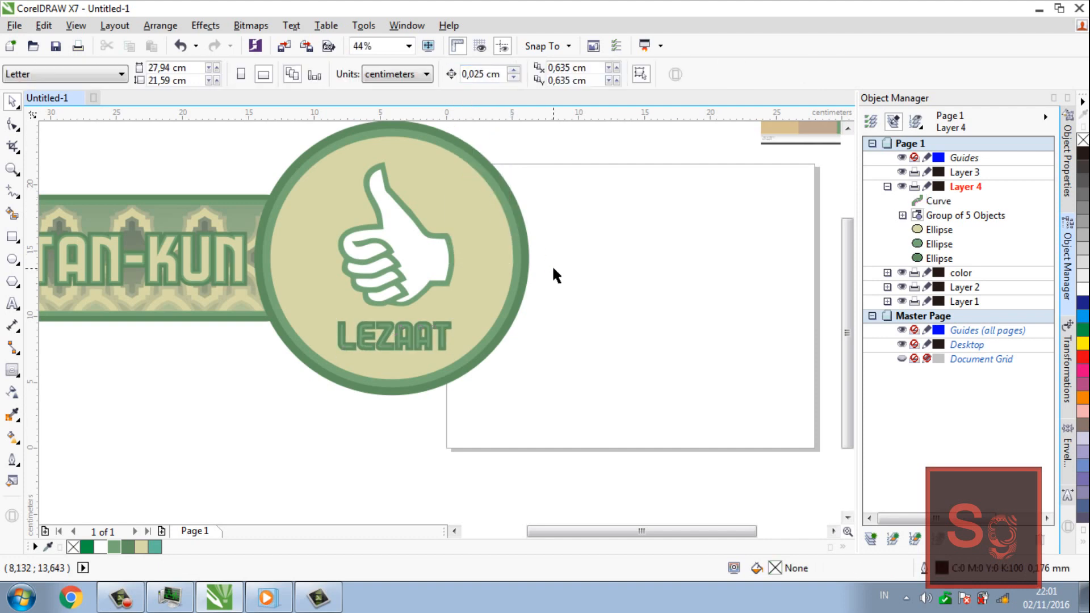
Shrink the thumbs-up group and LEZAAT lettering together proportionally about their centre to about 7.36 by 11.82 cm
key(z)
key(F3)
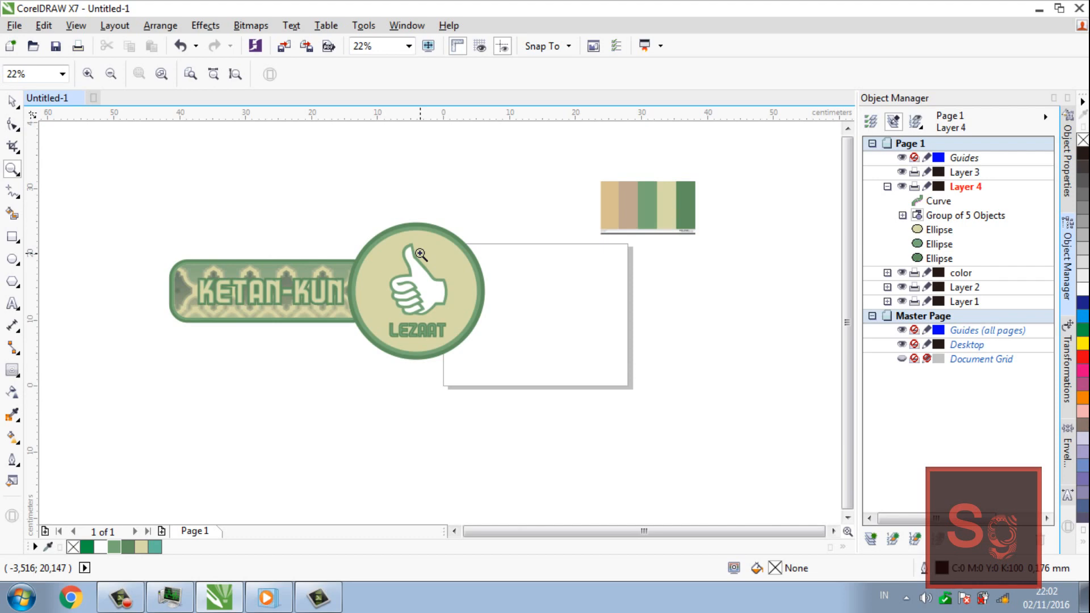
click(431, 282)
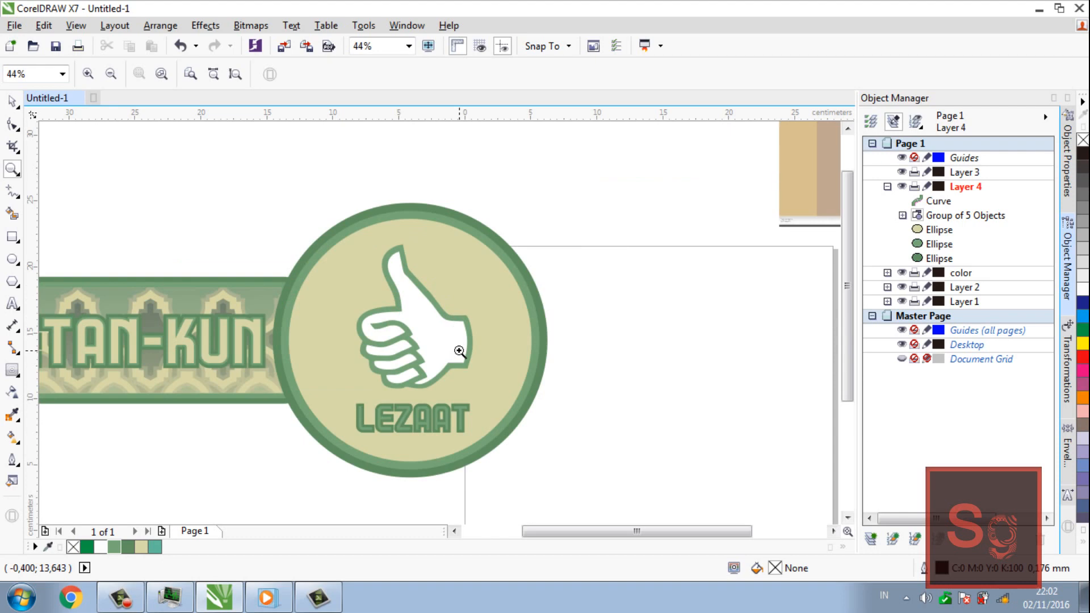
key(space)
click(458, 346)
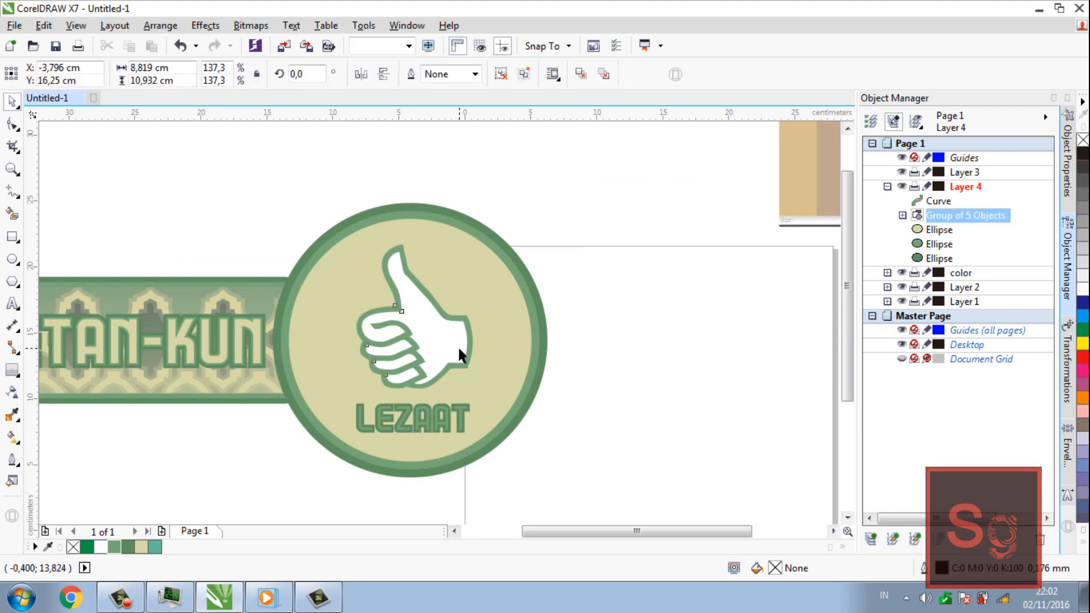
shift+click(465, 421)
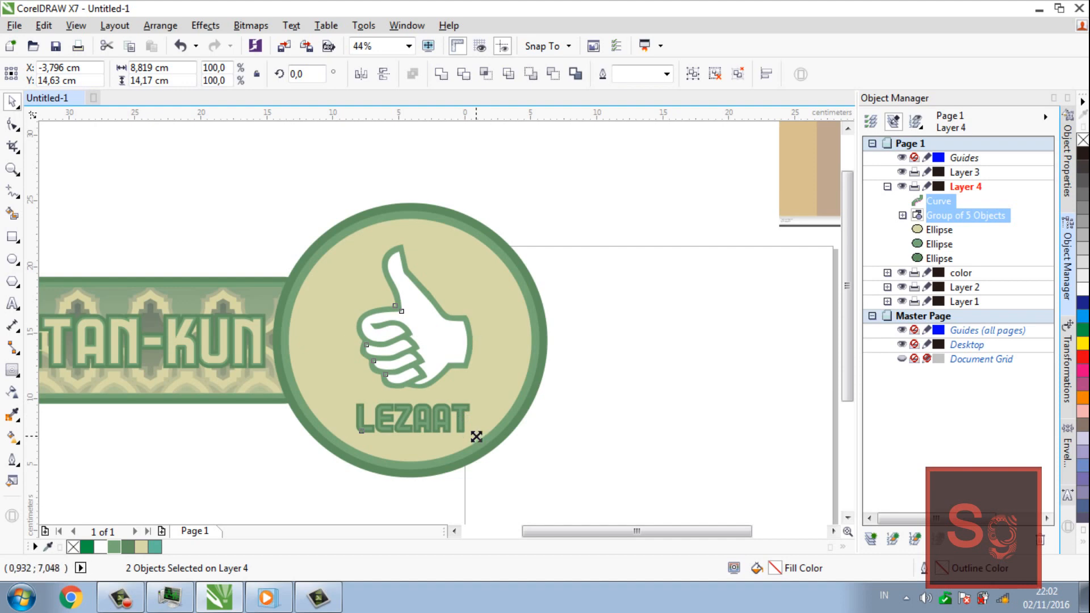
drag(477, 437, 474, 433)
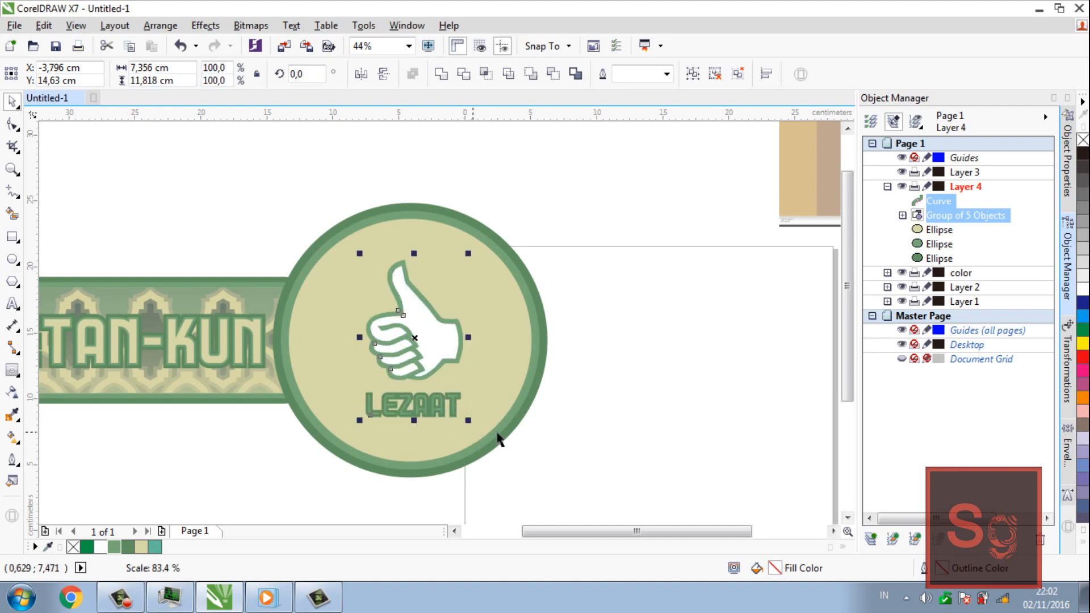
click(557, 438)
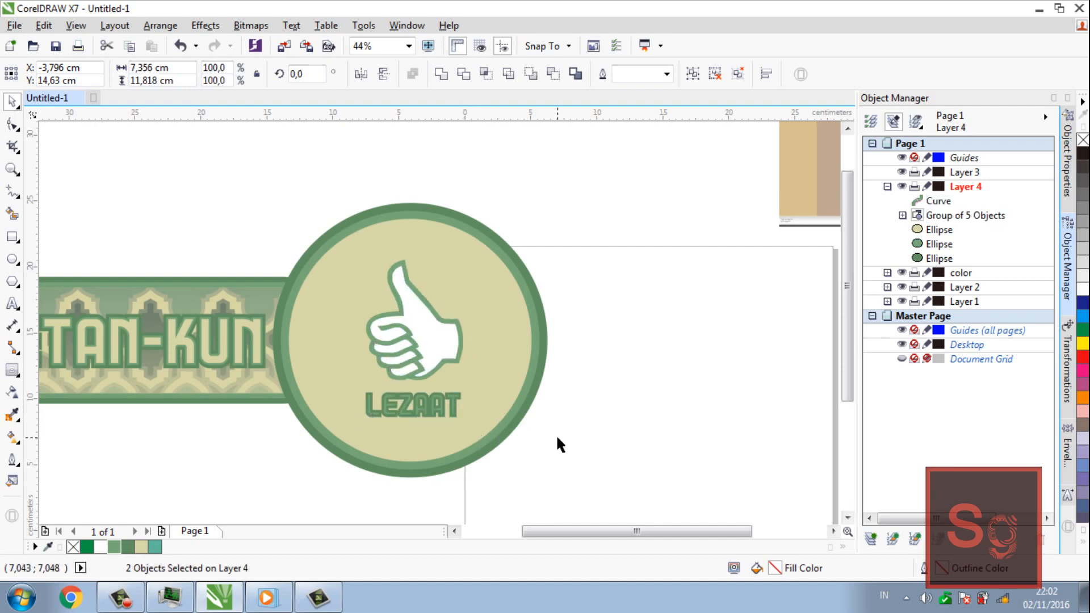
Duplicate the emblem's cream circle in place and order the copy beneath the thumbs-up group and LEZAAT lettering
click(502, 386)
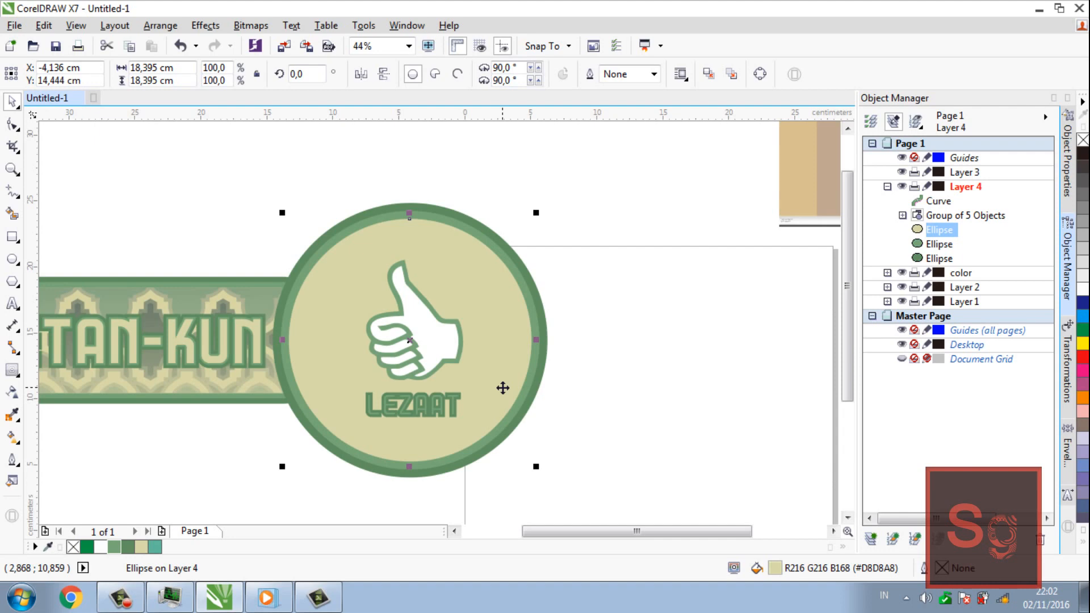
right_click(502, 388)
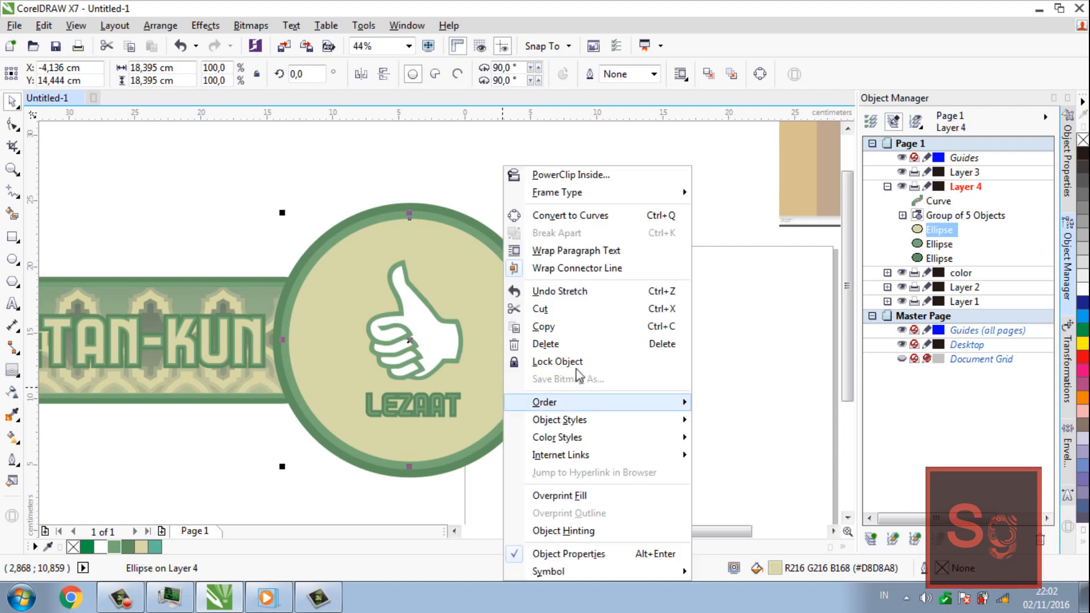
click(577, 332)
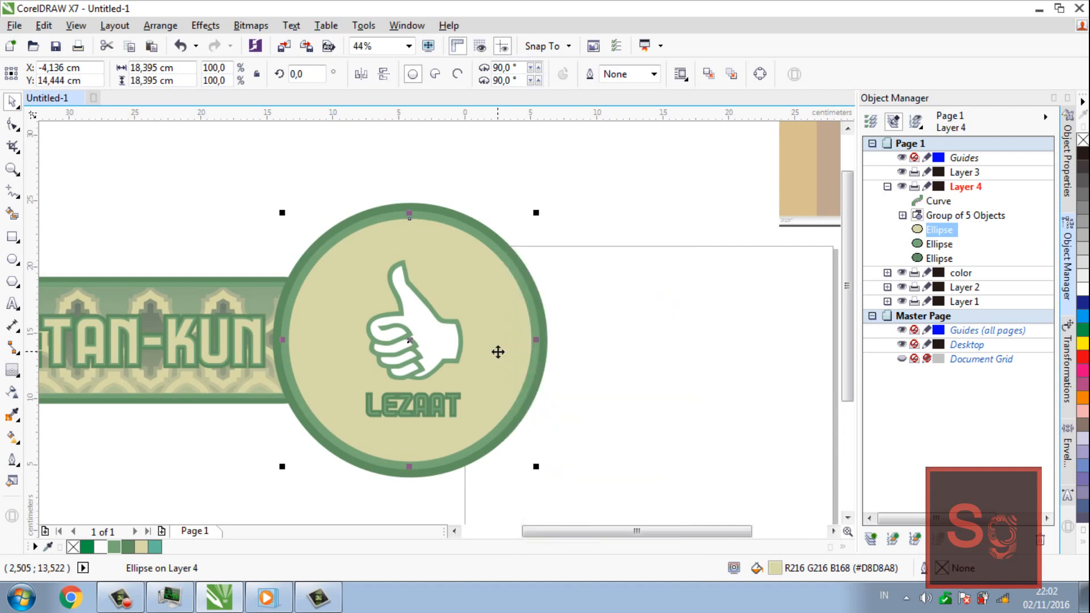
right_click(499, 350)
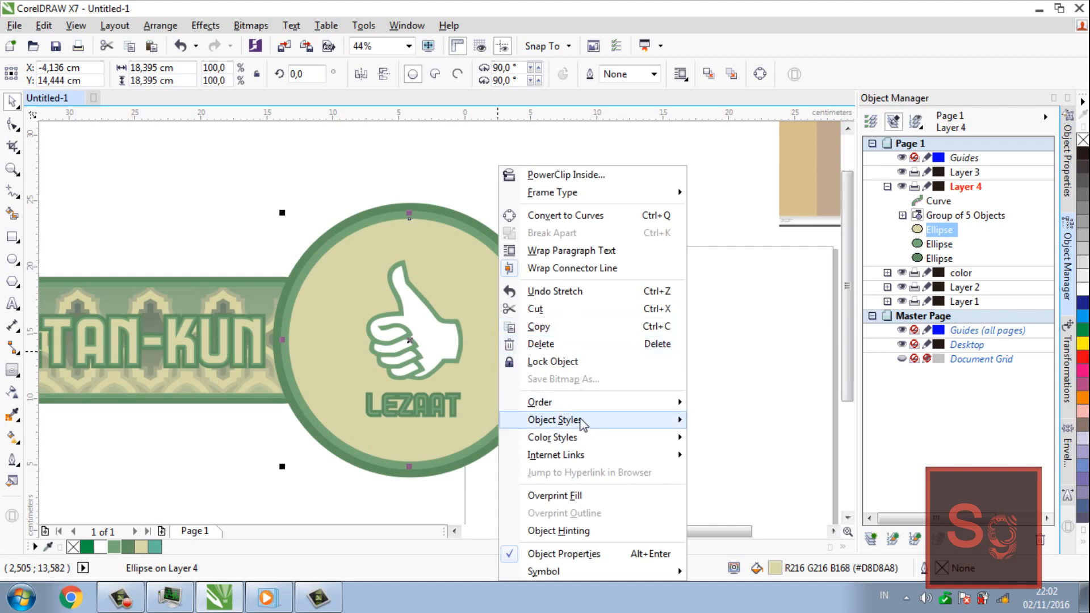
click(721, 303)
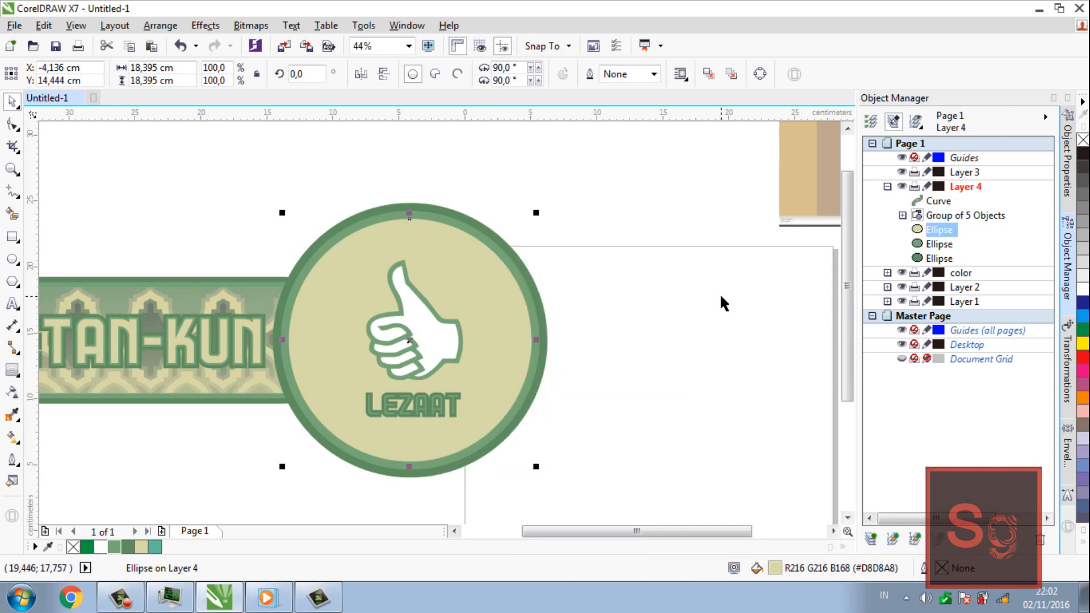
click(50, 27)
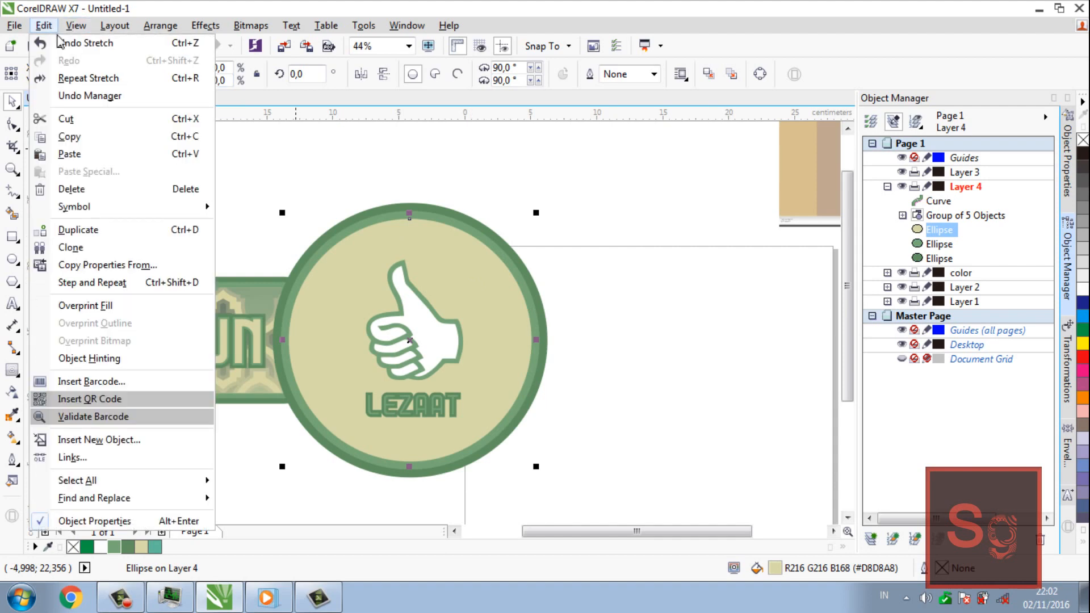
click(70, 154)
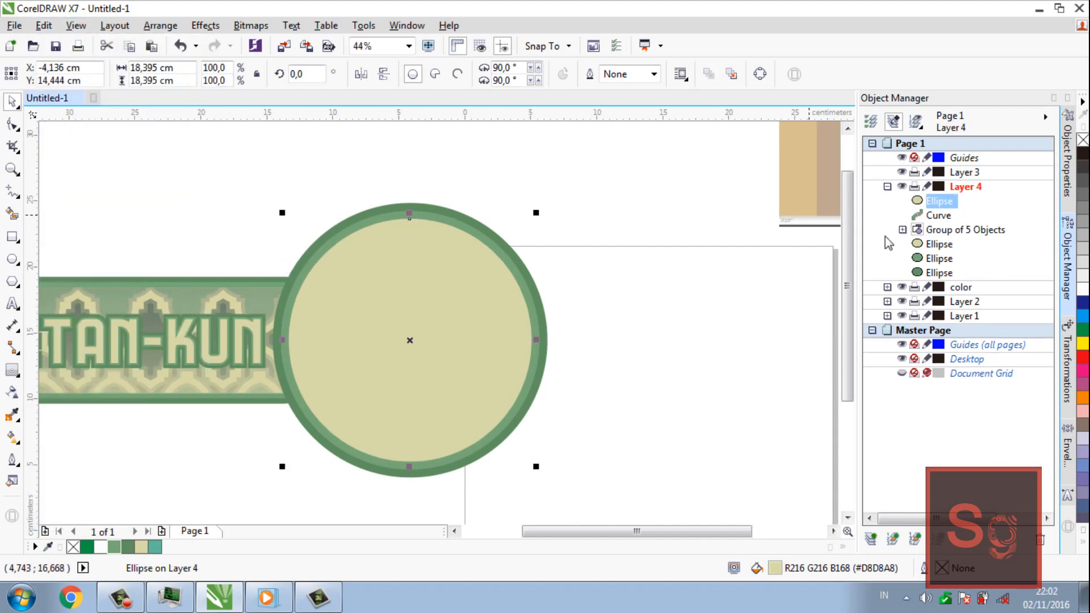
drag(946, 243, 945, 245)
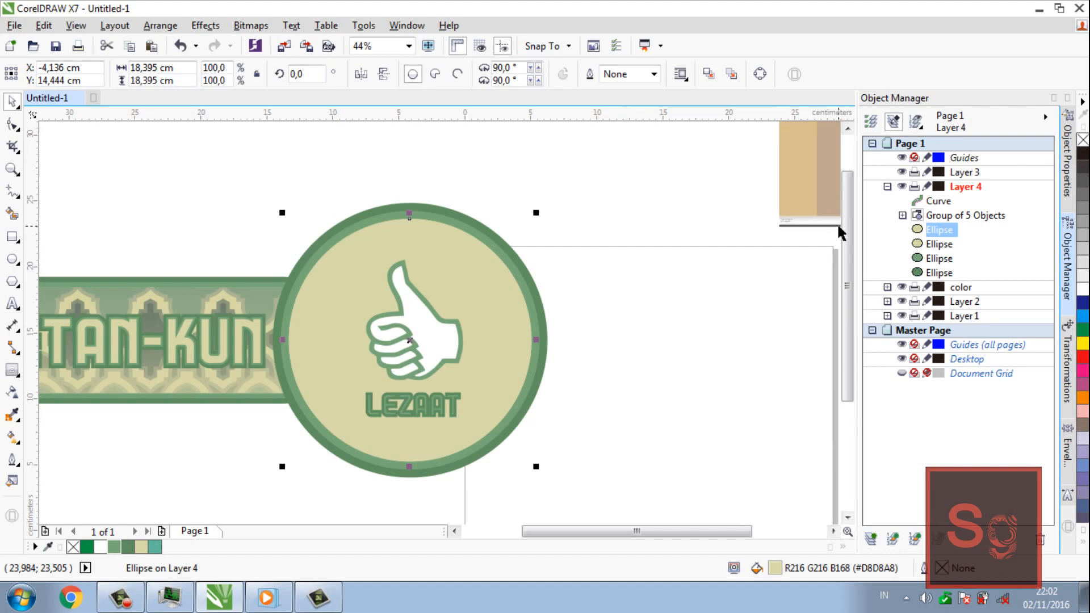
Sample the lighter green R120 G168 B120 from the emblem's inner ring, apply it to the copied circle's outline and remove the circle's fill
key(i)
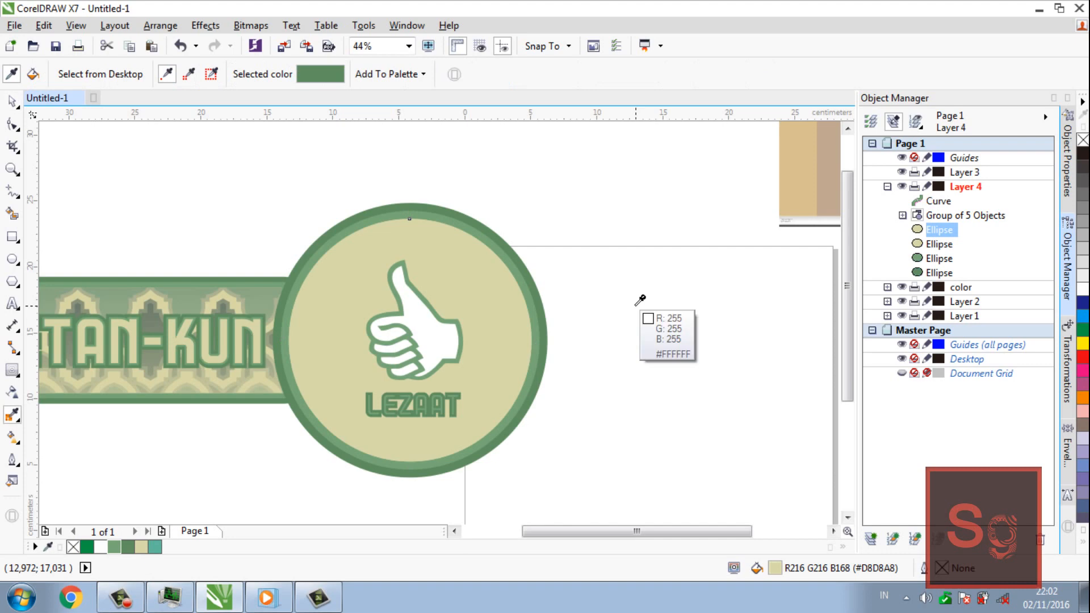
click(523, 275)
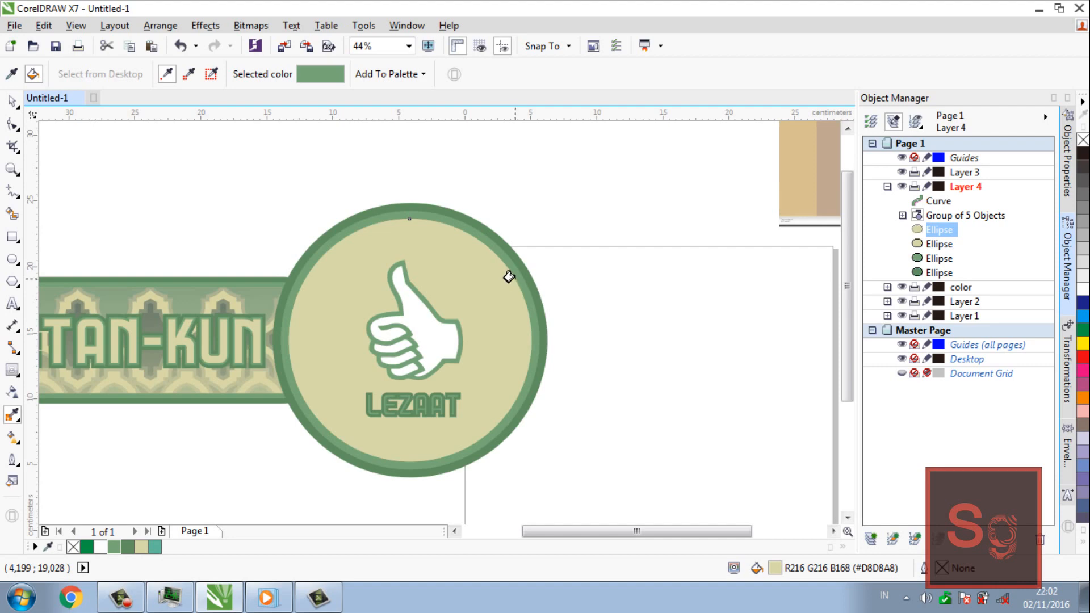
key(space)
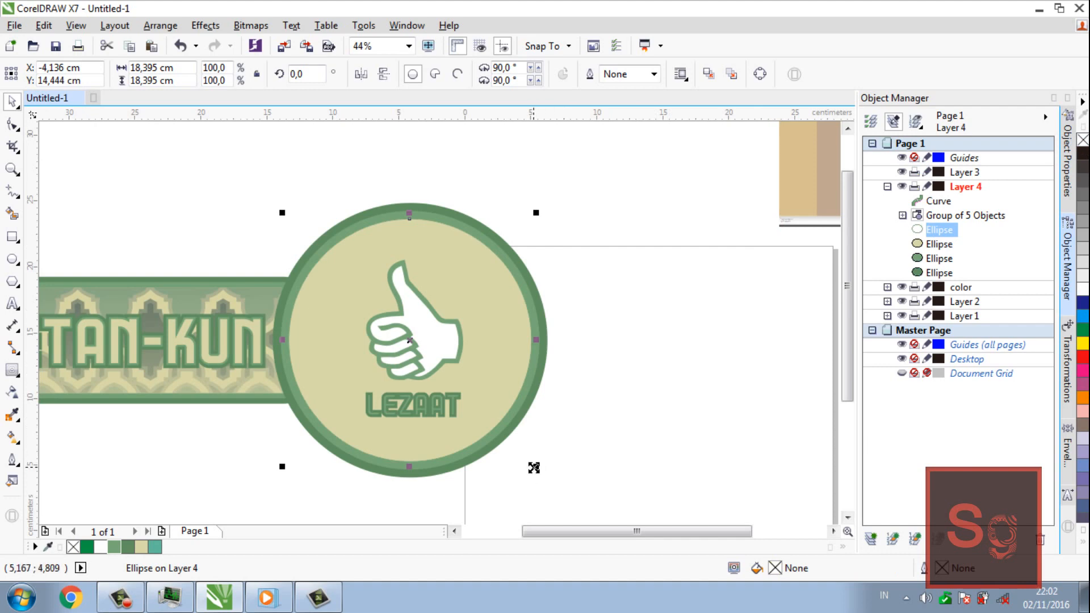
Shrink the unfilled circle about its centre to about 16.91 cm in diameter and convert it to curves
drag(533, 465, 523, 461)
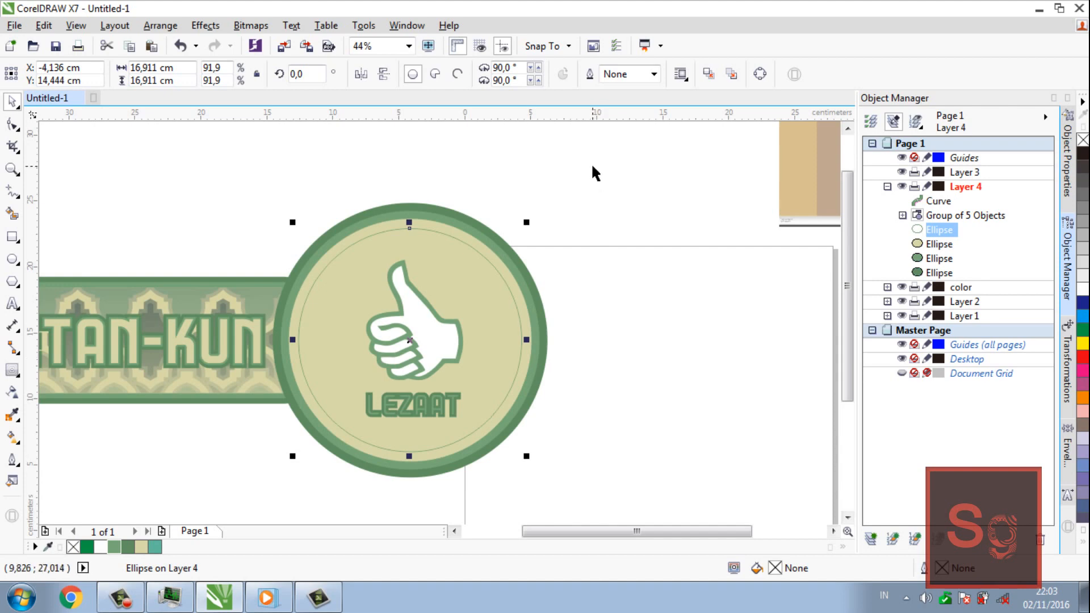
click(620, 158)
click(499, 272)
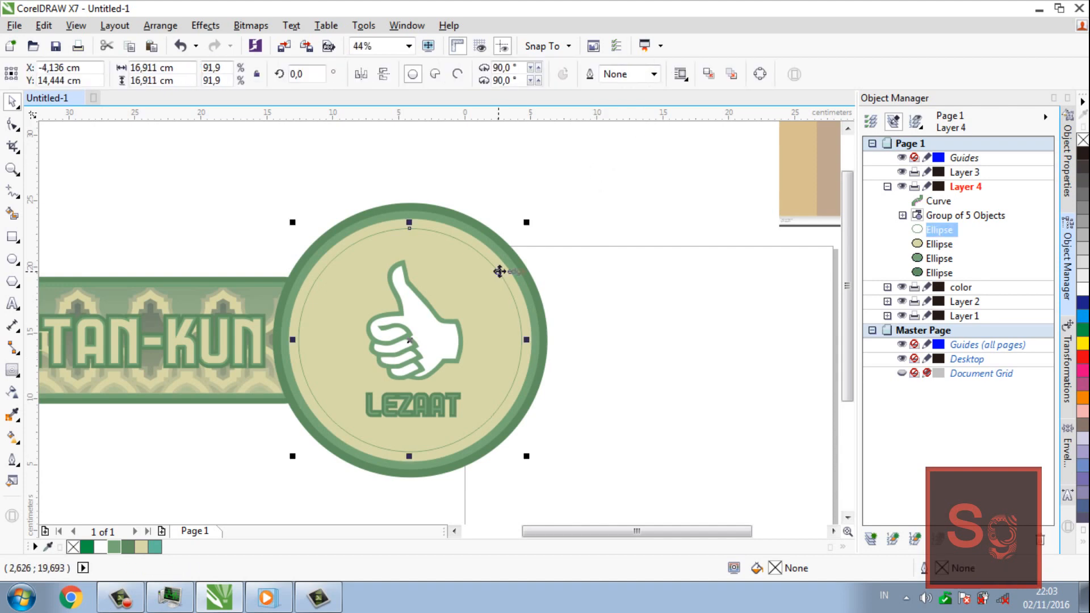
right_click(500, 271)
click(575, 215)
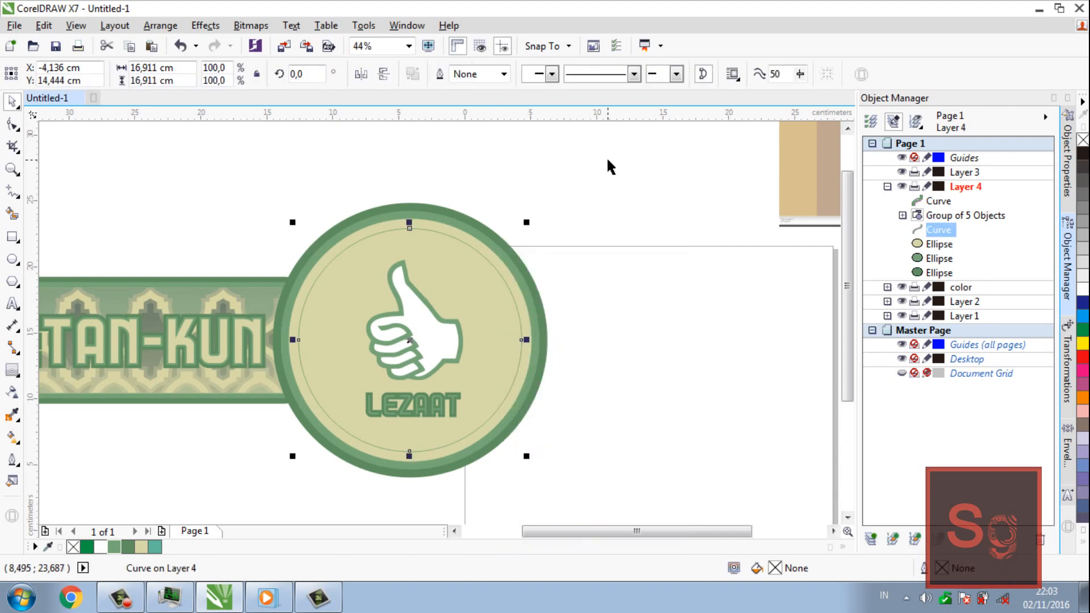
Set the outline width of the inner circle curve to 1.5 mm
click(502, 76)
click(502, 75)
click(502, 75)
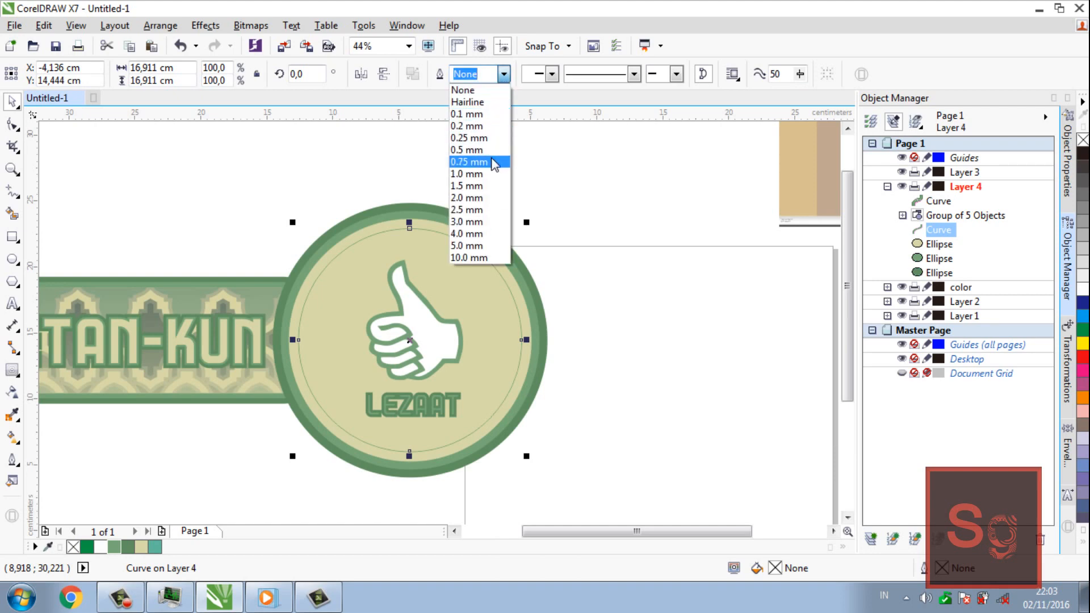
click(488, 173)
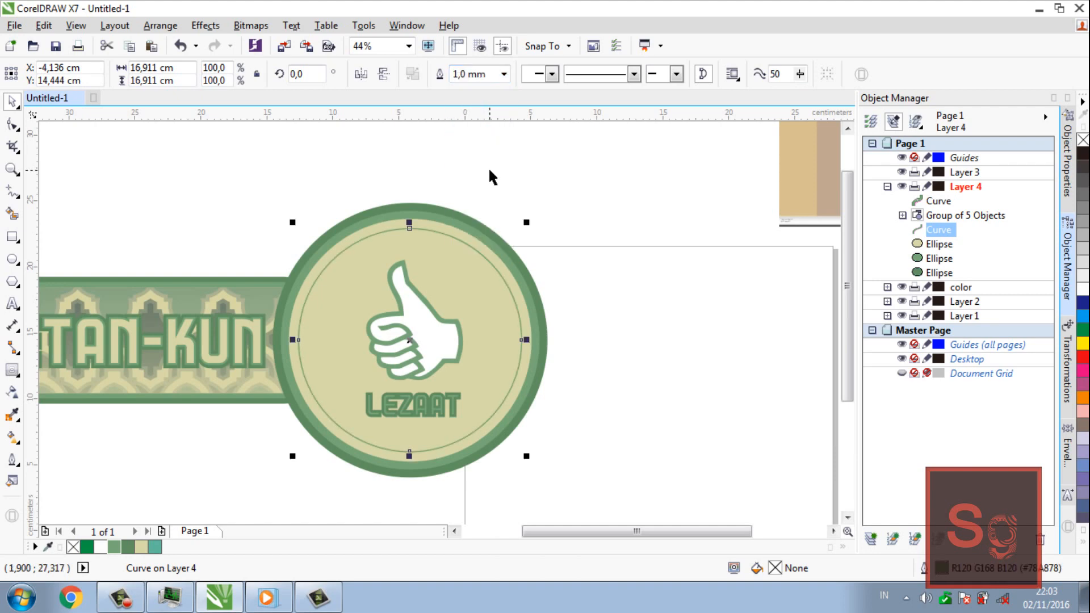
click(504, 74)
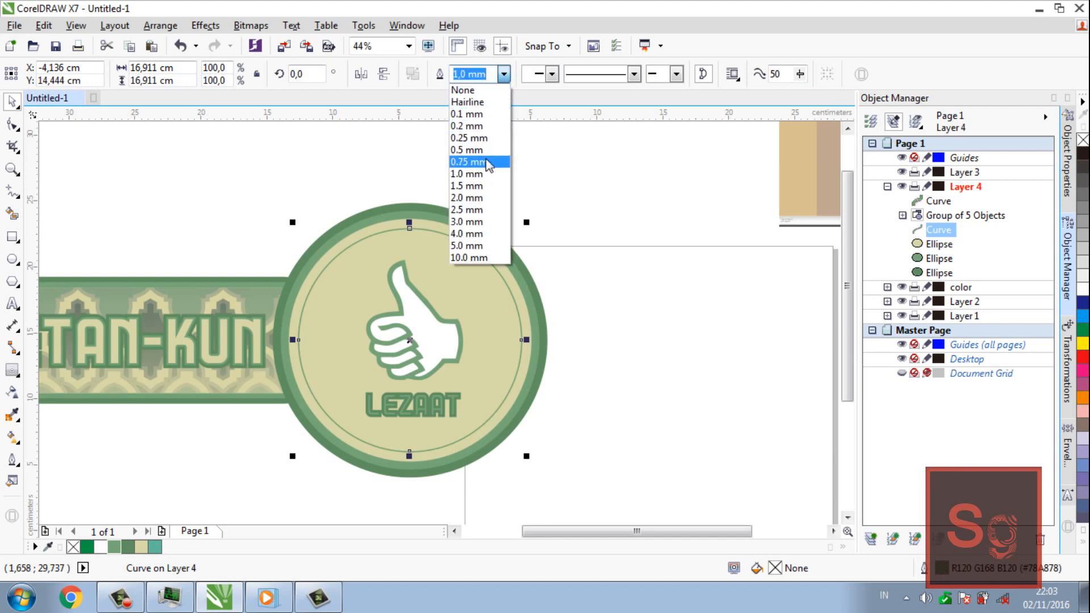
click(480, 186)
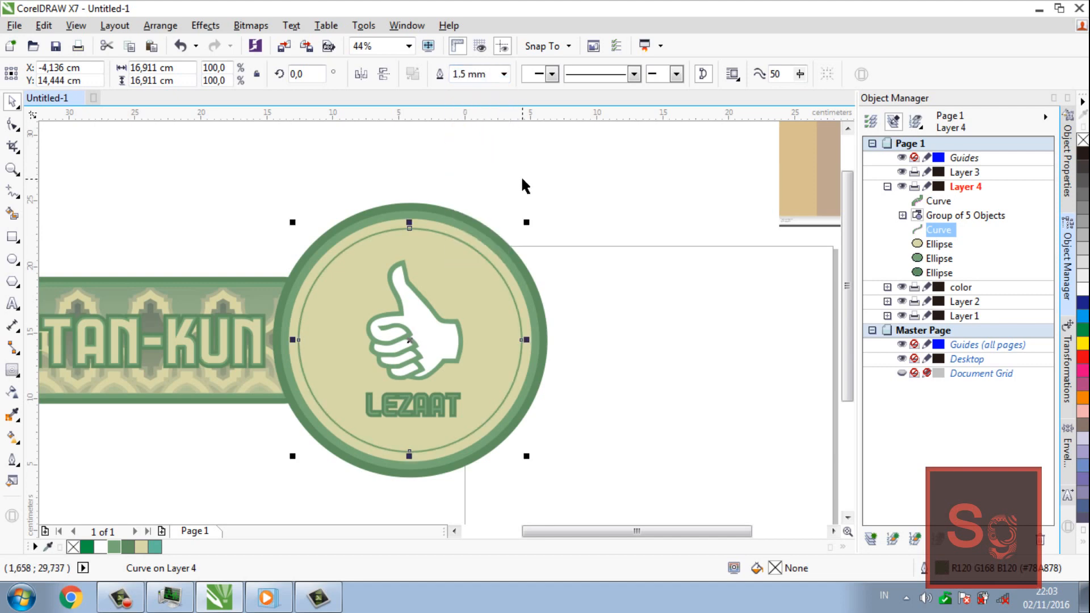
Try a dashed line style and a more widely spaced one on the inner circle, and inspect the whole design
click(634, 75)
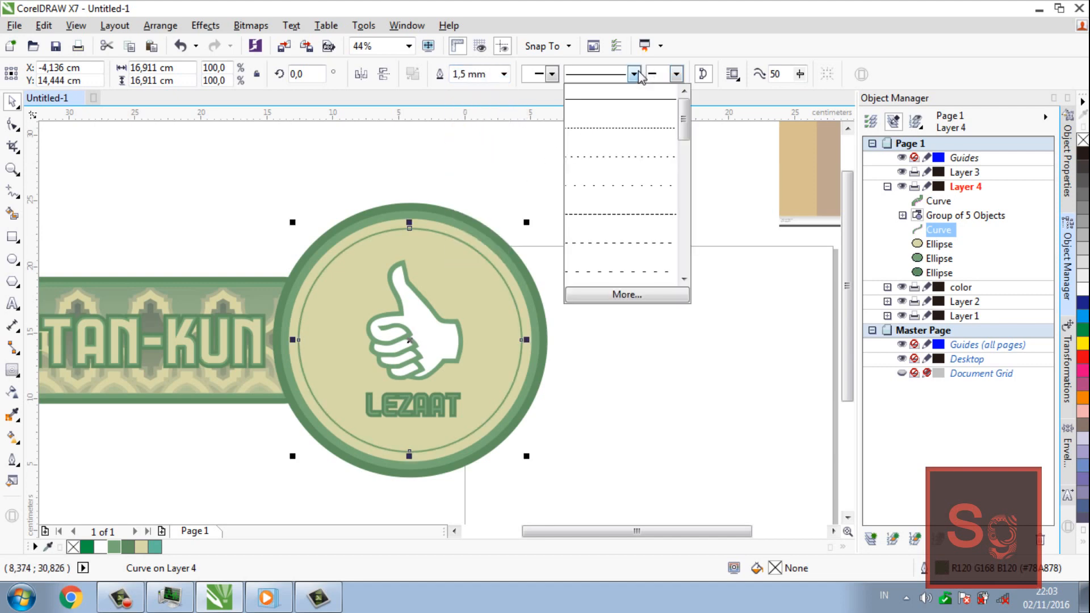
click(627, 242)
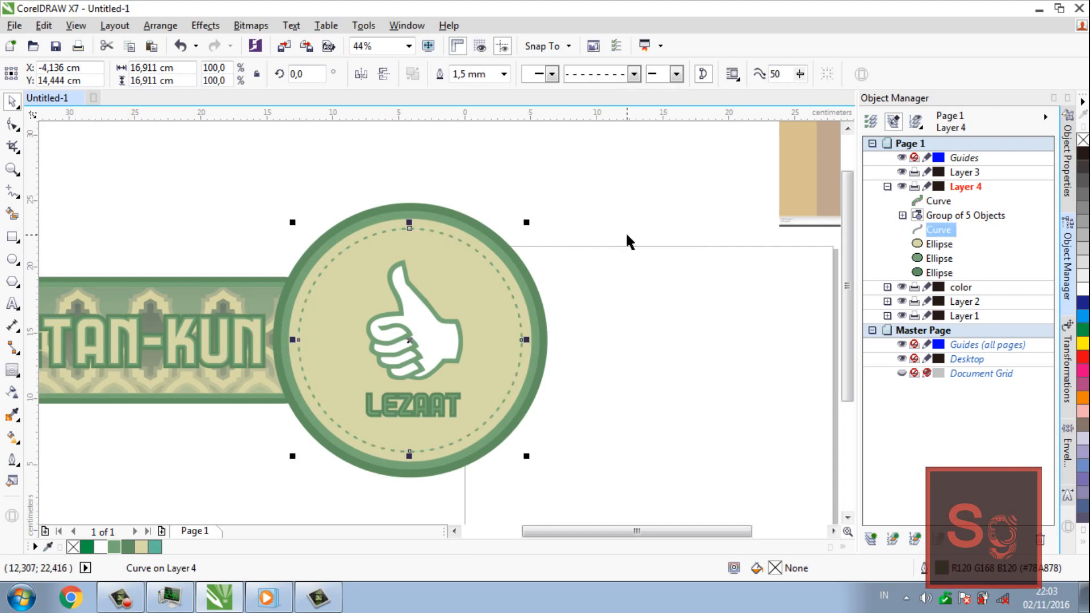
click(635, 74)
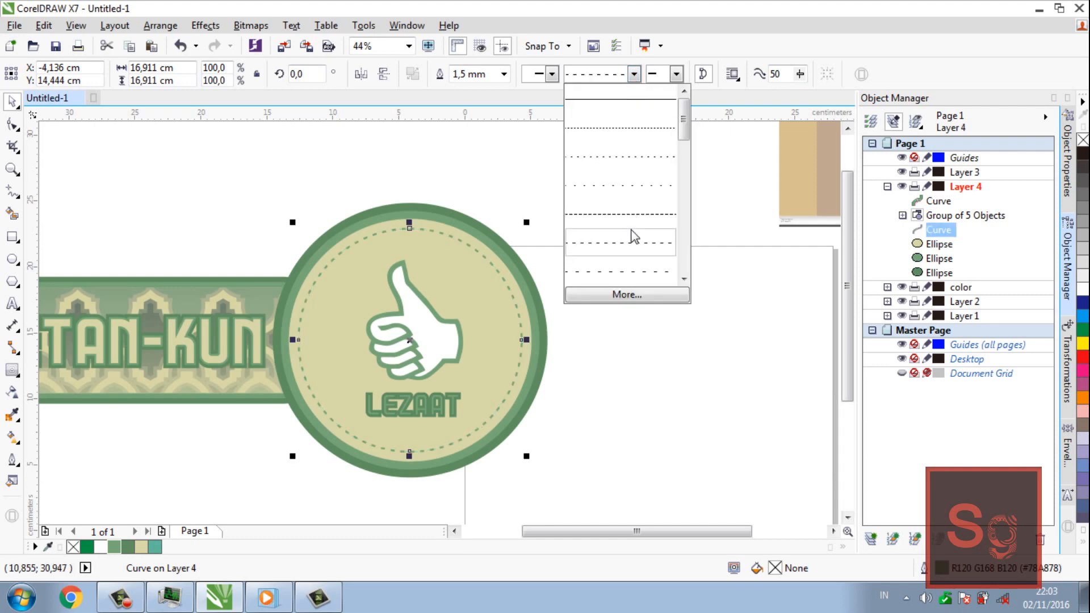
click(625, 272)
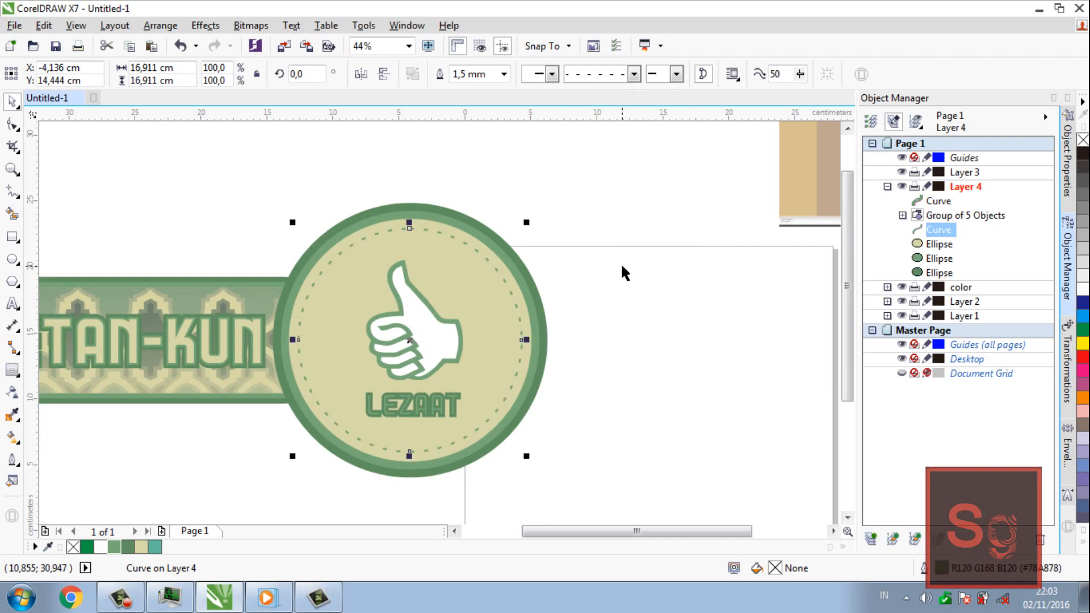
click(583, 225)
key(z)
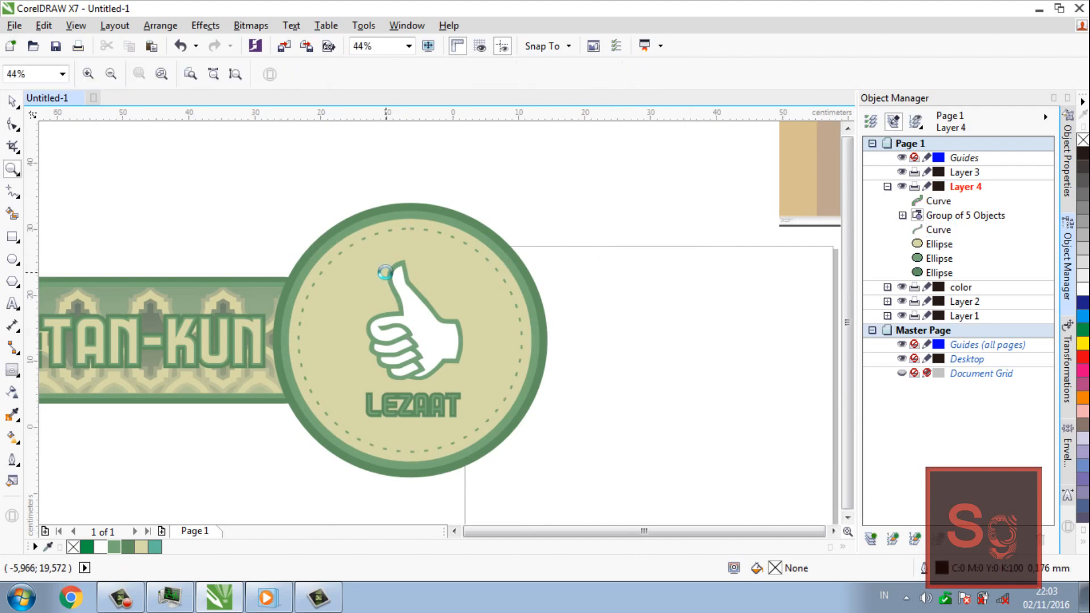
key(F3)
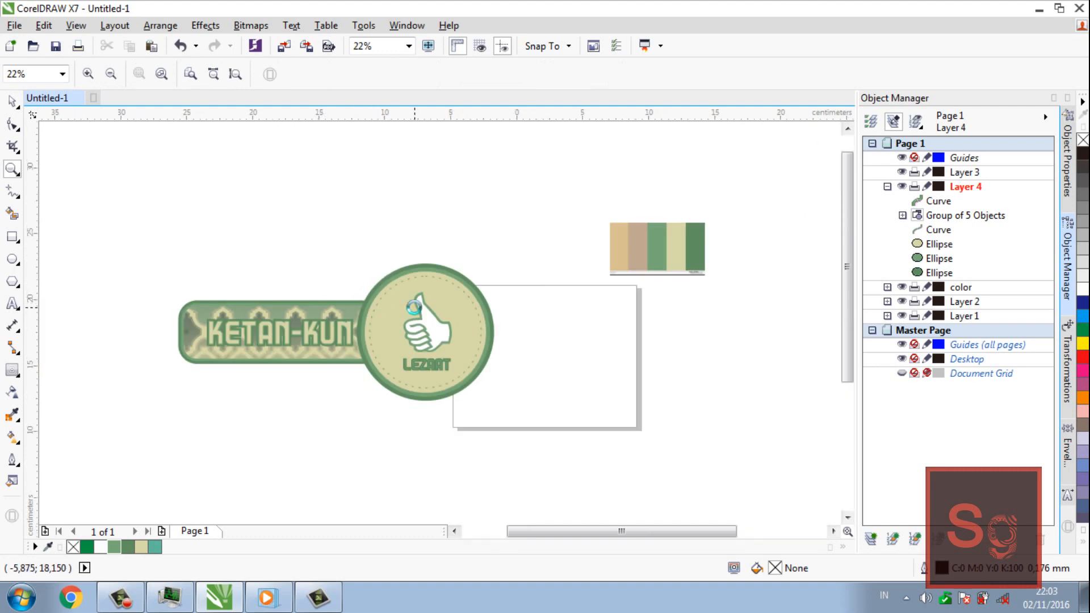
click(413, 308)
key(F3)
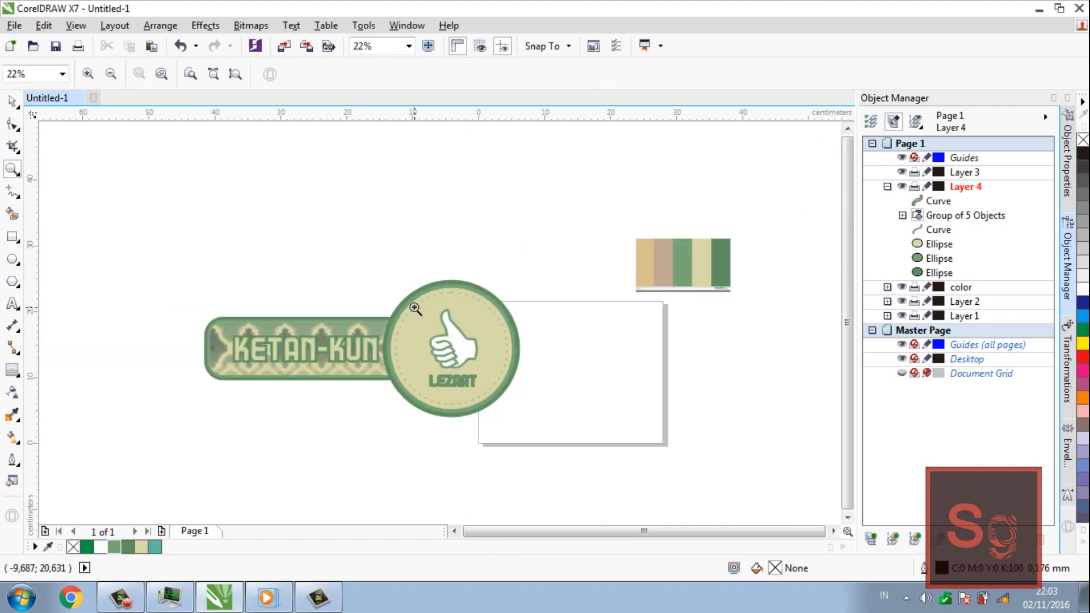
click(394, 328)
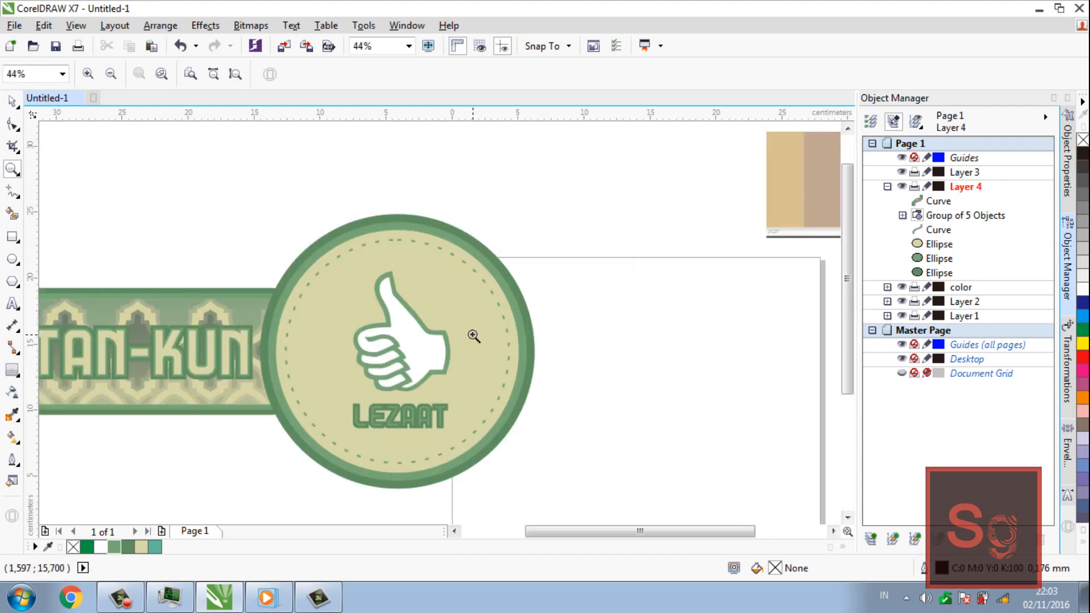
key(space)
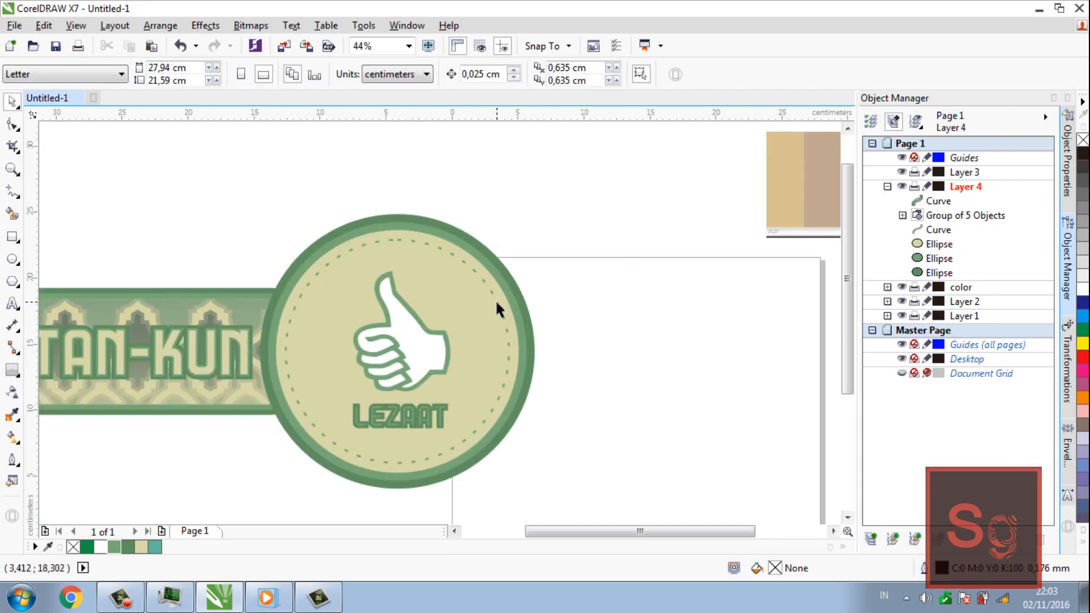
Apply a closely spaced short-dash line style to the emblem's inner circle and deselect it
click(496, 305)
click(634, 74)
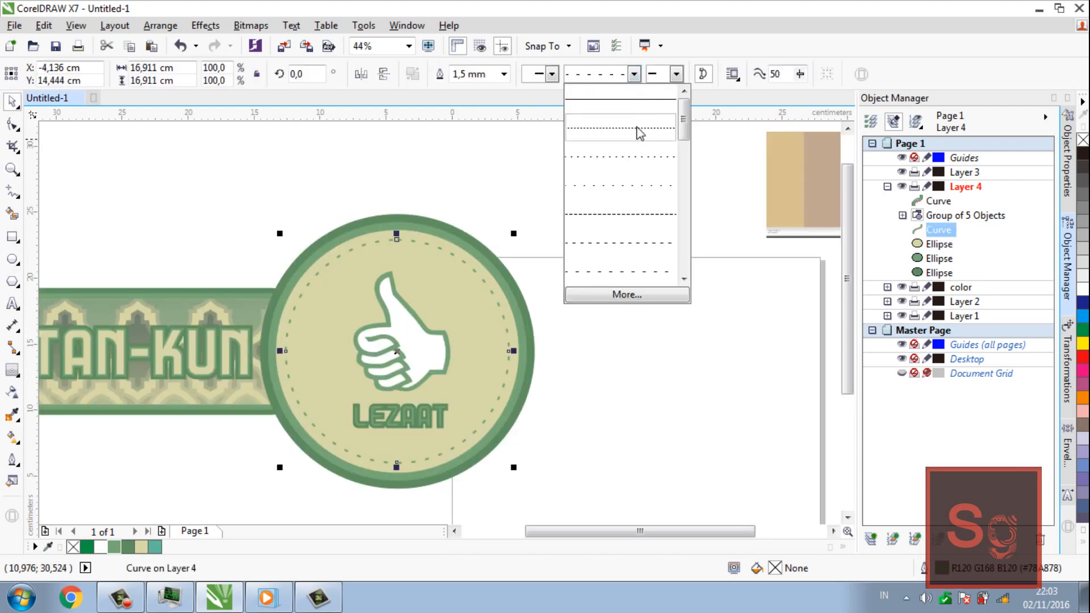
click(646, 224)
click(604, 258)
key(z)
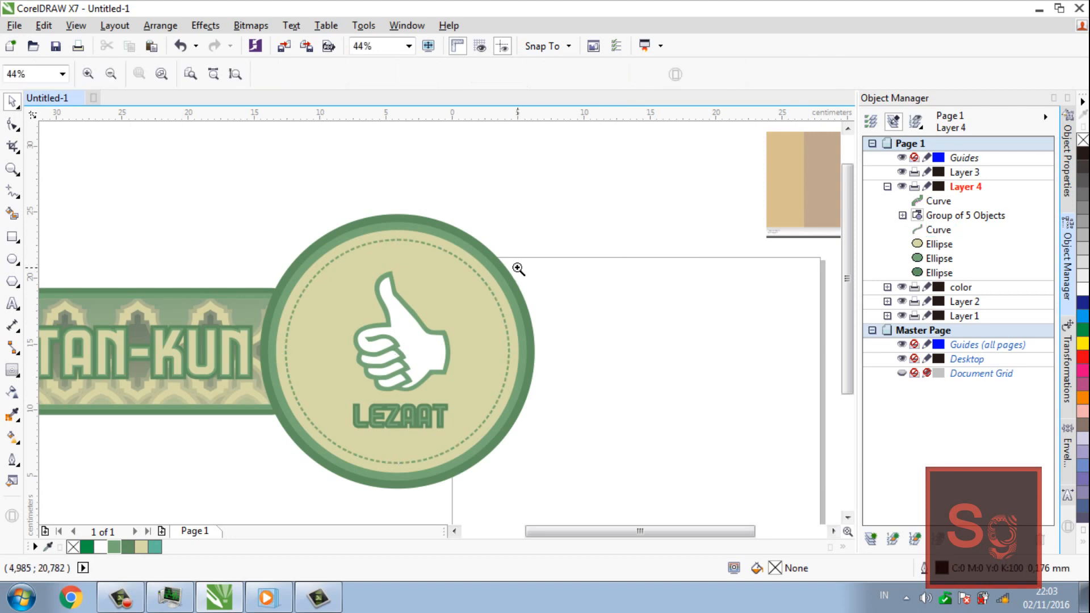
key(F3)
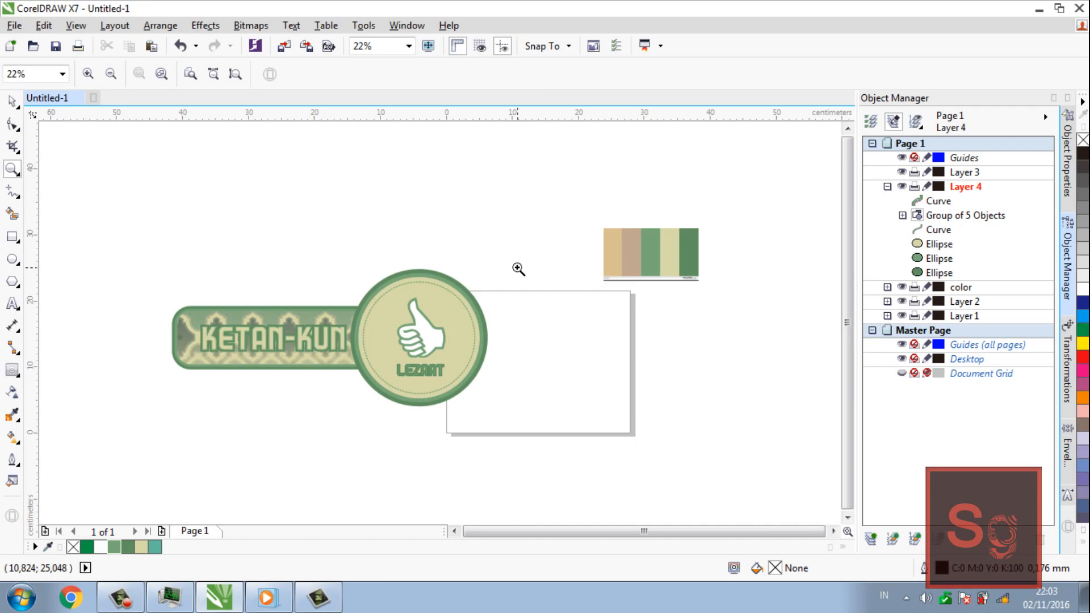
Duplicate the dashed circle in place and shrink the copy about its centre to about 15.82 cm in diameter
key(space)
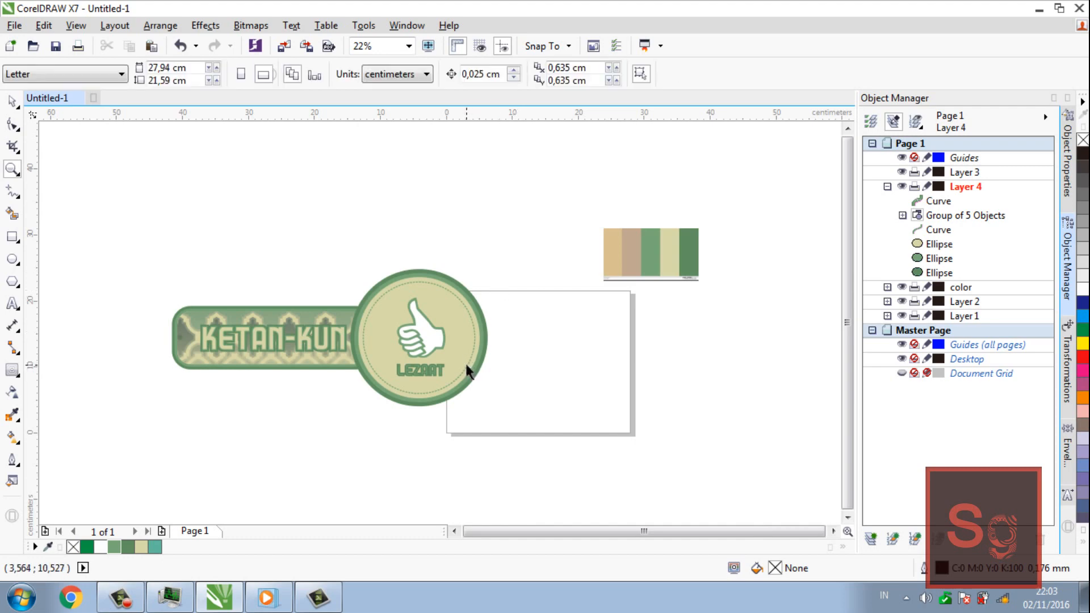
click(473, 364)
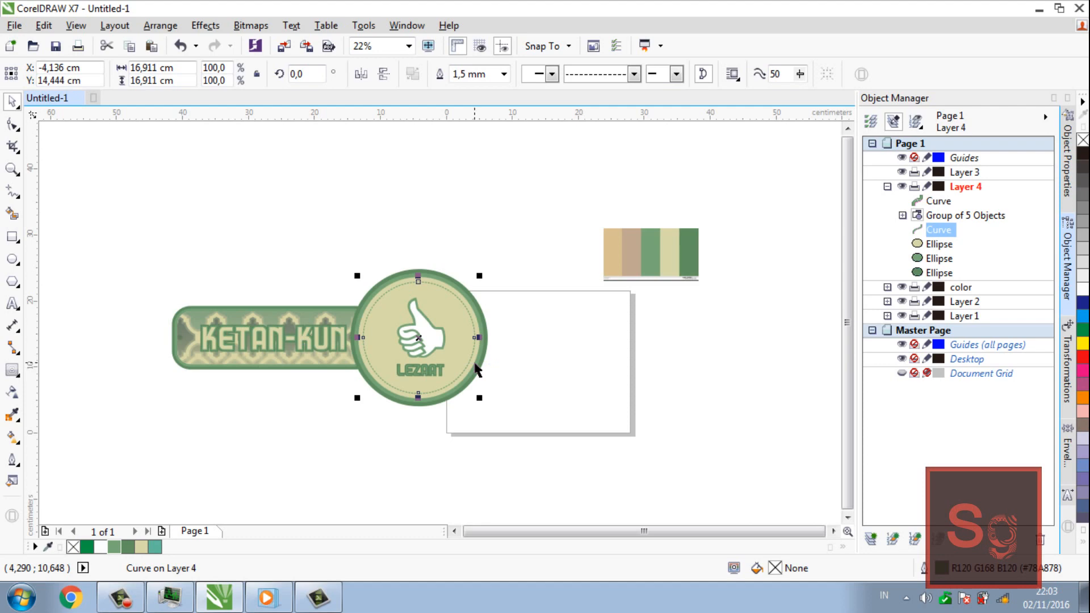
key(ctrl+c)
key(ctrl+v)
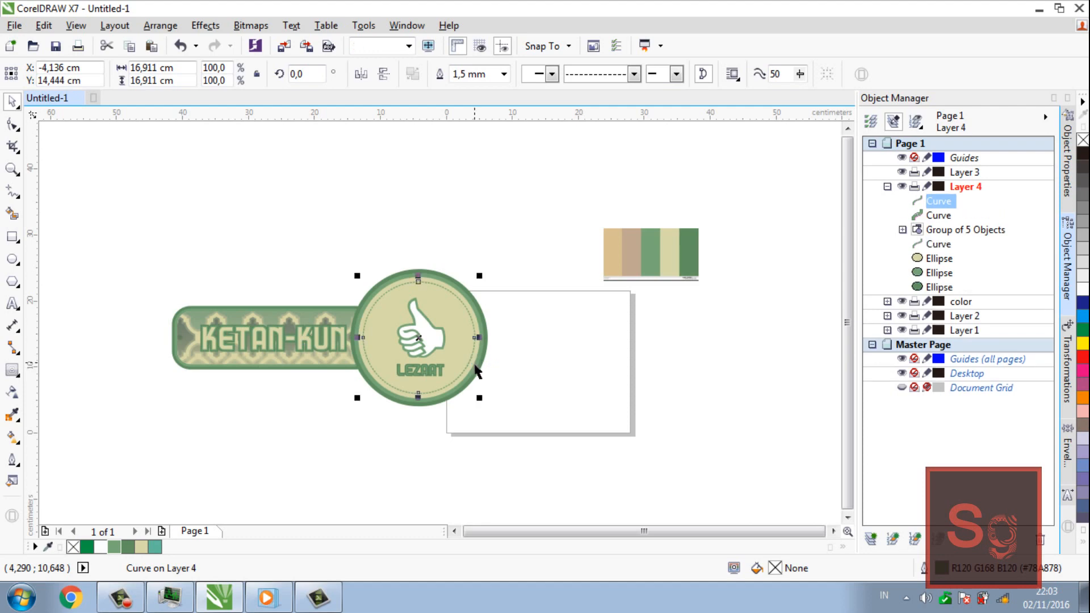
drag(480, 398, 476, 394)
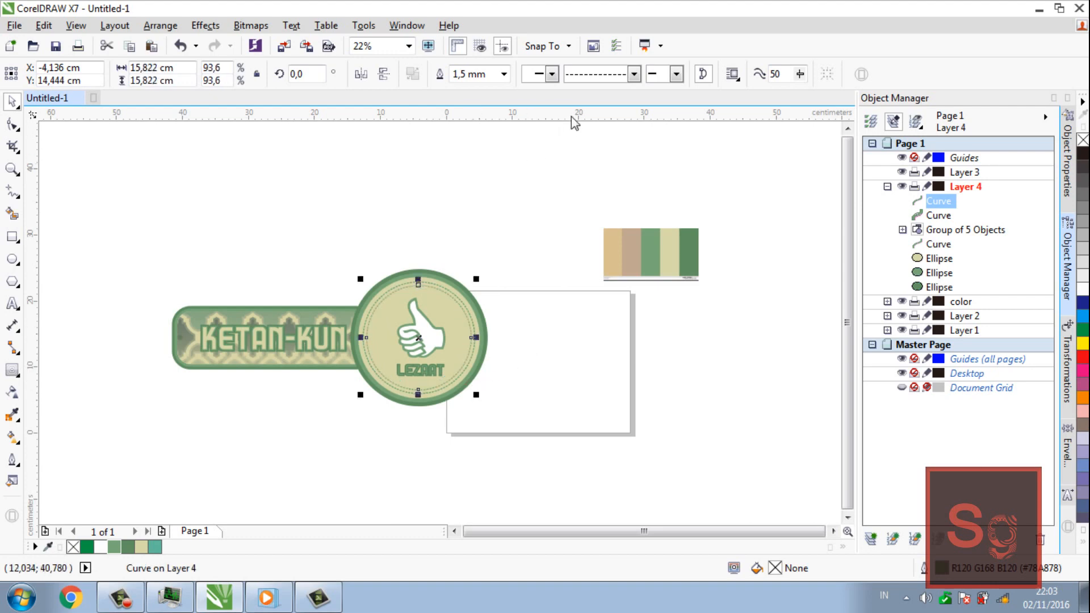
Change the smaller circle's outline to a solid line style and deselect it
click(634, 74)
click(590, 94)
click(529, 185)
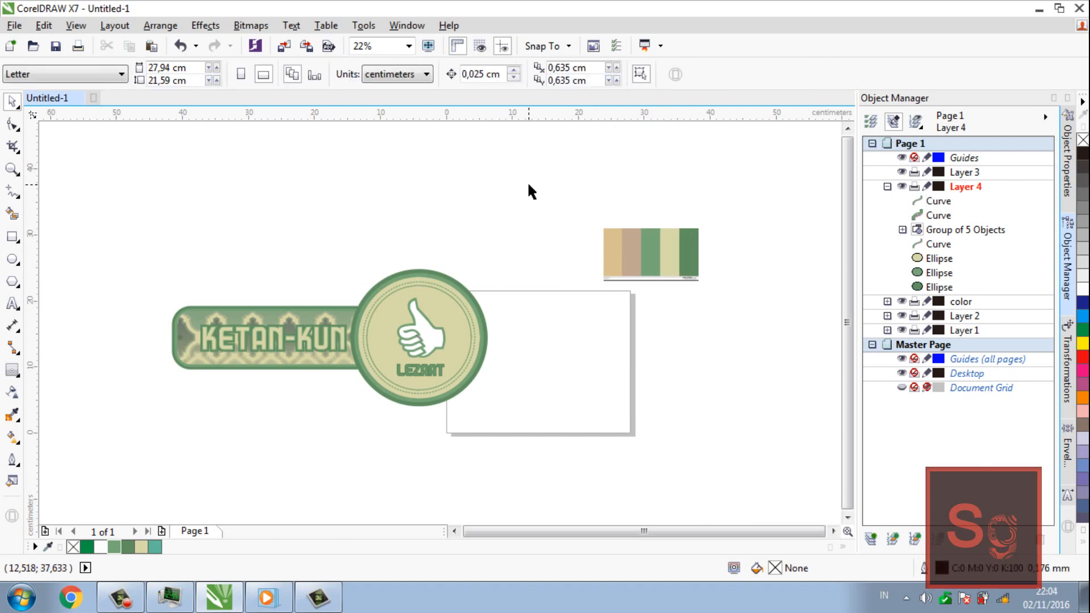
Enlarge the emblem's dashed inner circle very slightly about its centre and deselect it
key(z)
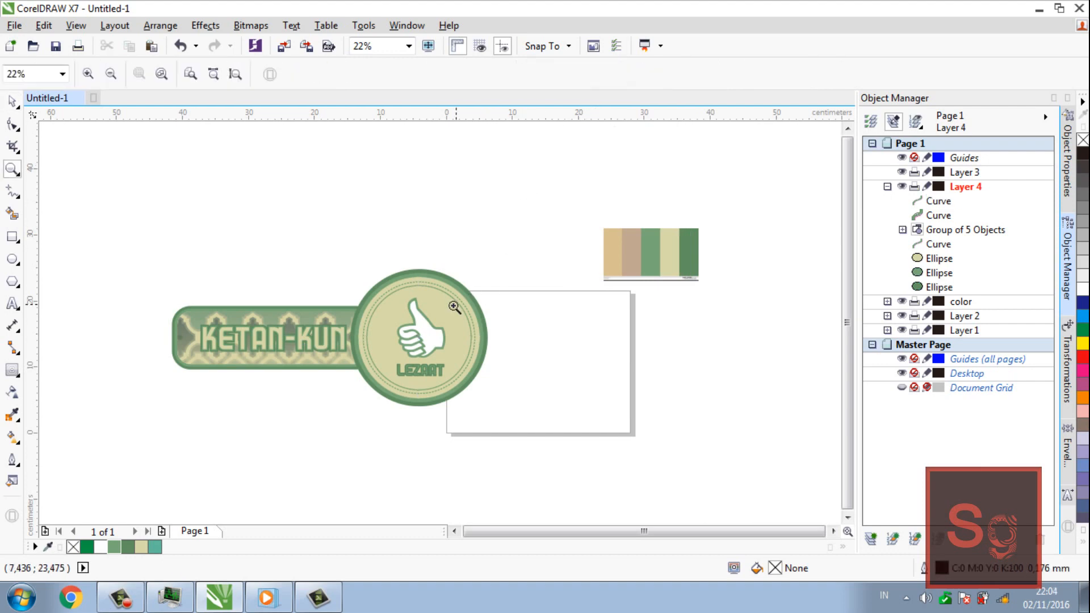
click(452, 307)
key(space)
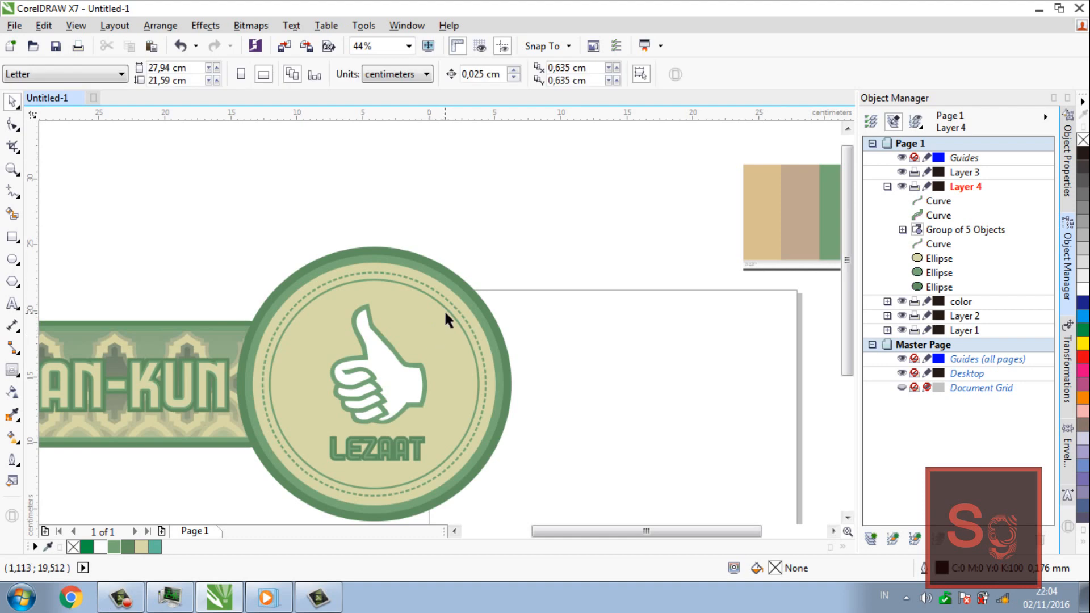
click(451, 301)
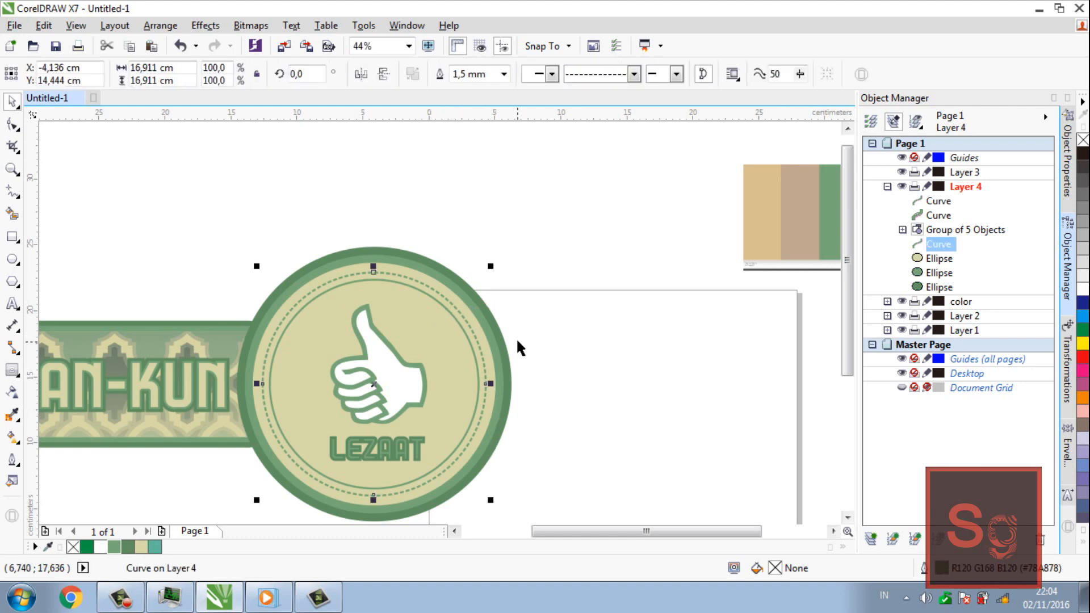
drag(490, 266, 494, 266)
click(547, 263)
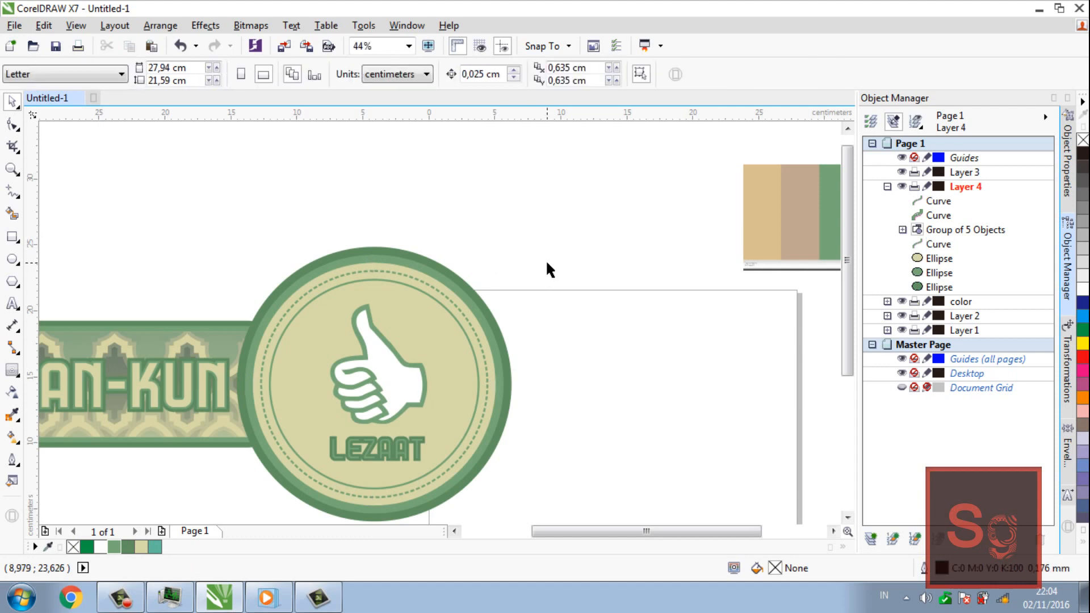
key(z)
right_click(503, 265)
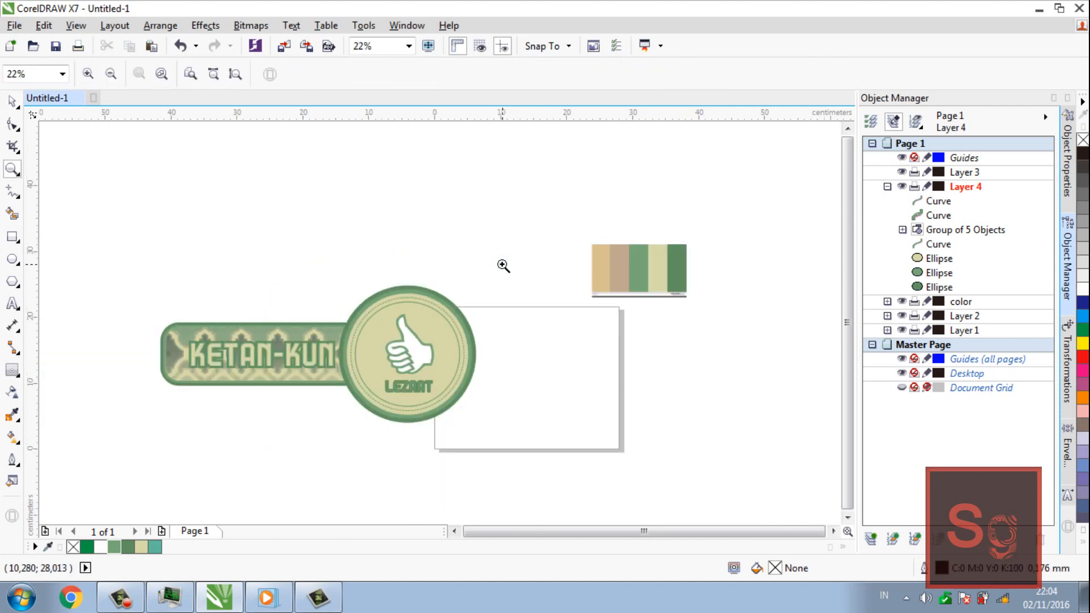
key(space)
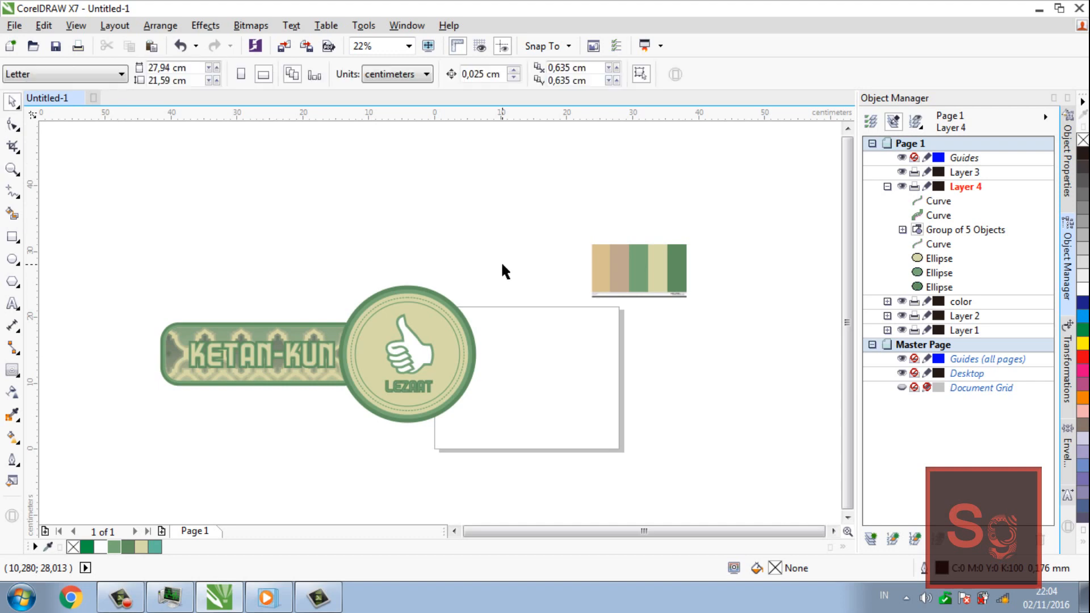
Set the outline width of the emblem's LEZAAT lettering to 1.5 mm and deselect it
click(418, 386)
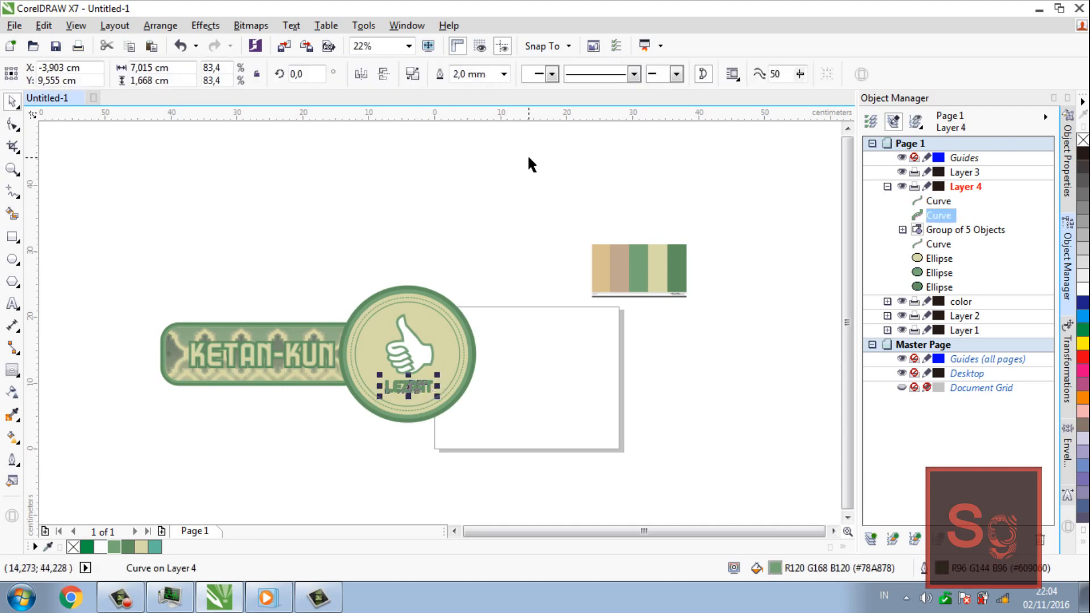
click(504, 74)
click(495, 195)
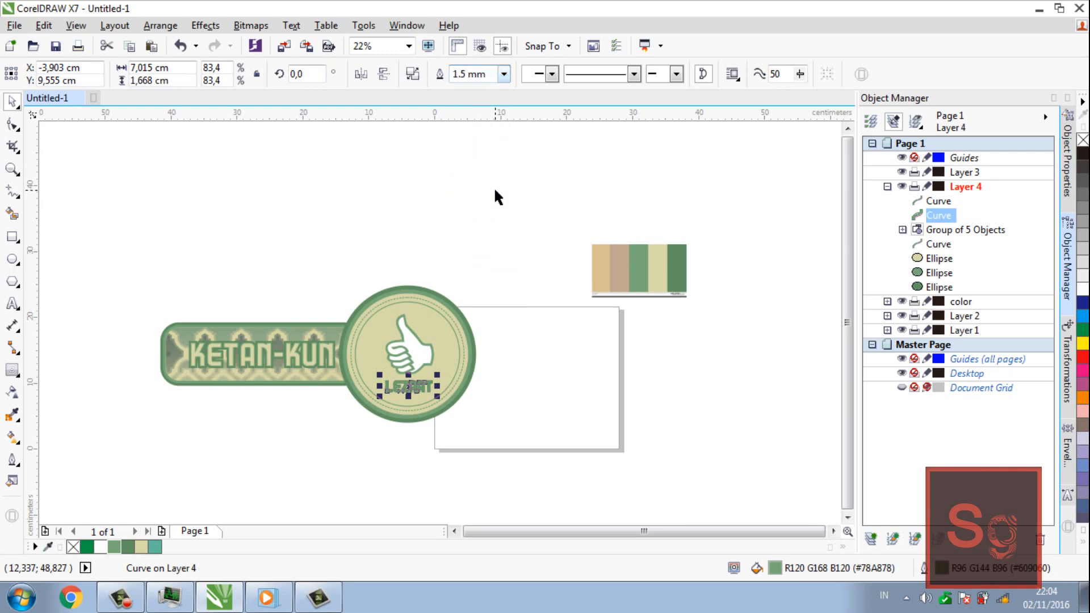
click(489, 258)
Lock the color layer that holds the palette image, exclude it from printing and hide it
key(space)
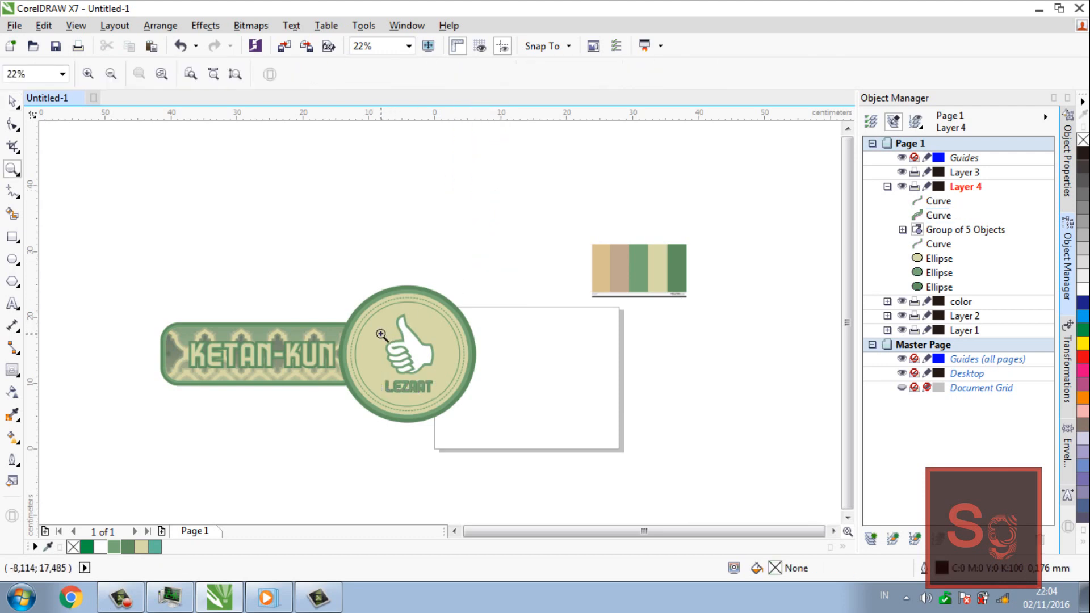
click(381, 334)
shift+click(380, 333)
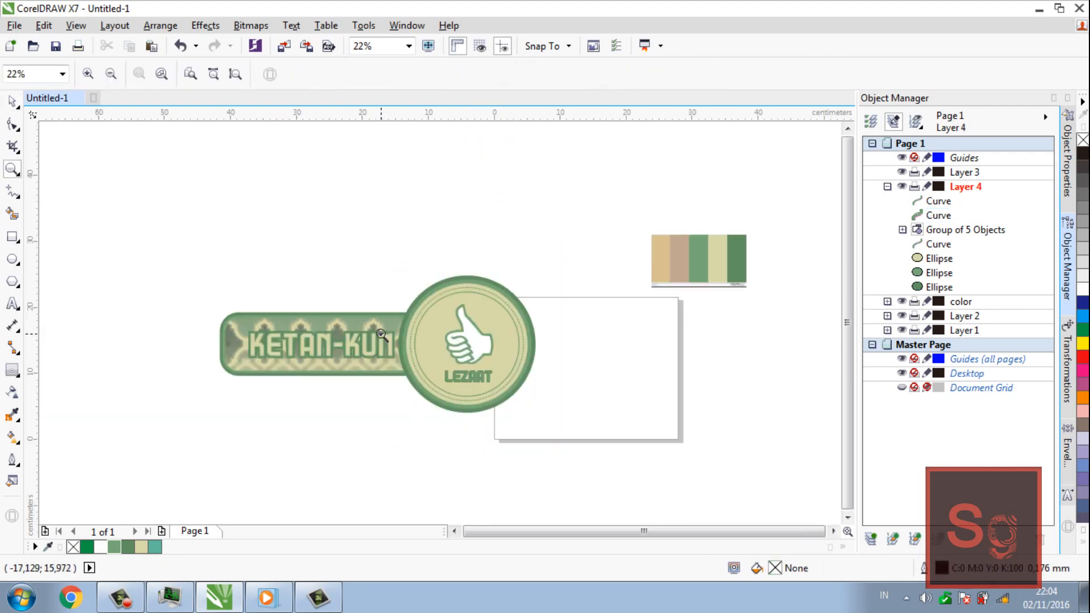
key(space)
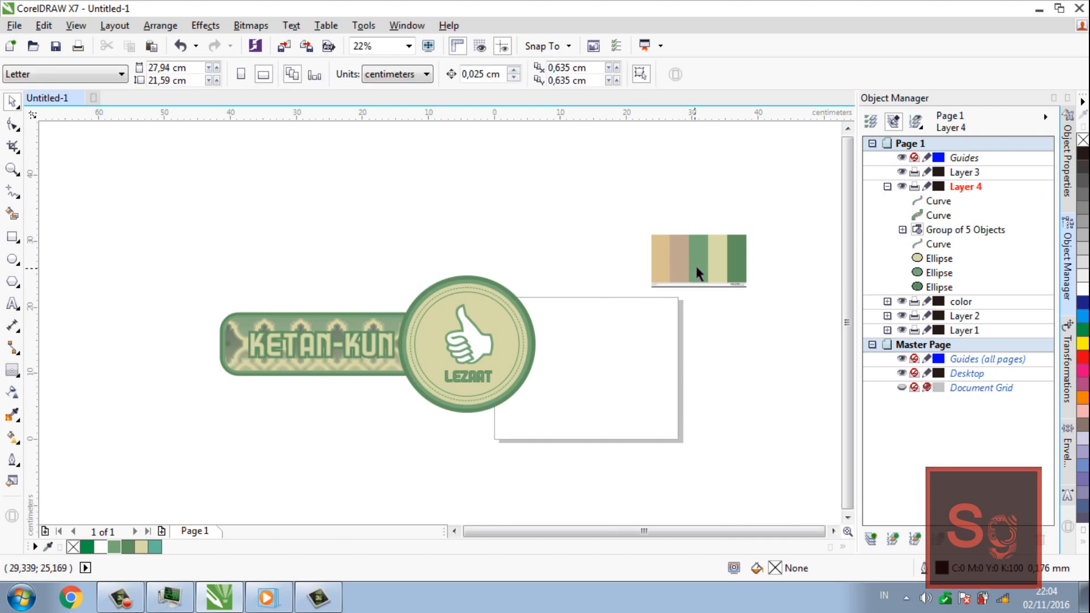
click(698, 273)
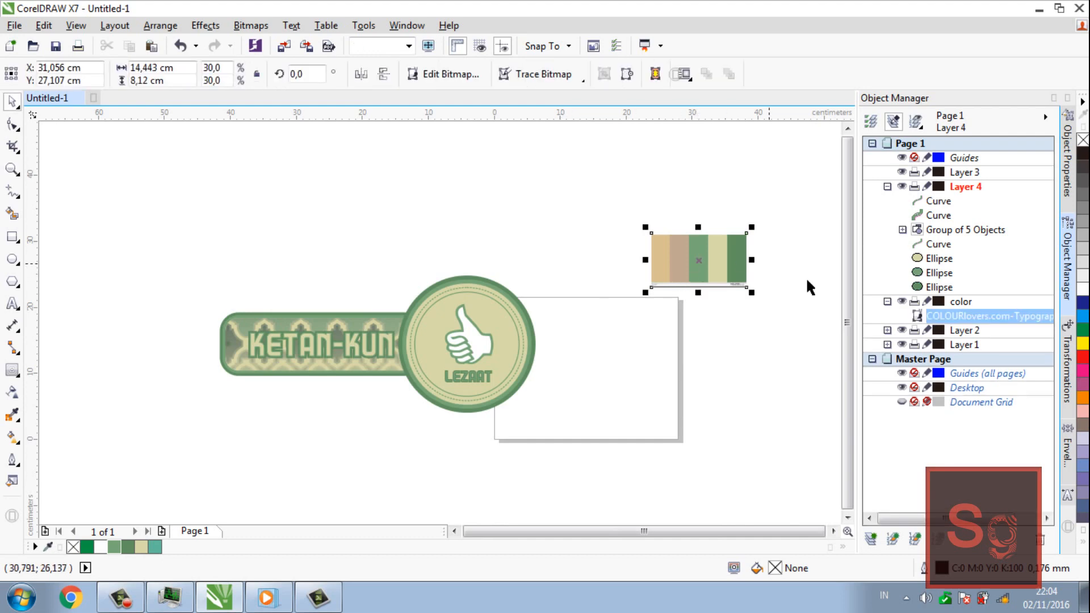
click(926, 302)
click(914, 302)
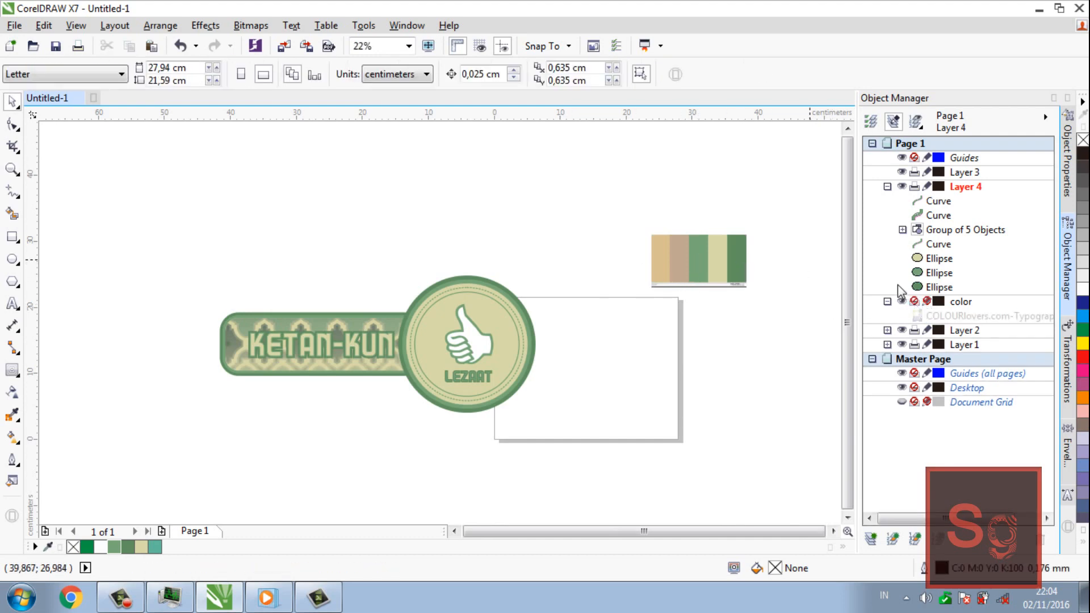
click(887, 302)
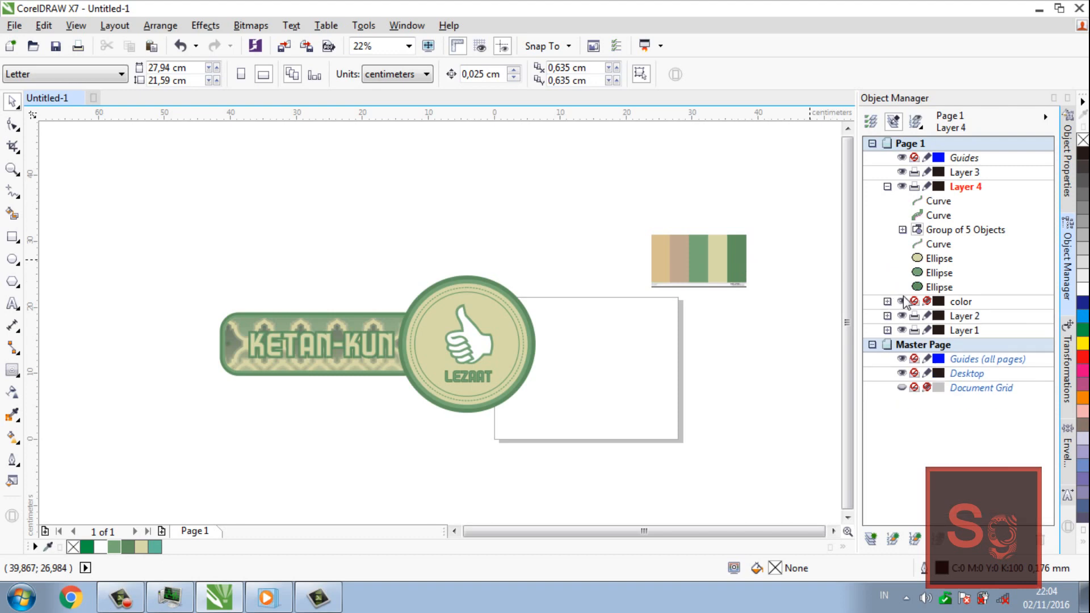
click(888, 186)
click(902, 200)
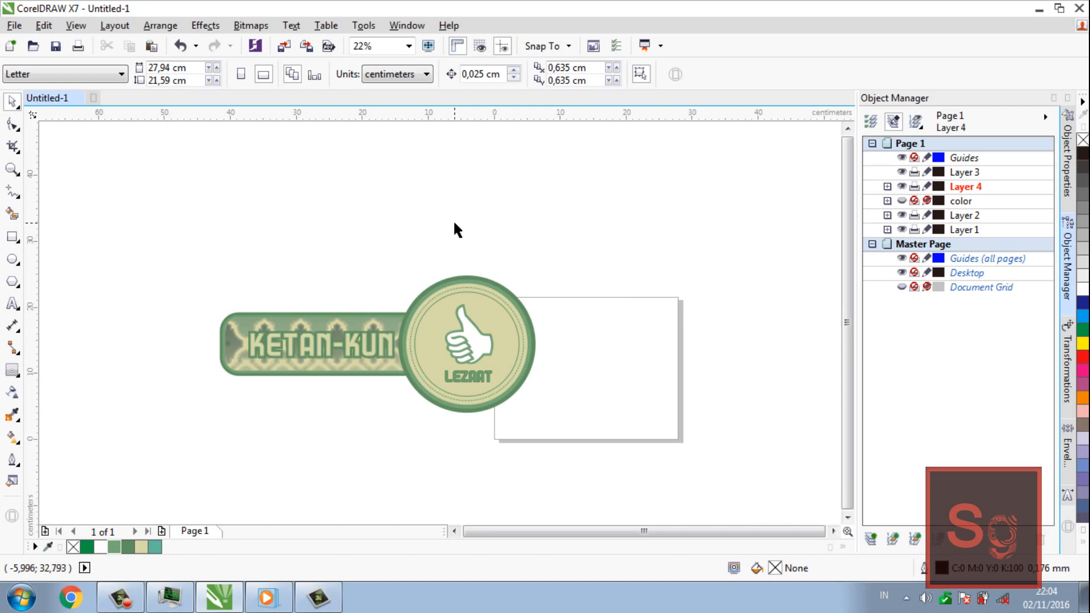
Export the design as a JPEG named logo-ketan-kun in the Photos\kemasan folder, keeping the offered CMYK and 100% quality settings
key(ctrl+e)
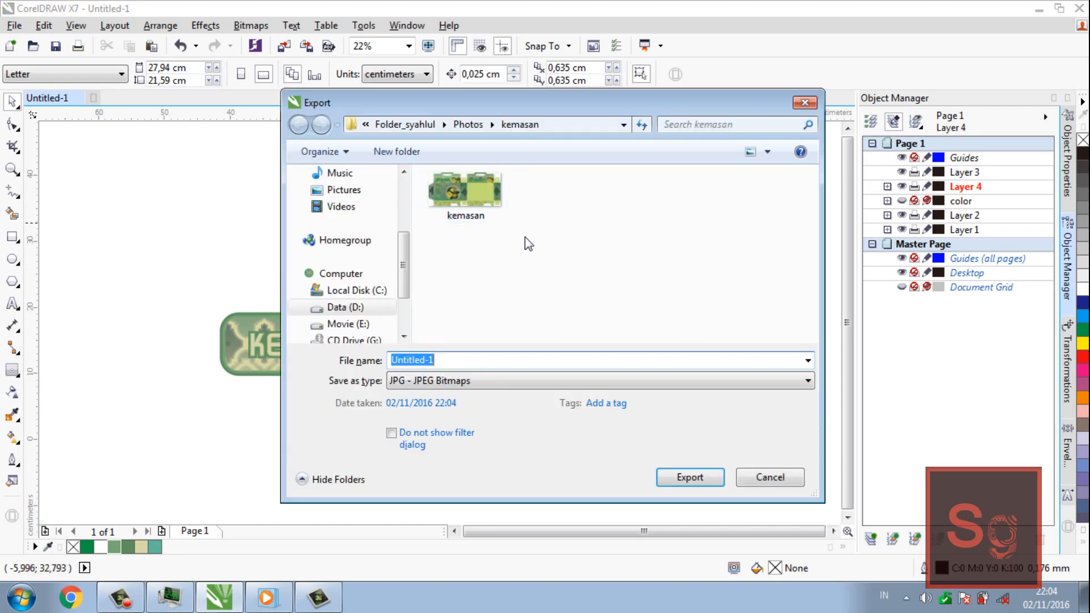
click(805, 102)
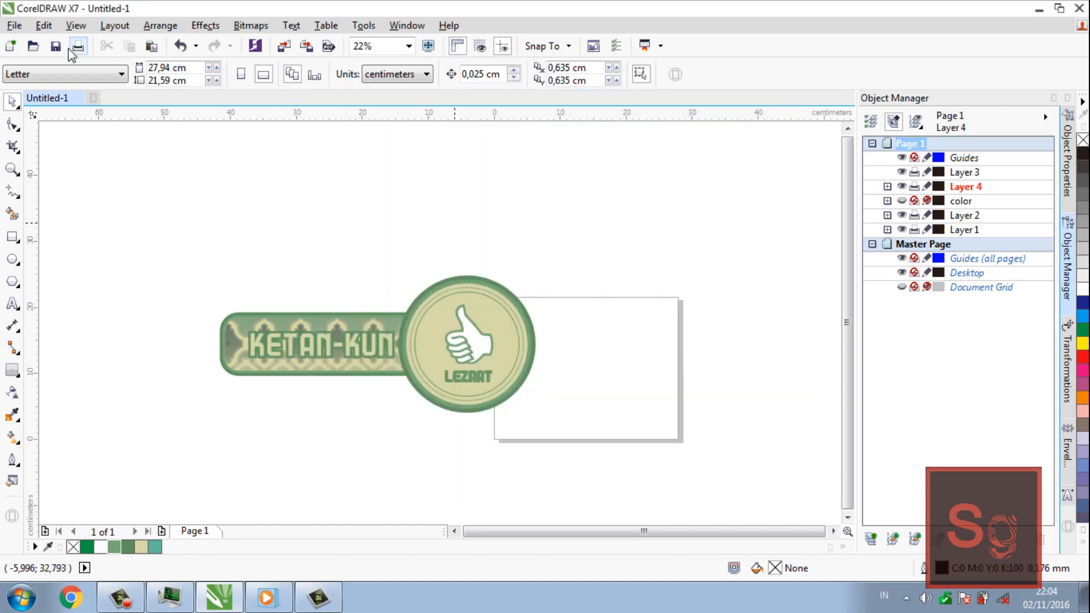
click(14, 26)
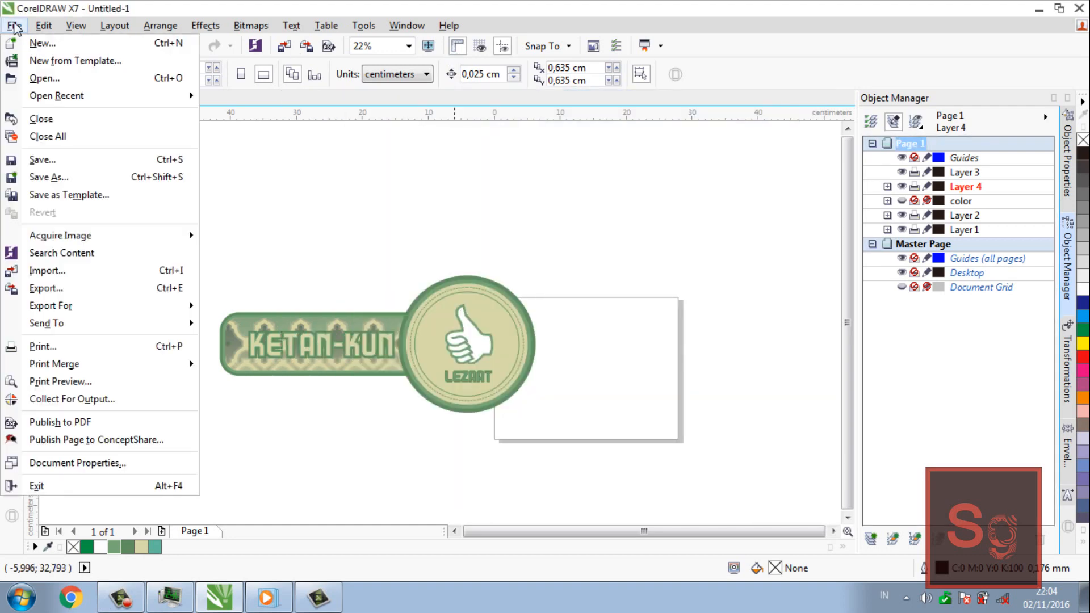
click(153, 291)
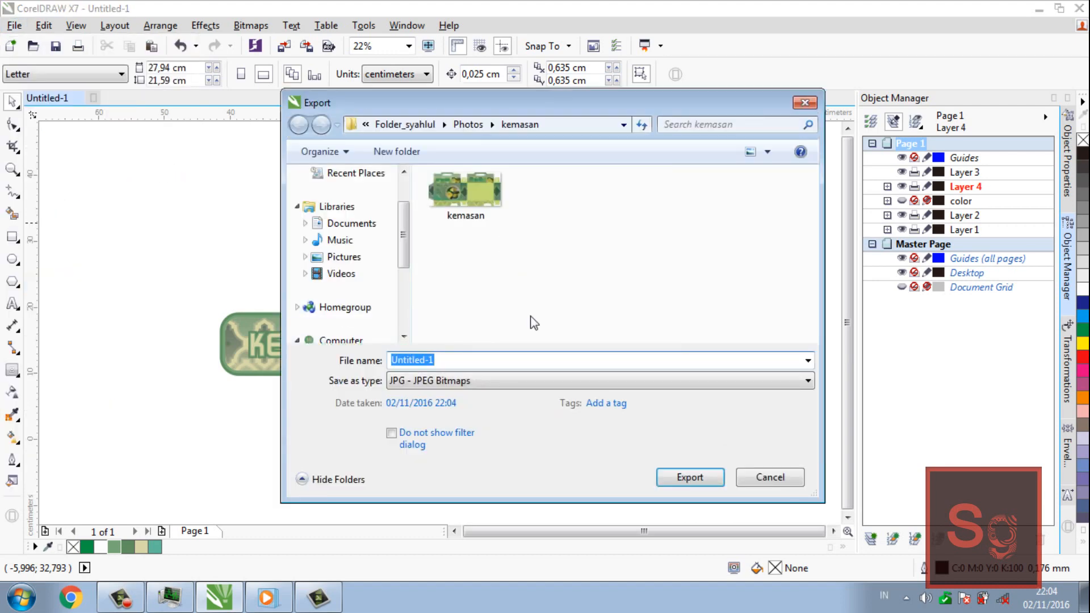
text(logo)
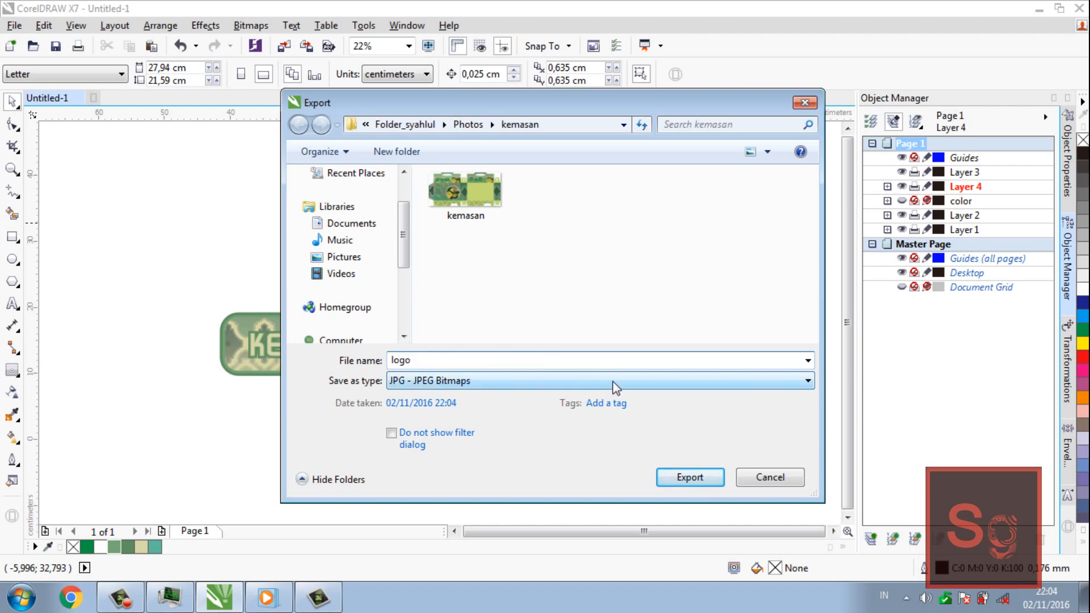
text(-ketan)
drag(446, 106, 465, 94)
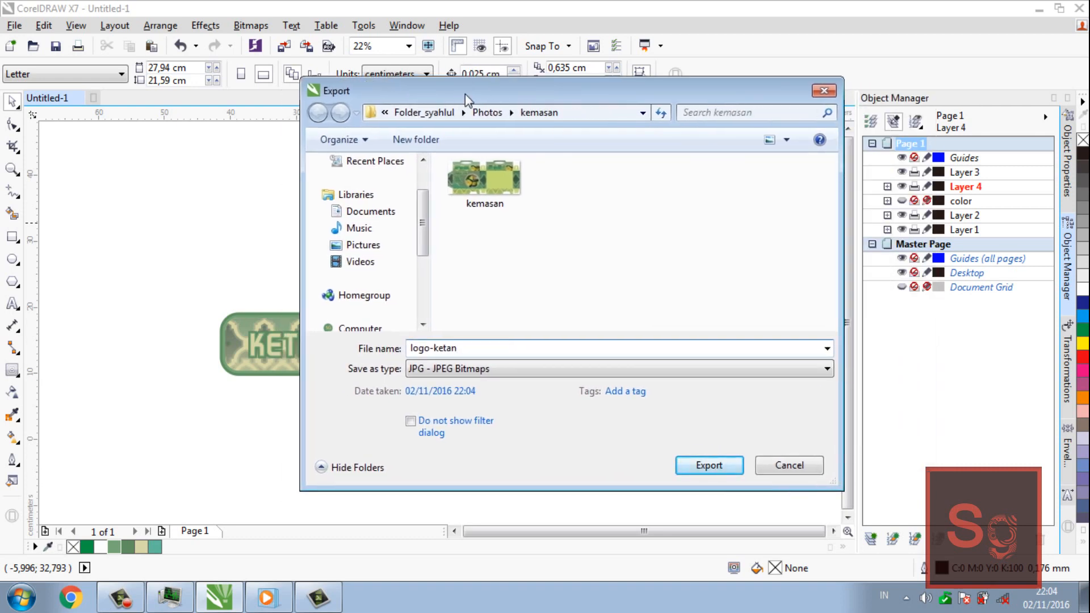
text(-kun)
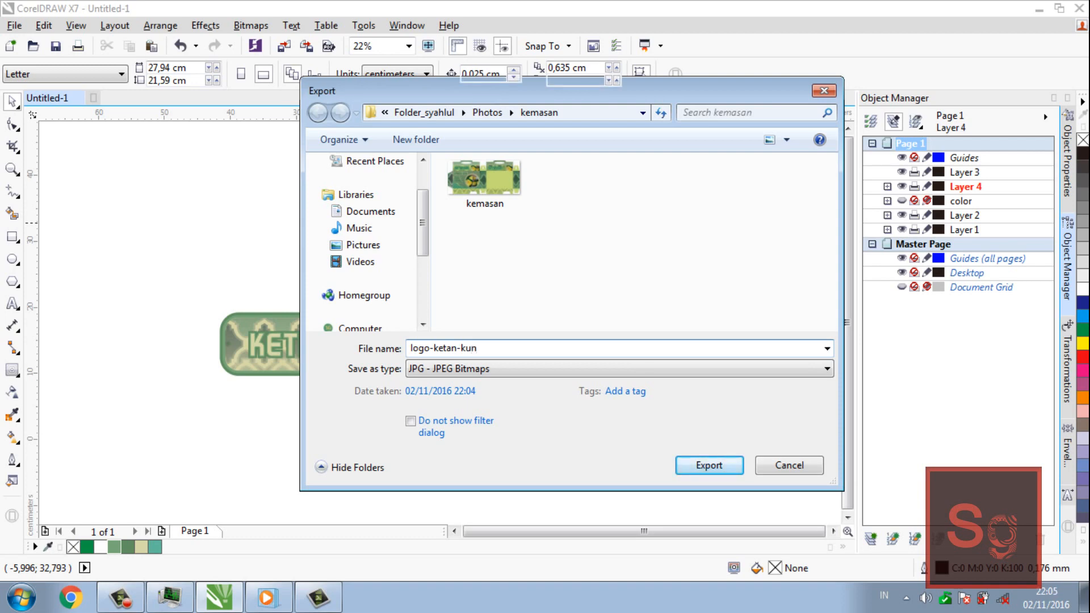
key(Return)
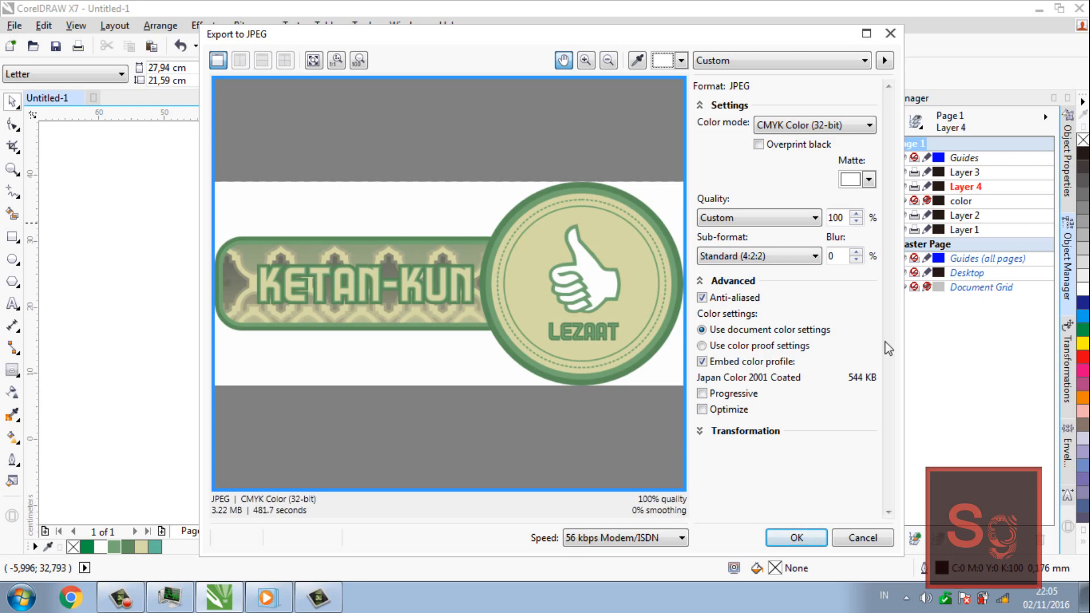
click(796, 537)
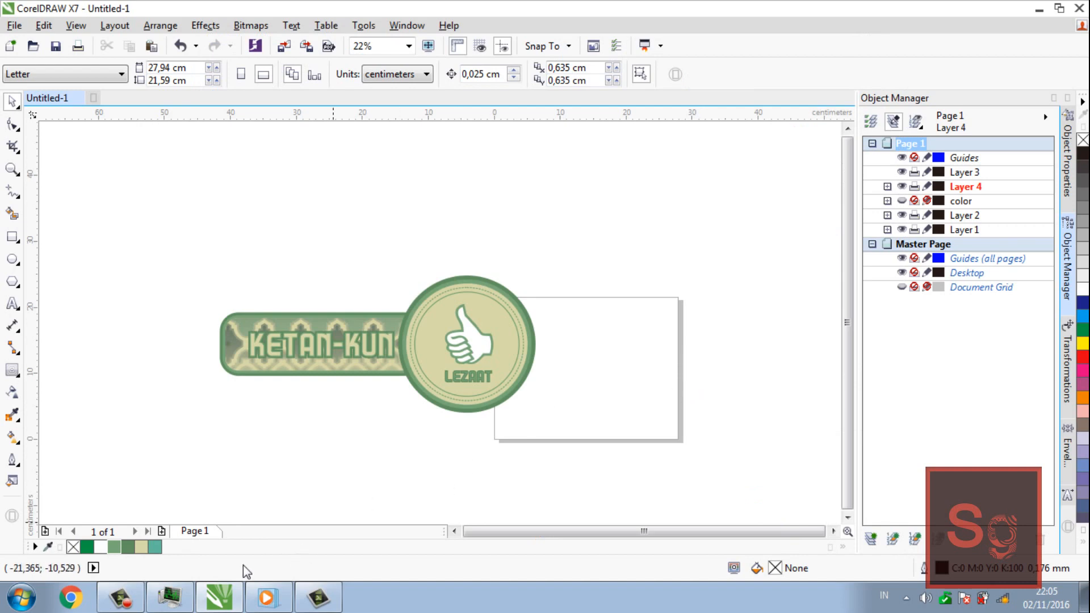
Switch to Windows Explorer, browse drive D: to the Photos\kemasan folder and open the exported logo image for viewing
key(super+e)
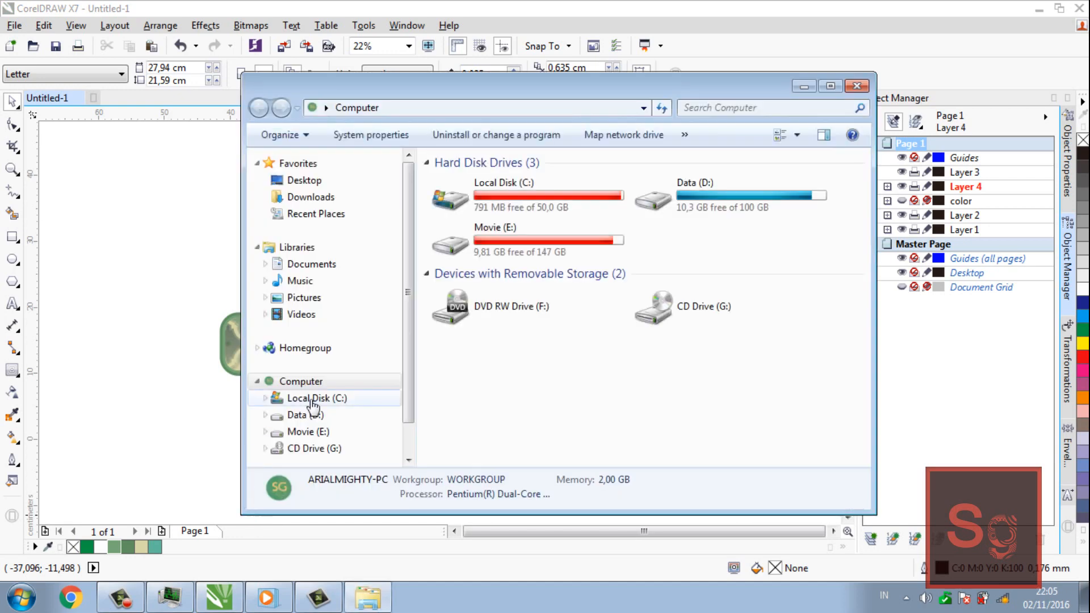
double_click(717, 209)
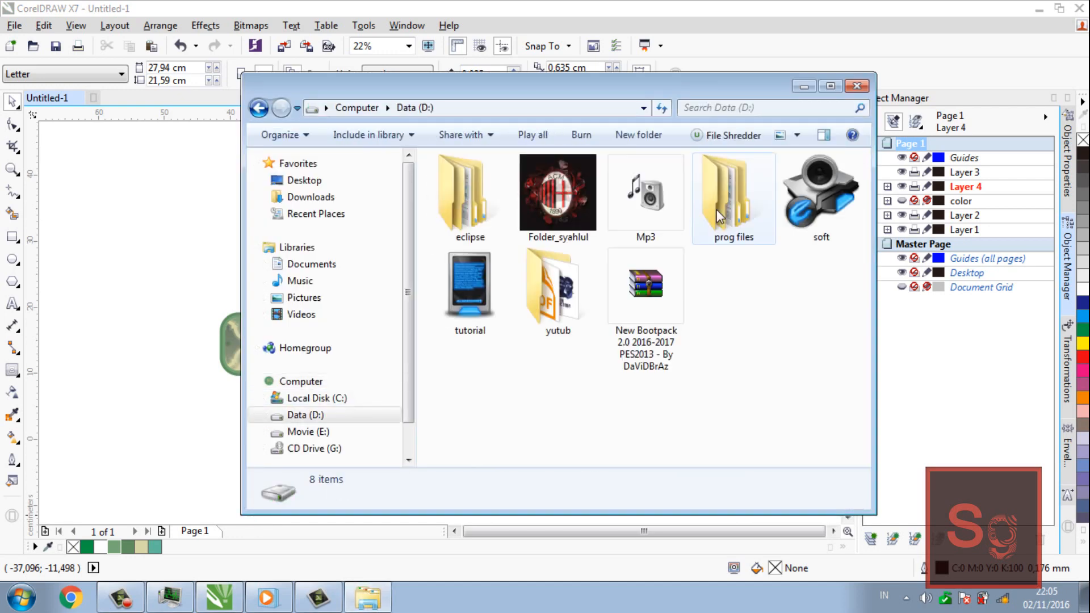
double_click(537, 188)
click(487, 249)
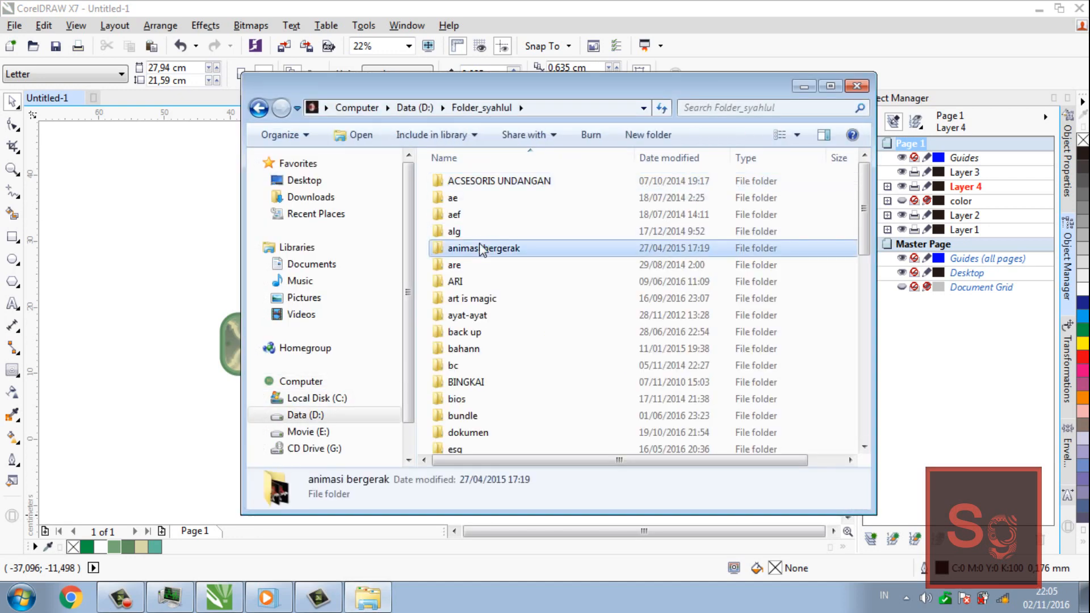
text(ph)
key(Return)
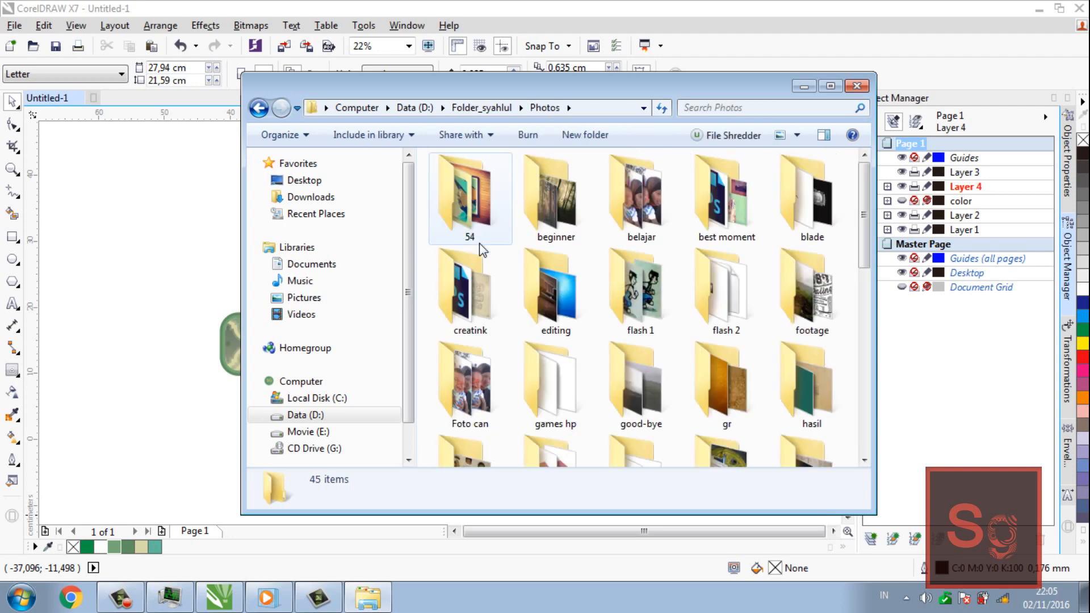
text(ke)
key(Return)
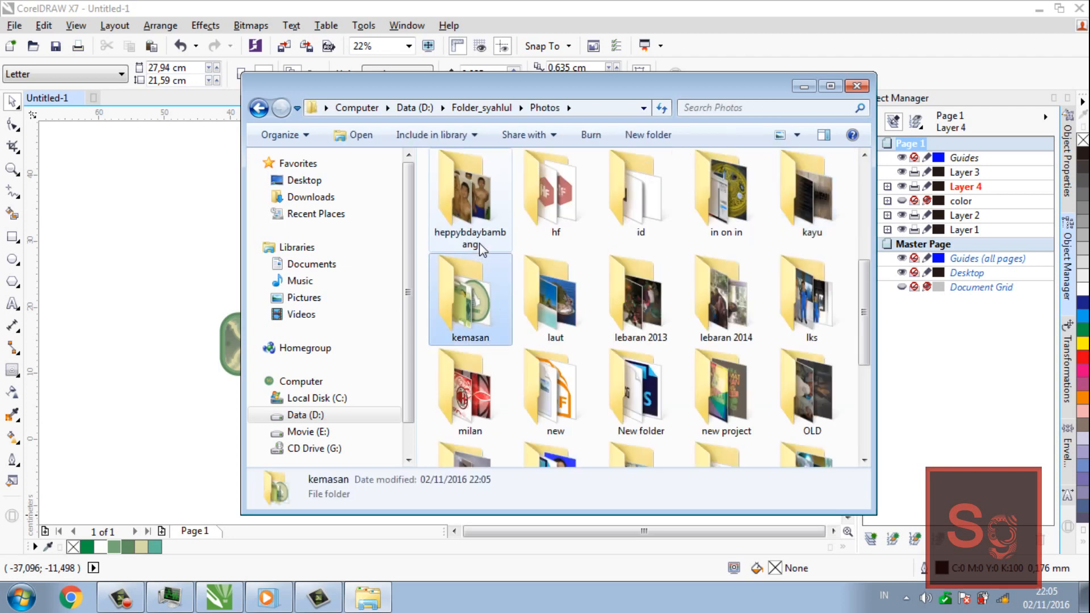
text(l)
key(Return)
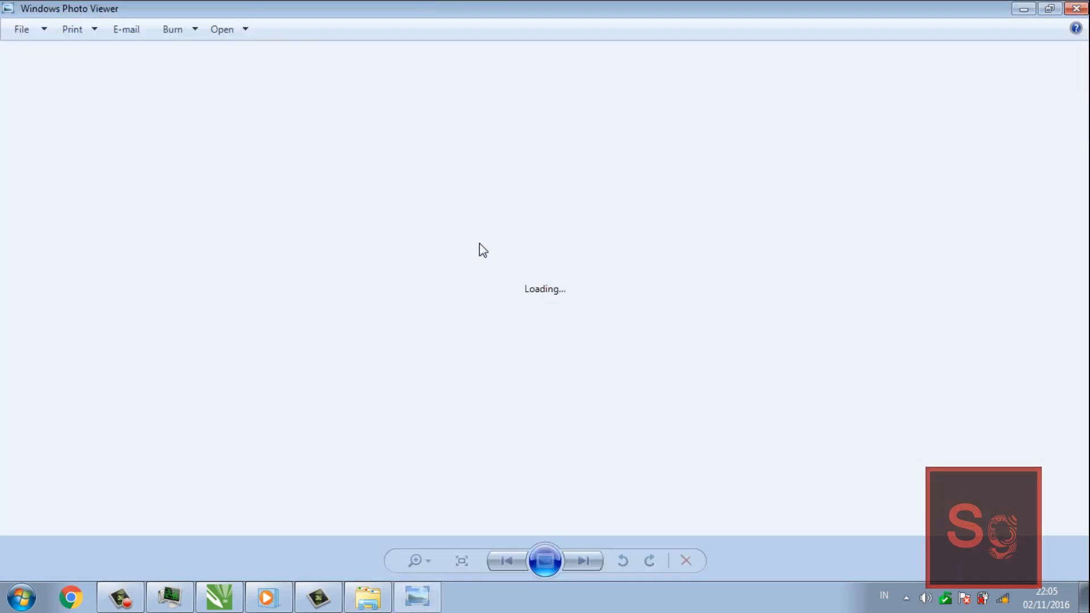